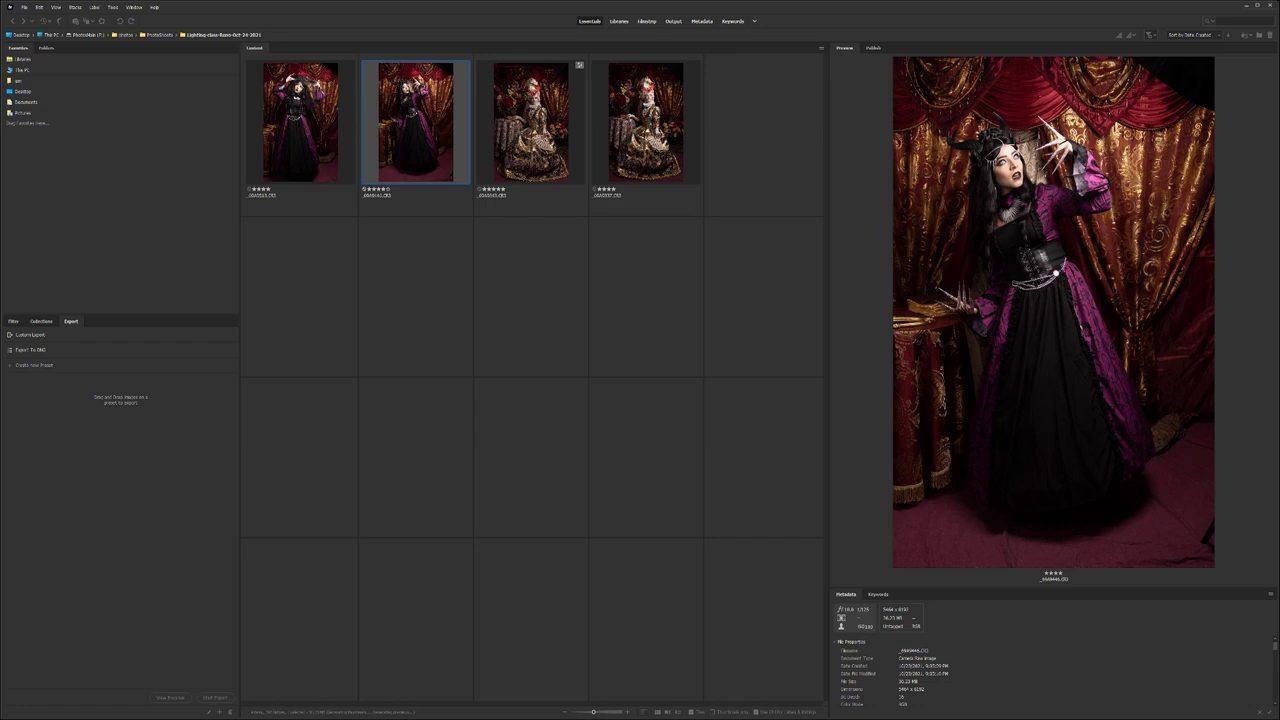
# Open the second photo, the standing woman in the purple and black dress with raised hand, in Camera Raw.
pyautogui.rightClick(390, 157)
pyautogui.click(436, 181)
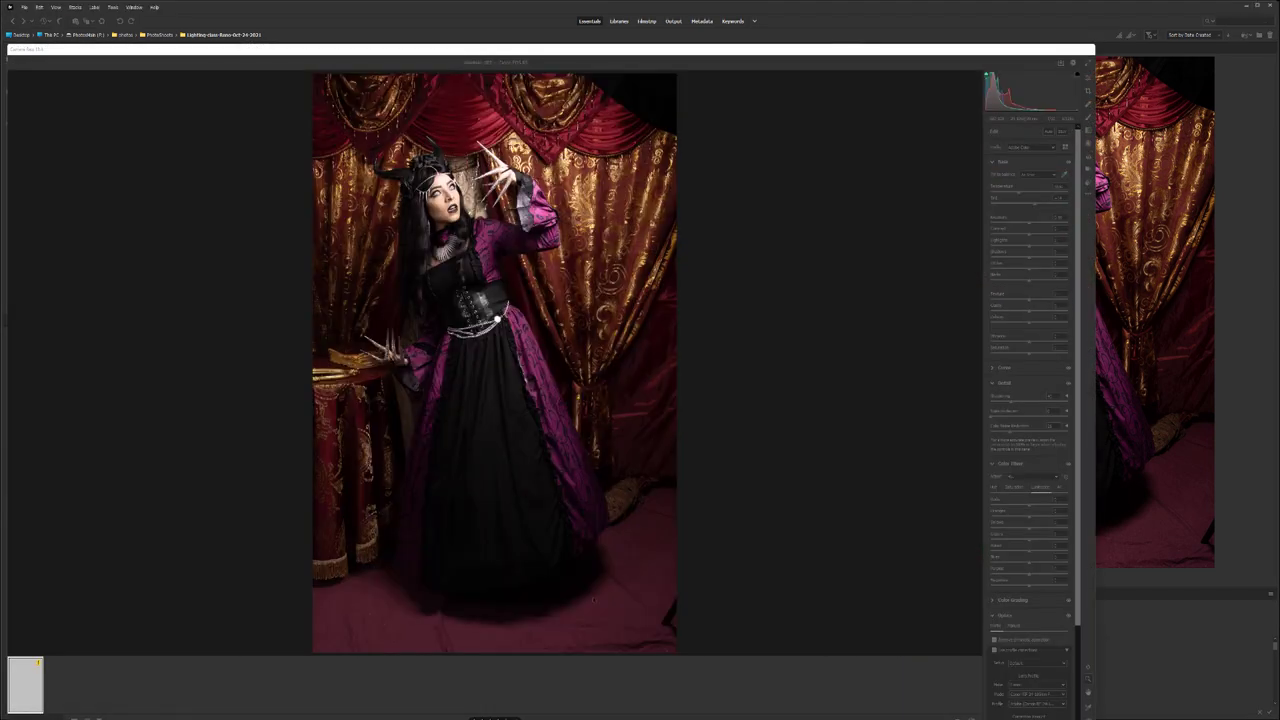
pyautogui.moveTo(596, 48); pyautogui.dragTo(628, 11)
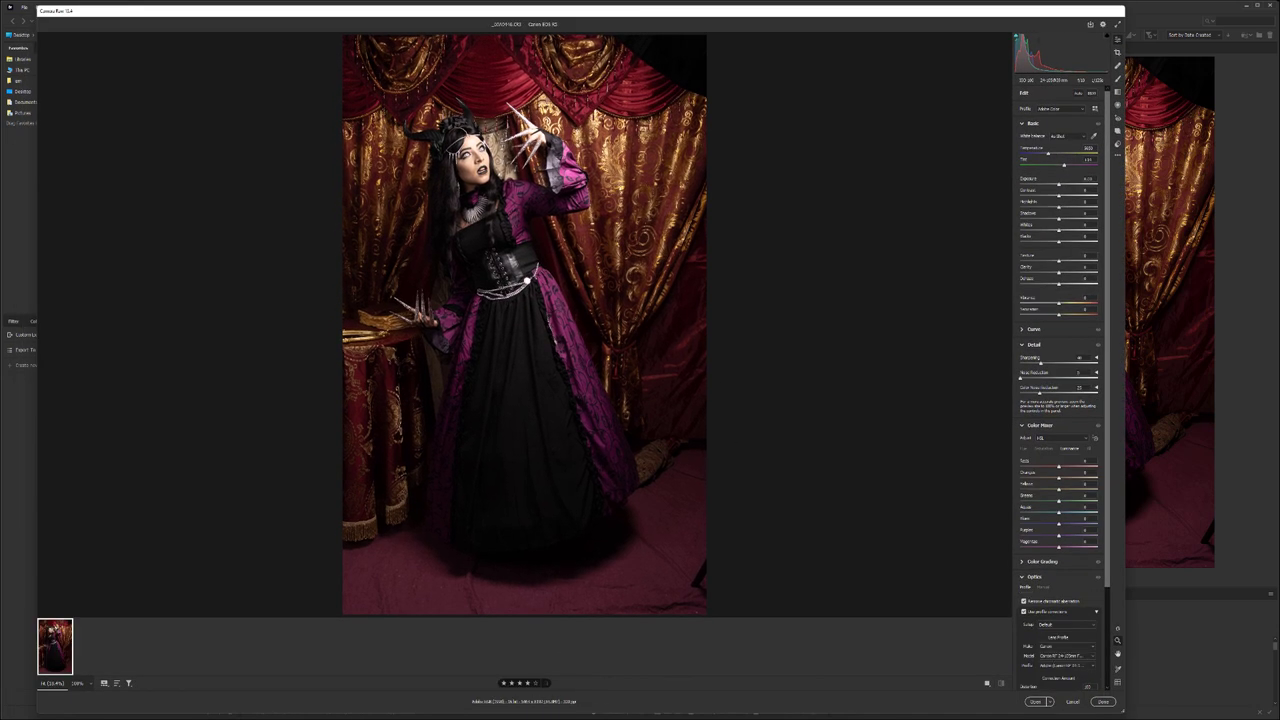
# Look at the bit depth options in the Camera Raw workflow preferences and leave them without applying changes.
pyautogui.click(524, 701)
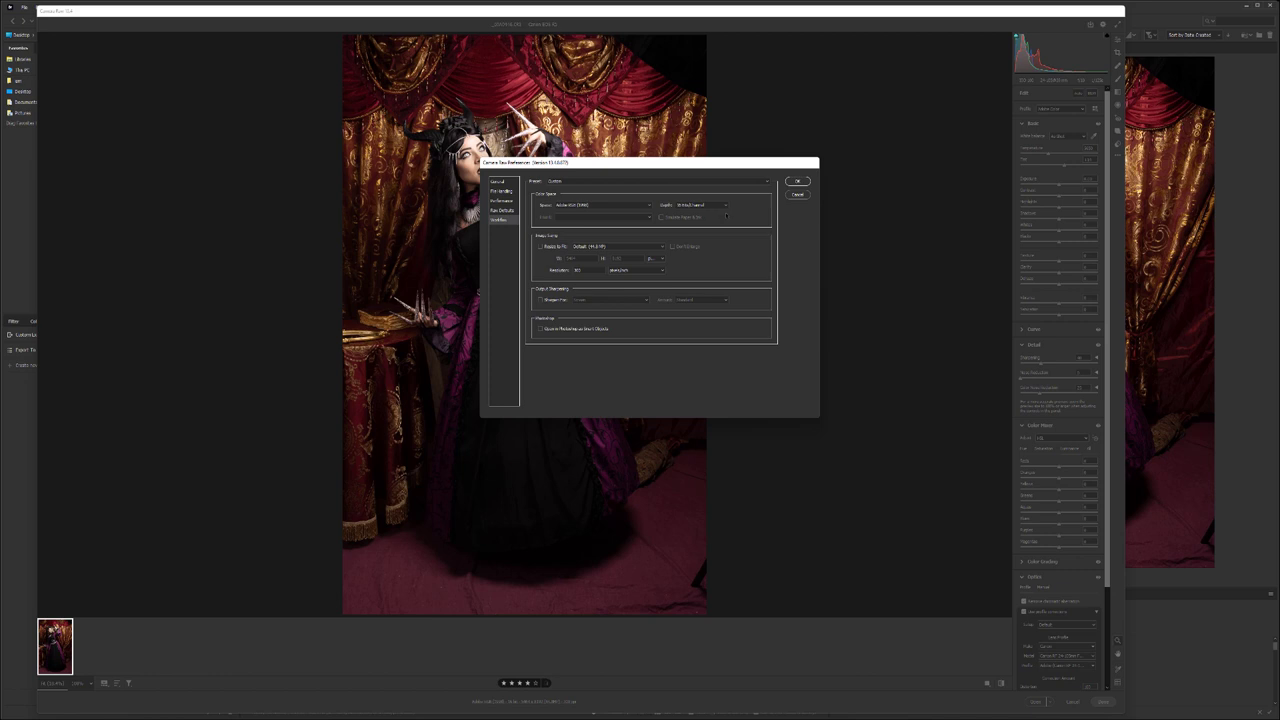
pyautogui.click(725, 206)
pyautogui.click(700, 217)
pyautogui.click(797, 194)
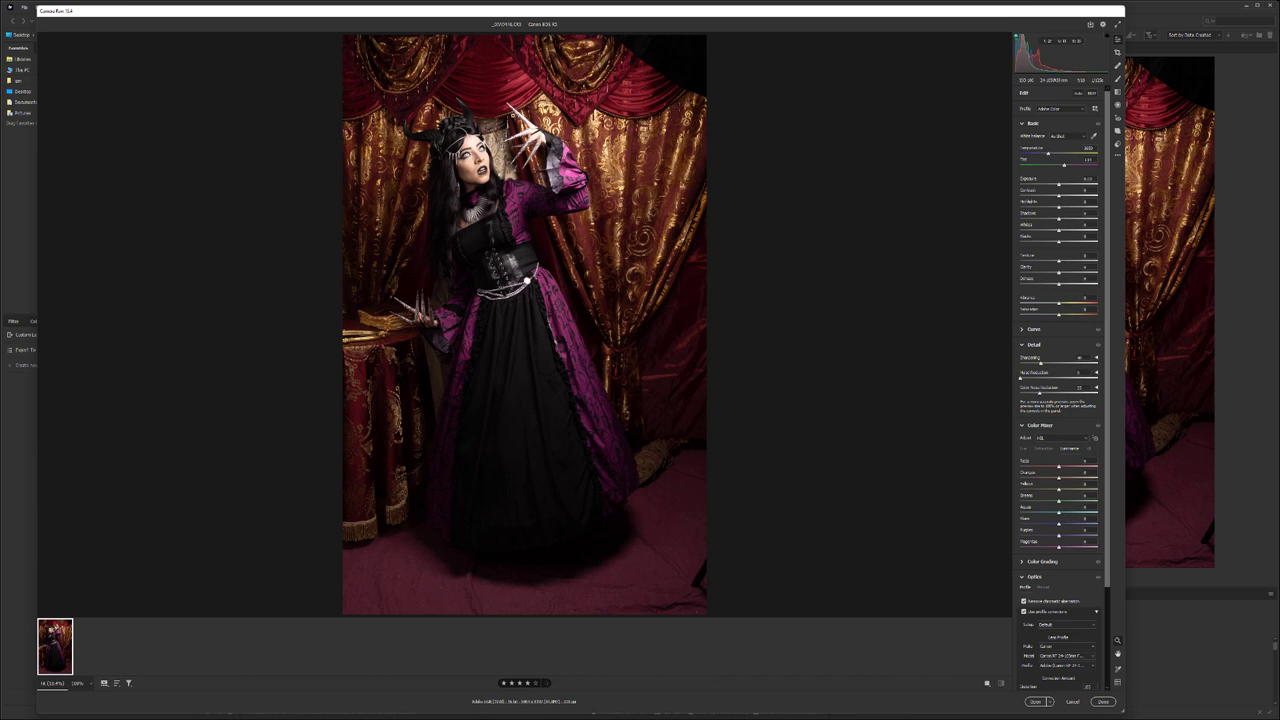
# Lower the Highlights to about -90 to recover bright detail in the face, hand and curtains.
pyautogui.moveTo(532, 129); pyautogui.dragTo(668, 211)
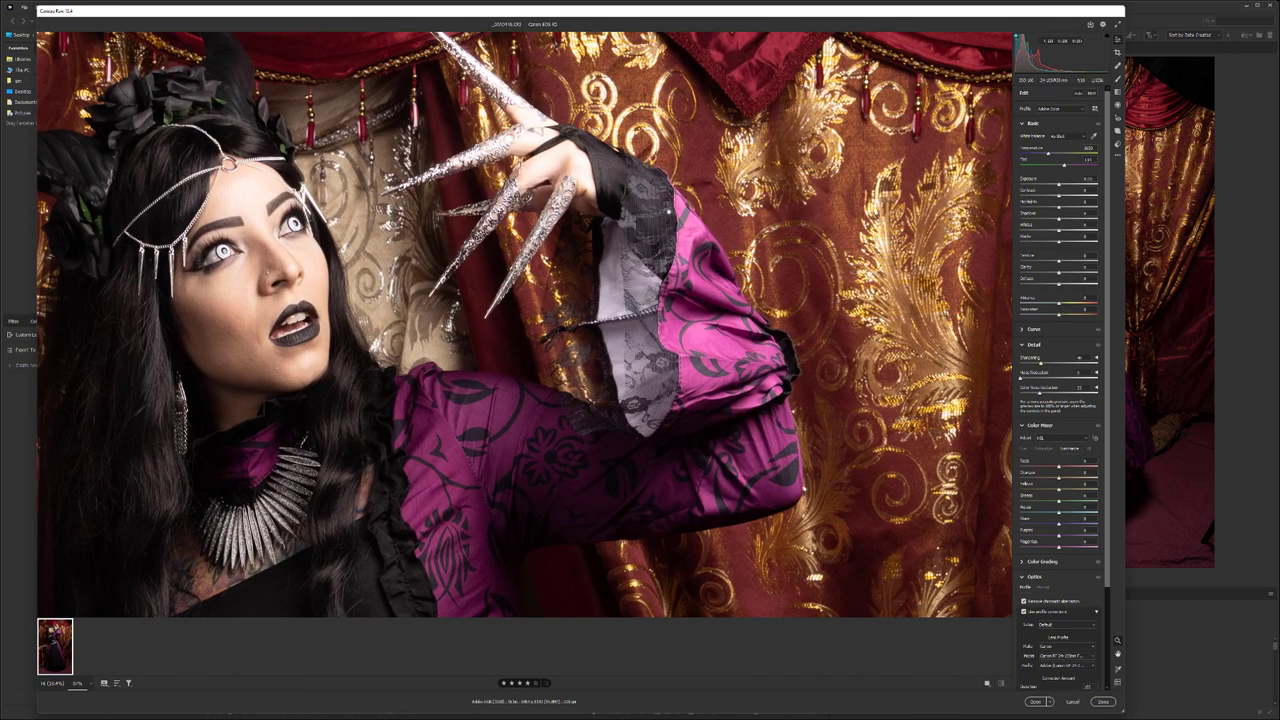
pyautogui.press('space')
pyautogui.moveTo(576, 168); pyautogui.dragTo(683, 214)
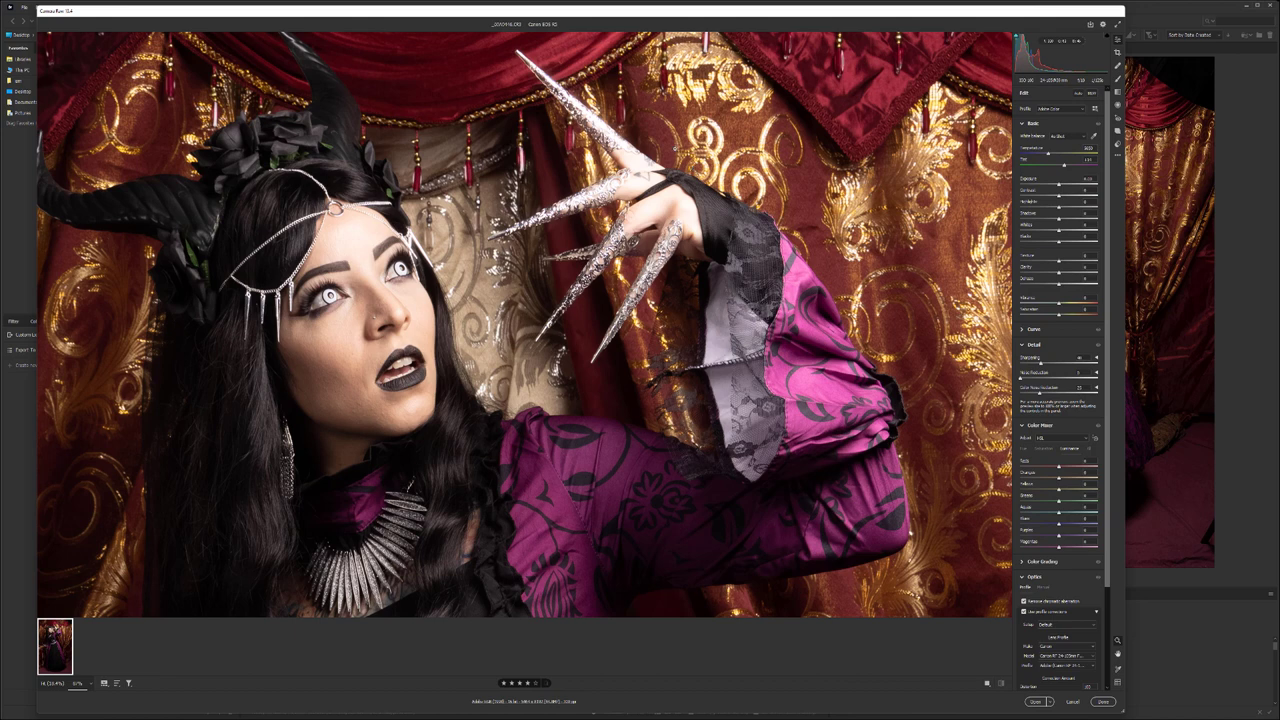
pyautogui.moveTo(1058, 201); pyautogui.dragTo(1020, 206)
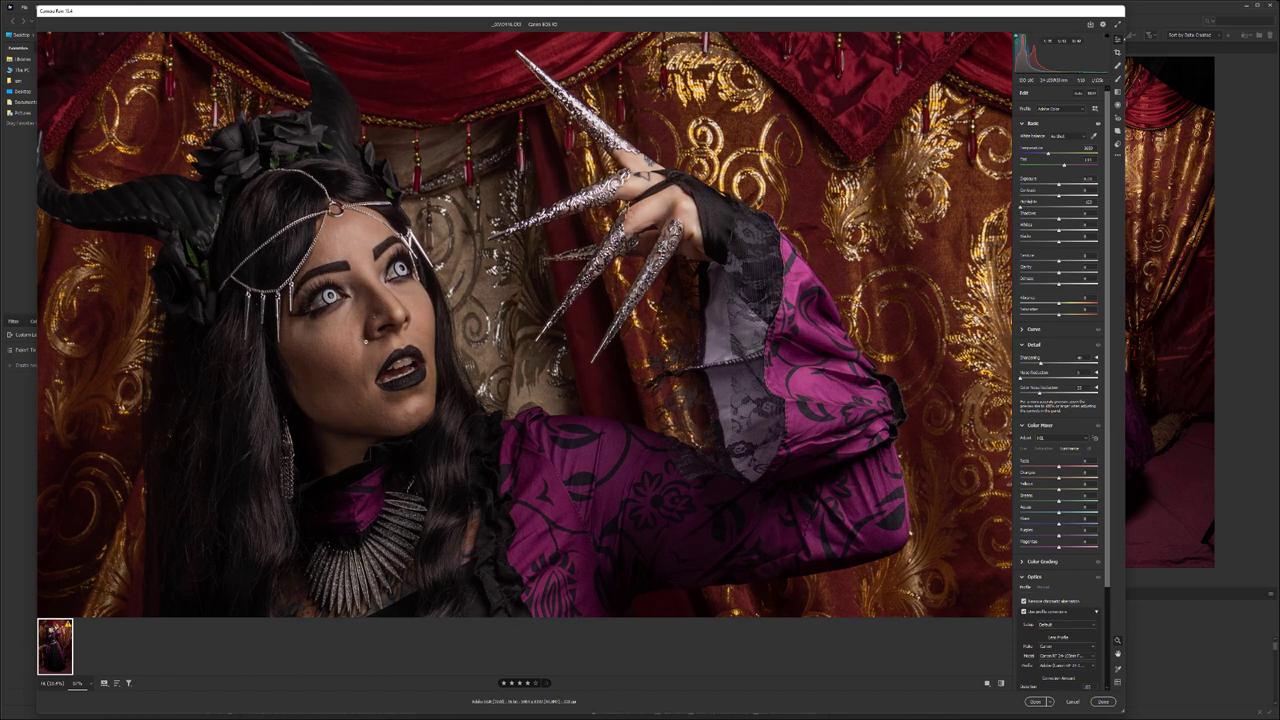
pyautogui.moveTo(385, 306); pyautogui.dragTo(498, 195)
pyautogui.moveTo(415, 244); pyautogui.dragTo(384, 250)
pyautogui.press('space')
pyautogui.moveTo(510, 364); pyautogui.dragTo(516, 288)
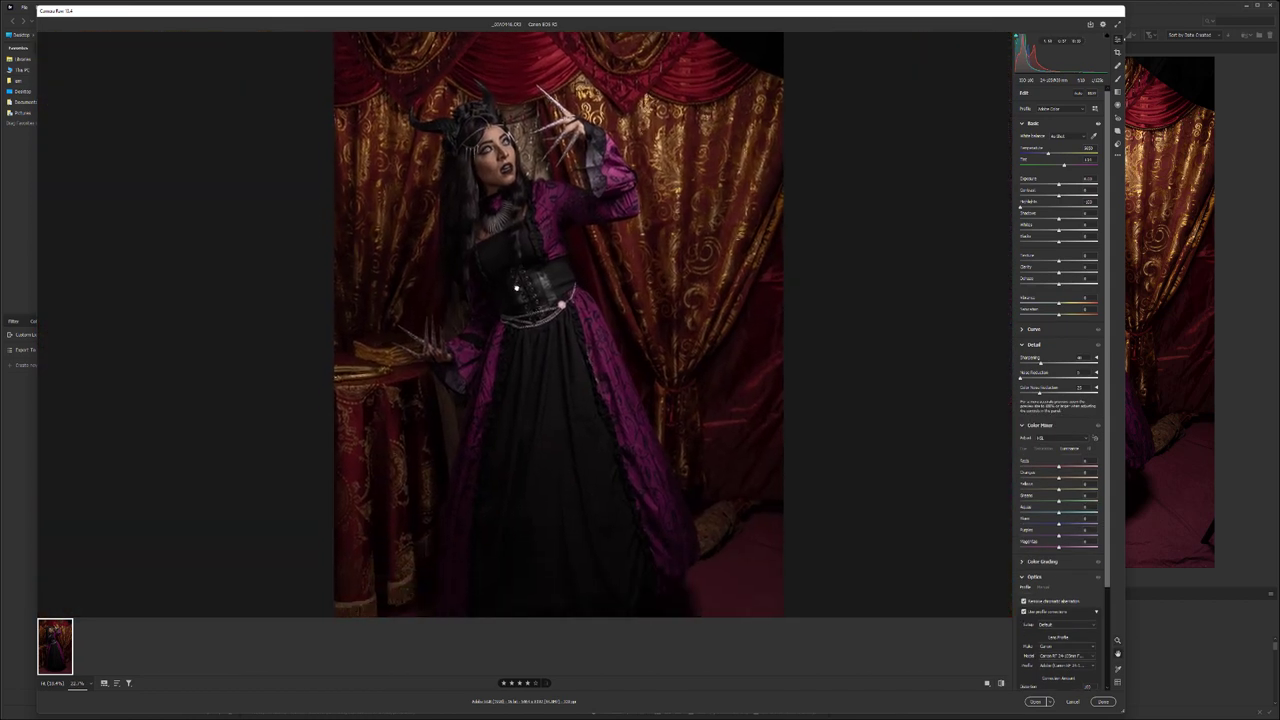
pyautogui.scroll(1, 541, 236)
pyautogui.moveTo(541, 236); pyautogui.dragTo(542, 239)
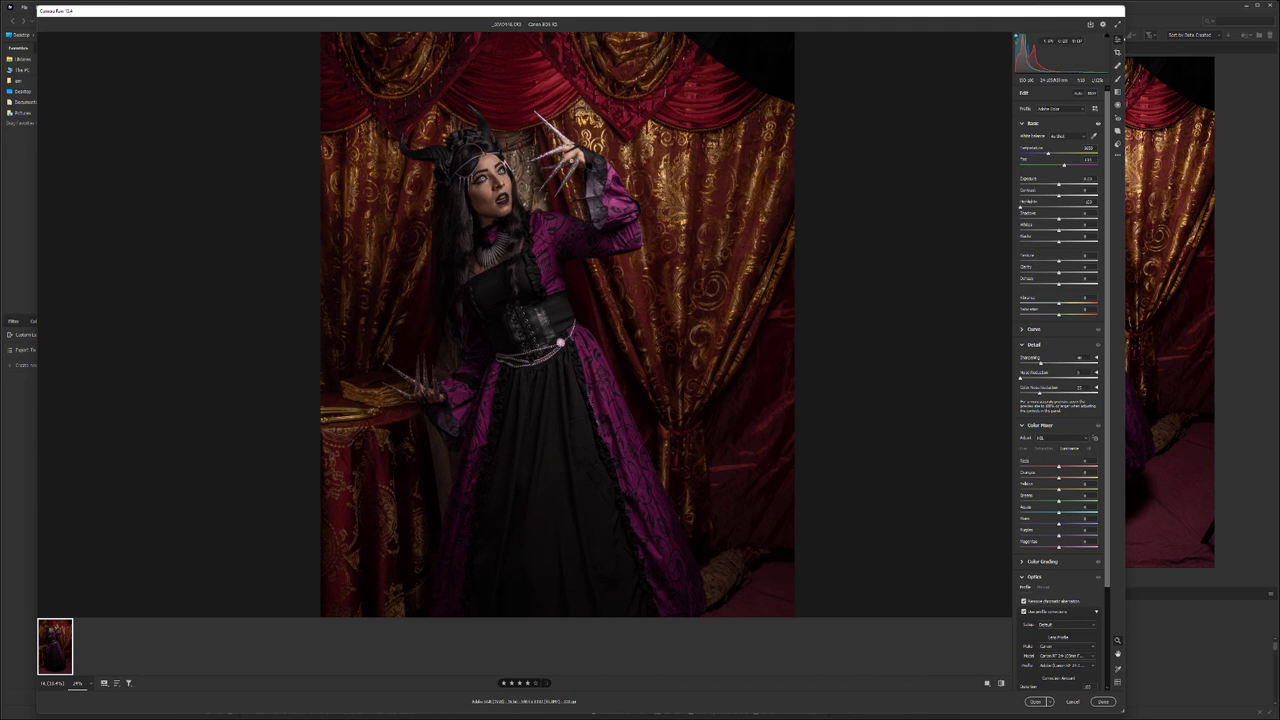
pyautogui.moveTo(1021, 208); pyautogui.dragTo(1025, 208)
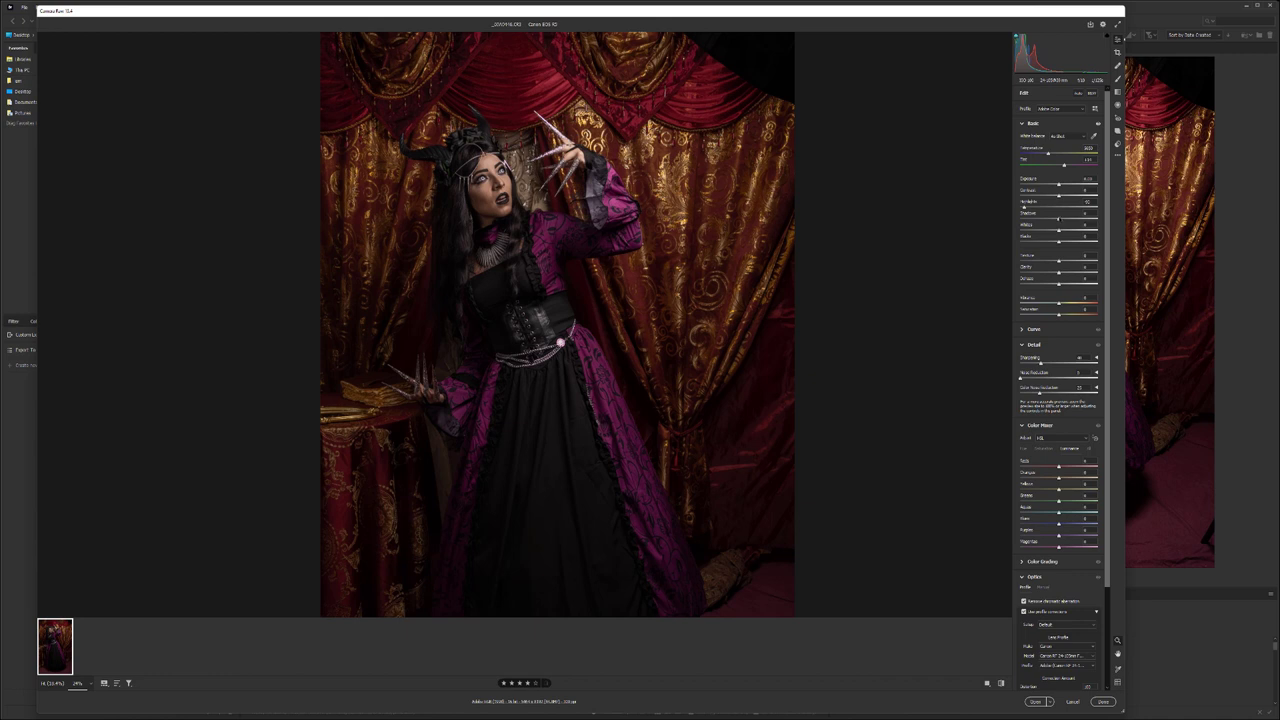
# Raise the Shadows to about +30, judging the detail in the black dress and across the full figure.
pyautogui.moveTo(1059, 219)
pyautogui.mouseDown()
pyautogui.moveTo(1089, 219)
pyautogui.moveTo(1069, 219)
pyautogui.mouseUp()
pyautogui.click(646, 612)
pyautogui.moveTo(833, 613); pyautogui.dragTo(737, 589)
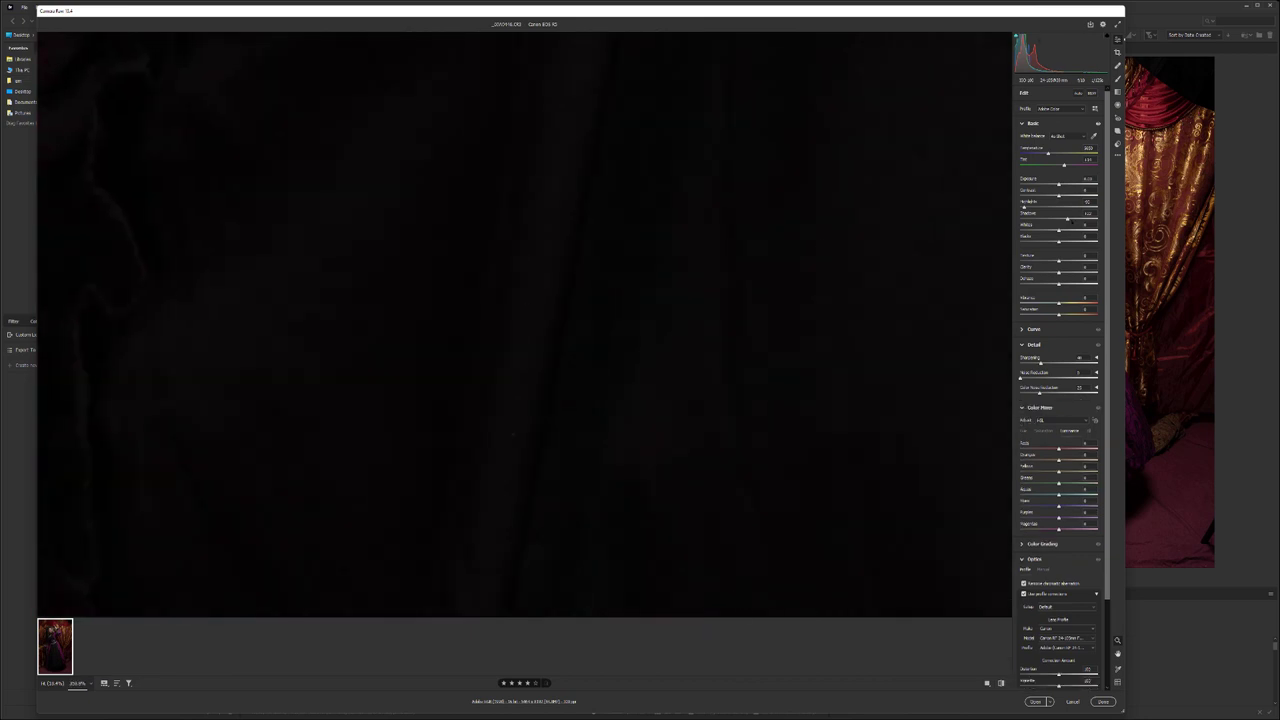
pyautogui.moveTo(1068, 219); pyautogui.dragTo(1098, 219)
pyautogui.moveTo(1098, 219); pyautogui.dragTo(1079, 219)
pyautogui.moveTo(760, 257); pyautogui.dragTo(457, 329)
pyautogui.press('space')
pyautogui.moveTo(719, 177); pyautogui.dragTo(514, 356)
pyautogui.moveTo(619, 291)
pyautogui.mouseDown()
pyautogui.moveTo(597, 303)
pyautogui.moveTo(606, 294)
pyautogui.mouseUp()
pyautogui.press('space')
pyautogui.moveTo(618, 199); pyautogui.dragTo(655, 242)
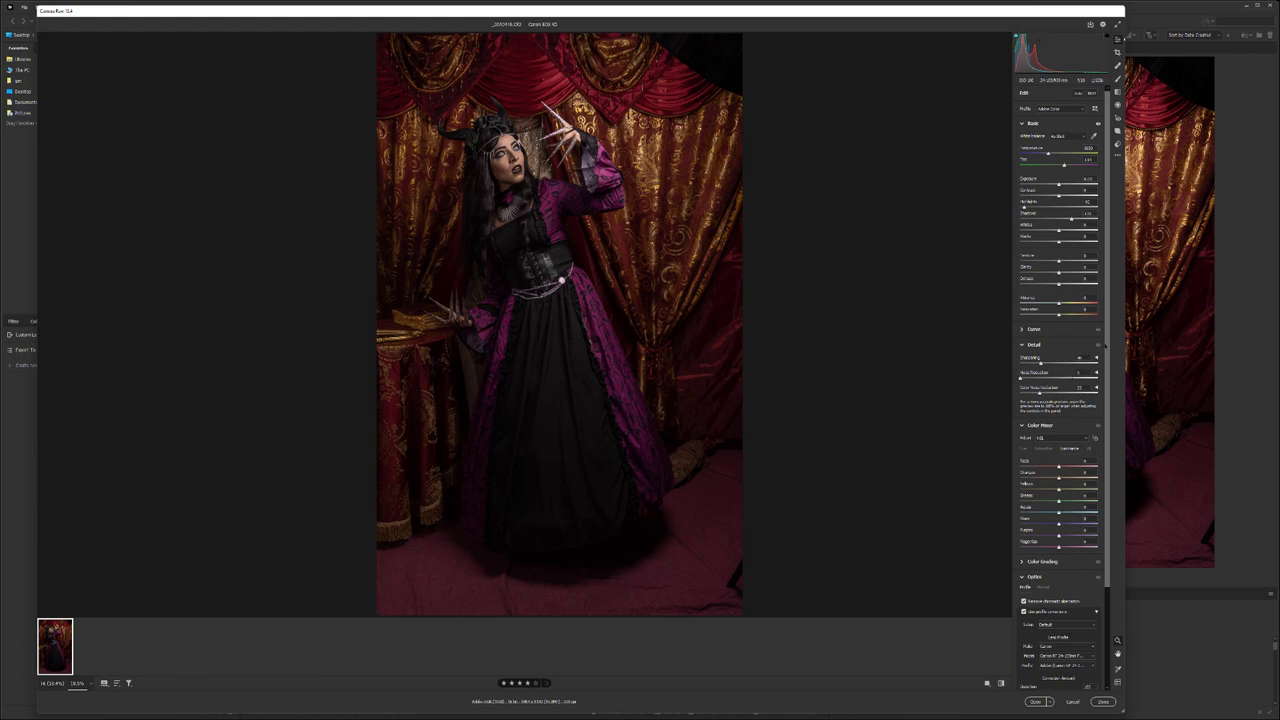
# Raise the photo's Sharpening to about 70 and review the lens profile correction settings.
pyautogui.moveTo(1043, 364); pyautogui.dragTo(1057, 364)
pyautogui.scroll(-3, 1063, 533)
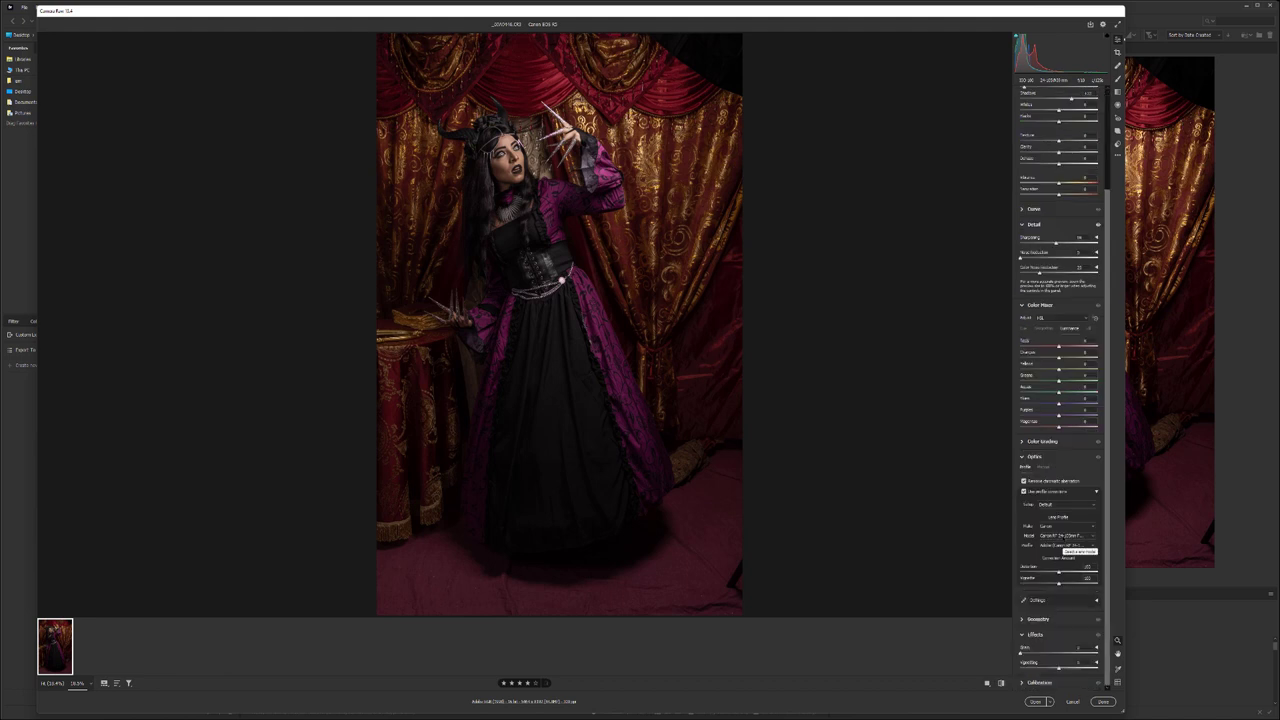
pyautogui.scroll(2, 1060, 390)
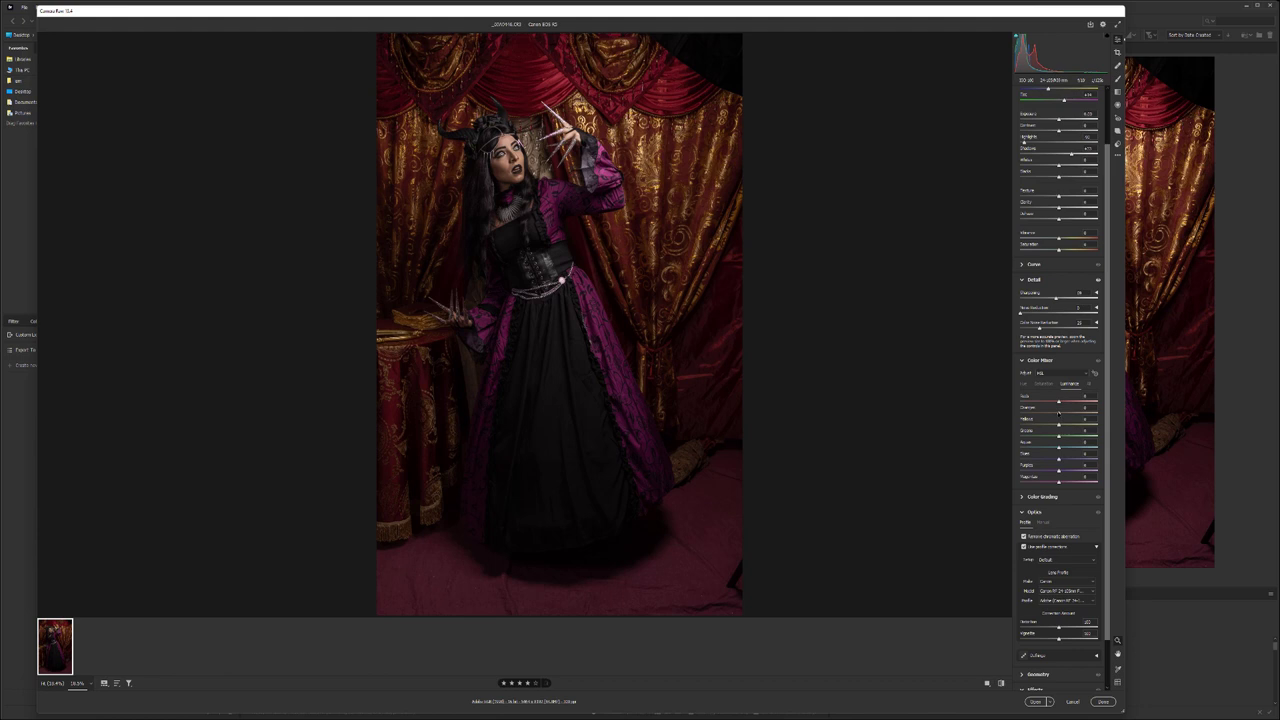
# Raise the Oranges luminance to about +23 and the Yellows slightly in the Color Mixer, and reset Saturation to 0.
pyautogui.moveTo(1070, 415)
pyautogui.mouseDown()
pyautogui.moveTo(1081, 415)
pyautogui.moveTo(1051, 415)
pyautogui.moveTo(1072, 415)
pyautogui.mouseUp()
pyautogui.press('Return')
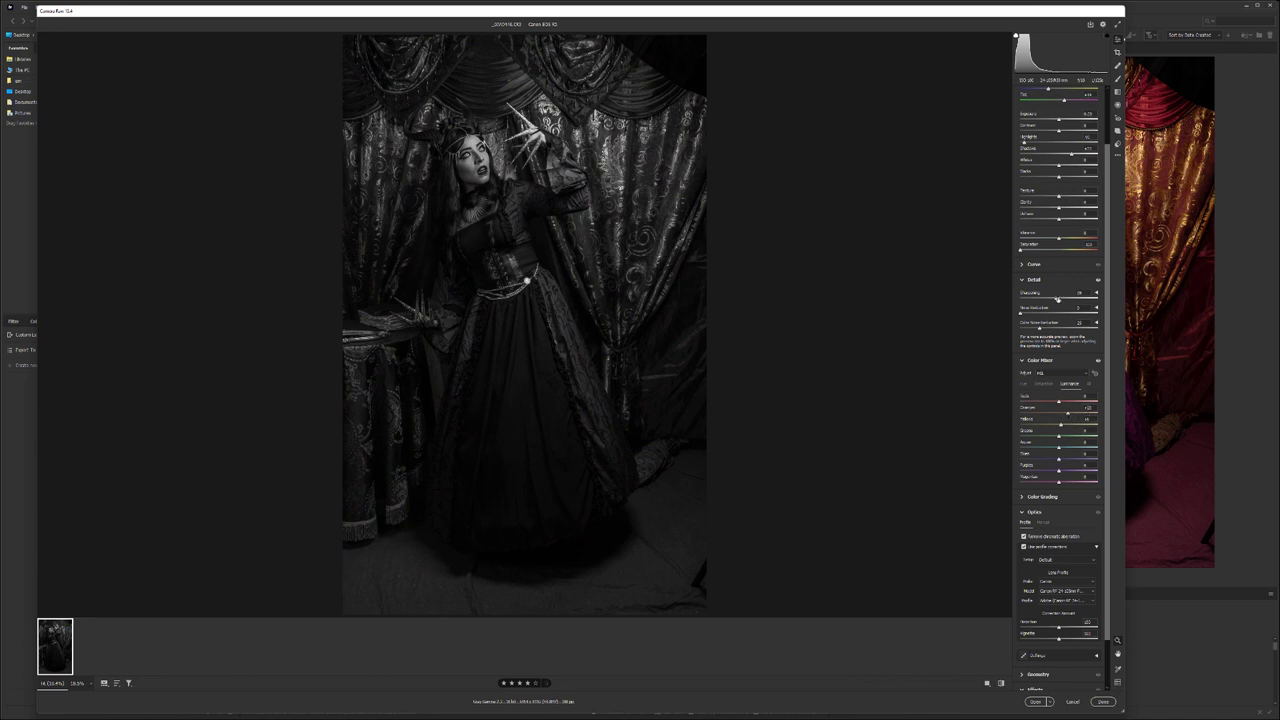
pyautogui.click(1060, 250)
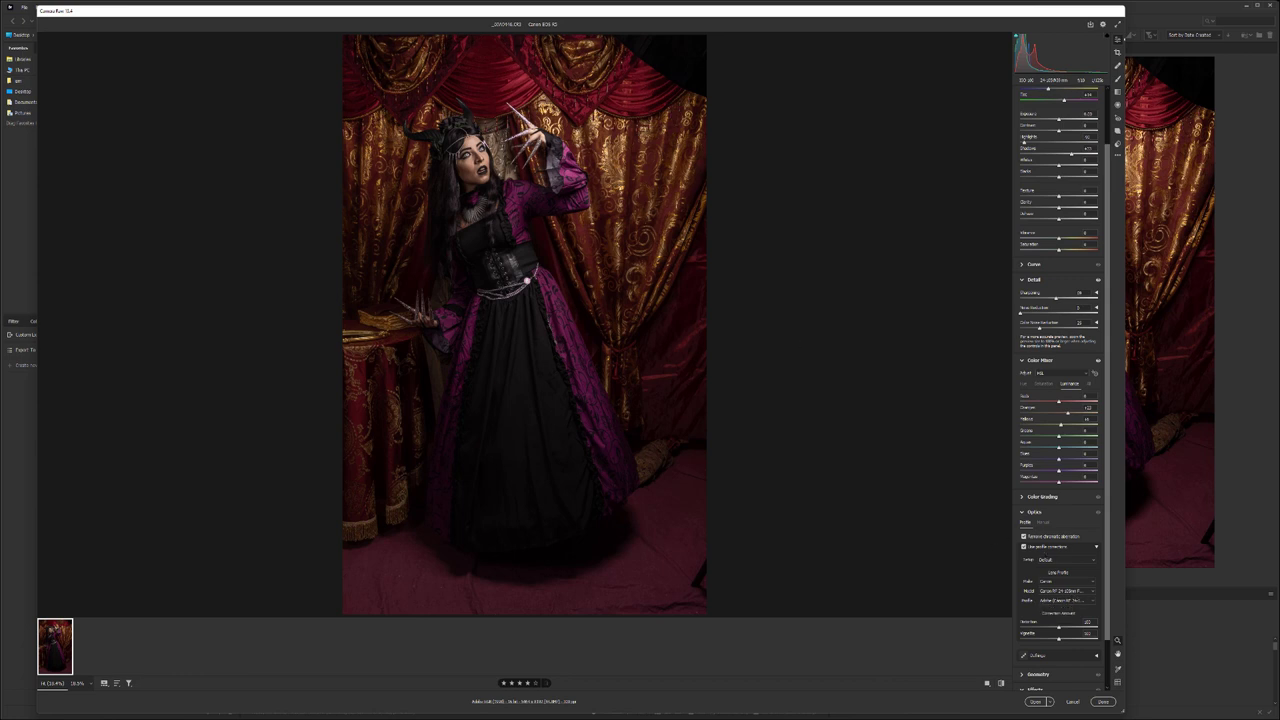
pyautogui.press('Return')
# Open the photo in Photoshop and crop away narrow strips at its right and bottom edges with Delete Cropped Pixels enabled.
pyautogui.click(1040, 701)
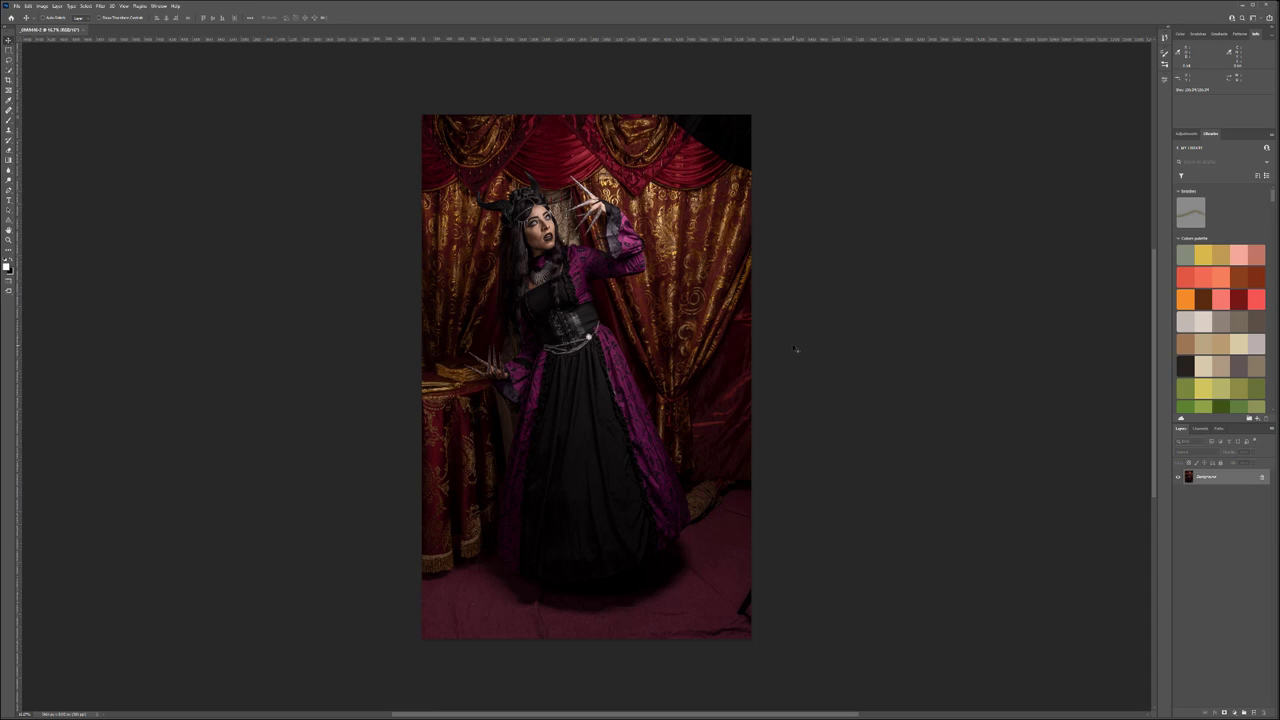
pyautogui.click(9, 80)
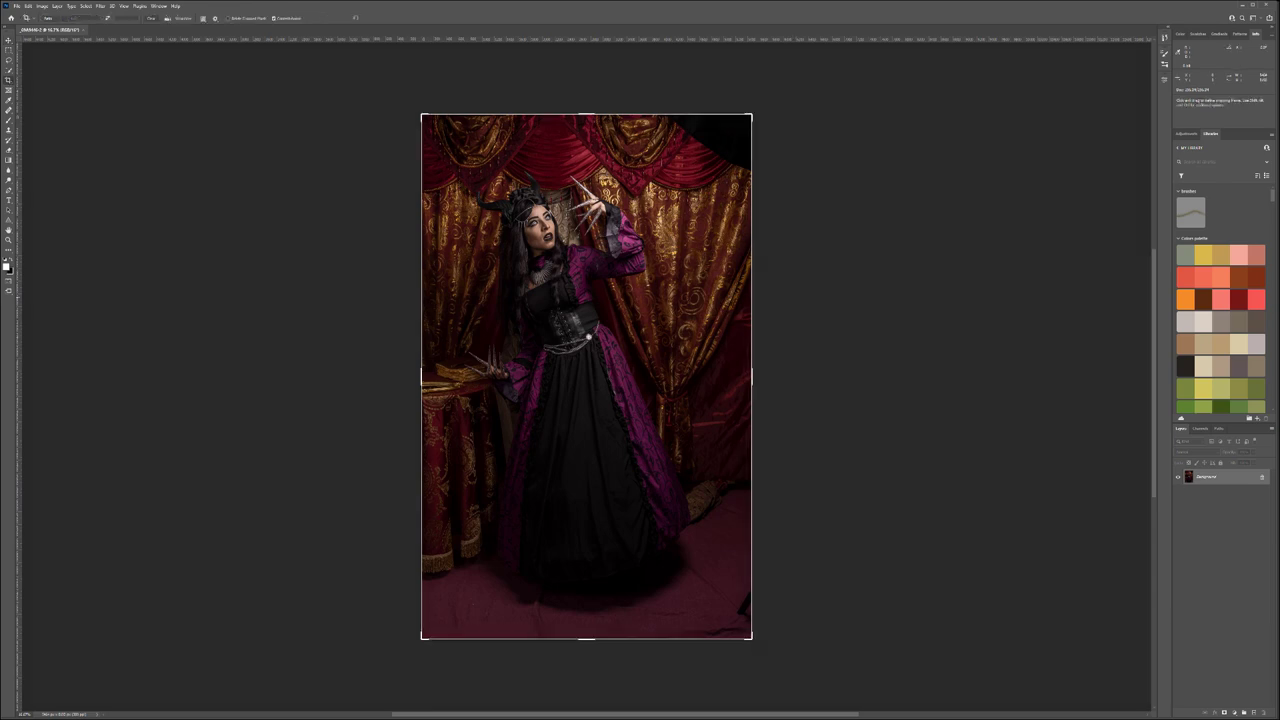
pyautogui.moveTo(752, 376); pyautogui.dragTo(744, 377)
pyautogui.moveTo(587, 638); pyautogui.dragTo(580, 617)
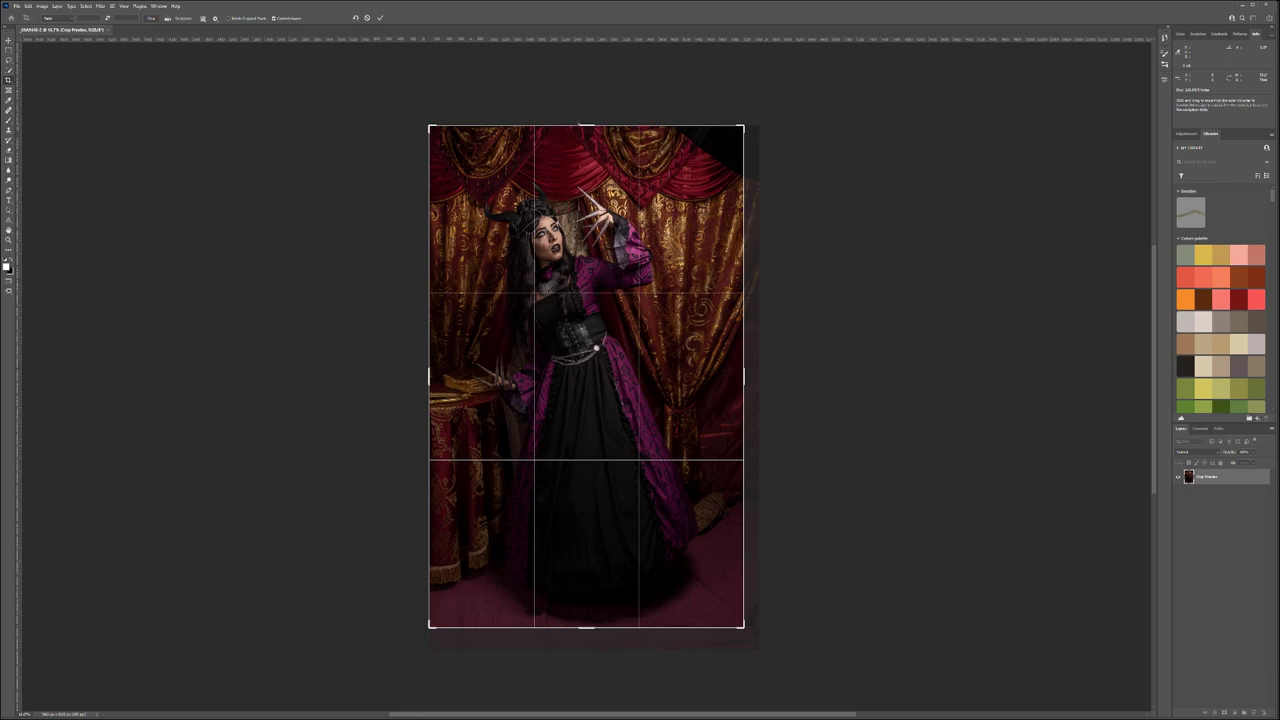
pyautogui.moveTo(583, 125); pyautogui.dragTo(586, 126)
pyautogui.click(235, 20)
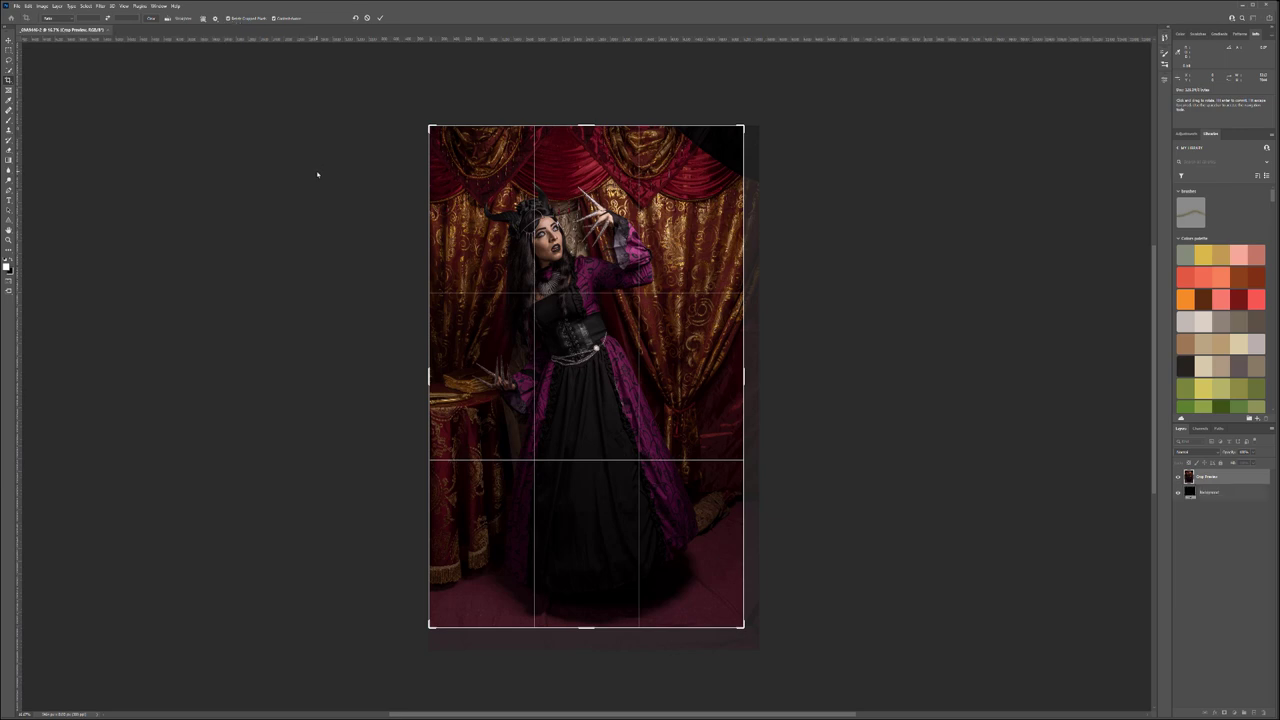
pyautogui.press('Return')
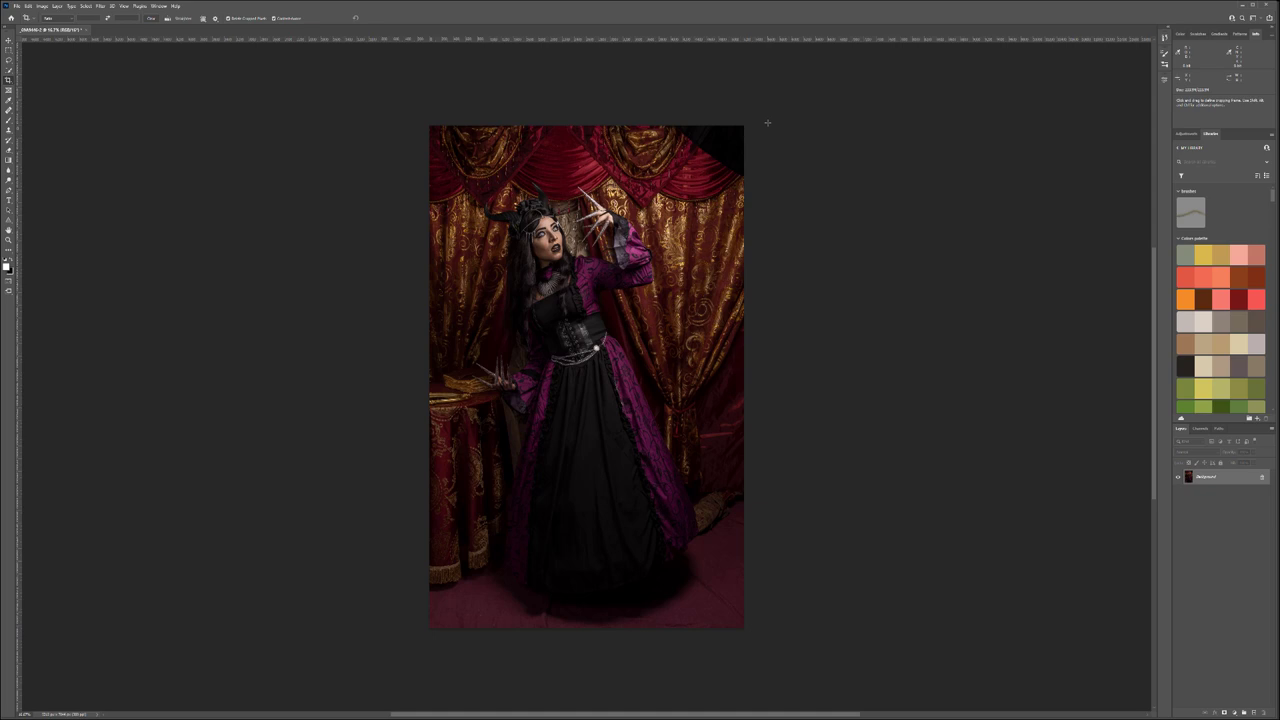
# Duplicate the Background layer to retouch the black gap in the photo's upper-right corner on a copy.
pyautogui.scroll(4, 757, 124)
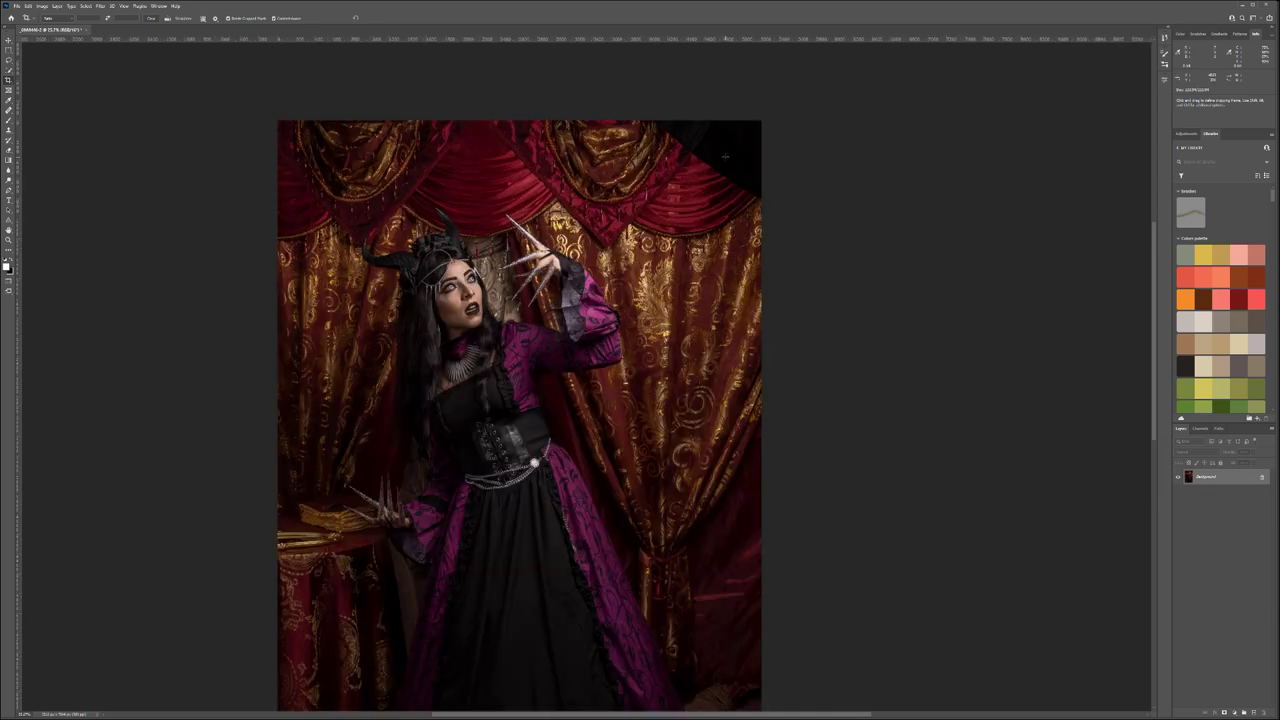
pyautogui.scroll(1, 760, 348)
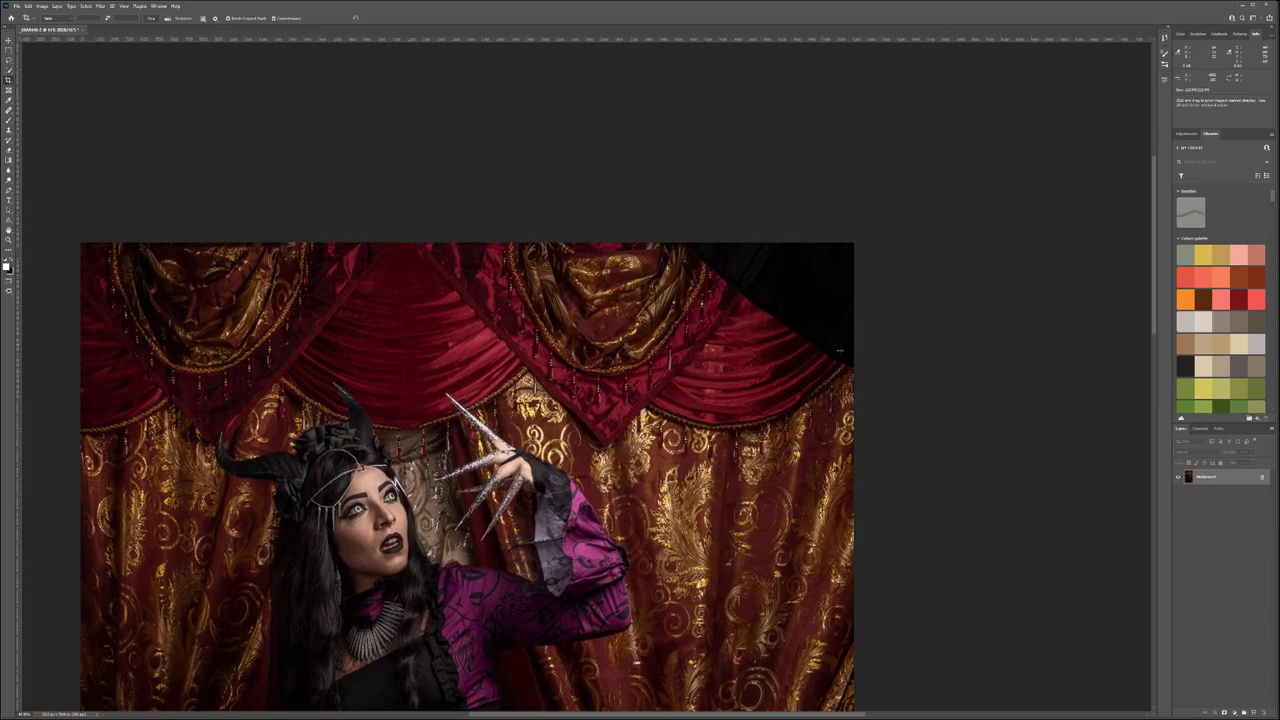
pyautogui.scroll(-4, 775, 374)
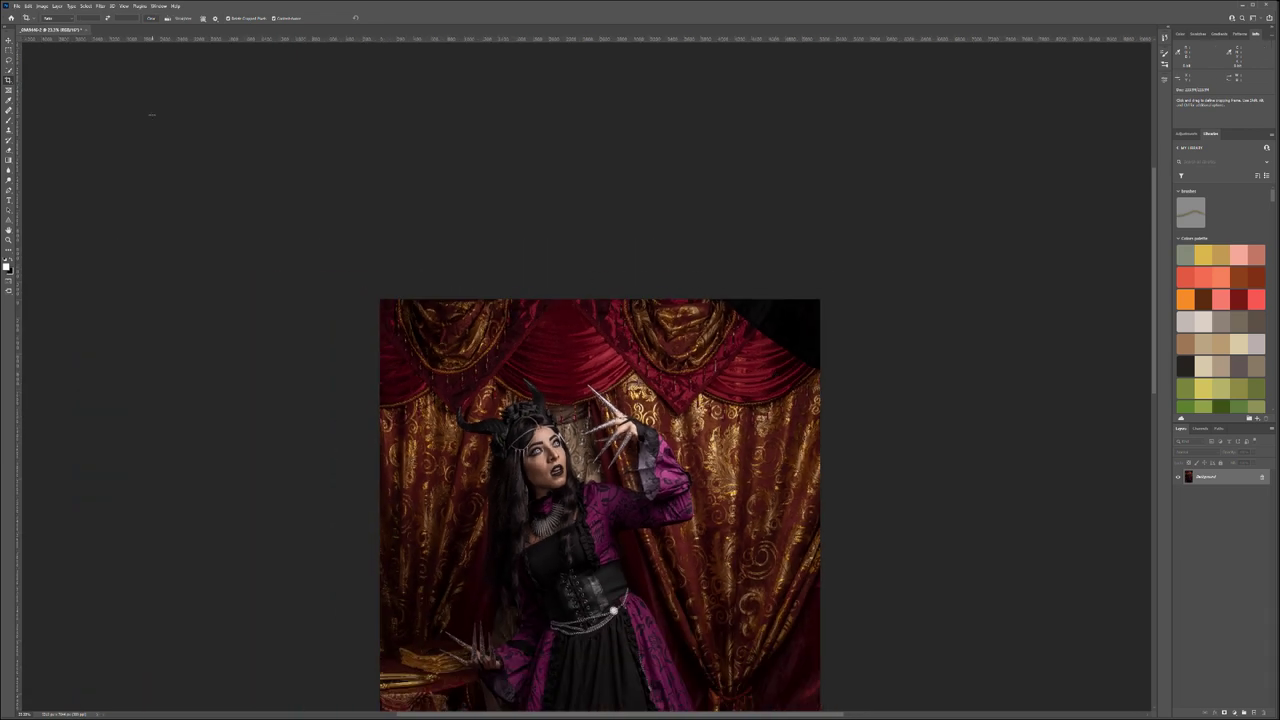
pyautogui.moveTo(1221, 478); pyautogui.dragTo(1251, 713)
# Try to patch the black upper-right corner with the red drapery between the swags, and undo the patch.
pyautogui.click(9, 110)
pyautogui.click(35, 125)
pyautogui.moveTo(835, 298)
pyautogui.mouseDown()
pyautogui.moveTo(711, 291)
pyautogui.moveTo(818, 369)
pyautogui.moveTo(838, 363)
pyautogui.moveTo(838, 327)
pyautogui.moveTo(809, 344)
pyautogui.moveTo(585, 343)
pyautogui.mouseUp()
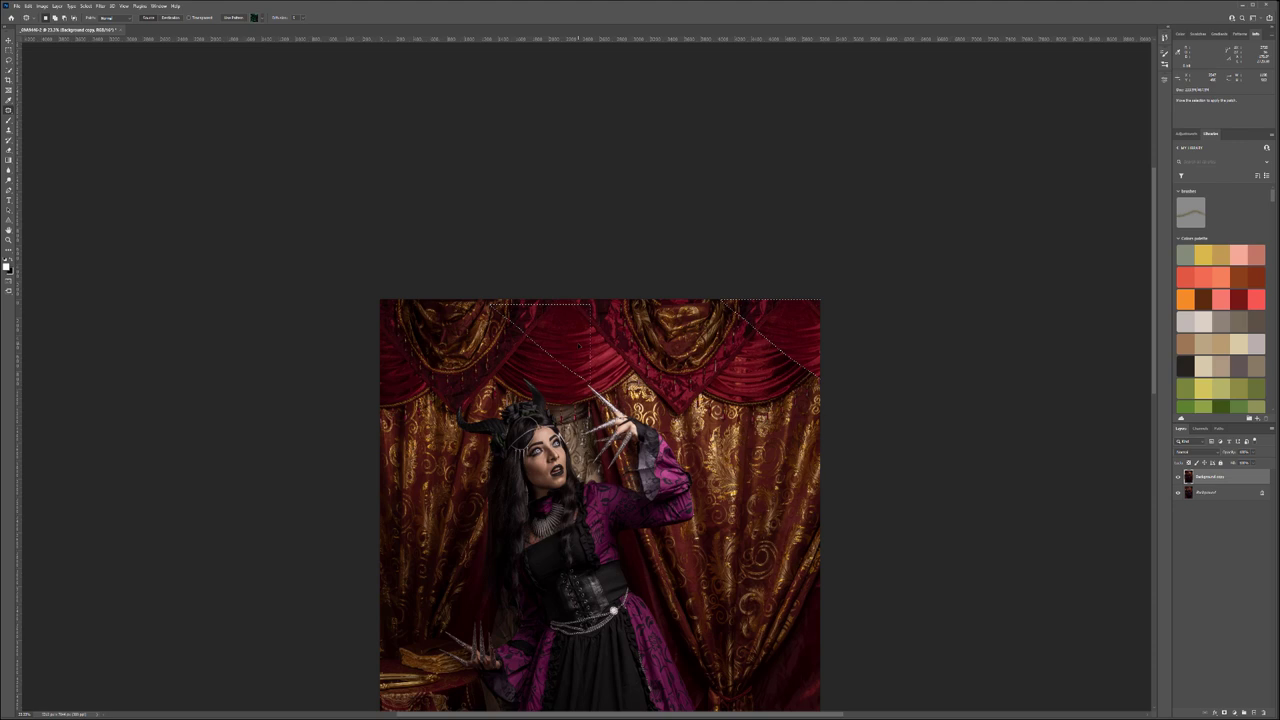
pyautogui.hotkey('ctrl', 'd')
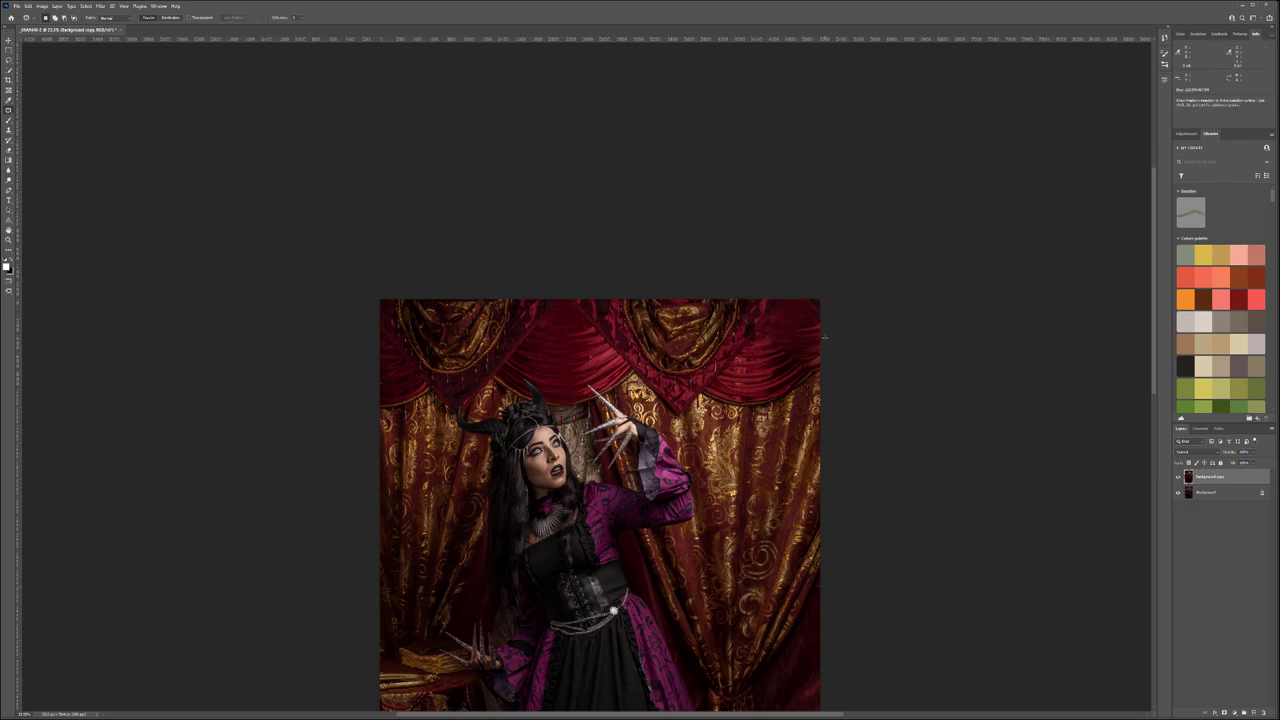
pyautogui.hotkey('ctrl', 'z')
pyautogui.hotkey('ctrl', 'z')
pyautogui.hotkey('ctrl', 'd')
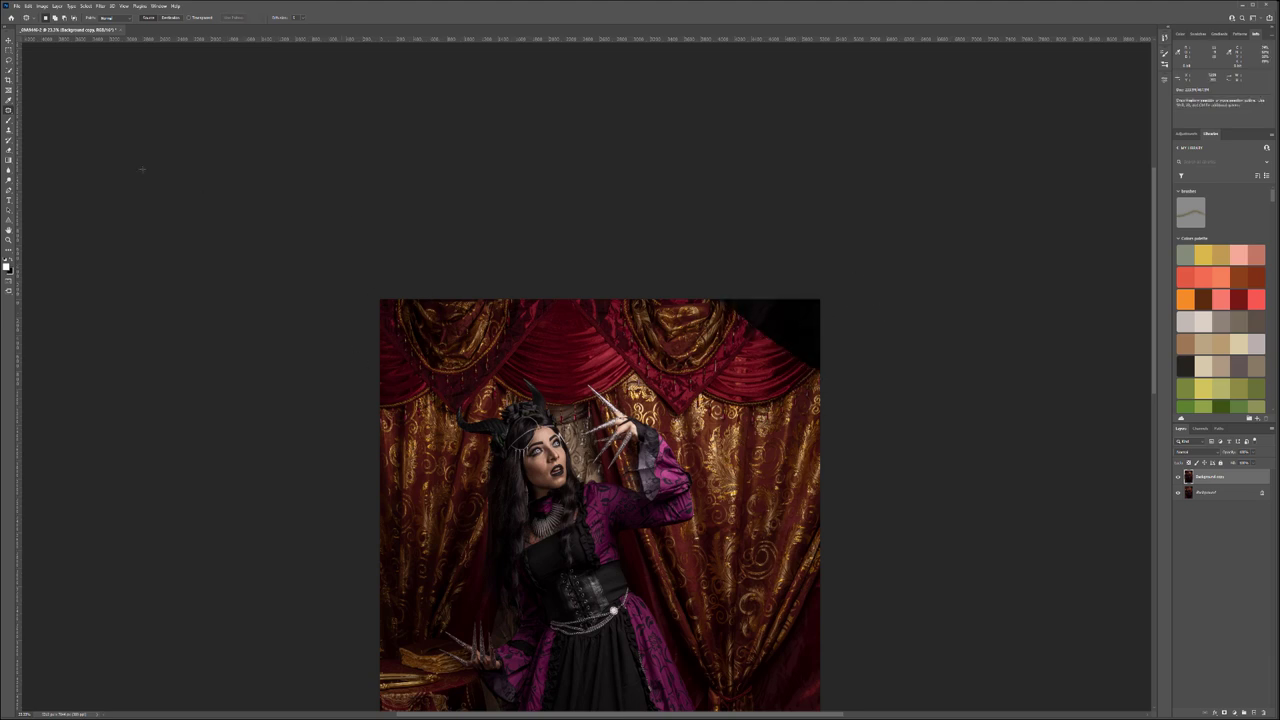
# Sample a dark red from the curtain's left edge and paint over the black upper-right corner with the Brush.
pyautogui.click(9, 120)
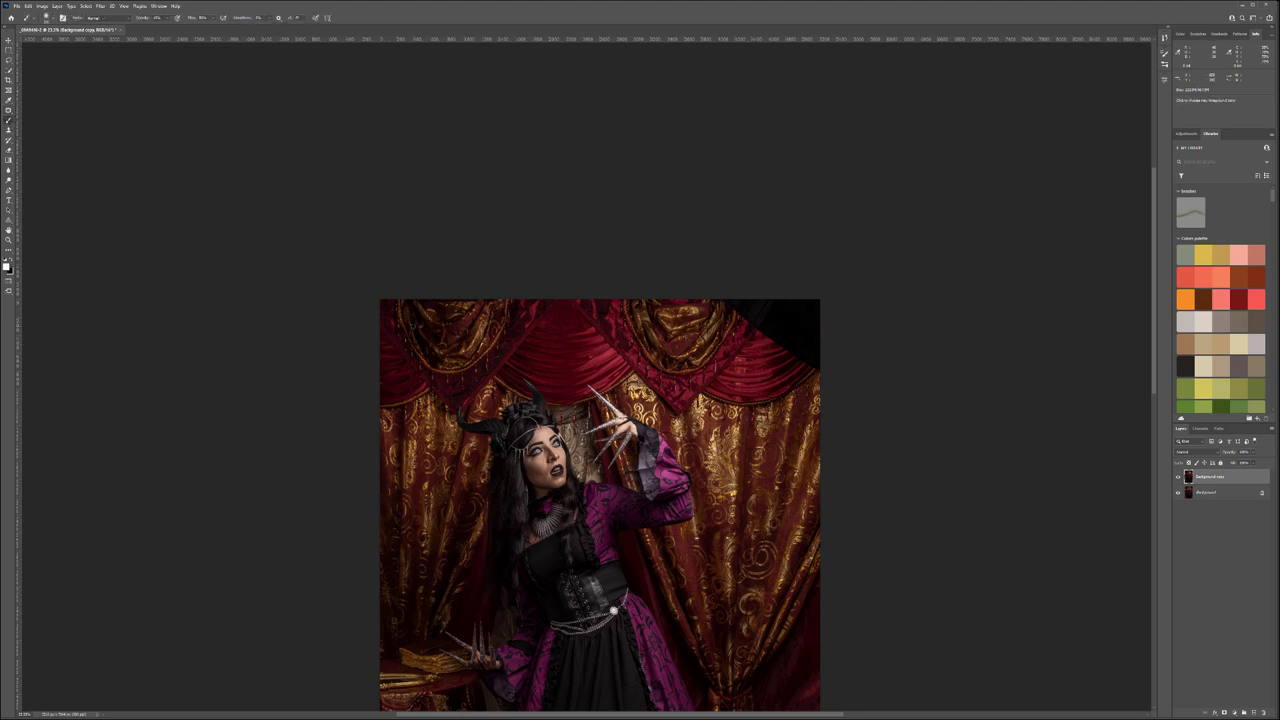
pyautogui.keyDown('alt'); pyautogui.click(389, 336); pyautogui.keyUp('alt')
pyautogui.moveTo(754, 297)
pyautogui.mouseDown()
pyautogui.moveTo(763, 322)
pyautogui.moveTo(732, 298)
pyautogui.moveTo(787, 320)
pyautogui.mouseUp()
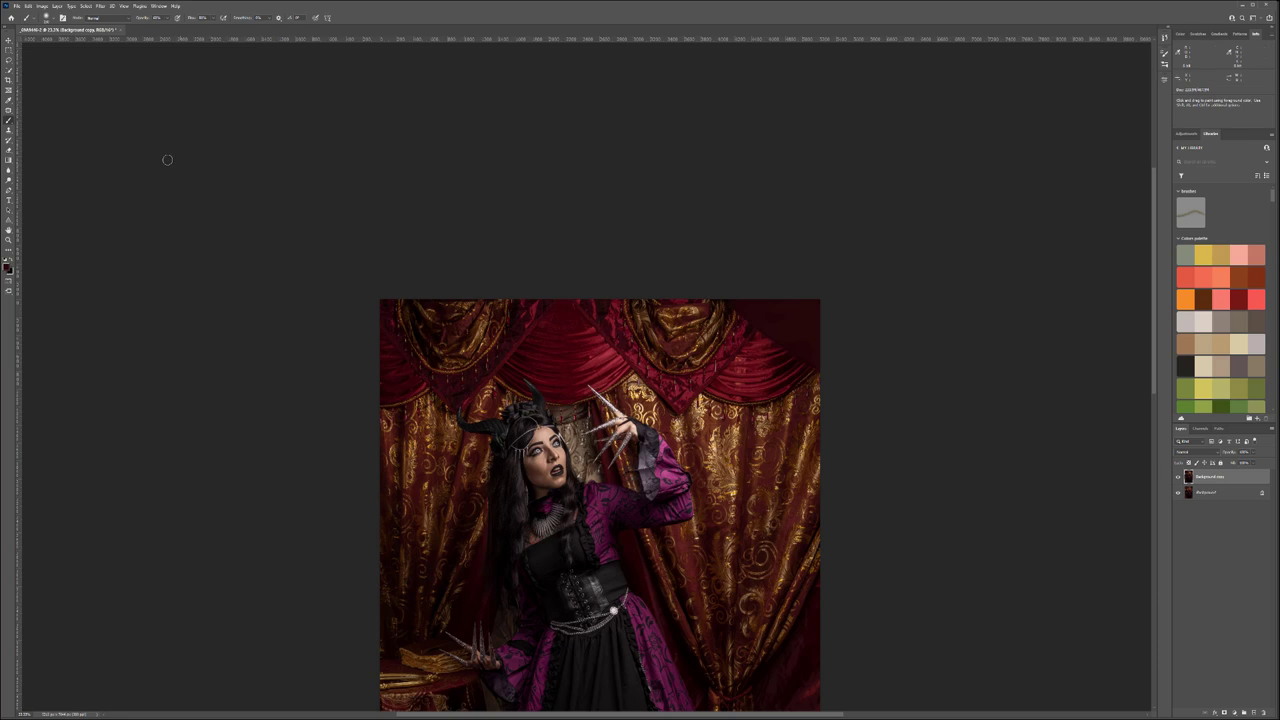
# Patch the painted upper-right corner with the red drapery between the two gold swags, and deselect.
pyautogui.click(8, 110)
pyautogui.moveTo(863, 292)
pyautogui.mouseDown()
pyautogui.moveTo(701, 298)
pyautogui.moveTo(821, 379)
pyautogui.moveTo(838, 359)
pyautogui.moveTo(815, 341)
pyautogui.moveTo(543, 341)
pyautogui.moveTo(585, 340)
pyautogui.mouseUp()
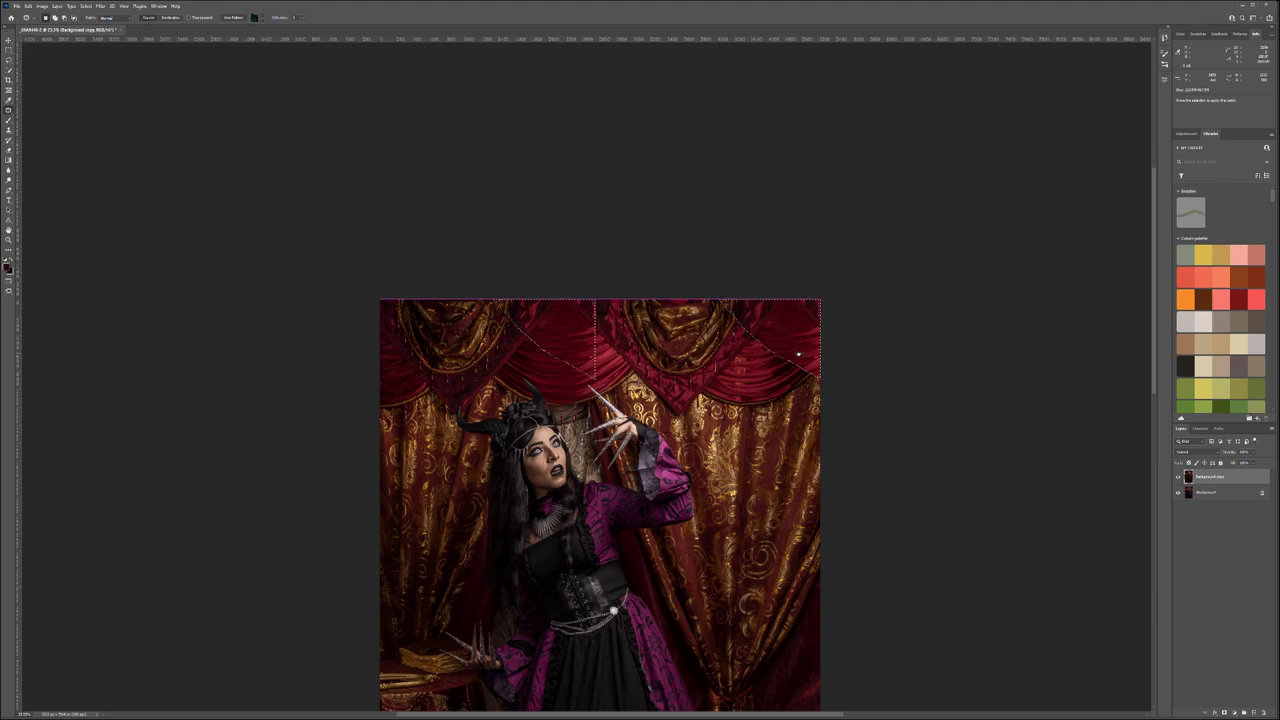
pyautogui.hotkey('ctrl', 'd')
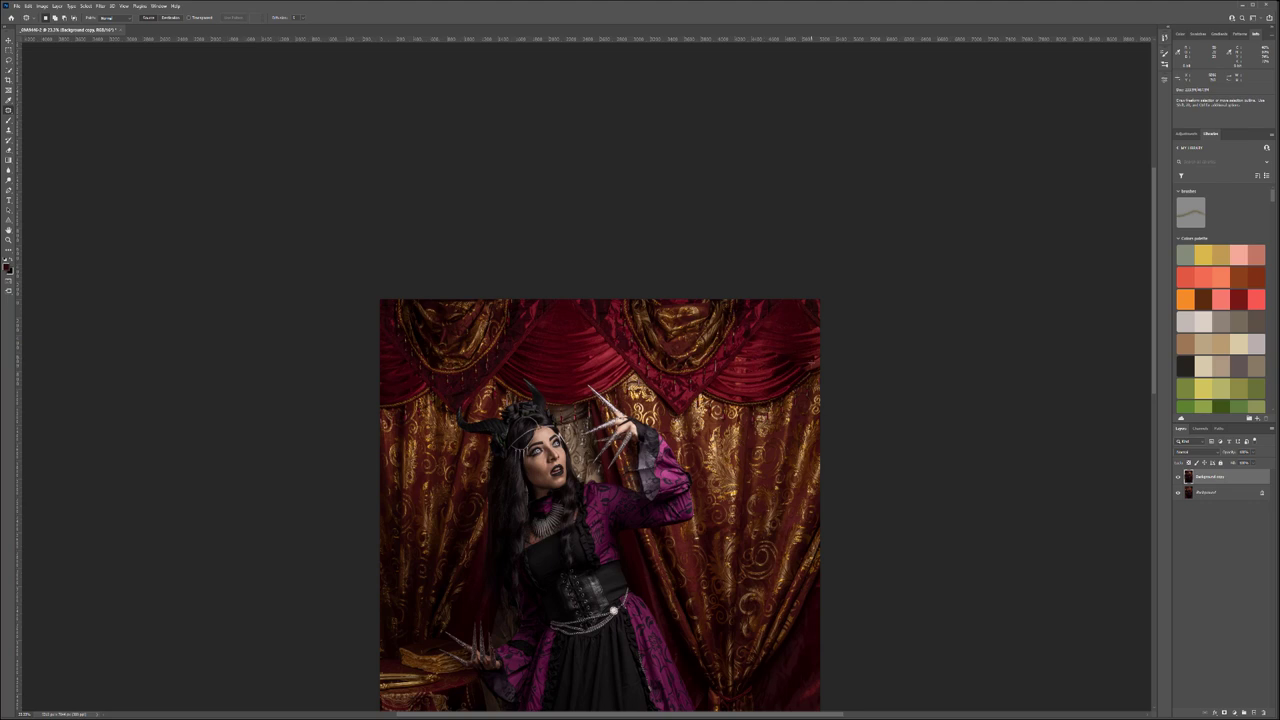
# Patch the remaining seams in the upper-right red drapery with matching folds from the middle of the curtain.
pyautogui.moveTo(826, 357)
pyautogui.mouseDown()
pyautogui.moveTo(787, 337)
pyautogui.moveTo(801, 362)
pyautogui.moveTo(795, 334)
pyautogui.moveTo(765, 341)
pyautogui.moveTo(806, 376)
pyautogui.mouseUp()
pyautogui.hotkey('ctrl', 'd')
pyautogui.hotkey('ctrl', 'd')
pyautogui.moveTo(817, 325)
pyautogui.mouseDown()
pyautogui.moveTo(762, 345)
pyautogui.moveTo(820, 372)
pyautogui.moveTo(548, 360)
pyautogui.moveTo(566, 350)
pyautogui.mouseUp()
pyautogui.moveTo(602, 362); pyautogui.dragTo(604, 364)
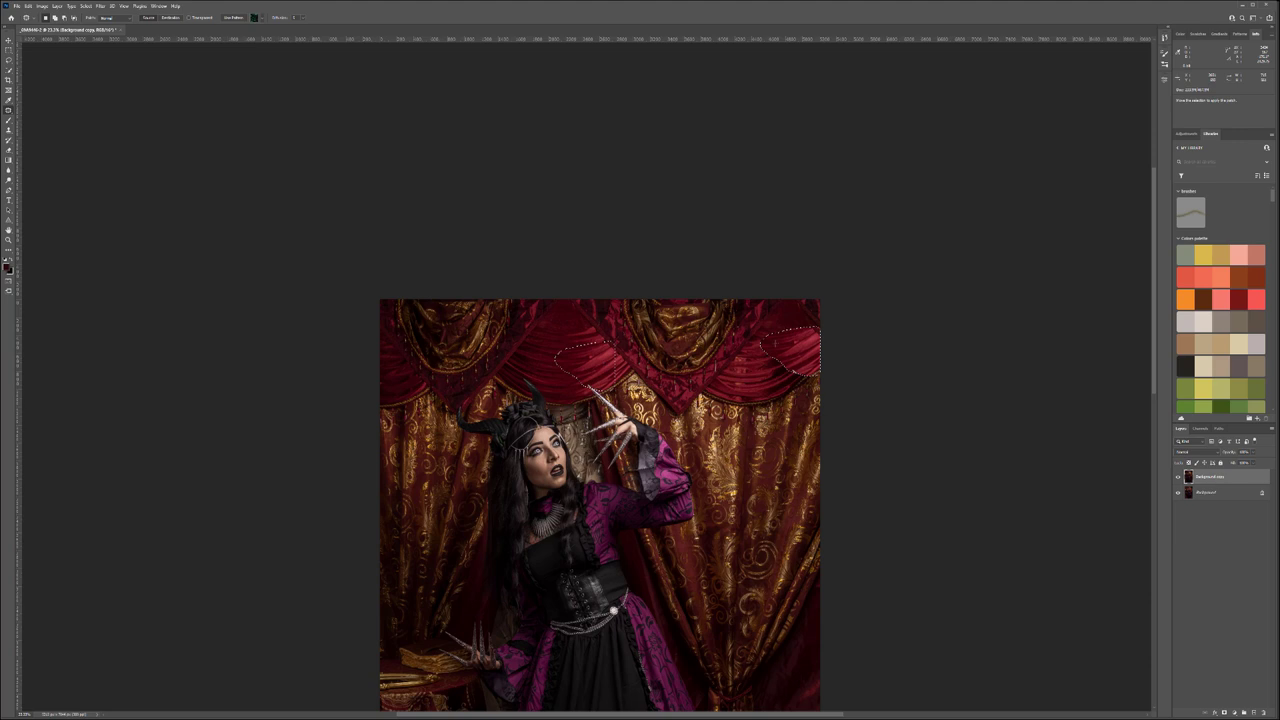
pyautogui.hotkey('ctrl', 'd')
pyautogui.hotkey('ctrl', 'shift', 'd')
pyautogui.hotkey('ctrl', 'd')
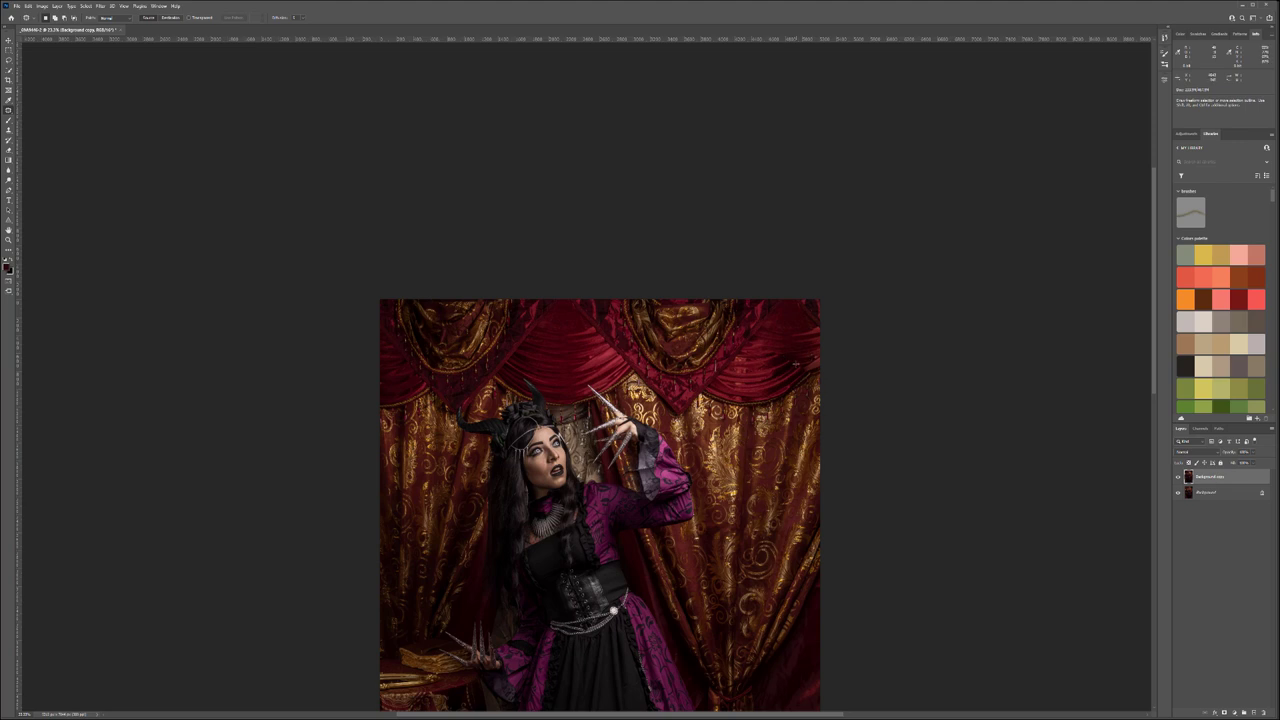
pyautogui.moveTo(793, 351)
pyautogui.mouseDown()
pyautogui.moveTo(776, 368)
pyautogui.moveTo(800, 375)
pyautogui.moveTo(795, 354)
pyautogui.moveTo(582, 353)
pyautogui.mouseUp()
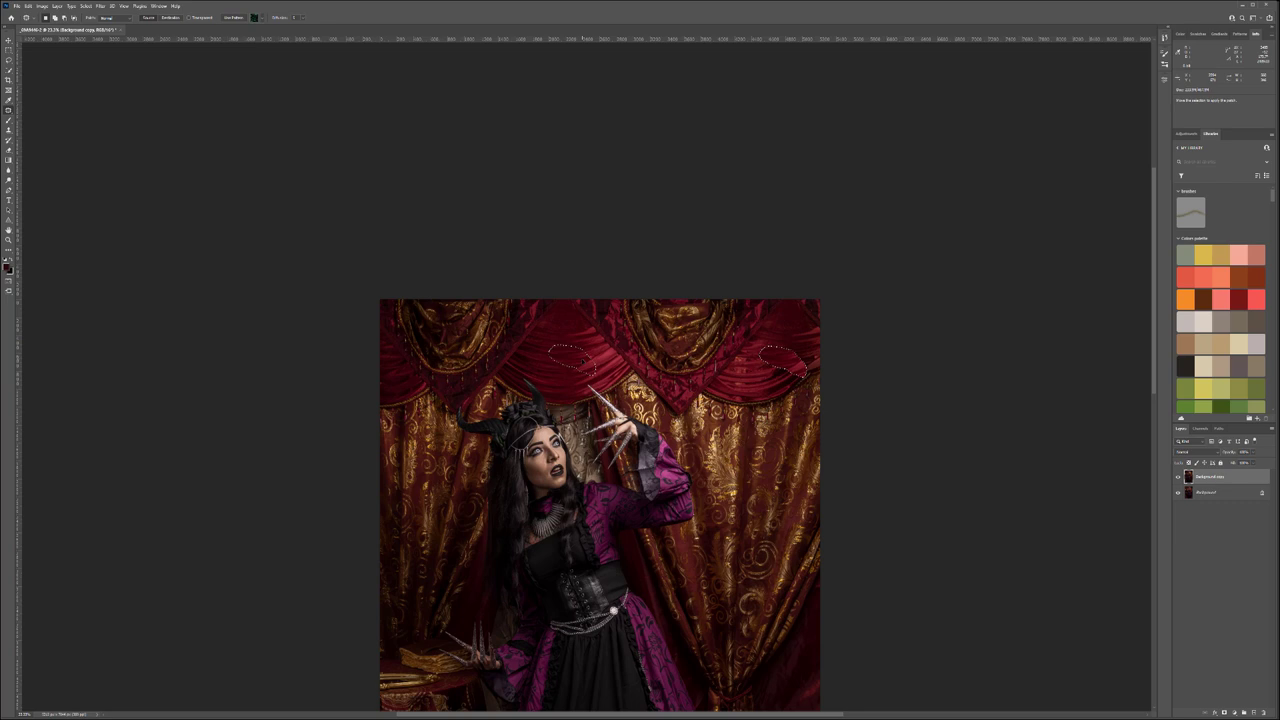
pyautogui.hotkey('ctrl', 'd')
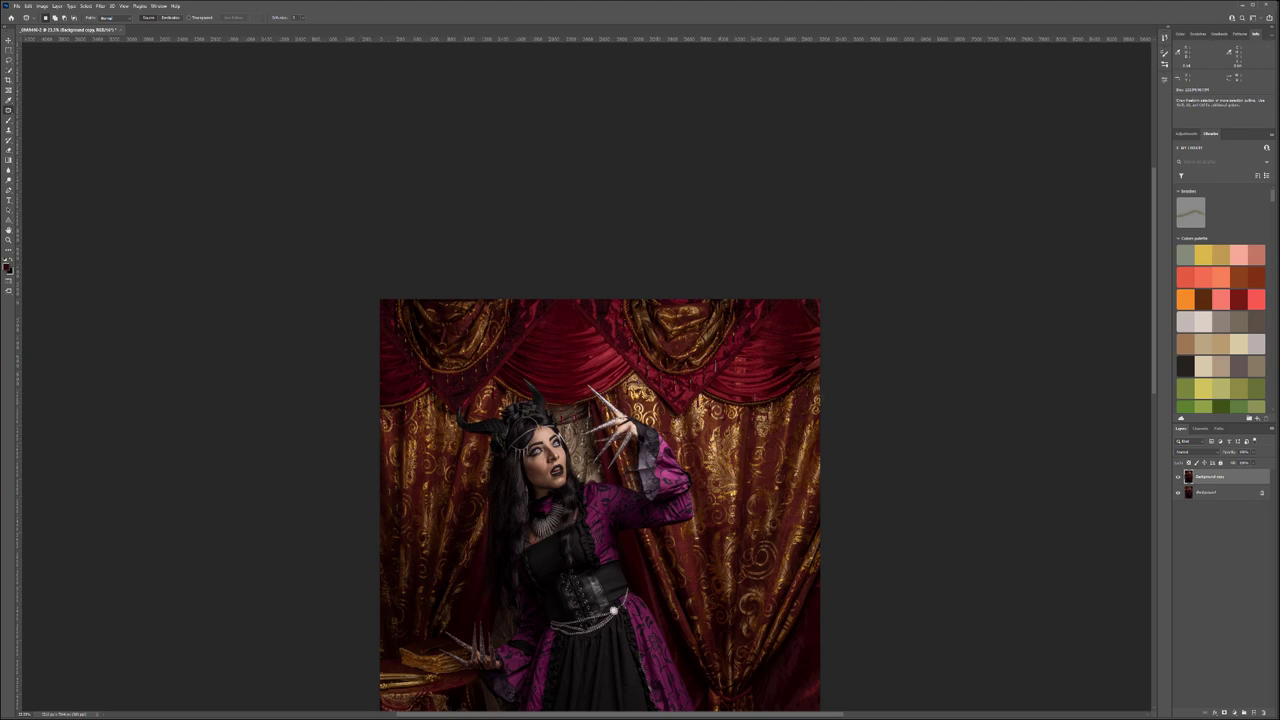
# Add a new empty layer at the top of the stack and rename the background copy layer beneath it.
pyautogui.scroll(-4, 702, 343)
pyautogui.moveTo(786, 375); pyautogui.dragTo(717, 243)
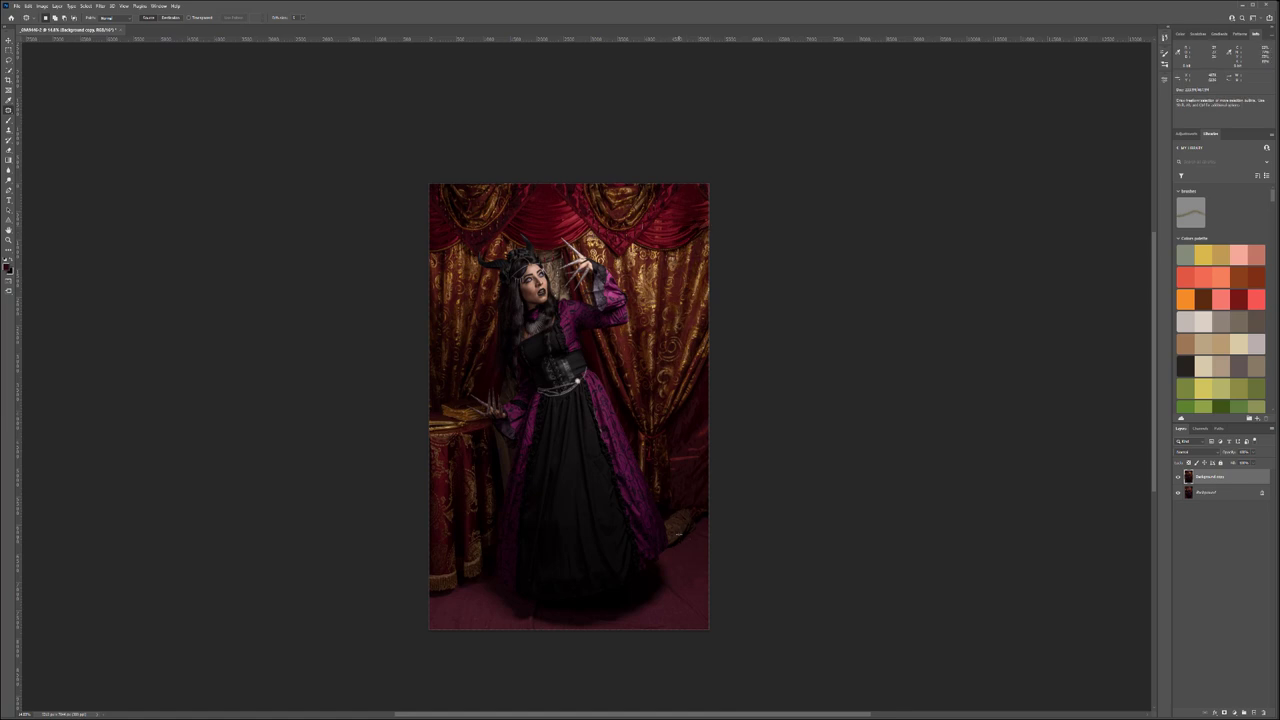
pyautogui.moveTo(583, 543); pyautogui.dragTo(608, 571)
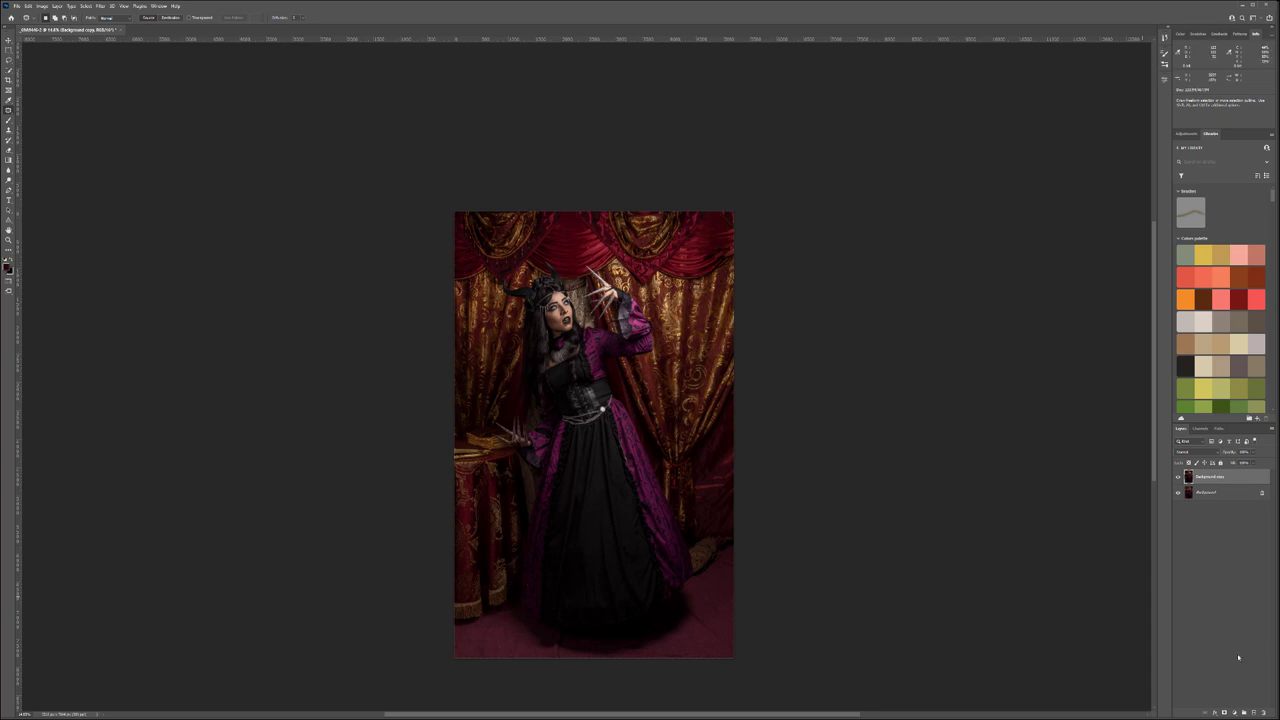
pyautogui.click(1253, 715)
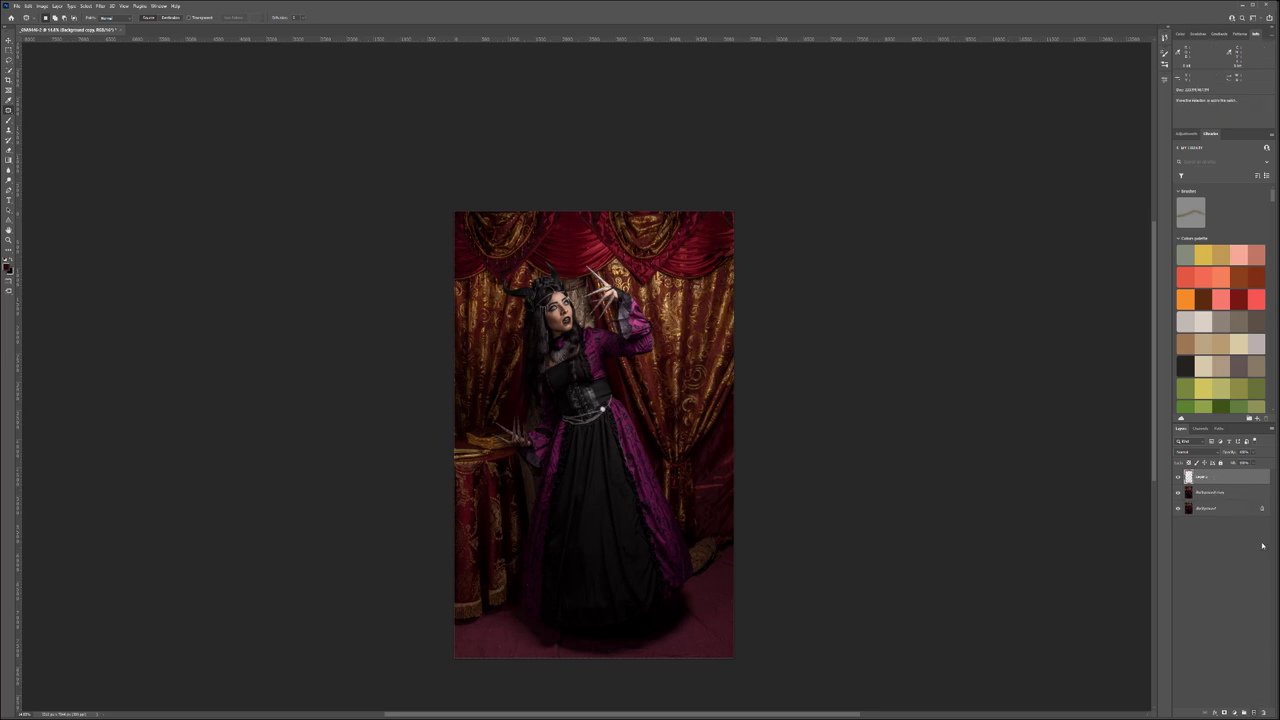
pyautogui.click(1215, 493)
pyautogui.doubleClick(1215, 493)
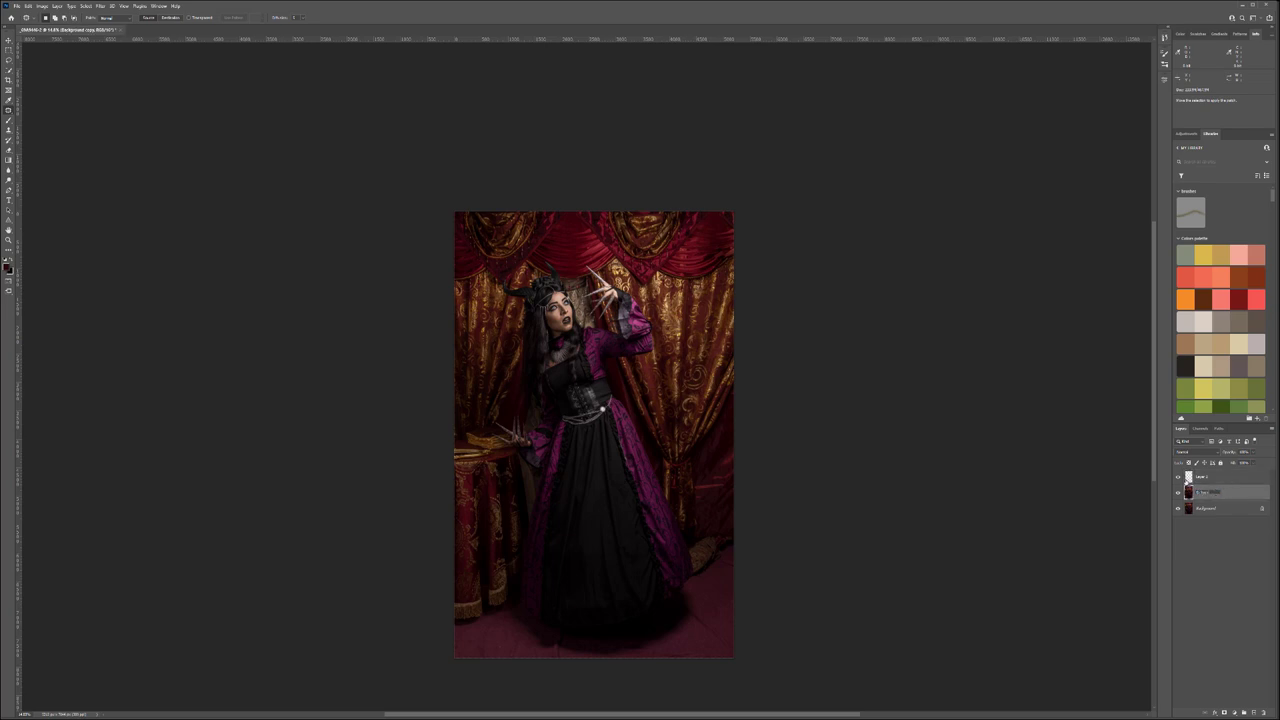
# Name the new empty layer "retouching" and give it a red colour label.
pyautogui.doubleClick(1201, 477)
pyautogui.press('BackSpace')
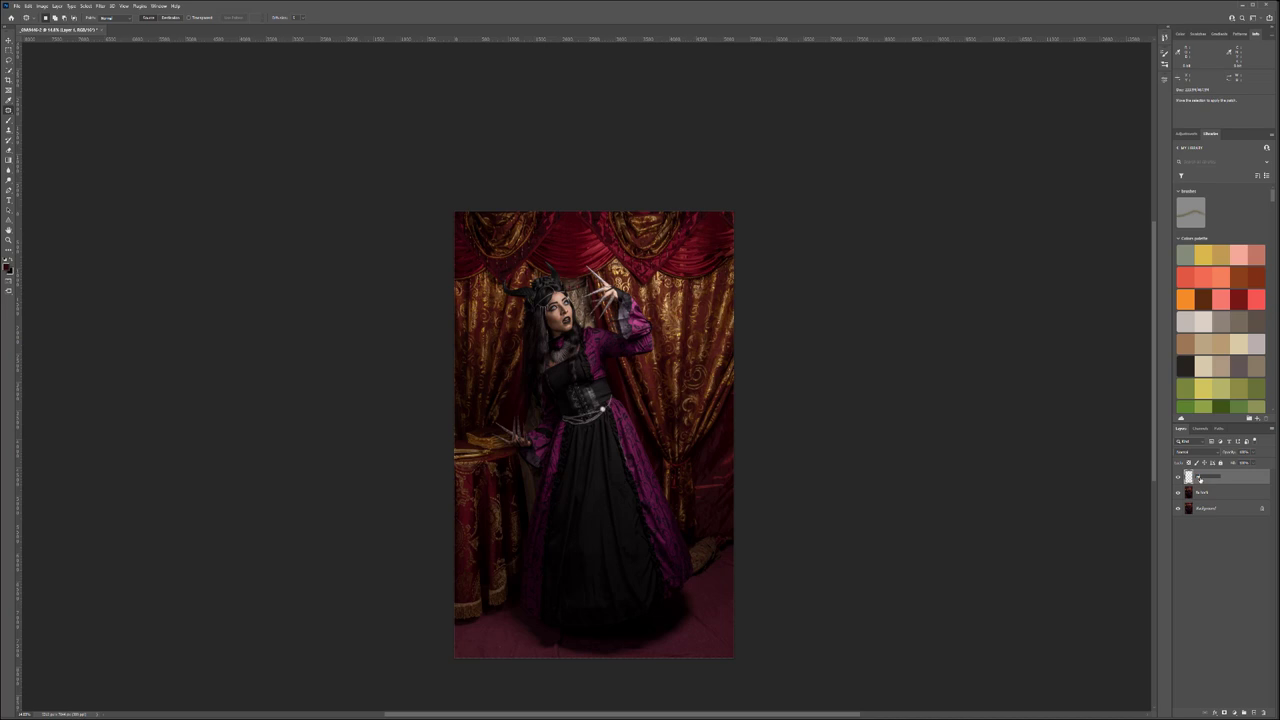
pyautogui.write('retouching')
pyautogui.press('Return')
pyautogui.rightClick(1242, 481)
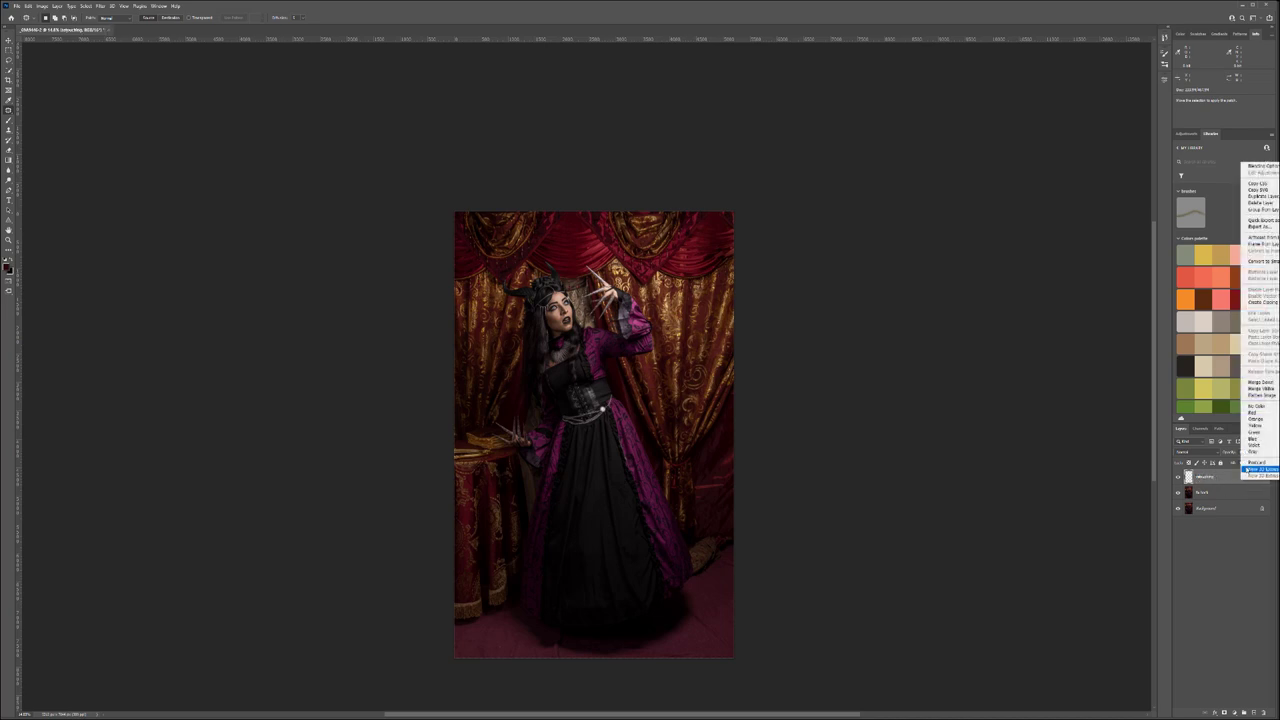
pyautogui.click(1253, 413)
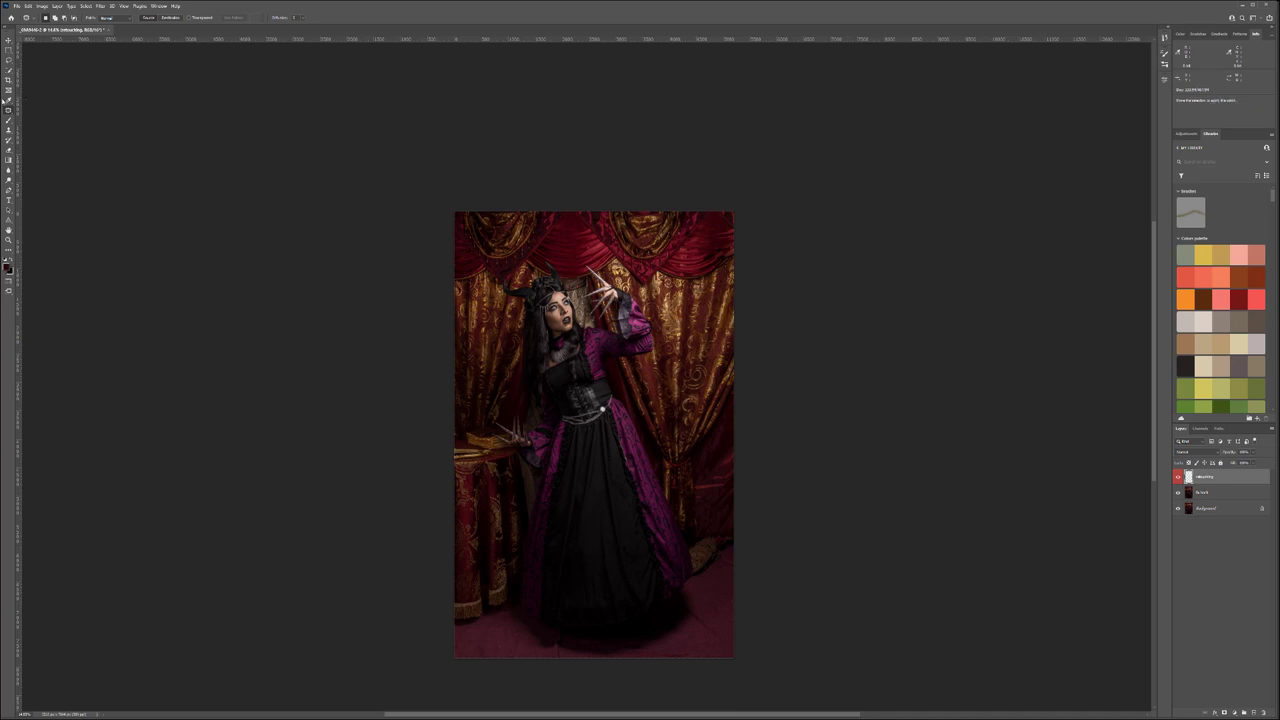
# Retouch the skin between the nose and the corner of the mouth with the Healing Brush.
pyautogui.rightClick(9, 110)
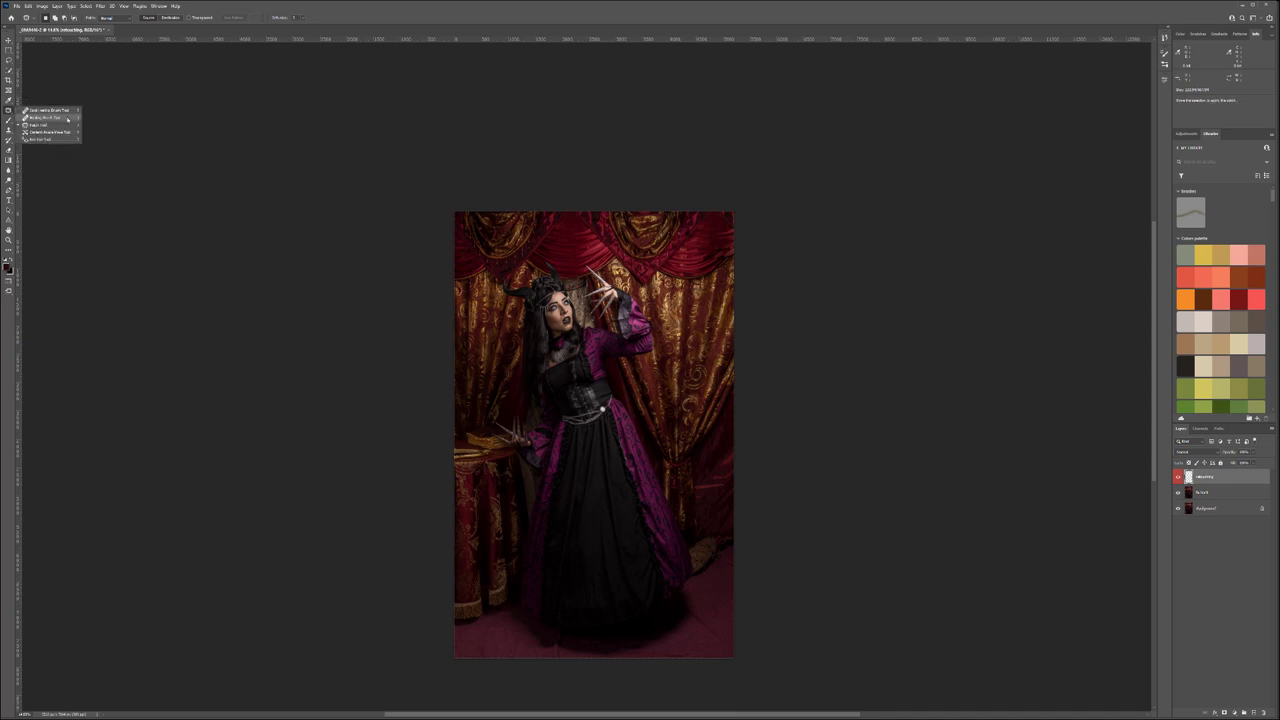
pyautogui.click(67, 118)
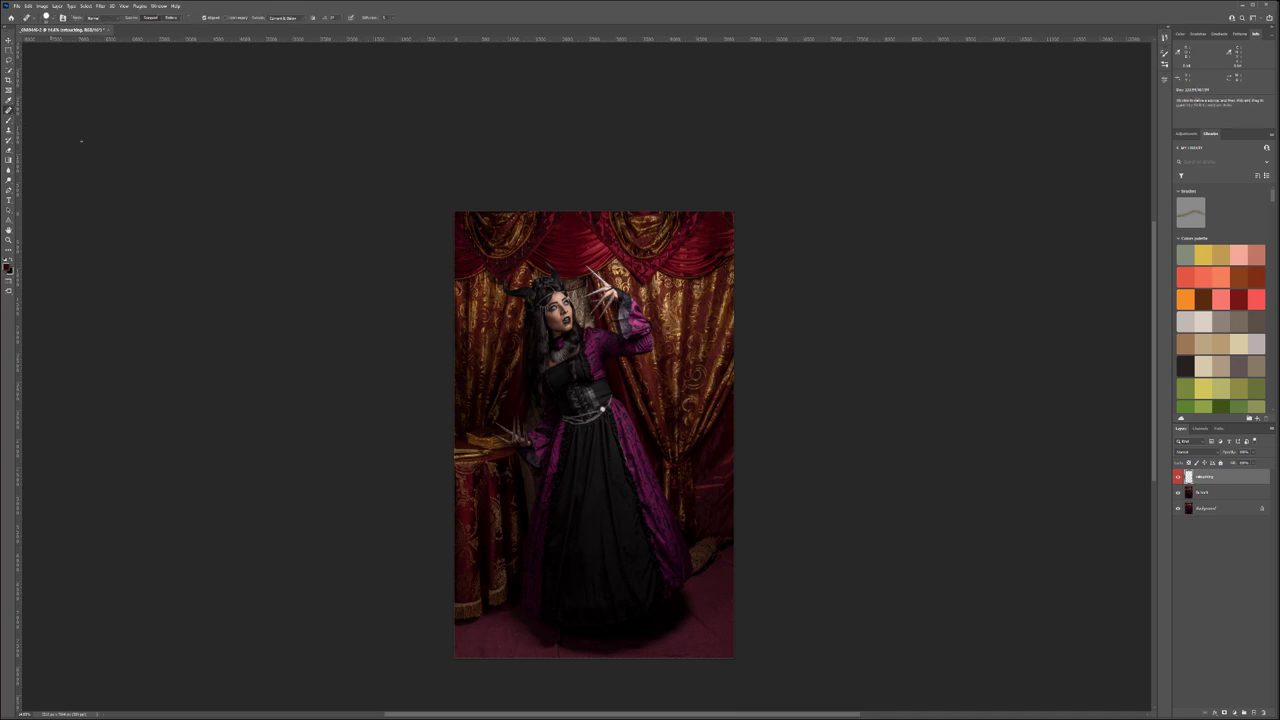
pyautogui.scroll(15, 558, 298)
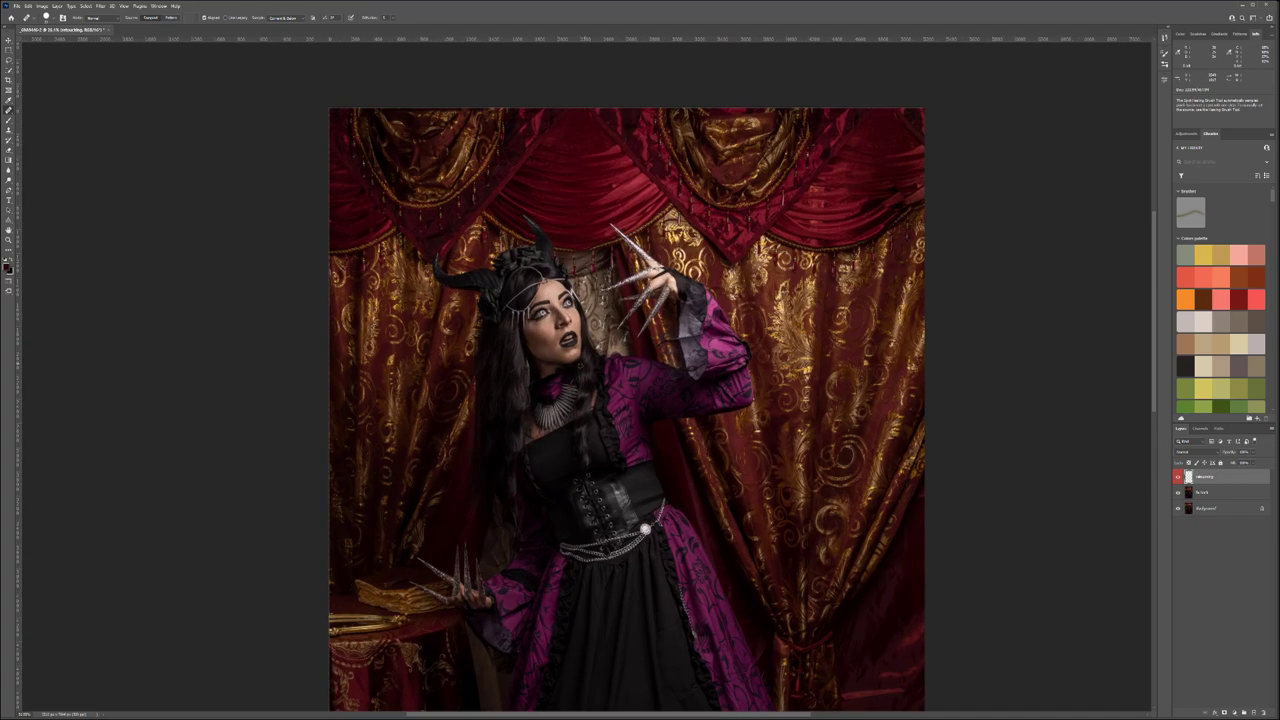
pyautogui.scroll(10, 538, 322)
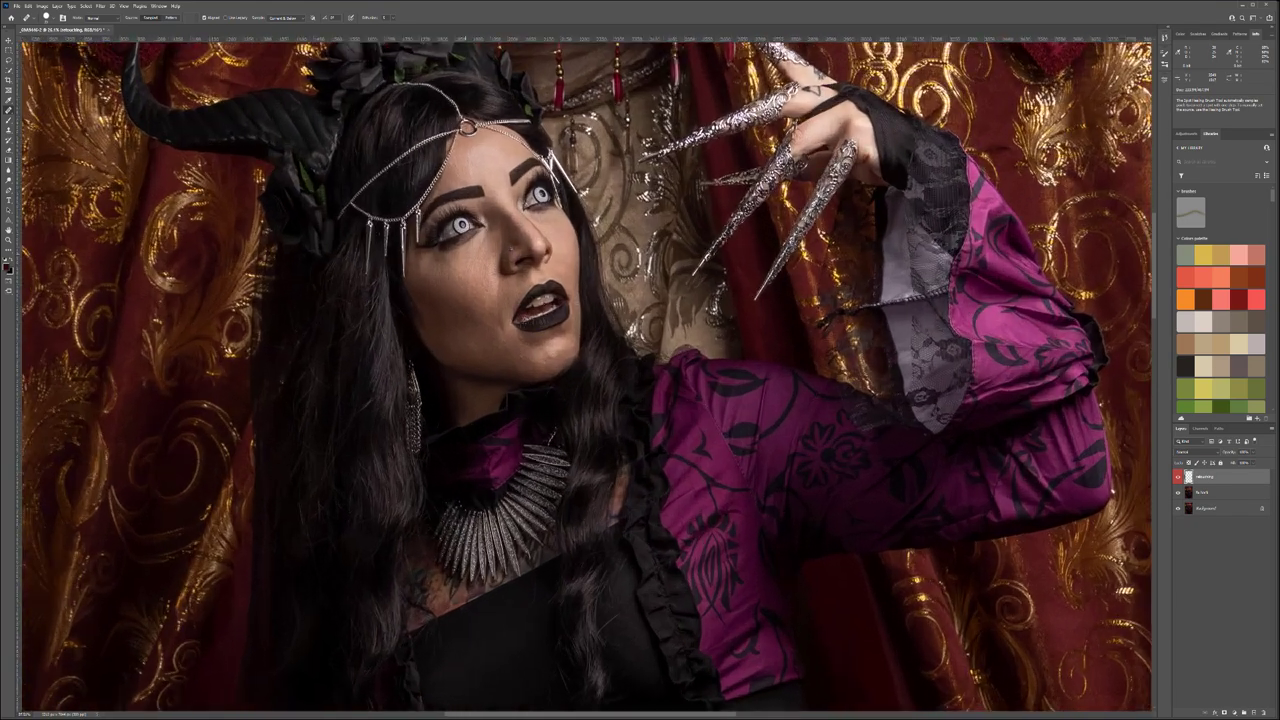
pyautogui.scroll(-6, 510, 319)
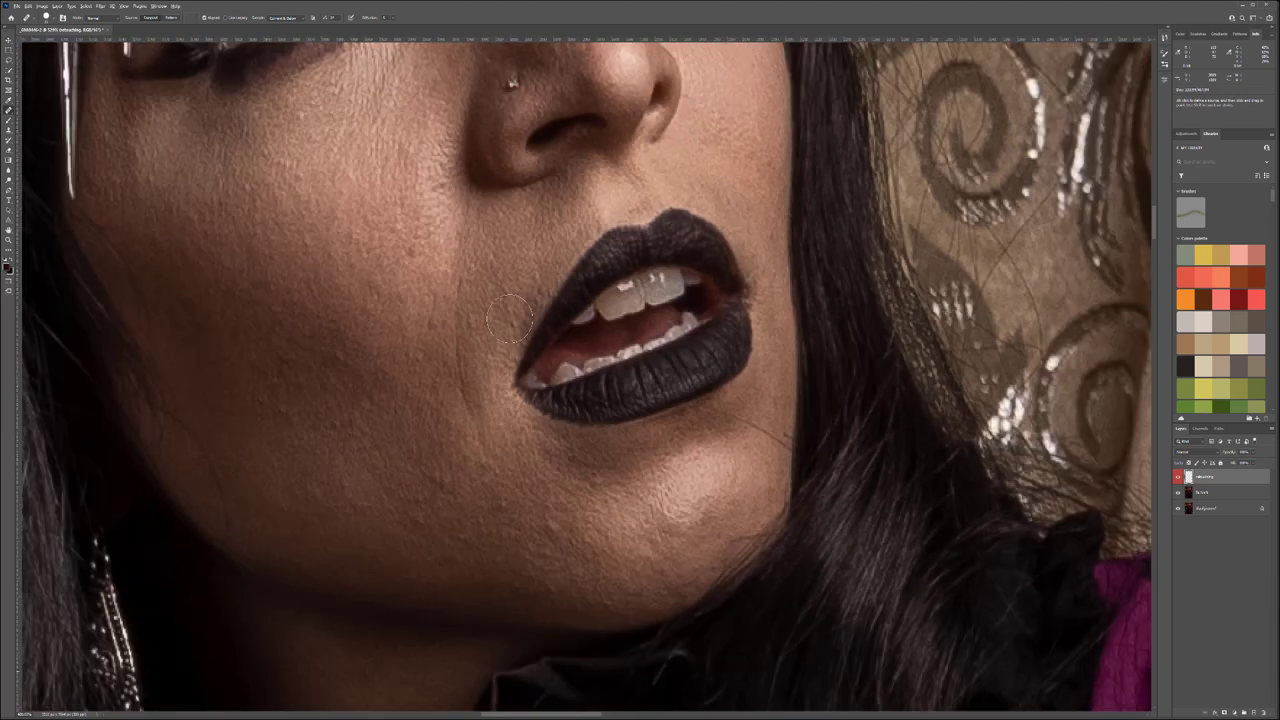
pyautogui.moveTo(510, 319); pyautogui.dragTo(498, 239)
# Heal the blemishes on the chin and jaw below the lips using clean skin sampled nearby.
pyautogui.scroll(2, 545, 360)
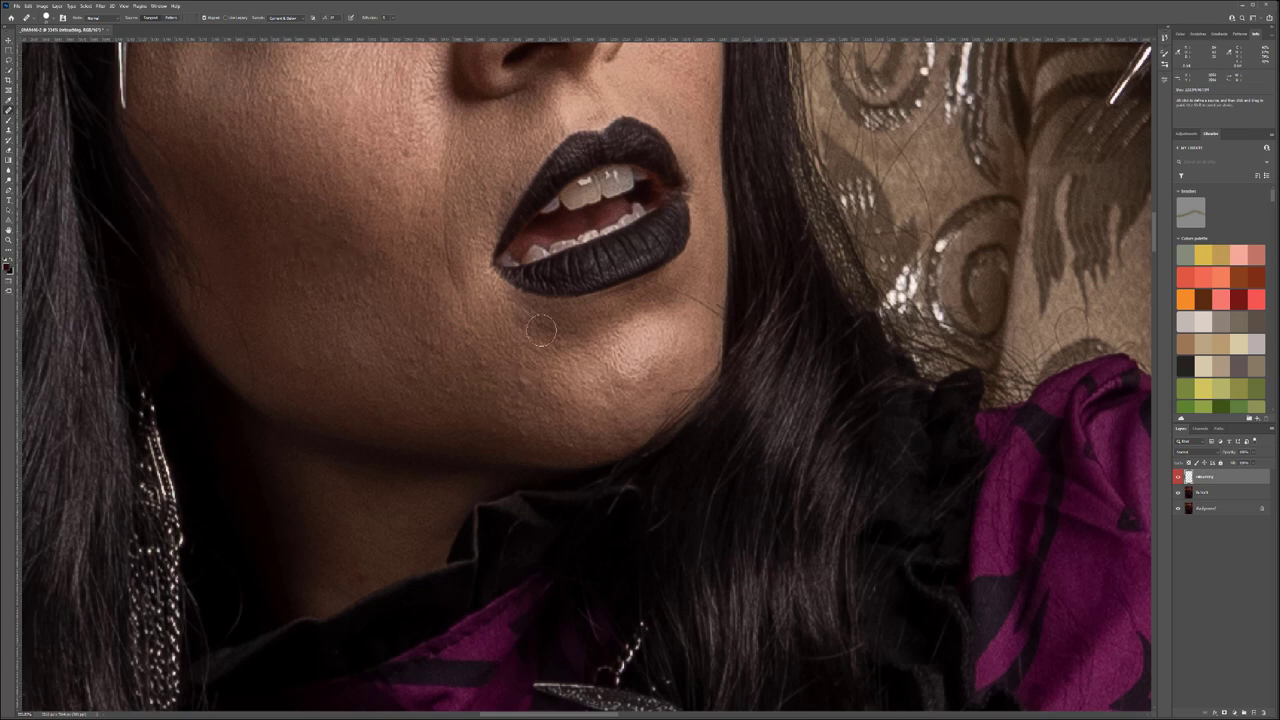
pyautogui.hotkey('shift', 'j')
pyautogui.keyDown('alt'); pyautogui.click(493, 338); pyautogui.keyUp('alt')
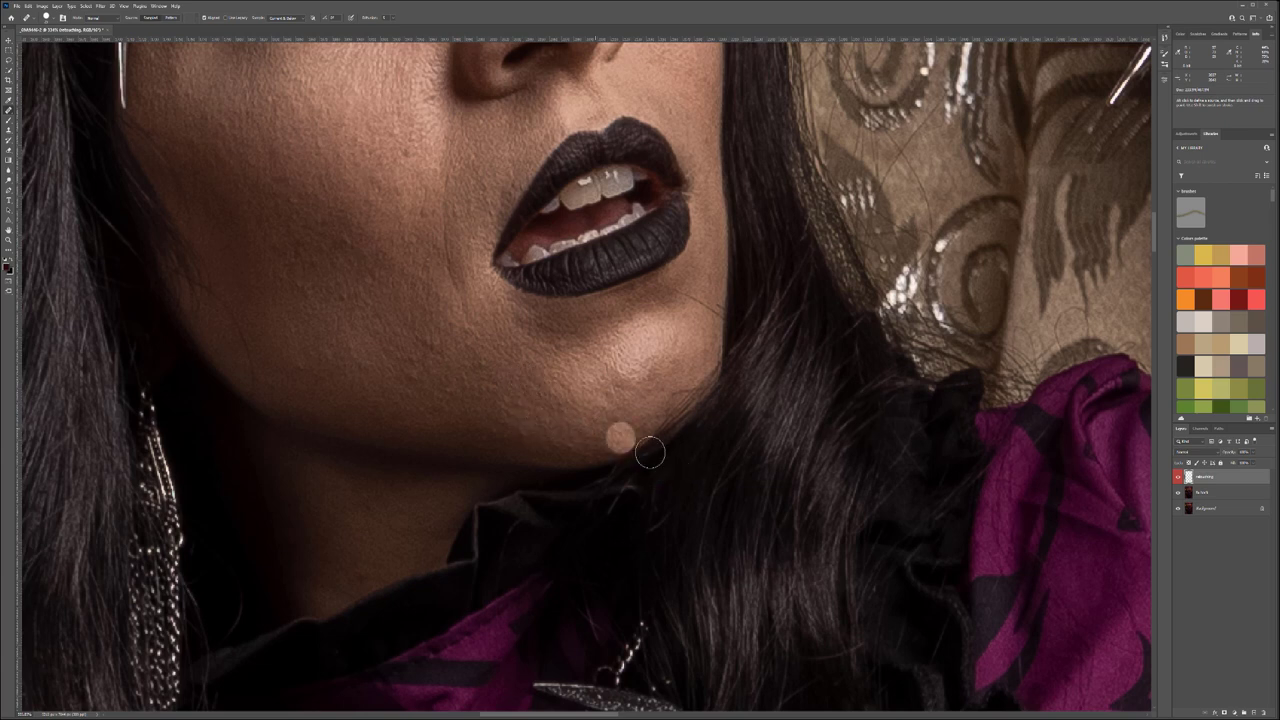
pyautogui.moveTo(578, 354); pyautogui.dragTo(663, 544)
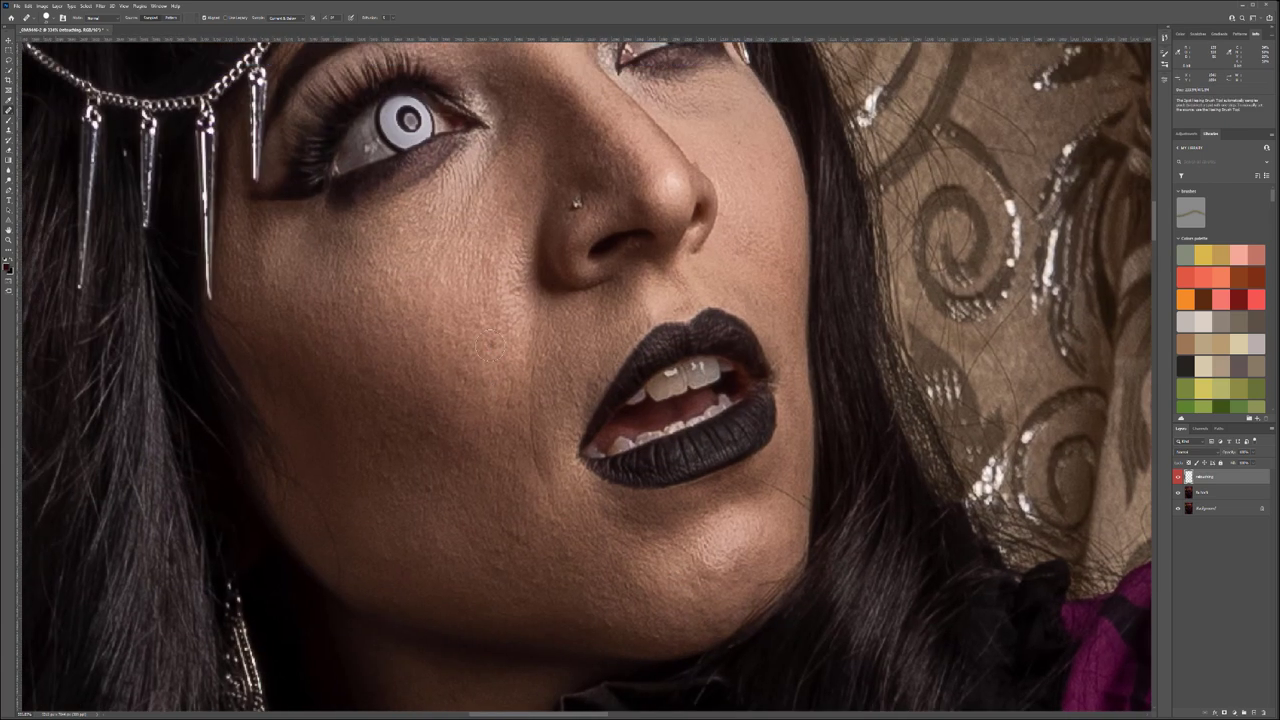
# Remove the small nose stud by healing it with skin sampled from the side of the nose.
pyautogui.moveTo(564, 431); pyautogui.dragTo(568, 568)
pyautogui.moveTo(582, 341); pyautogui.dragTo(640, 341)
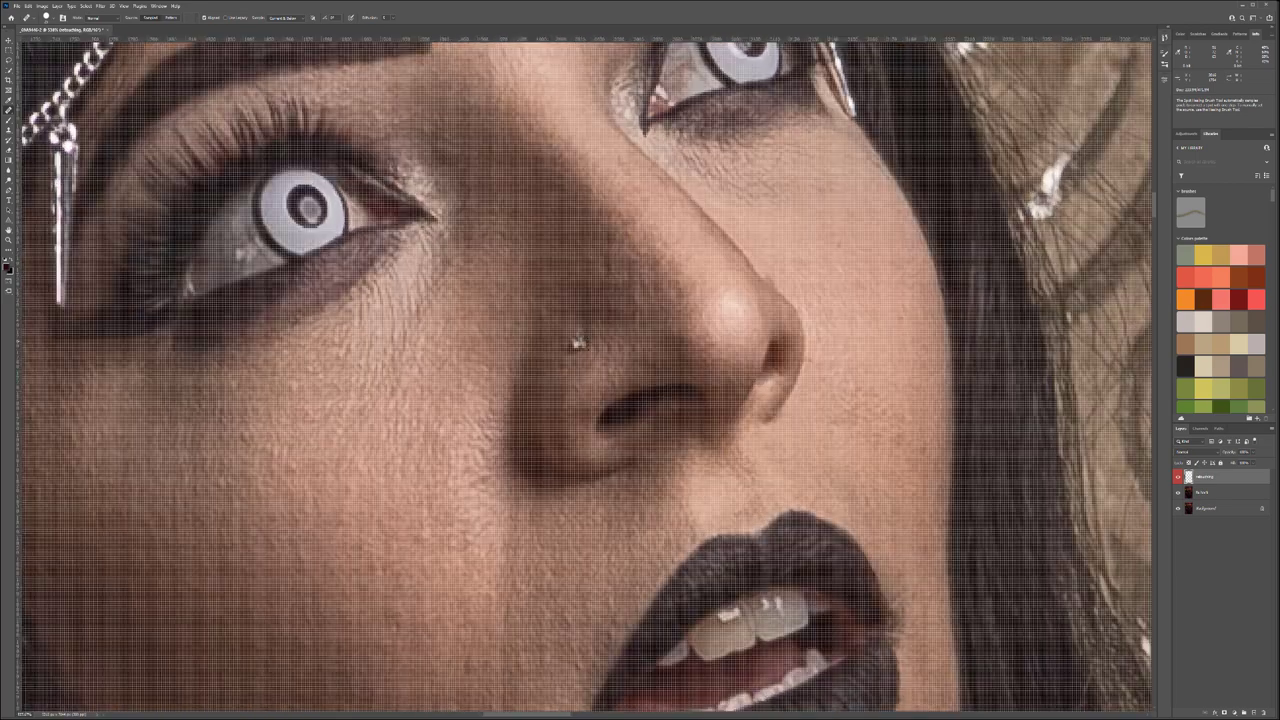
pyautogui.click(578, 345)
pyautogui.hotkey('ctrl', 'z')
pyautogui.keyDown('alt'); pyautogui.click(560, 368); pyautogui.keyUp('alt')
pyautogui.click(578, 345)
pyautogui.hotkey('shift', 'j')
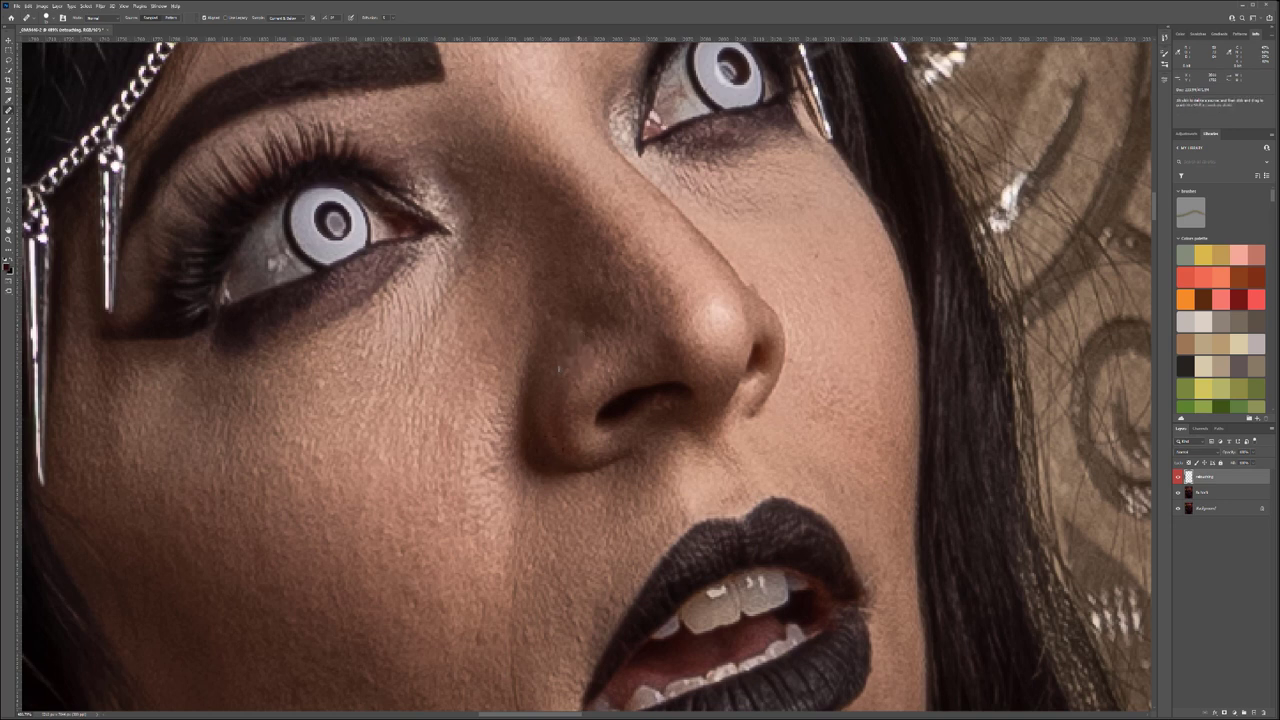
# Heal the small skin spots on both cheeks beside the nose using nearby sampled skin.
pyautogui.click(490, 495)
pyautogui.keyDown('alt'); pyautogui.click(801, 254); pyautogui.keyUp('alt')
pyautogui.moveTo(795, 388); pyautogui.dragTo(762, 380)
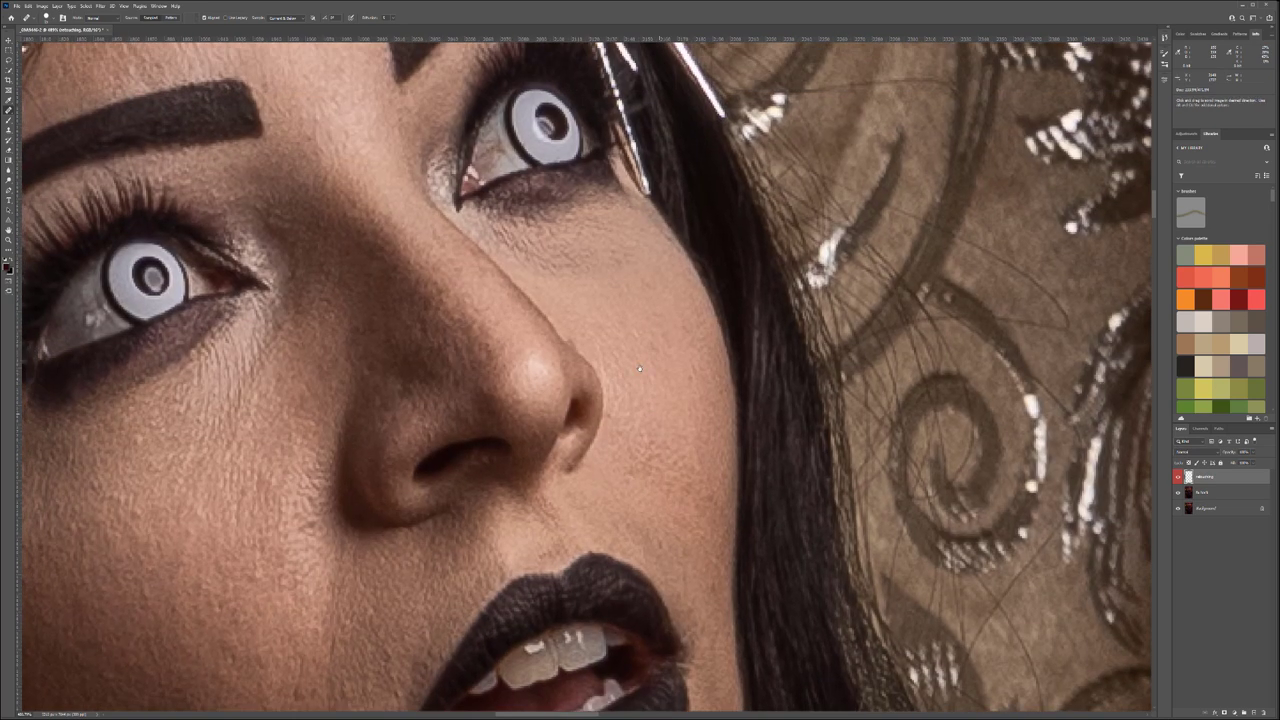
pyautogui.hotkey('shift', 'j')
pyautogui.hotkey('shift', 'j')
pyautogui.hotkey('shift', 'j')
pyautogui.keyDown('alt'); pyautogui.click(612, 353); pyautogui.keyUp('alt')
pyautogui.scroll(-3, 681, 435)
pyautogui.moveTo(480, 320); pyautogui.dragTo(610, 479)
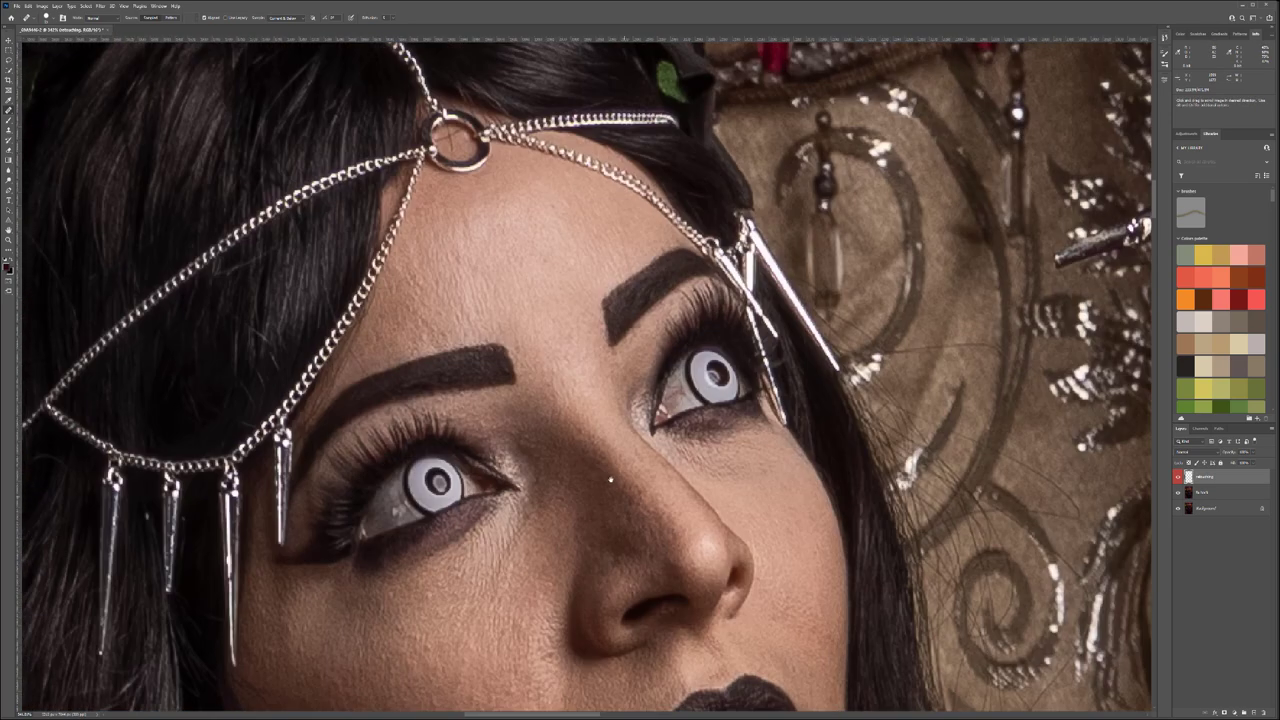
# Go over the whole face and heal the remaining small spots on the chin and shadowed cheek.
pyautogui.scroll(-4, 548, 308)
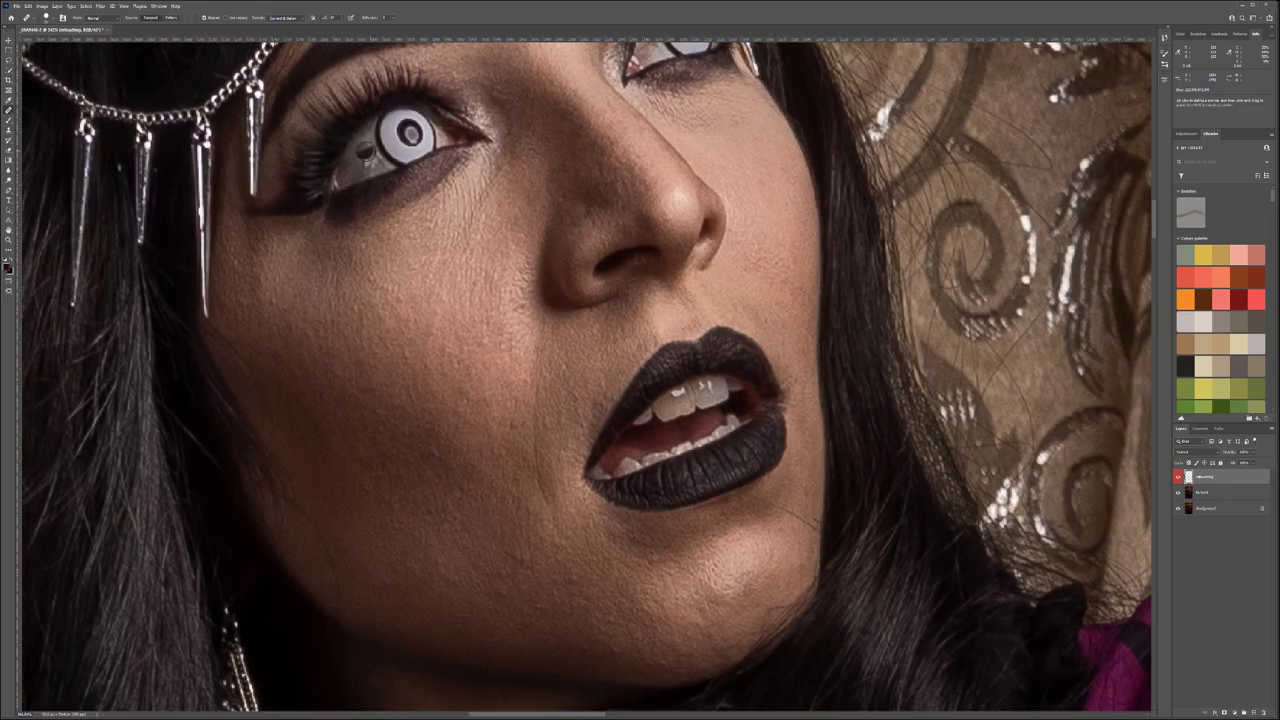
pyautogui.scroll(4, 396, 147)
pyautogui.scroll(5, 363, 334)
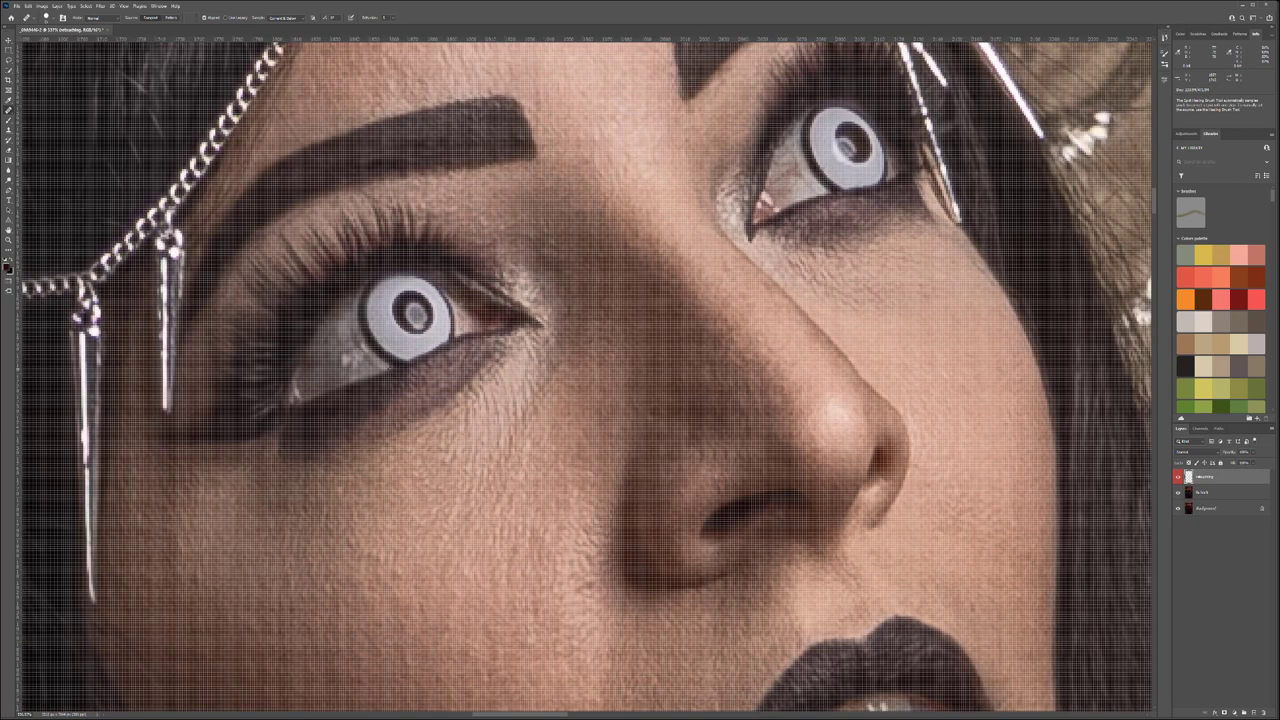
pyautogui.scroll(-4, 344, 322)
pyautogui.moveTo(660, 622); pyautogui.dragTo(590, 422)
pyautogui.scroll(-5, 590, 422)
pyautogui.hscroll(4, 590, 422)
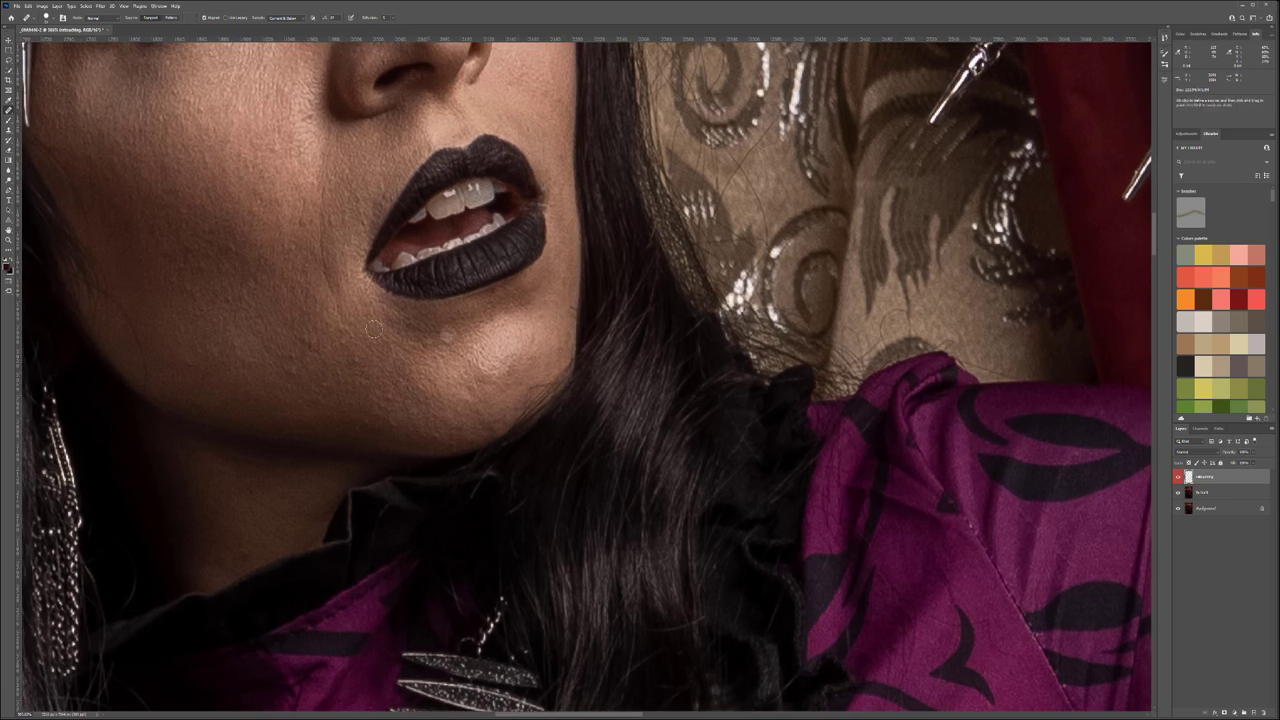
pyautogui.hscroll(-3, 562, 312)
pyautogui.hscroll(-4, 533, 350)
pyautogui.scroll(2, 533, 350)
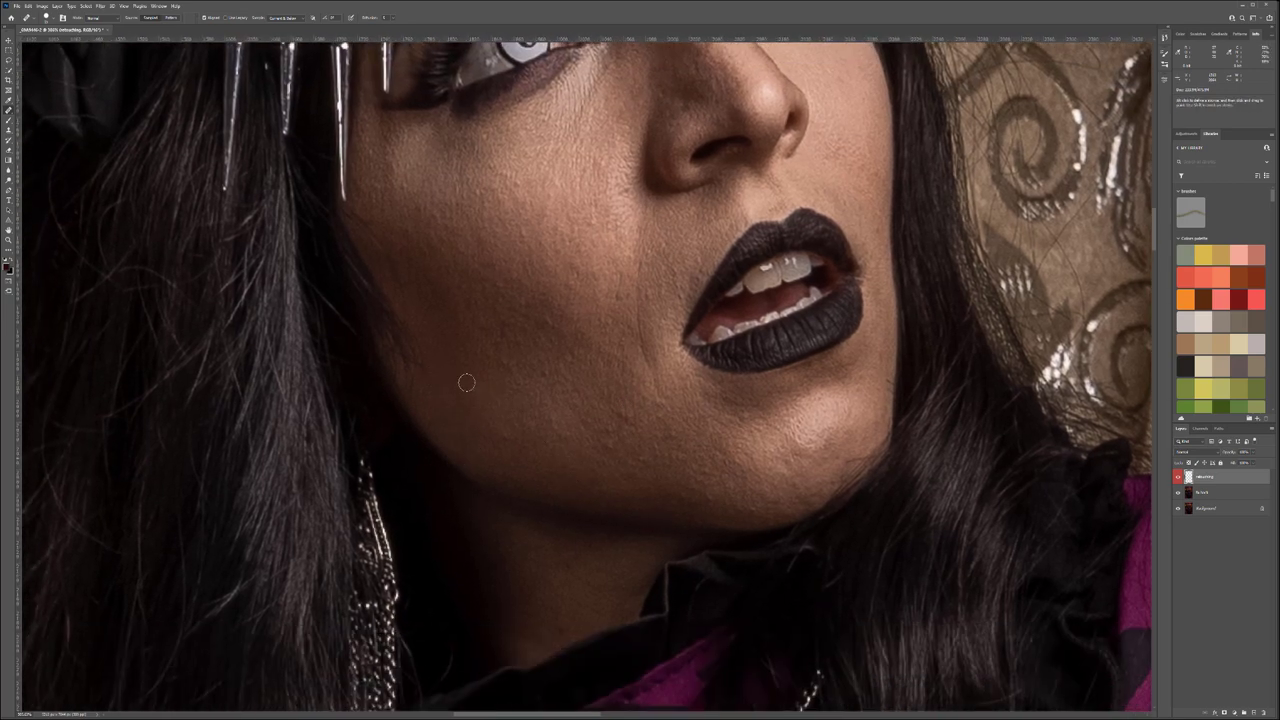
pyautogui.scroll(-5, 586, 386)
# Heal the horizontal crease in the black skirt panel beside the hanging chain.
pyautogui.moveTo(586, 386); pyautogui.dragTo(522, 413)
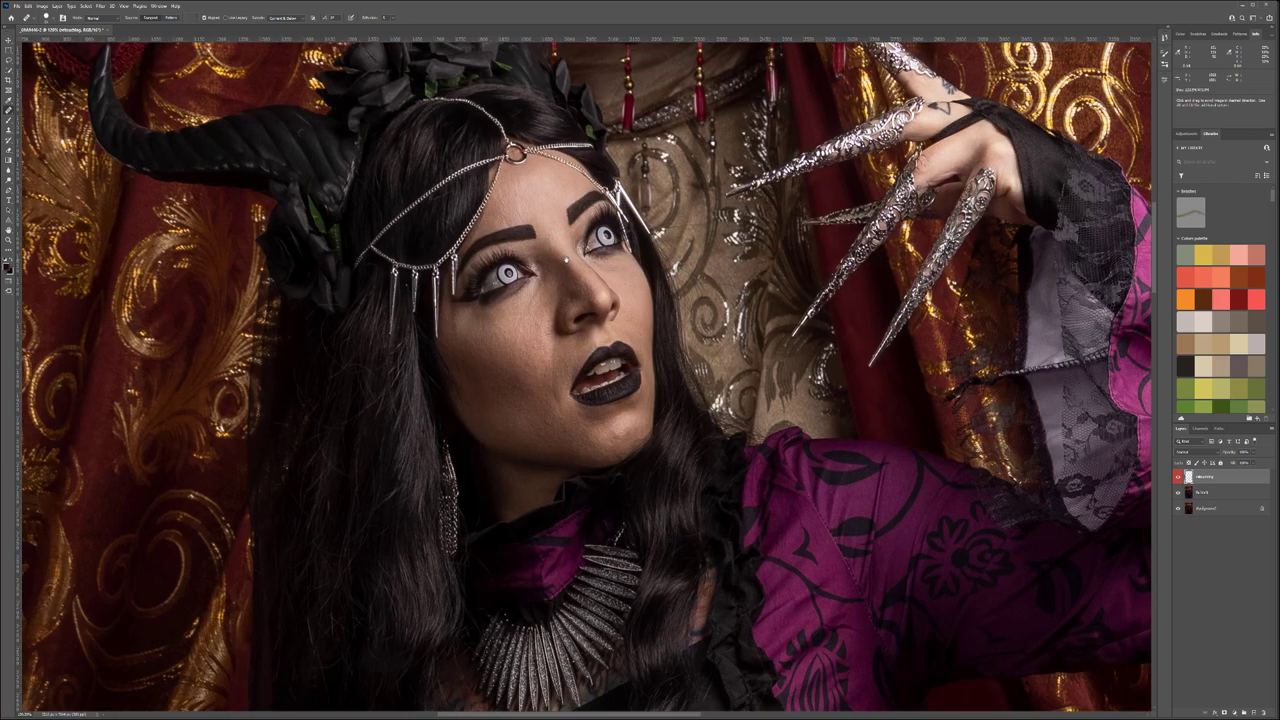
pyautogui.moveTo(657, 420); pyautogui.dragTo(656, 214)
pyautogui.moveTo(780, 471); pyautogui.dragTo(582, 171)
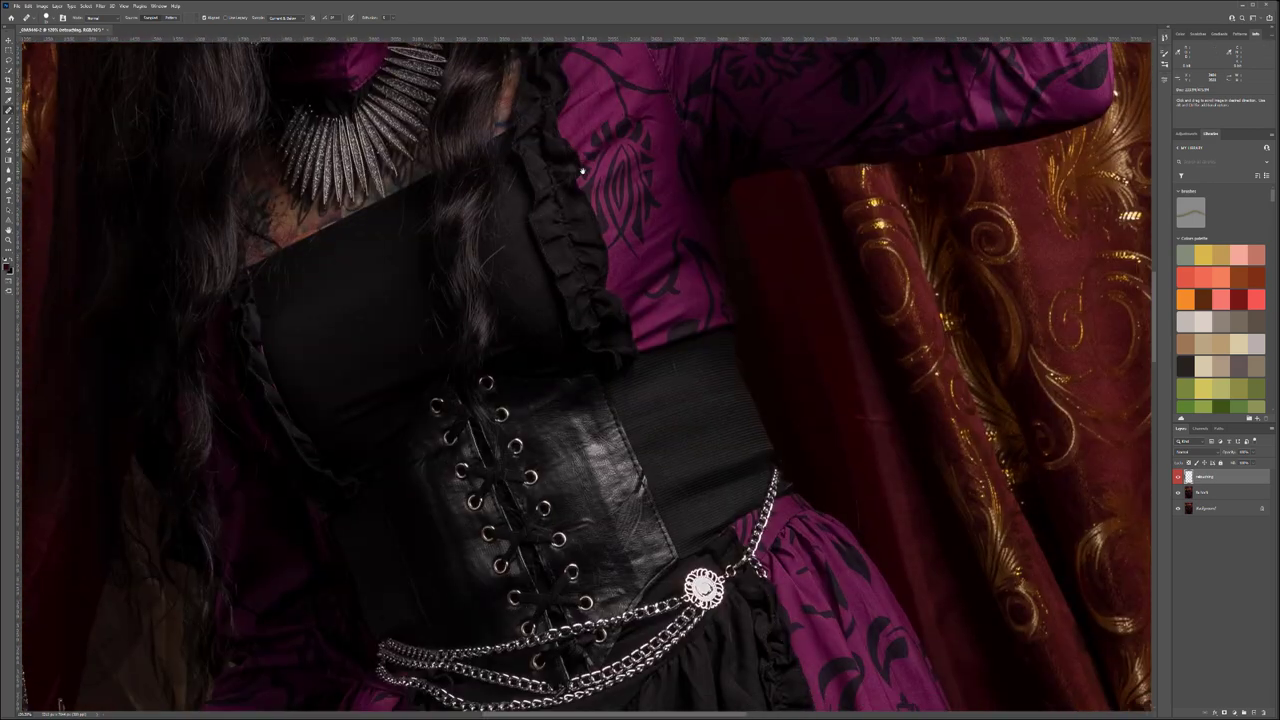
pyautogui.scroll(-2, 632, 483)
pyautogui.scroll(-4, 650, 510)
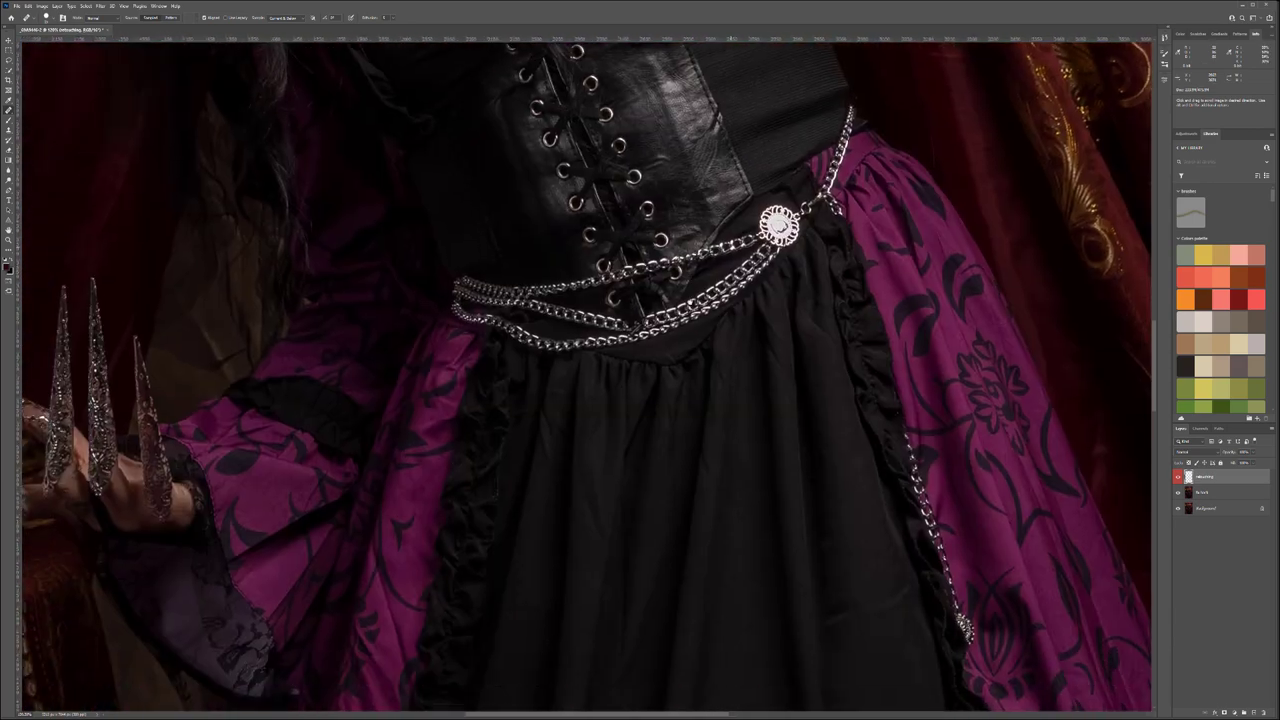
pyautogui.moveTo(676, 556); pyautogui.dragTo(525, 367)
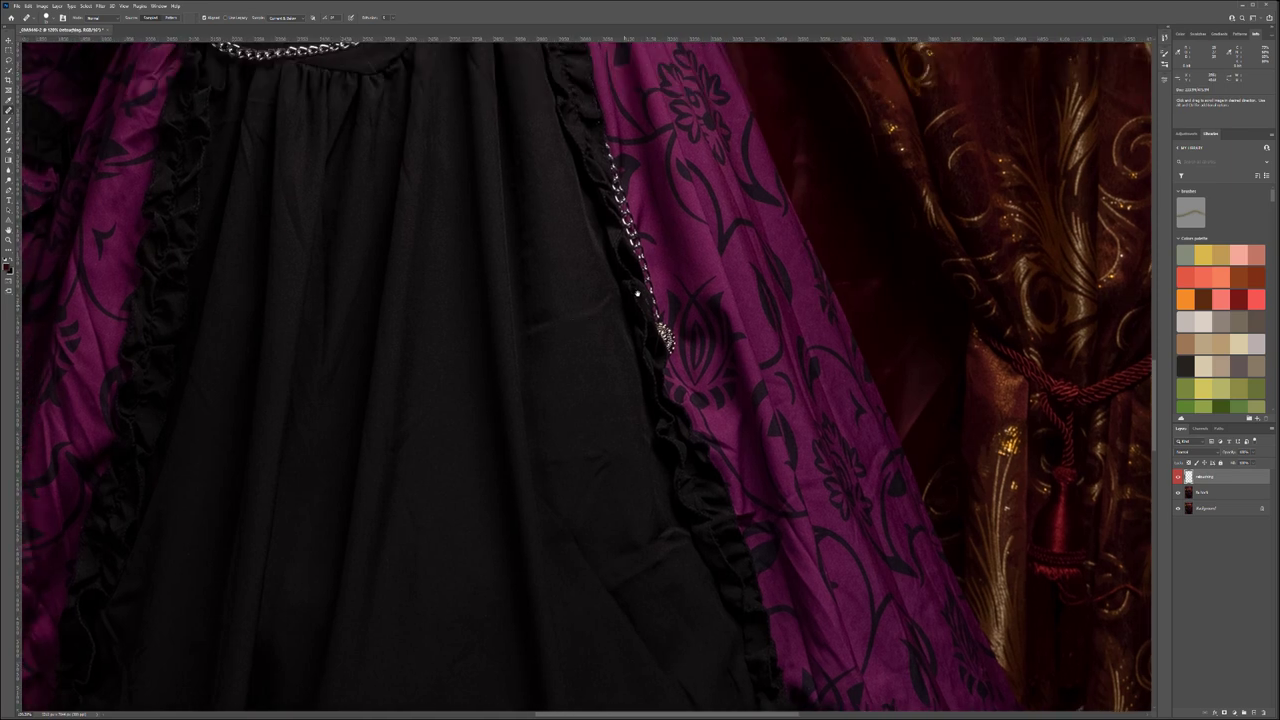
pyautogui.scroll(3, 578, 341)
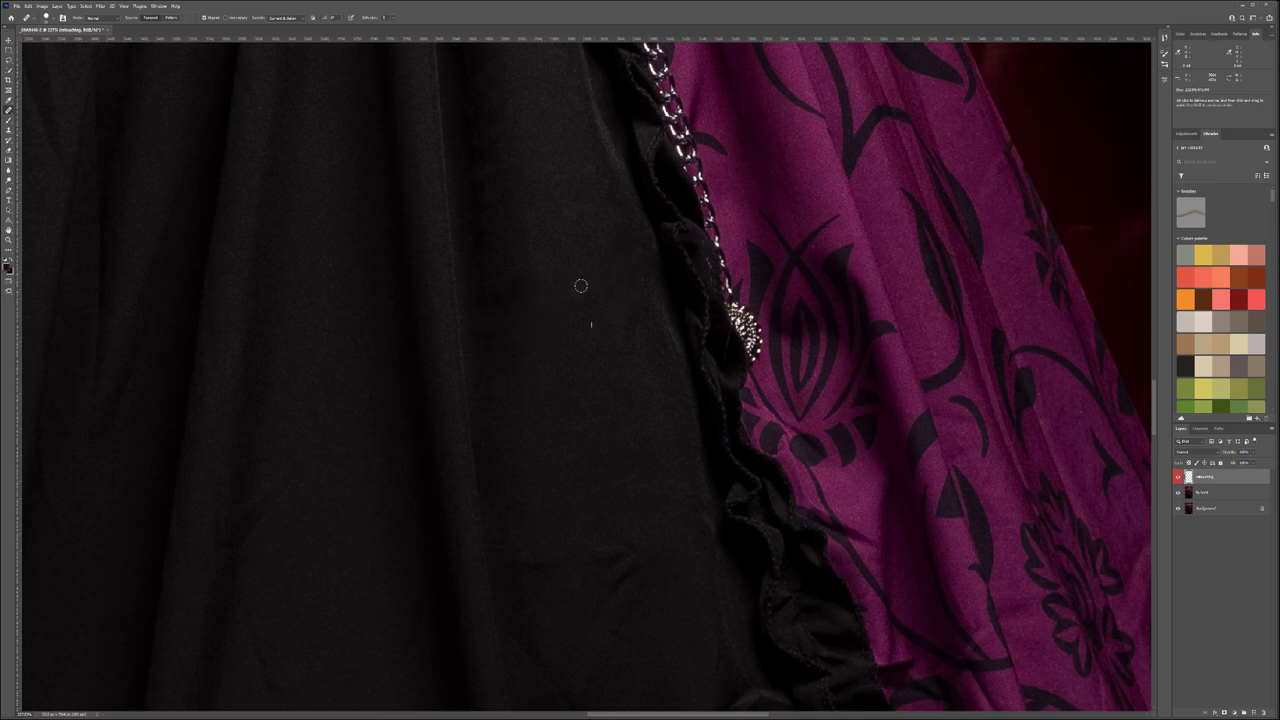
# Smooth the small creases and specks along the folds in the middle and left of the black skirt.
pyautogui.moveTo(566, 456); pyautogui.dragTo(736, 263)
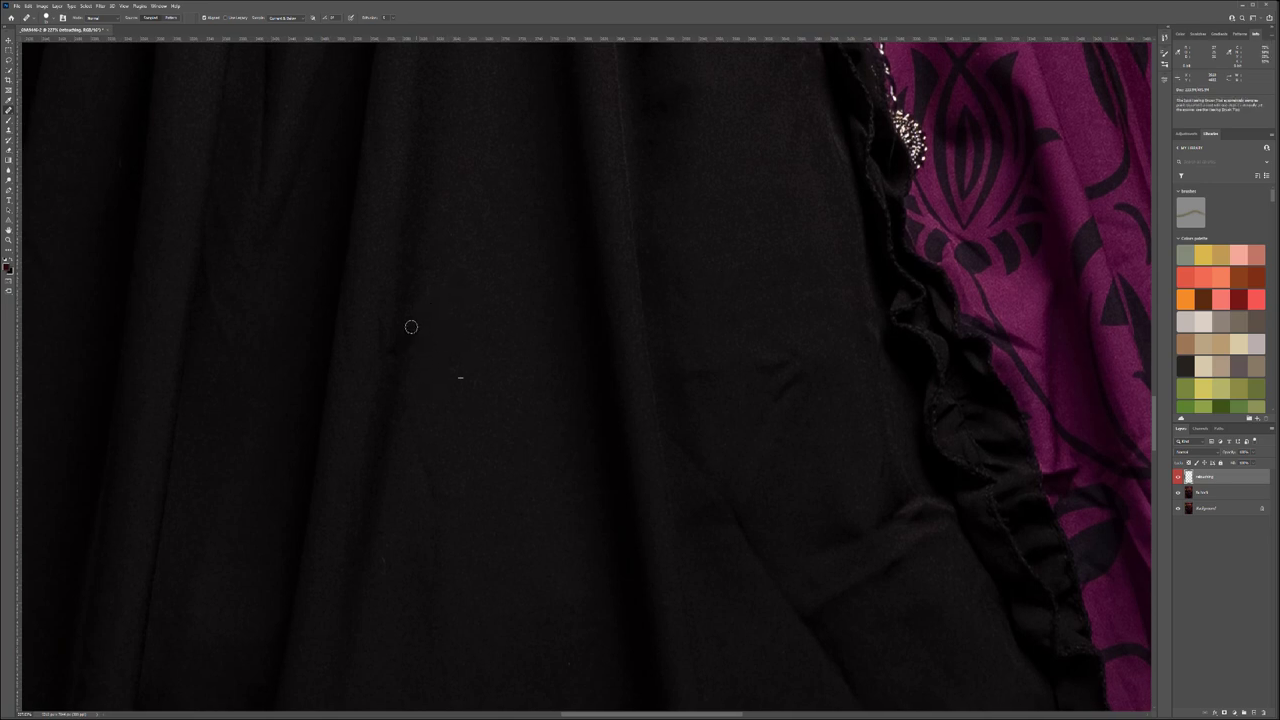
pyautogui.moveTo(464, 447); pyautogui.dragTo(650, 569)
pyautogui.press('s')
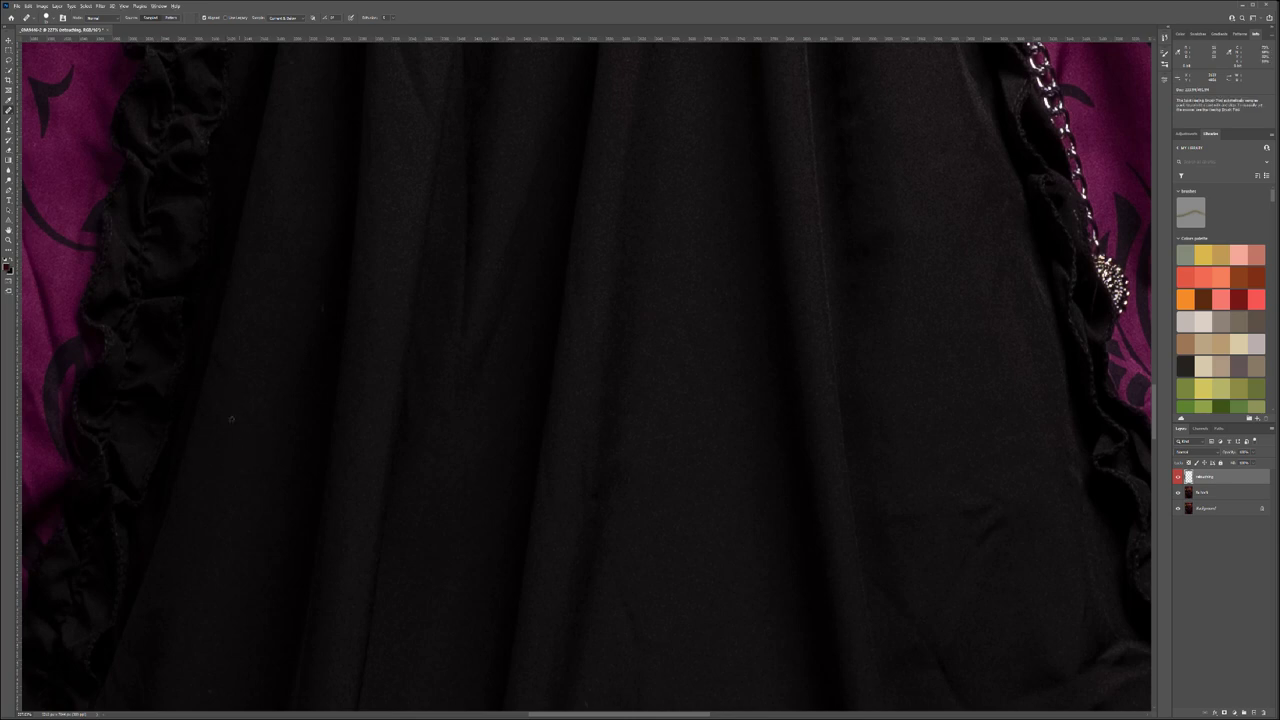
pyautogui.scroll(3, 450, 478)
pyautogui.moveTo(450, 478); pyautogui.dragTo(442, 496)
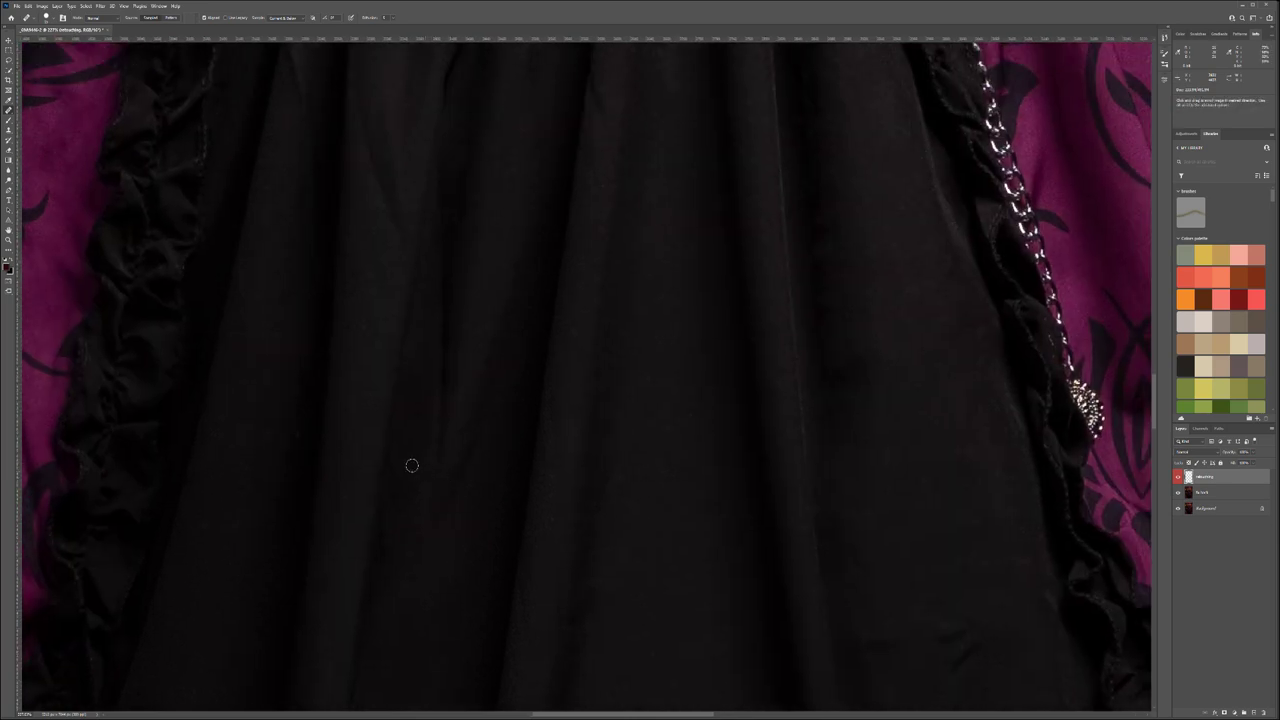
pyautogui.click(439, 381)
pyautogui.press('j')
# Heal the specks and fold marks down the centre of the lower black skirt using sampled fabric.
pyautogui.moveTo(508, 485)
pyautogui.mouseDown()
pyautogui.moveTo(486, 366)
pyautogui.moveTo(477, 157)
pyautogui.mouseUp()
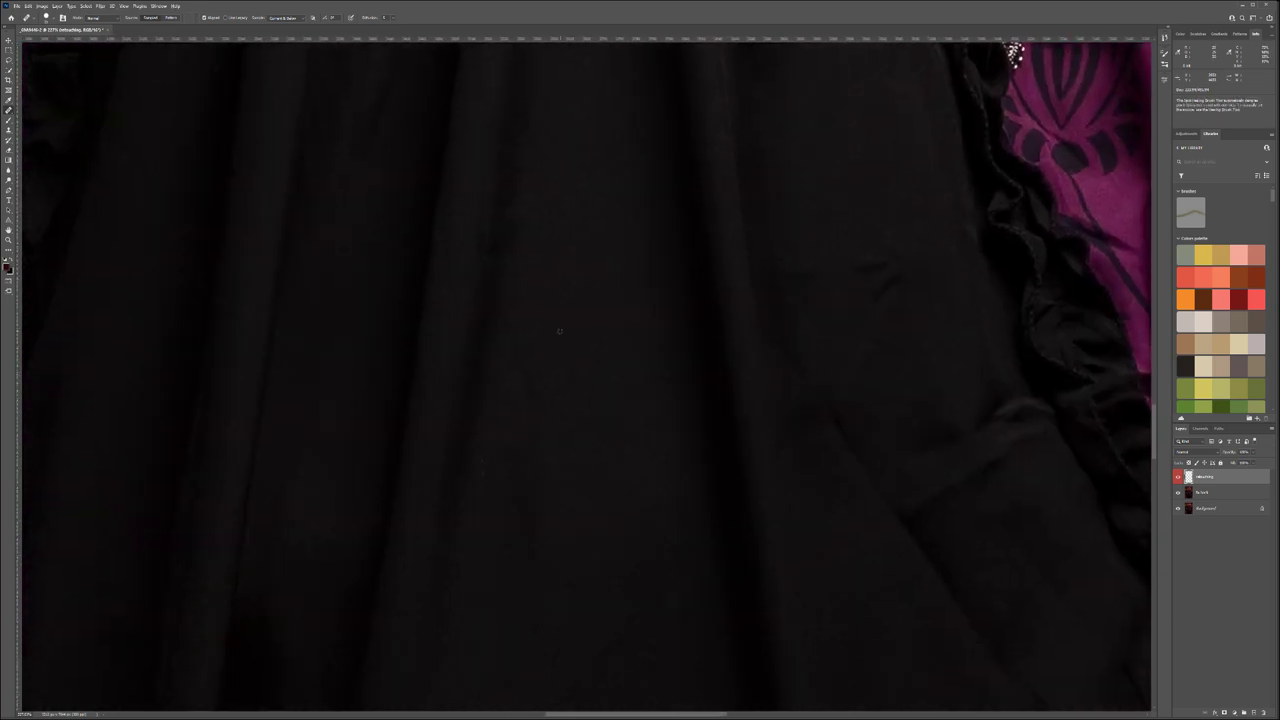
pyautogui.moveTo(537, 416)
pyautogui.mouseDown()
pyautogui.moveTo(511, 365)
pyautogui.moveTo(543, 412)
pyautogui.moveTo(521, 477)
pyautogui.moveTo(513, 346)
pyautogui.mouseUp()
pyautogui.moveTo(621, 531); pyautogui.dragTo(580, 234)
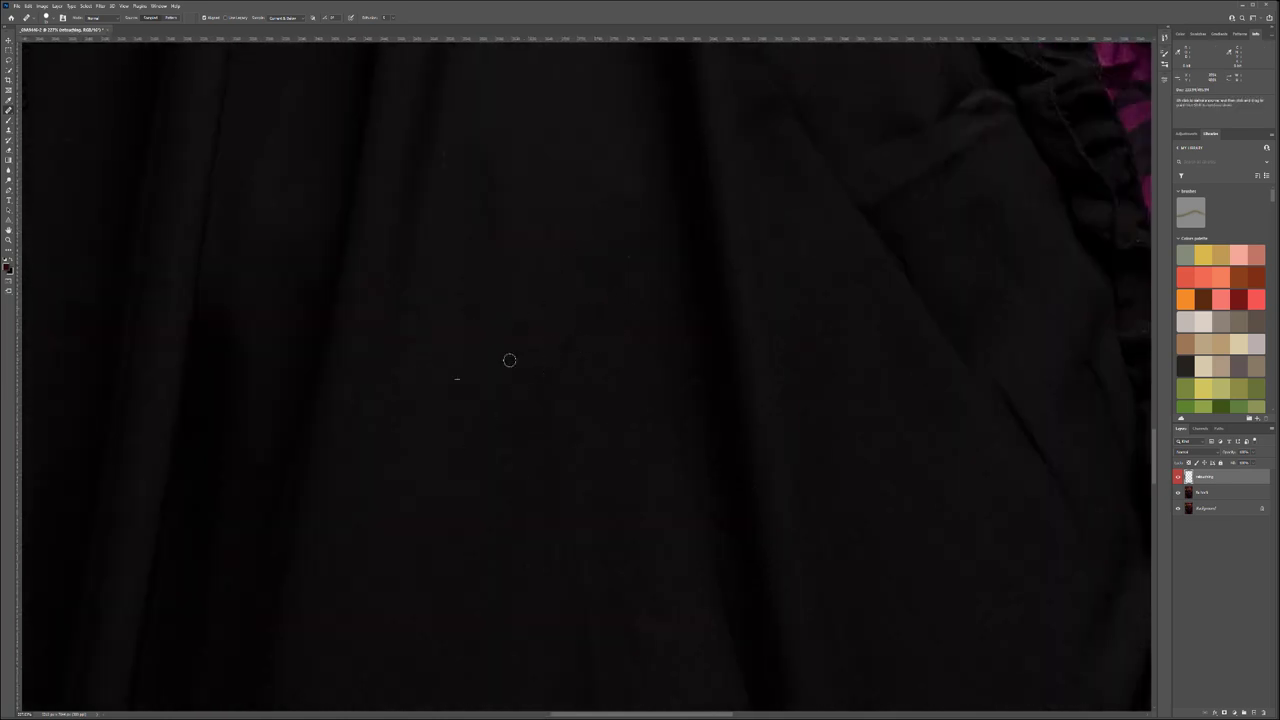
pyautogui.moveTo(637, 517); pyautogui.dragTo(620, 266)
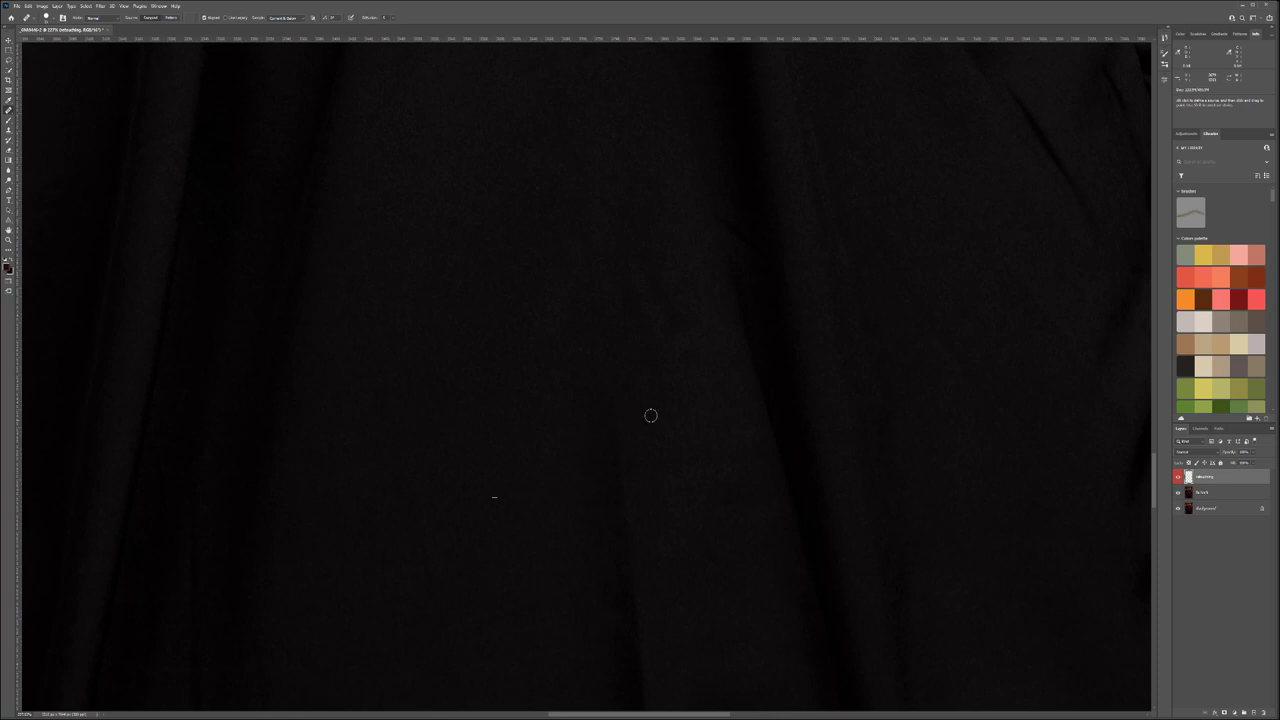
pyautogui.moveTo(648, 551)
pyautogui.mouseDown()
pyautogui.moveTo(669, 360)
pyautogui.moveTo(737, 301)
pyautogui.moveTo(755, 309)
pyautogui.mouseUp()
pyautogui.keyDown('alt'); pyautogui.click(589, 220); pyautogui.keyUp('alt')
pyautogui.moveTo(629, 218)
pyautogui.mouseDown()
pyautogui.moveTo(574, 240)
pyautogui.moveTo(589, 282)
pyautogui.moveTo(677, 310)
pyautogui.mouseUp()
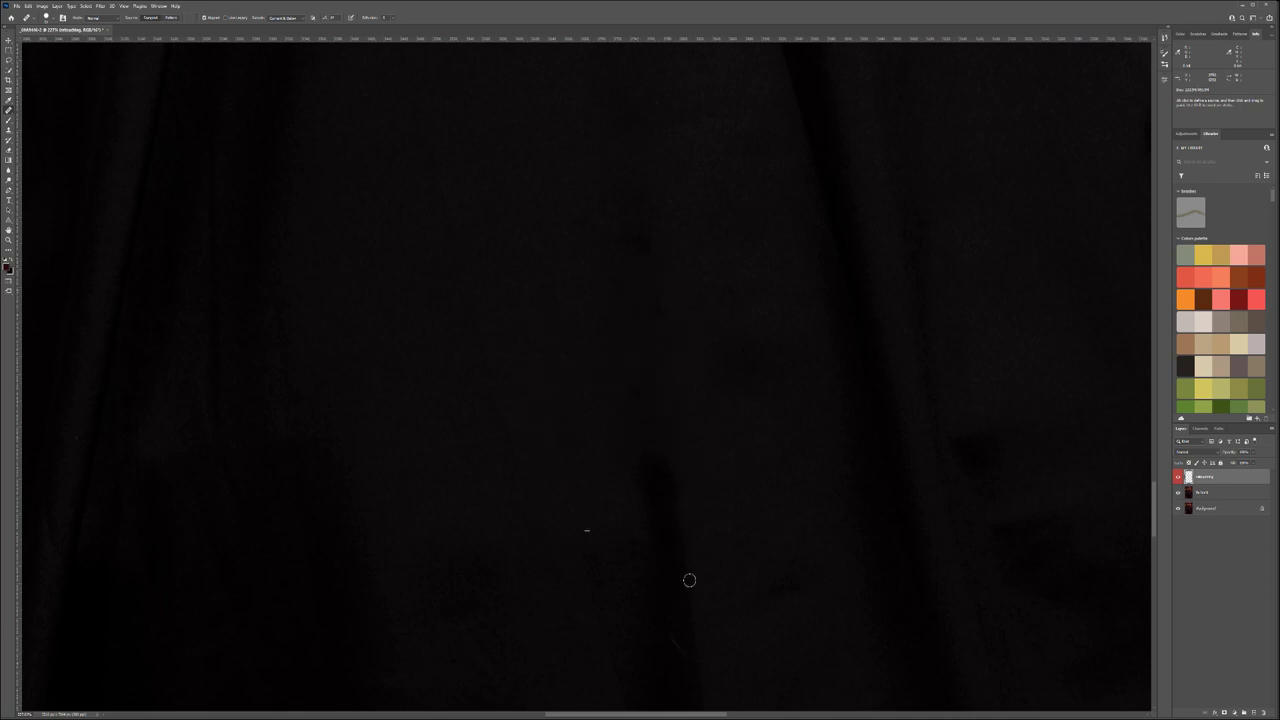
# Heal the fine diagonal creases beside the dark central fold of the lower black skirt.
pyautogui.moveTo(766, 640); pyautogui.dragTo(804, 391)
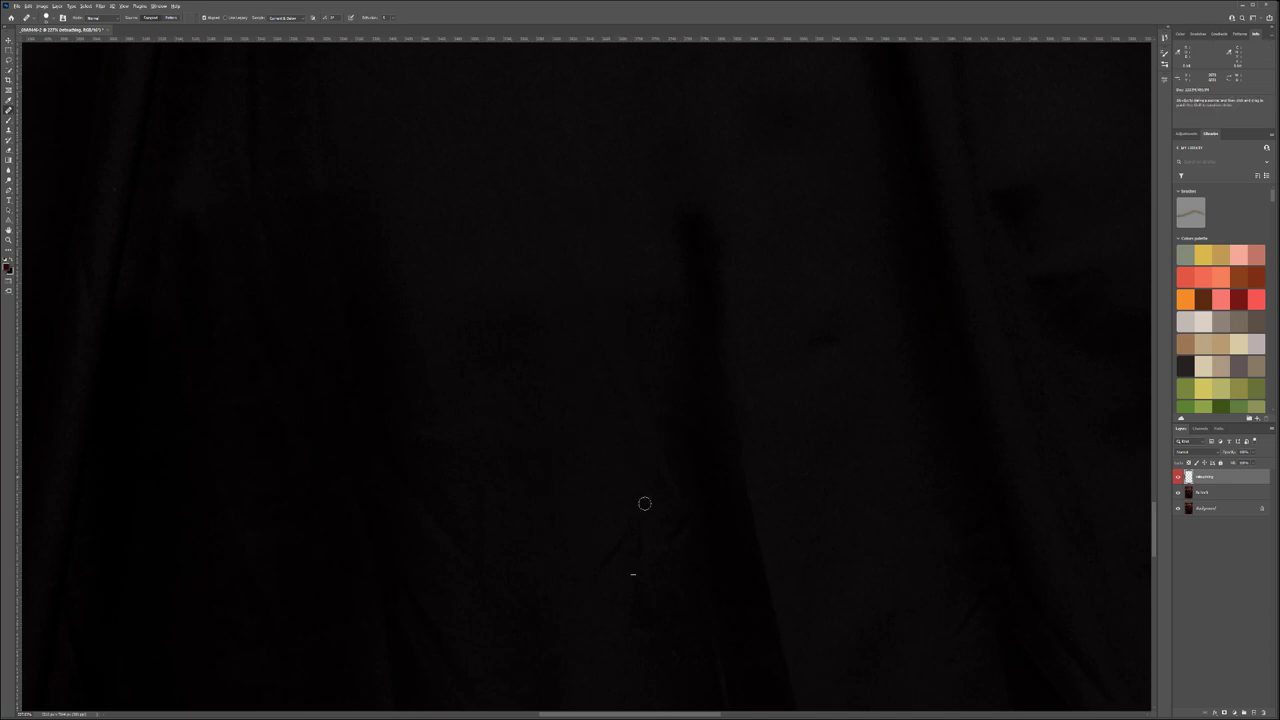
pyautogui.moveTo(626, 523); pyautogui.dragTo(560, 523)
pyautogui.moveTo(686, 564); pyautogui.dragTo(467, 701)
pyautogui.moveTo(624, 456); pyautogui.dragTo(835, 239)
pyautogui.scroll(5, 582, 378)
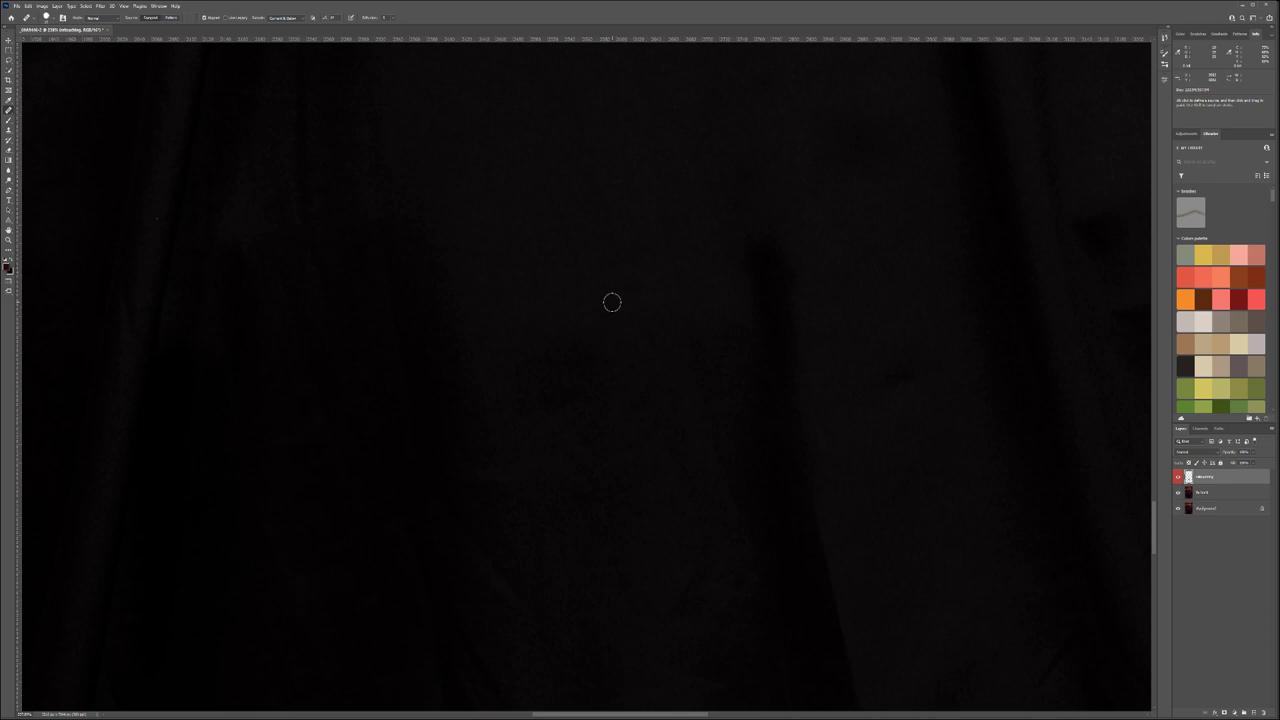
# Cover the blotchy dark patch left of the skirt's central fold with clean fabric sampled above it.
pyautogui.keyDown('alt'); pyautogui.click(526, 166); pyautogui.keyUp('alt')
pyautogui.click(573, 366)
pyautogui.moveTo(496, 292)
pyautogui.mouseDown()
pyautogui.moveTo(469, 386)
pyautogui.moveTo(543, 337)
pyautogui.mouseUp()
pyautogui.scroll(-5, 595, 333)
pyautogui.moveTo(681, 309)
pyautogui.mouseDown()
pyautogui.moveTo(325, 325)
pyautogui.moveTo(363, 337)
pyautogui.moveTo(385, 369)
pyautogui.mouseUp()
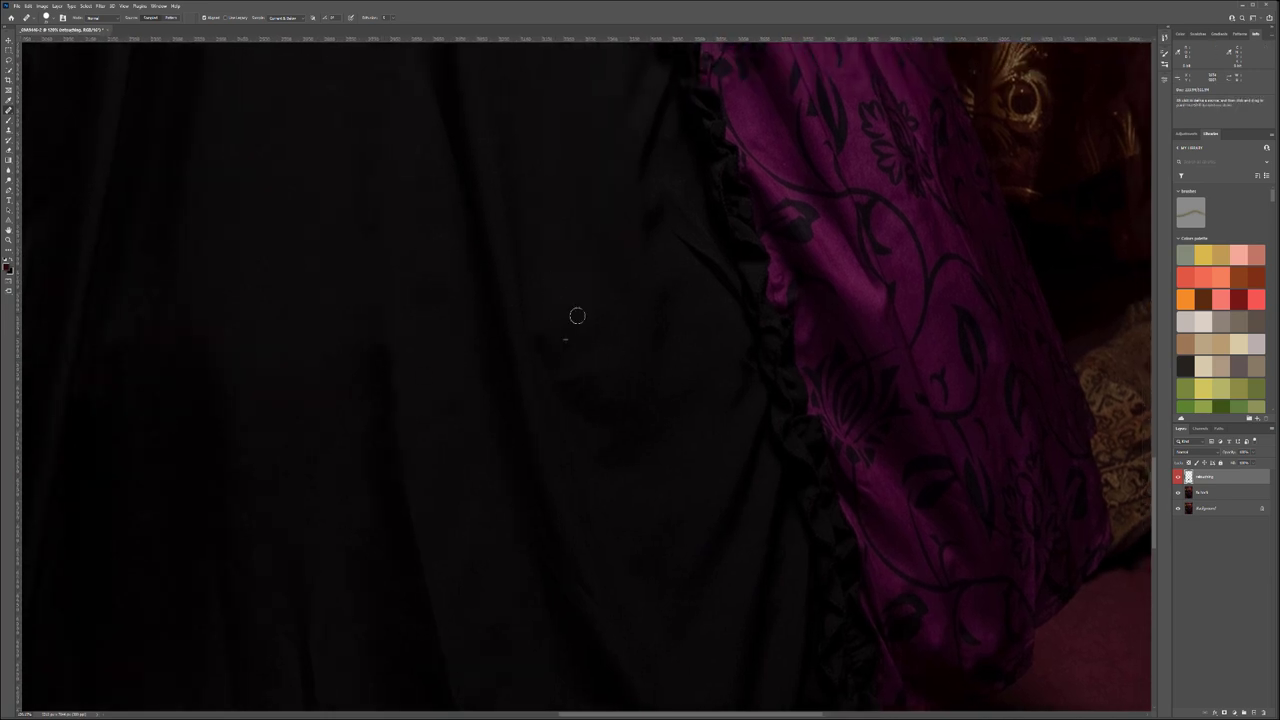
# Even out the vertical streaks in the middle of the lower black skirt using several samples of nearby smooth fabric.
pyautogui.scroll(-1, 527, 345)
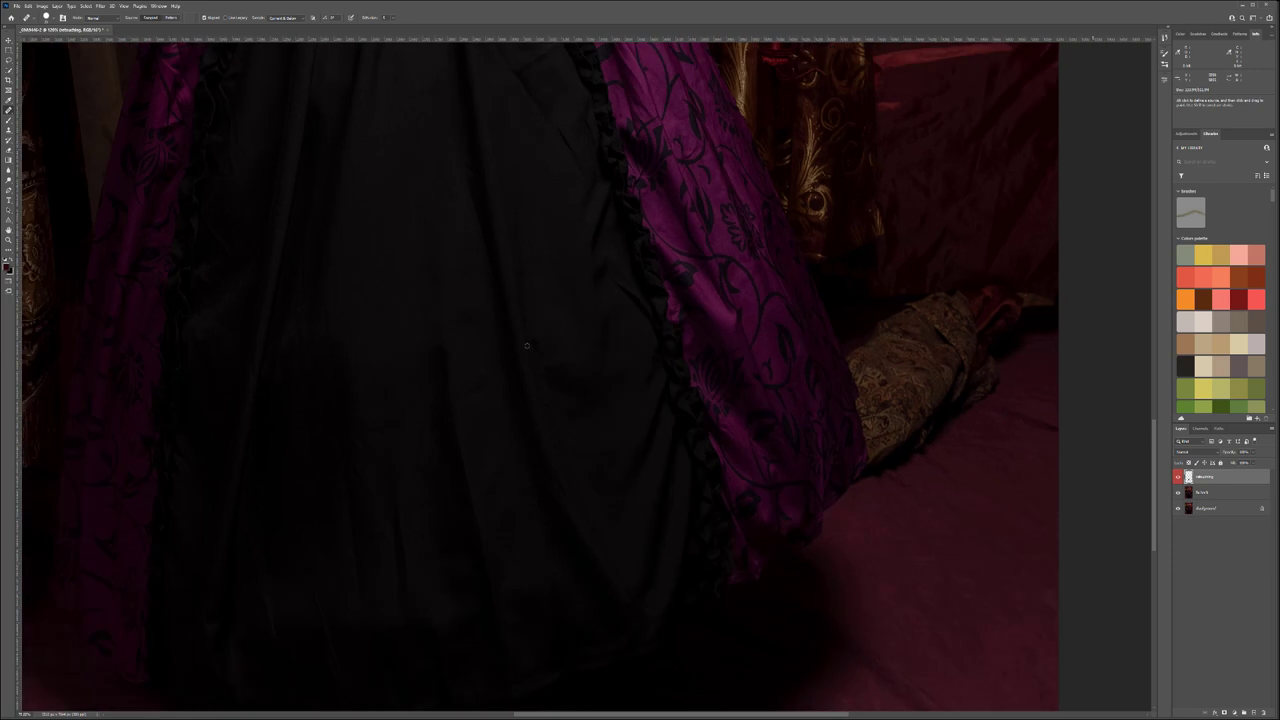
pyautogui.scroll(-1, 527, 345)
pyautogui.moveTo(488, 252)
pyautogui.mouseDown()
pyautogui.moveTo(551, 329)
pyautogui.moveTo(565, 311)
pyautogui.mouseUp()
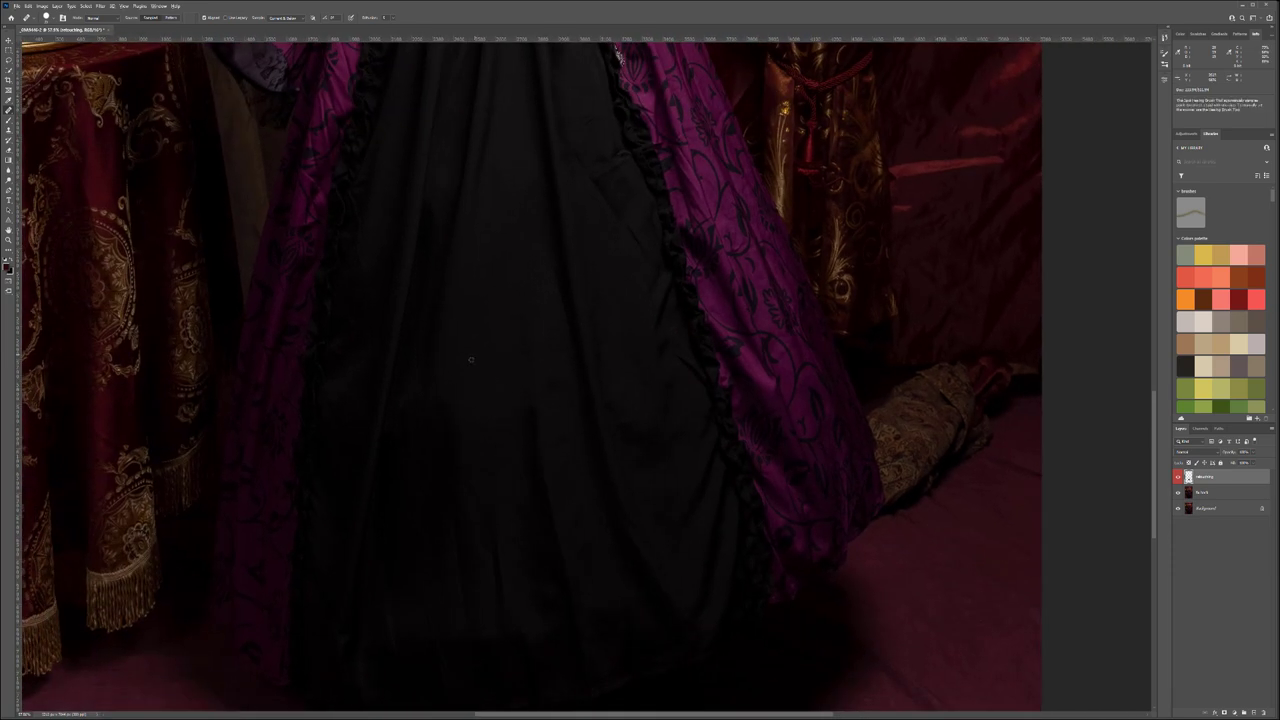
pyautogui.moveTo(517, 412); pyautogui.dragTo(470, 433)
pyautogui.keyDown('alt'); pyautogui.click(471, 379); pyautogui.keyUp('alt')
pyautogui.keyDown('alt'); pyautogui.click(489, 350); pyautogui.keyUp('alt')
pyautogui.moveTo(509, 503); pyautogui.dragTo(518, 532)
pyautogui.keyDown('alt'); pyautogui.click(472, 438); pyautogui.keyUp('alt')
pyautogui.moveTo(526, 311); pyautogui.dragTo(537, 472)
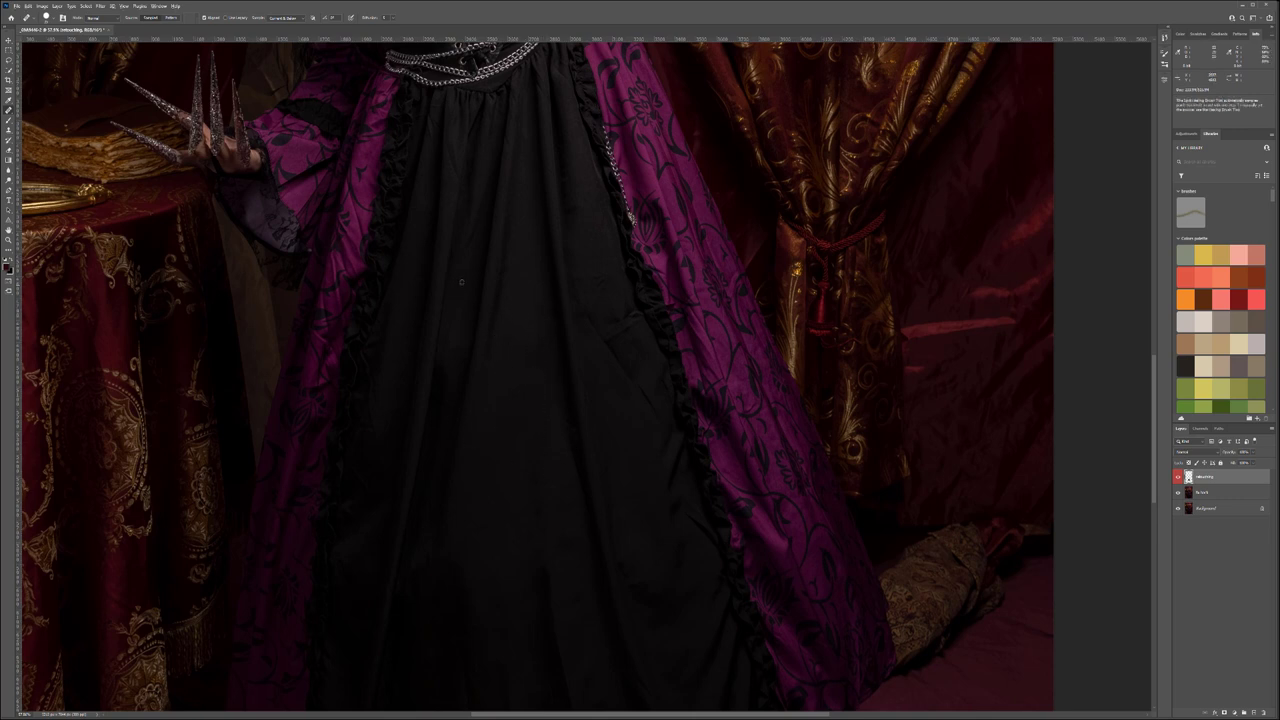
# Heal the remaining creases in the upper half of the black skirt, switching between the healing tools.
pyautogui.moveTo(454, 362); pyautogui.dragTo(459, 361)
pyautogui.hotkey('shift', 'j')
pyautogui.moveTo(591, 304)
pyautogui.mouseDown()
pyautogui.moveTo(579, 261)
pyautogui.moveTo(598, 340)
pyautogui.mouseUp()
pyautogui.hotkey('shift', 'j')
pyautogui.hotkey('shift', 'j')
pyautogui.hotkey('shift', 'j')
pyautogui.hotkey('shift', 'j')
pyautogui.hotkey('shift', 'j')
pyautogui.hotkey('shift', 'j')
pyautogui.hotkey('shift', 'j')
pyautogui.hotkey('shift', 'j')
pyautogui.moveTo(617, 341); pyautogui.dragTo(626, 328)
pyautogui.hotkey('ctrl', '0')
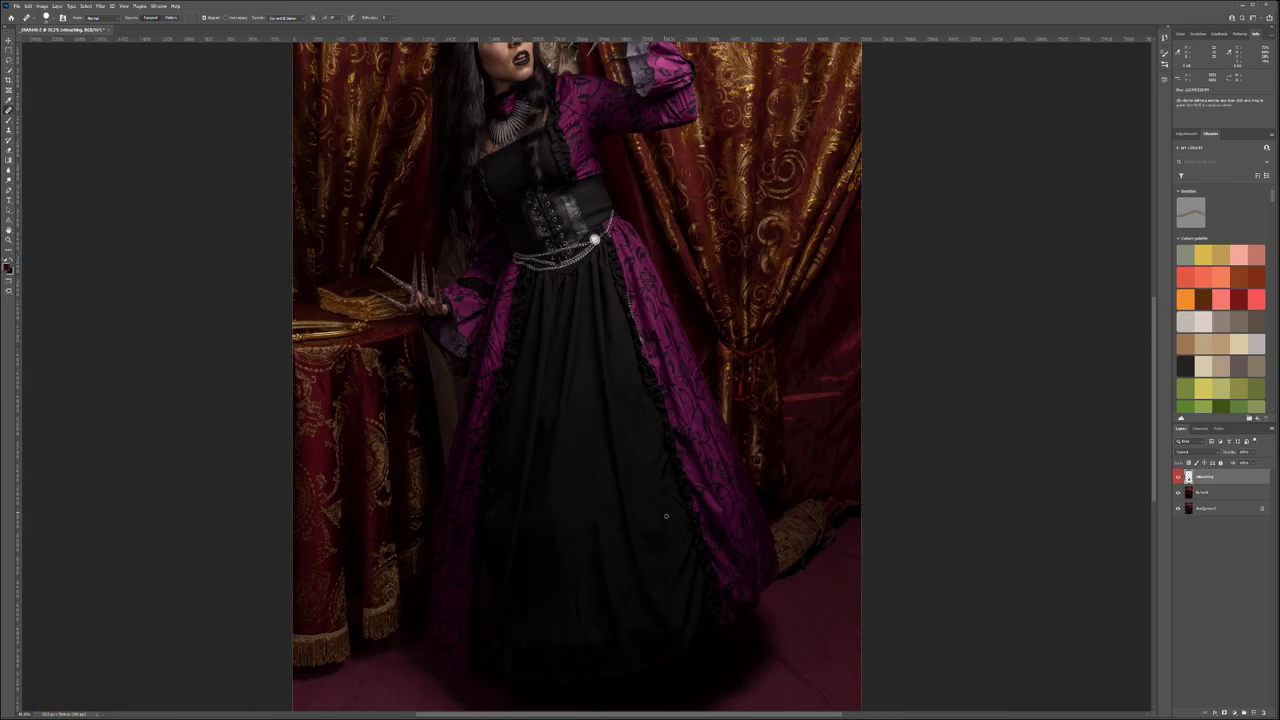
# Smooth the fold marks and streaks just above the hem of the black skirt with sampled fabric.
pyautogui.moveTo(649, 531); pyautogui.dragTo(671, 373)
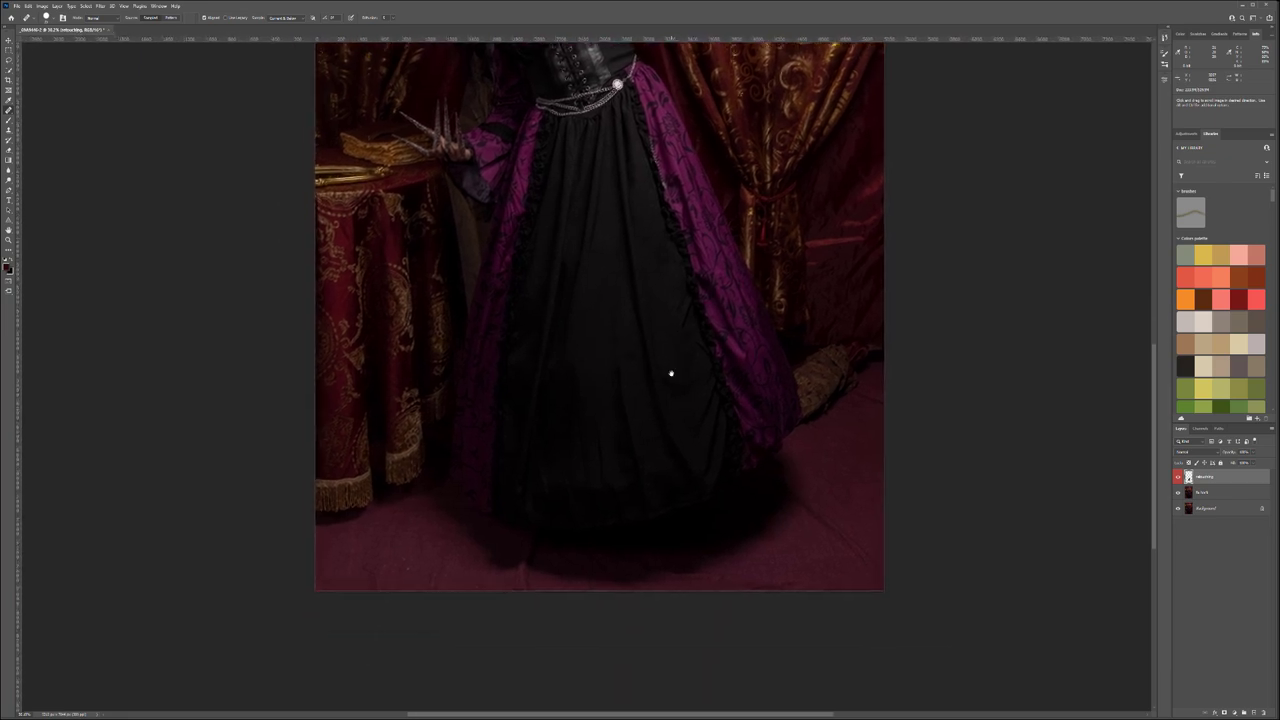
pyautogui.scroll(4, 600, 507)
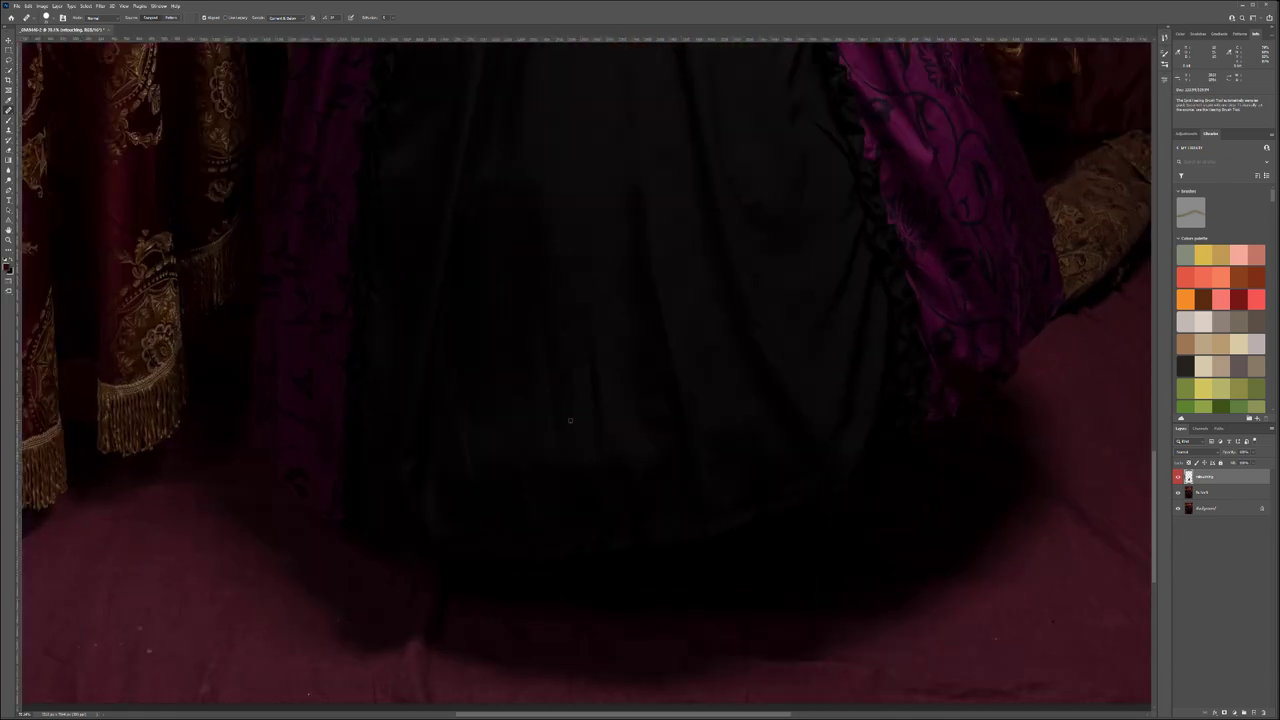
pyautogui.hotkey('shift', 'j')
pyautogui.moveTo(594, 470); pyautogui.dragTo(570, 449)
pyautogui.keyDown('alt'); pyautogui.click(543, 472); pyautogui.keyUp('alt')
pyautogui.moveTo(540, 439)
pyautogui.mouseDown()
pyautogui.moveTo(570, 469)
pyautogui.moveTo(545, 463)
pyautogui.moveTo(551, 450)
pyautogui.moveTo(514, 502)
pyautogui.moveTo(492, 491)
pyautogui.moveTo(492, 460)
pyautogui.moveTo(511, 456)
pyautogui.moveTo(484, 414)
pyautogui.moveTo(478, 442)
pyautogui.moveTo(508, 450)
pyautogui.moveTo(500, 463)
pyautogui.moveTo(515, 477)
pyautogui.moveTo(544, 452)
pyautogui.mouseUp()
pyautogui.press('j')
pyautogui.keyDown('alt'); pyautogui.click(669, 470); pyautogui.keyUp('alt')
pyautogui.moveTo(655, 442)
pyautogui.mouseDown()
pyautogui.moveTo(668, 470)
pyautogui.moveTo(652, 439)
pyautogui.moveTo(663, 422)
pyautogui.moveTo(664, 479)
pyautogui.moveTo(630, 453)
pyautogui.moveTo(651, 471)
pyautogui.moveTo(729, 463)
pyautogui.mouseUp()
pyautogui.moveTo(704, 410)
pyautogui.mouseDown()
pyautogui.moveTo(749, 440)
pyautogui.moveTo(766, 423)
pyautogui.moveTo(717, 484)
pyautogui.mouseUp()
pyautogui.scroll(-4, 717, 483)
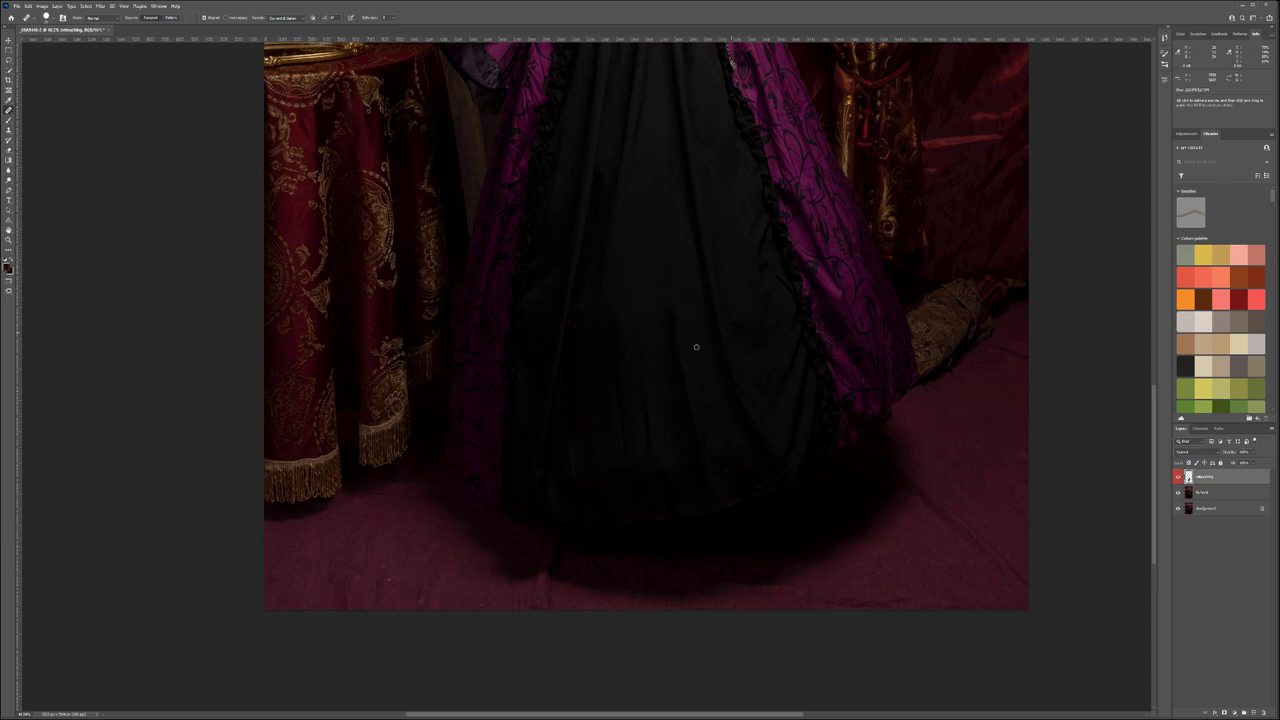
# Review the retouched dress and the tied curtain area beside it for remaining flaws.
pyautogui.scroll(-3, 671, 360)
pyautogui.moveTo(669, 254); pyautogui.dragTo(655, 378)
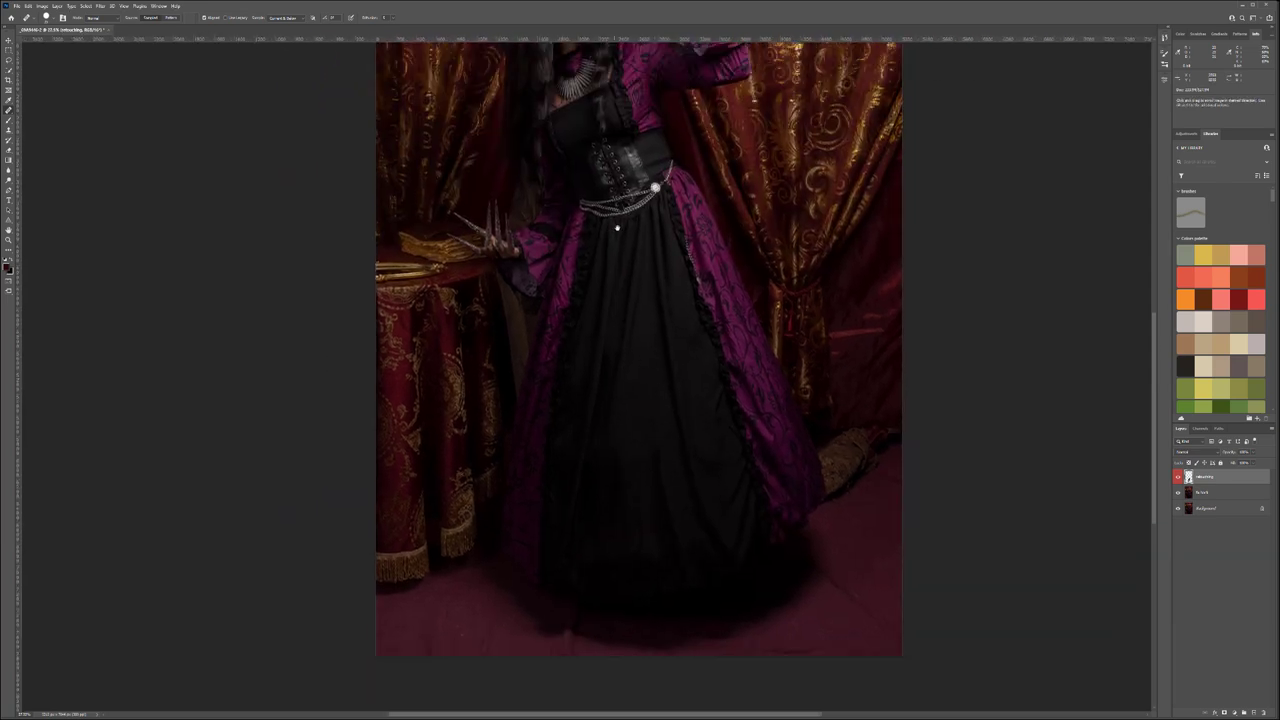
pyautogui.scroll(5, 617, 228)
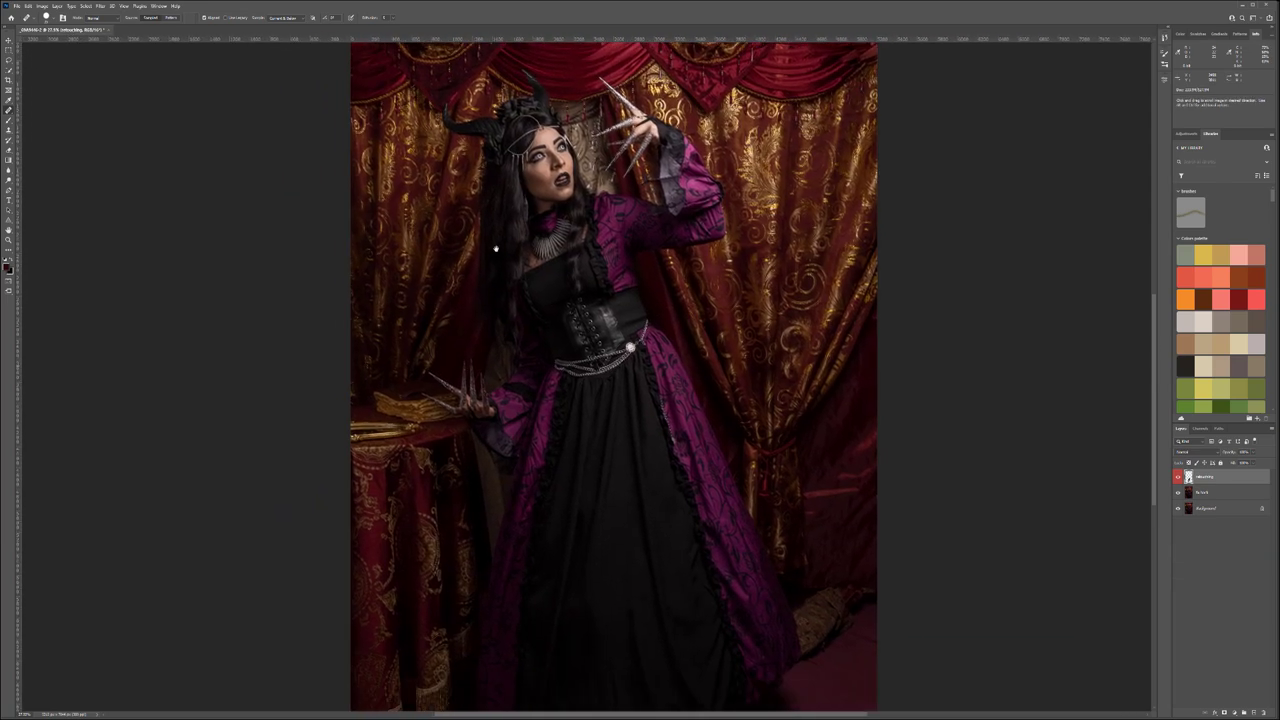
pyautogui.scroll(-5, 761, 382)
pyautogui.hscroll(4, 761, 382)
pyautogui.scroll(3, 731, 371)
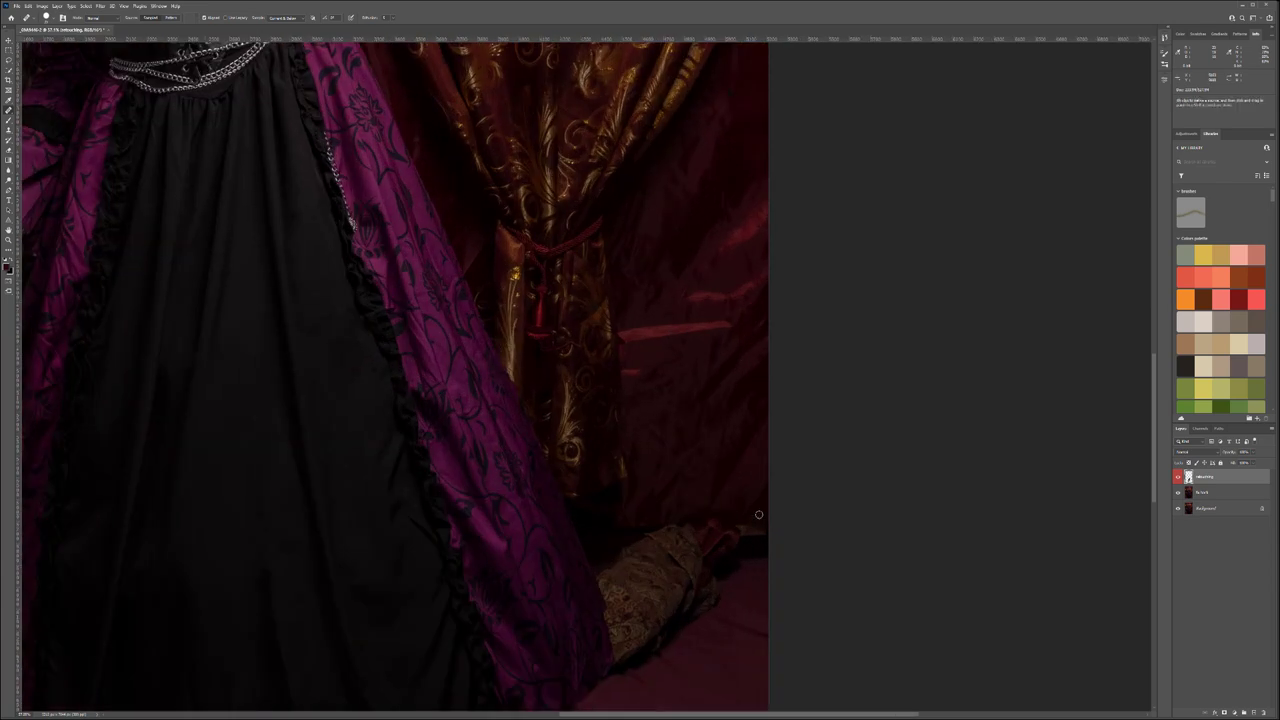
pyautogui.scroll(-5, 466, 375)
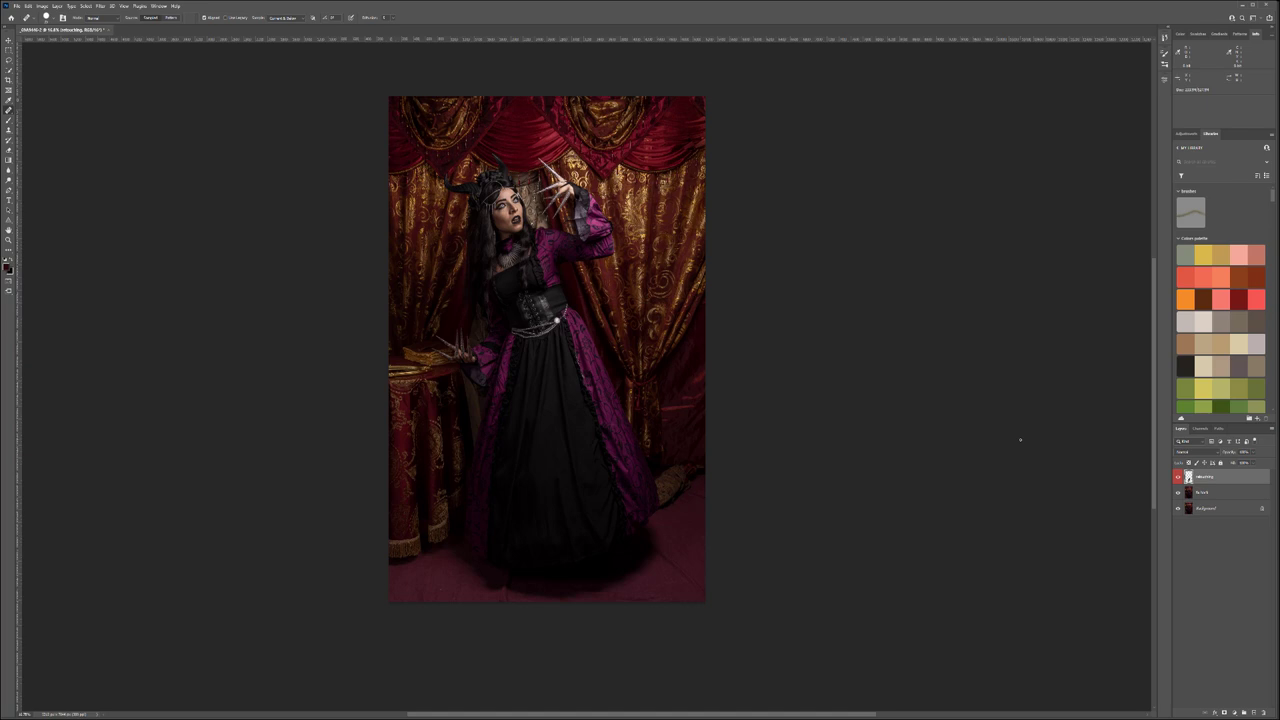
# Stamp all visible layers onto a new top layer, label it blue and name it smoothing.
pyautogui.hotkey('ctrl', 'shift', 'alt', 'n')
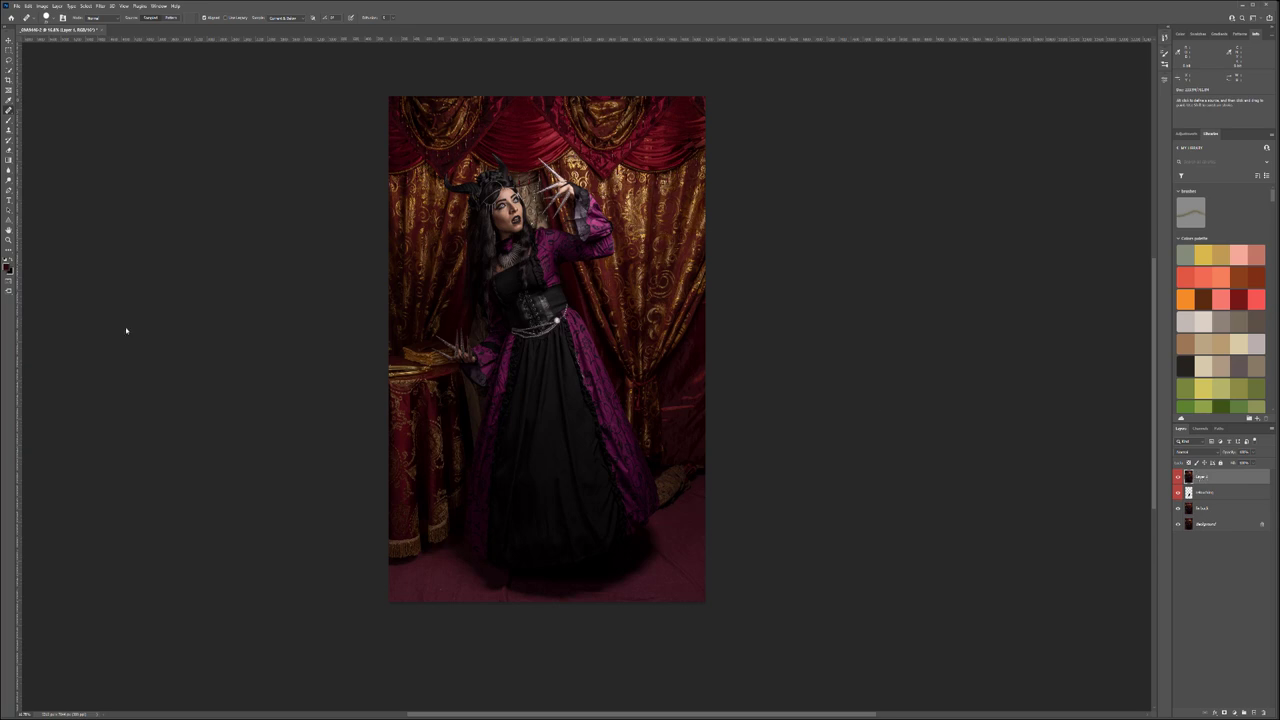
pyautogui.rightClick(1221, 483)
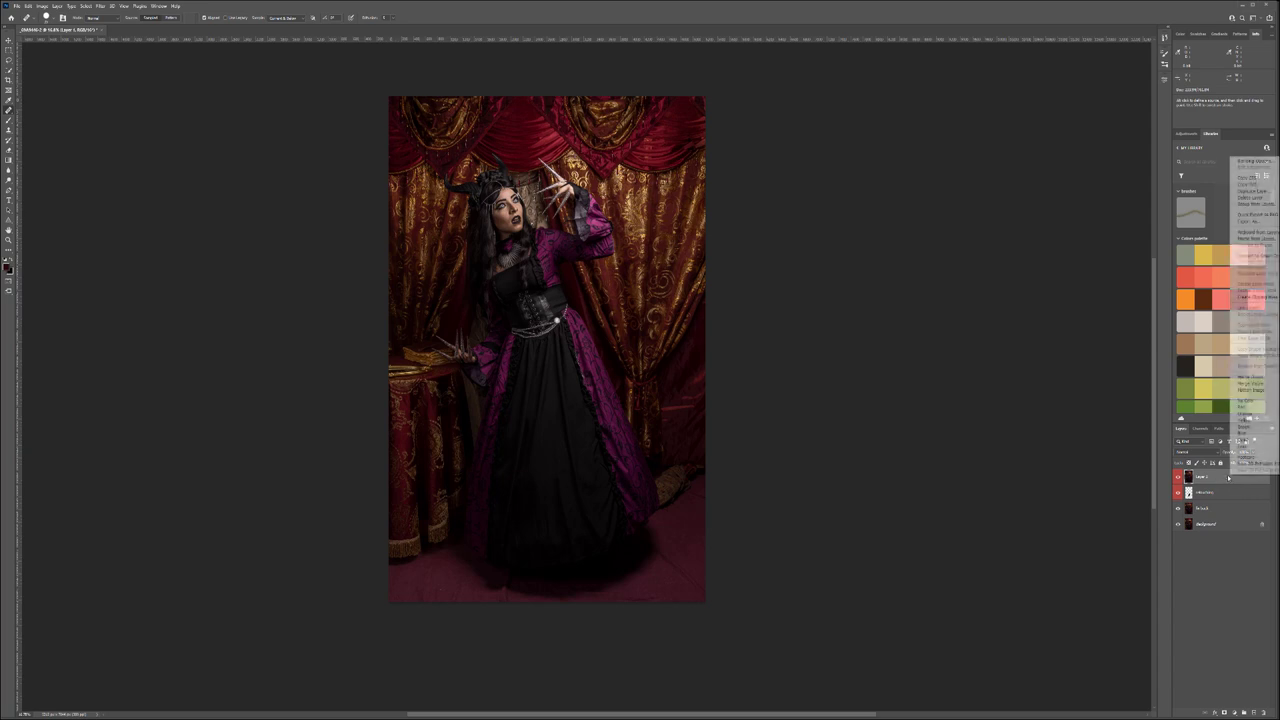
pyautogui.click(1264, 435)
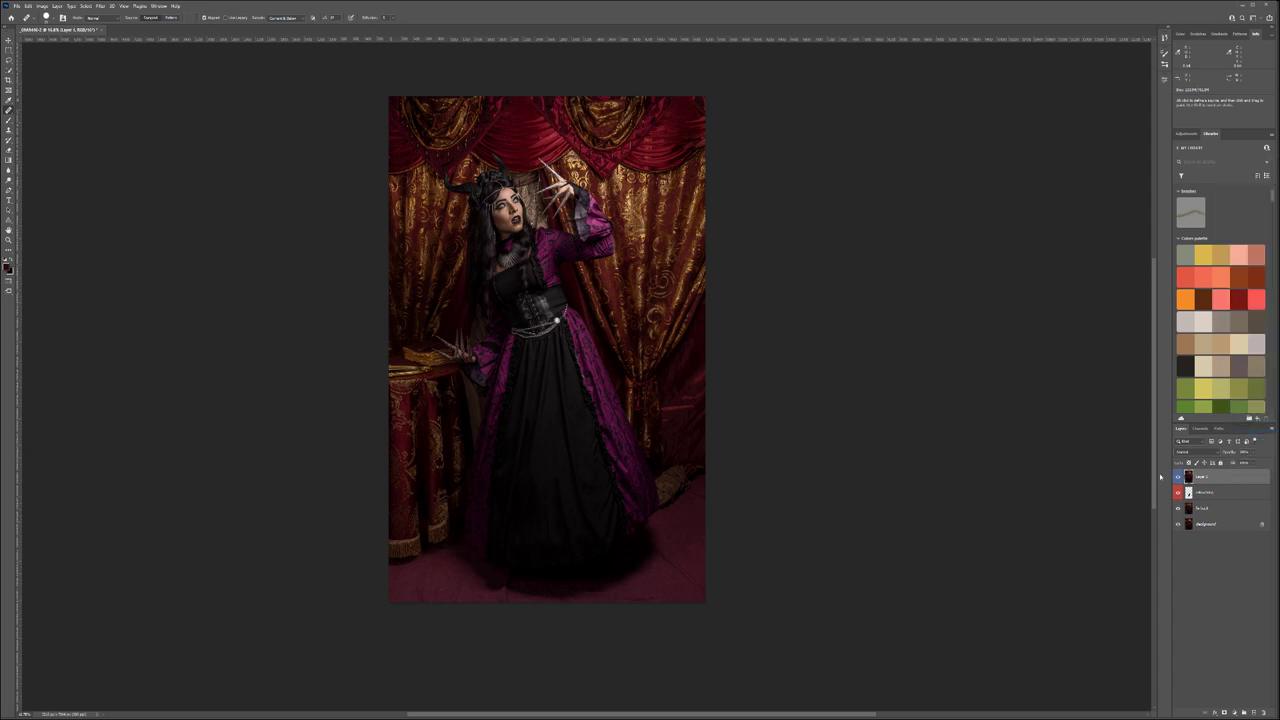
pyautogui.doubleClick(1200, 479)
pyautogui.write('smoothing')
pyautogui.press('Return')
# Apply the Dust & Scratches noise filter to the smoothing layer.
pyautogui.click(99, 6)
pyautogui.moveTo(166, 125)
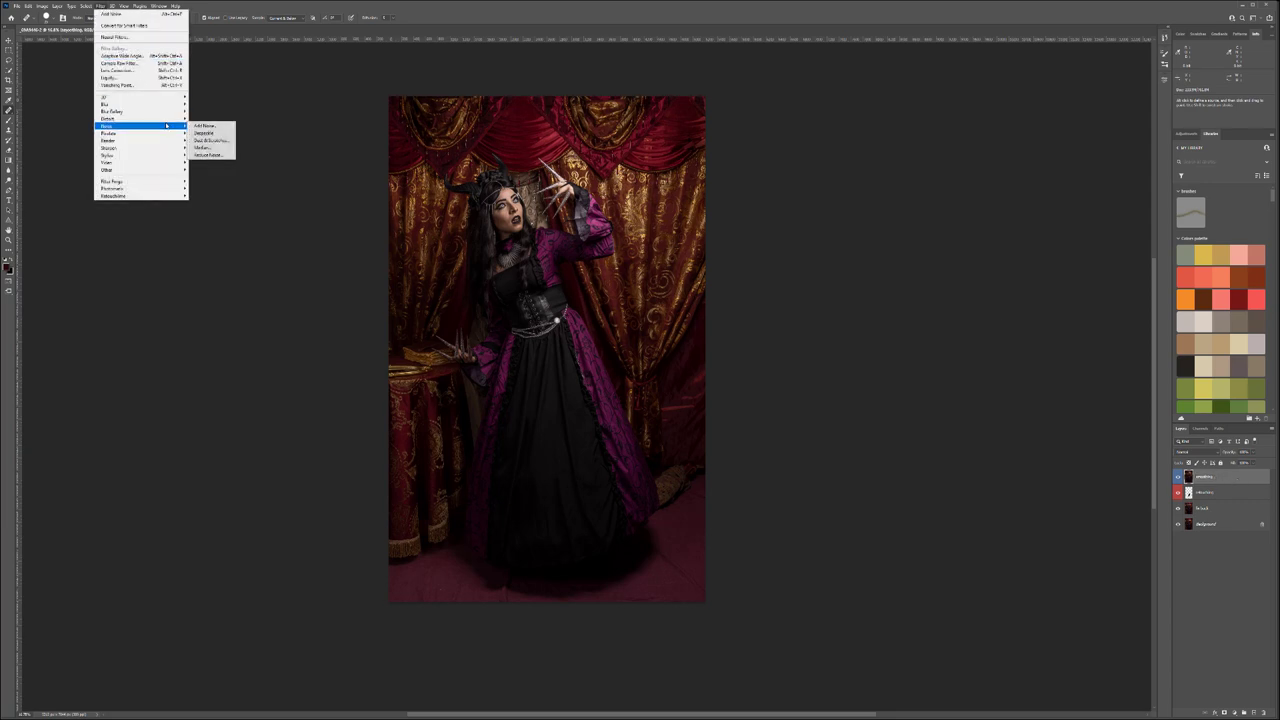
pyautogui.click(210, 140)
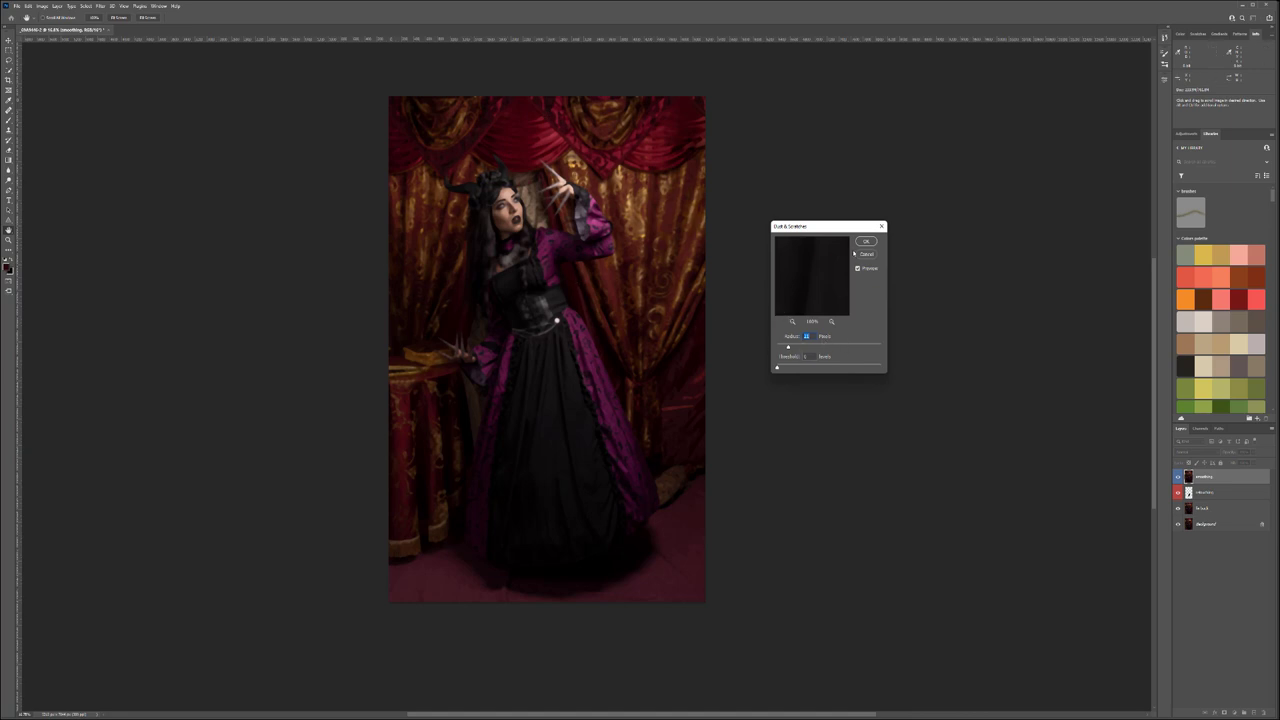
pyautogui.click(866, 242)
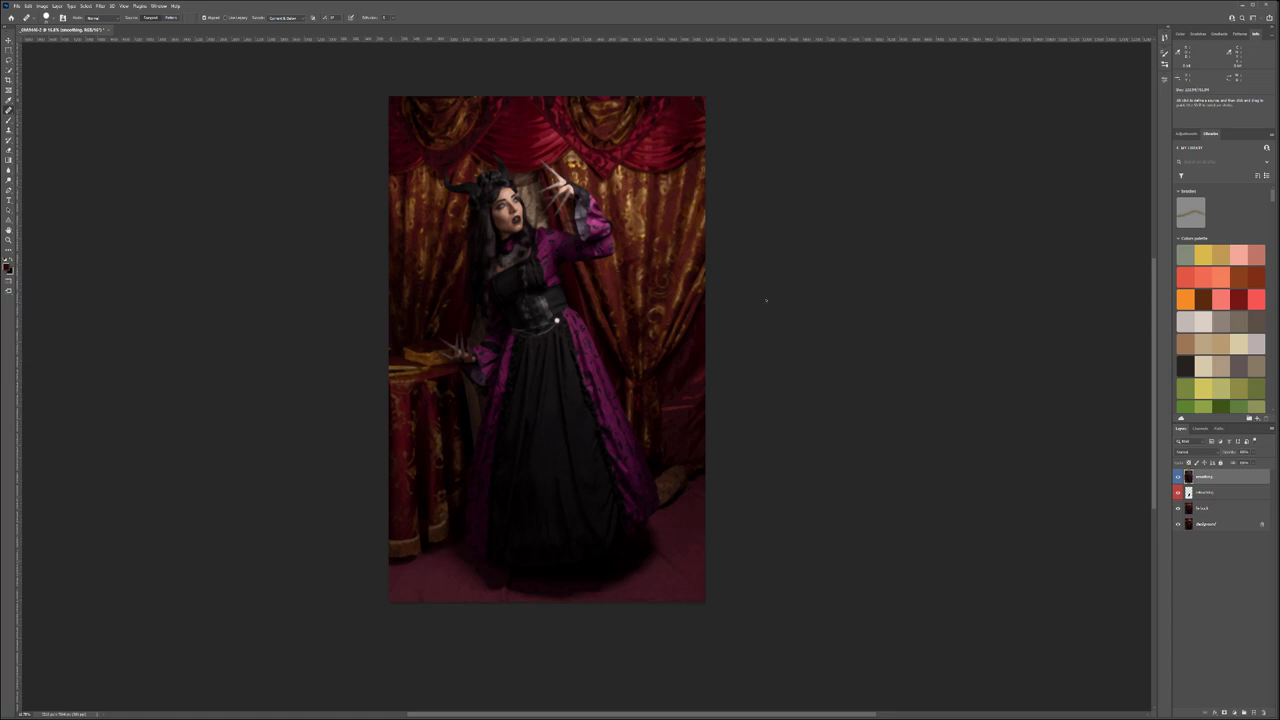
# Hide the smoothing layer with a black layer mask and ready the Brush with white as the foreground color.
pyautogui.press('b')
pyautogui.press('d')
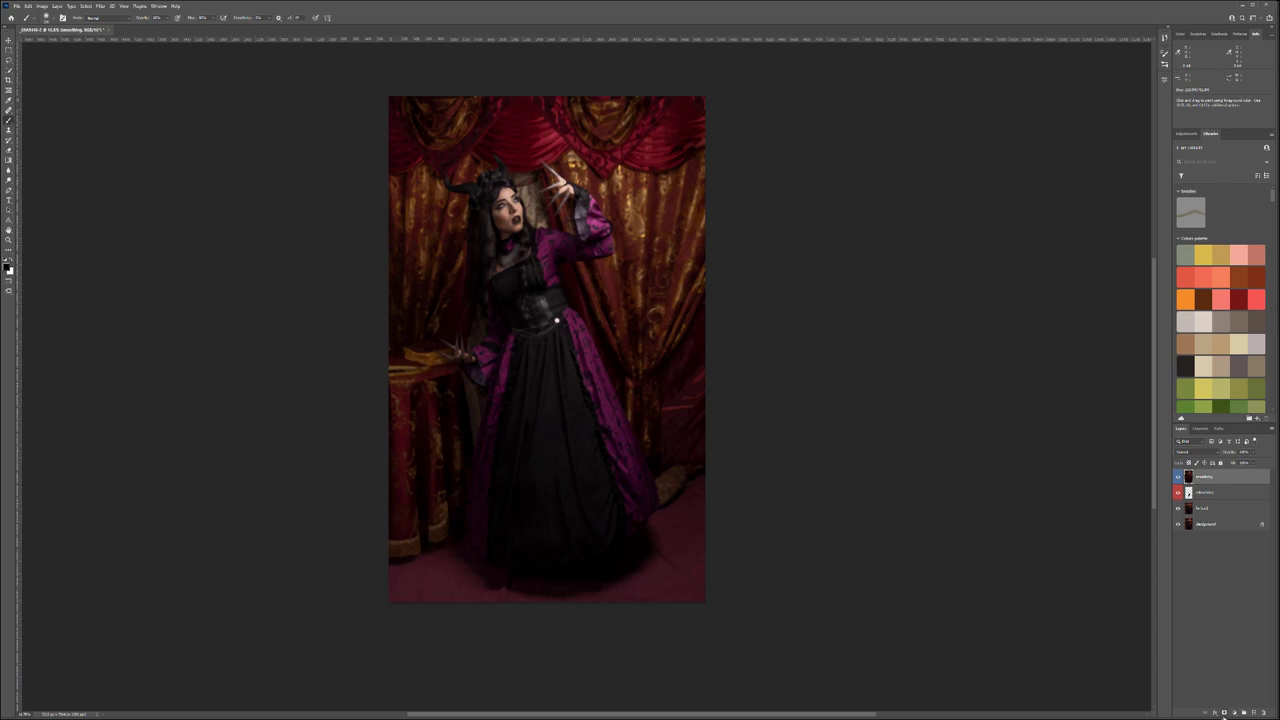
pyautogui.keyDown('alt'); pyautogui.click(1224, 712); pyautogui.keyUp('alt')
pyautogui.press('x')
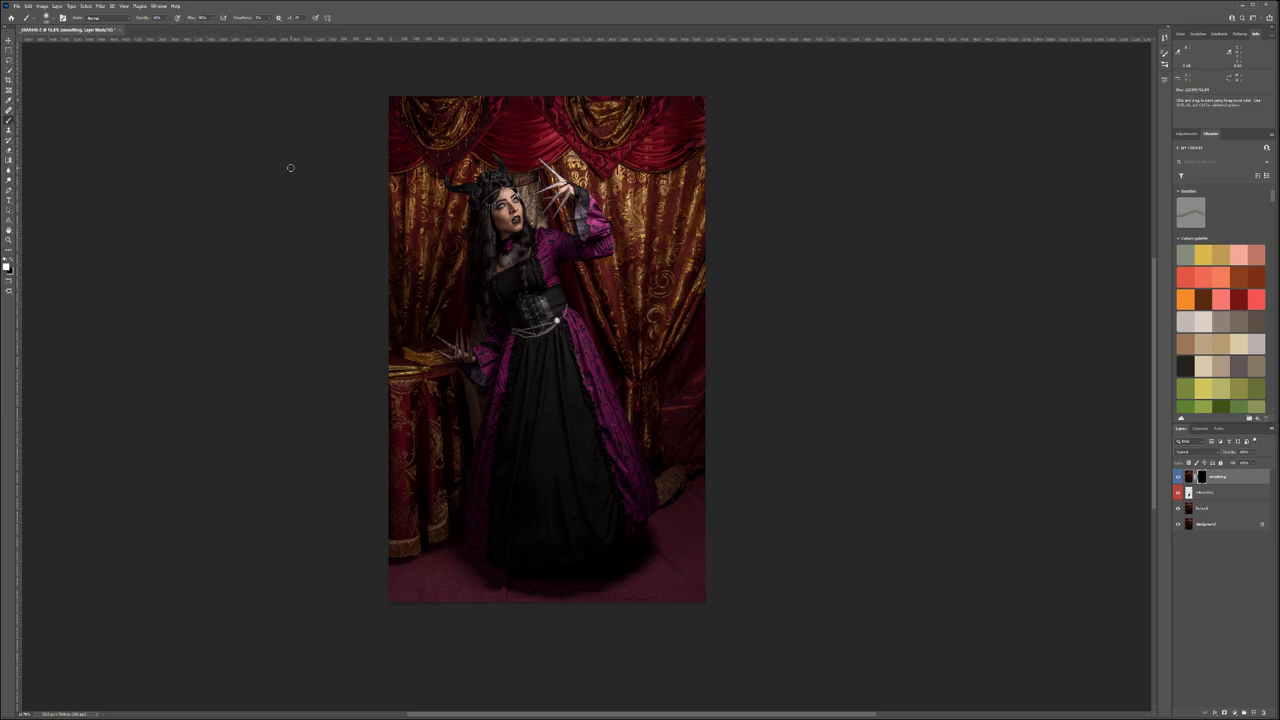
# Paint white on the smoothing mask over the facial skin and neck, avoiding the eyes and lips.
pyautogui.scroll(3, 554, 283)
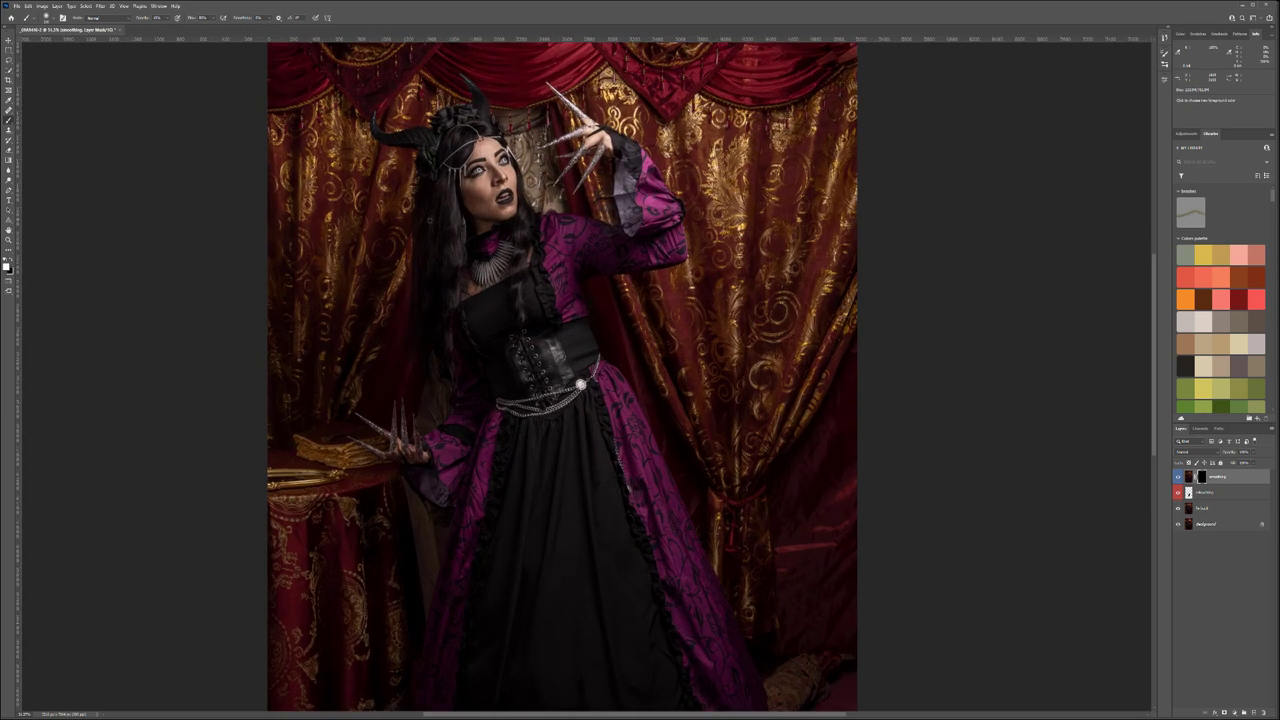
pyautogui.scroll(3, 807, 493)
pyautogui.moveTo(400, 225); pyautogui.dragTo(749, 573)
pyautogui.scroll(3, 523, 289)
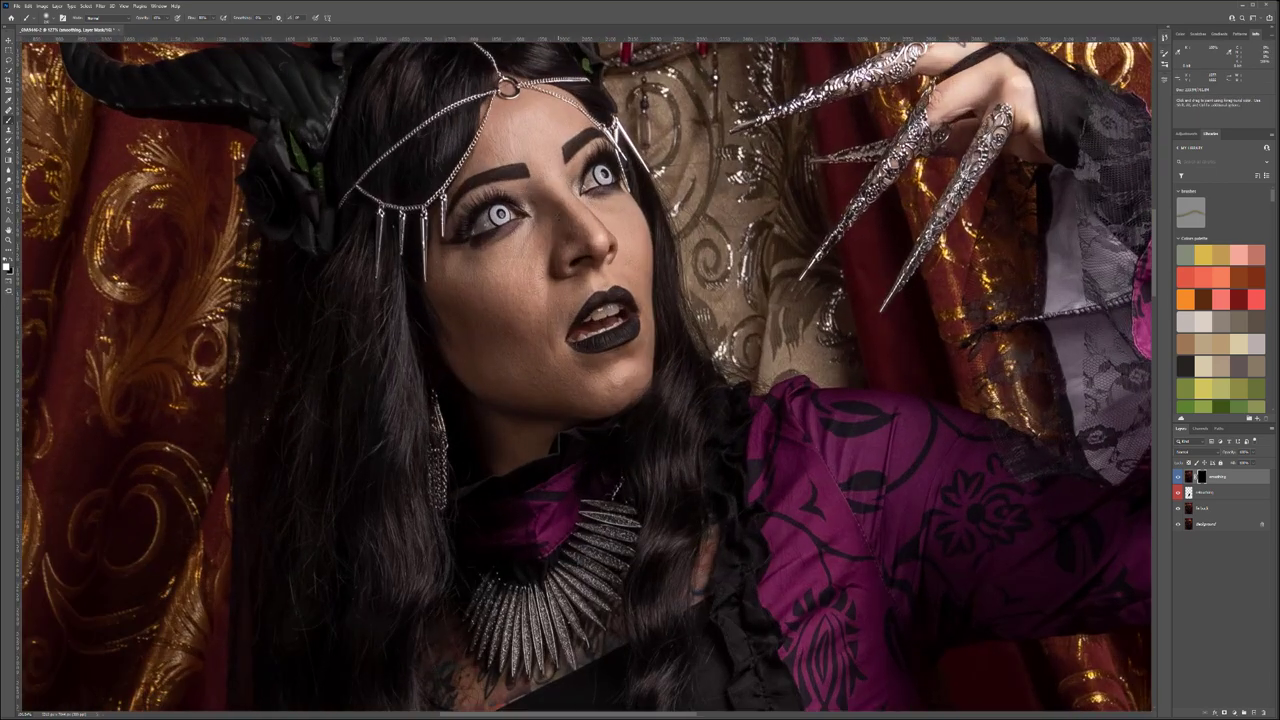
pyautogui.scroll(1, 624, 295)
pyautogui.scroll(2, 576, 330)
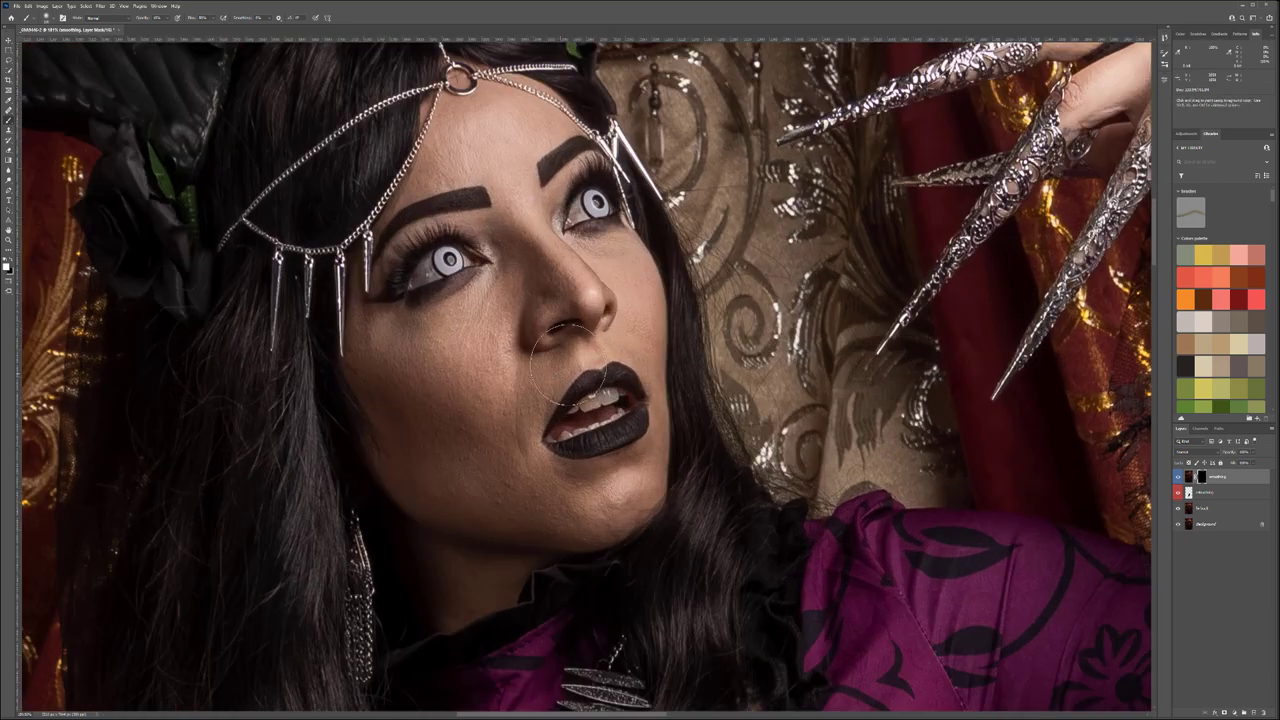
pyautogui.scroll(1, 537, 348)
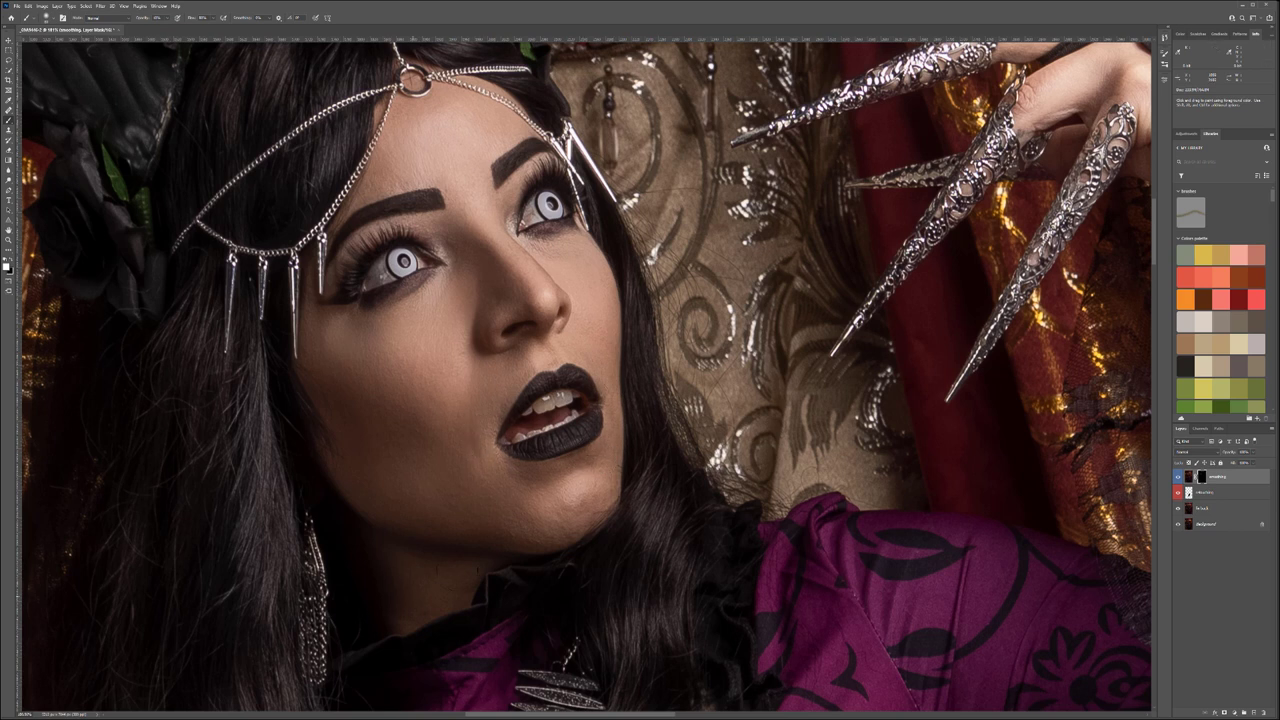
# Paint the smoothing onto the raised hand's skin and inspect the strokes in the layer mask.
pyautogui.moveTo(1054, 292)
pyautogui.mouseDown()
pyautogui.moveTo(680, 346)
pyautogui.moveTo(553, 414)
pyautogui.mouseUp()
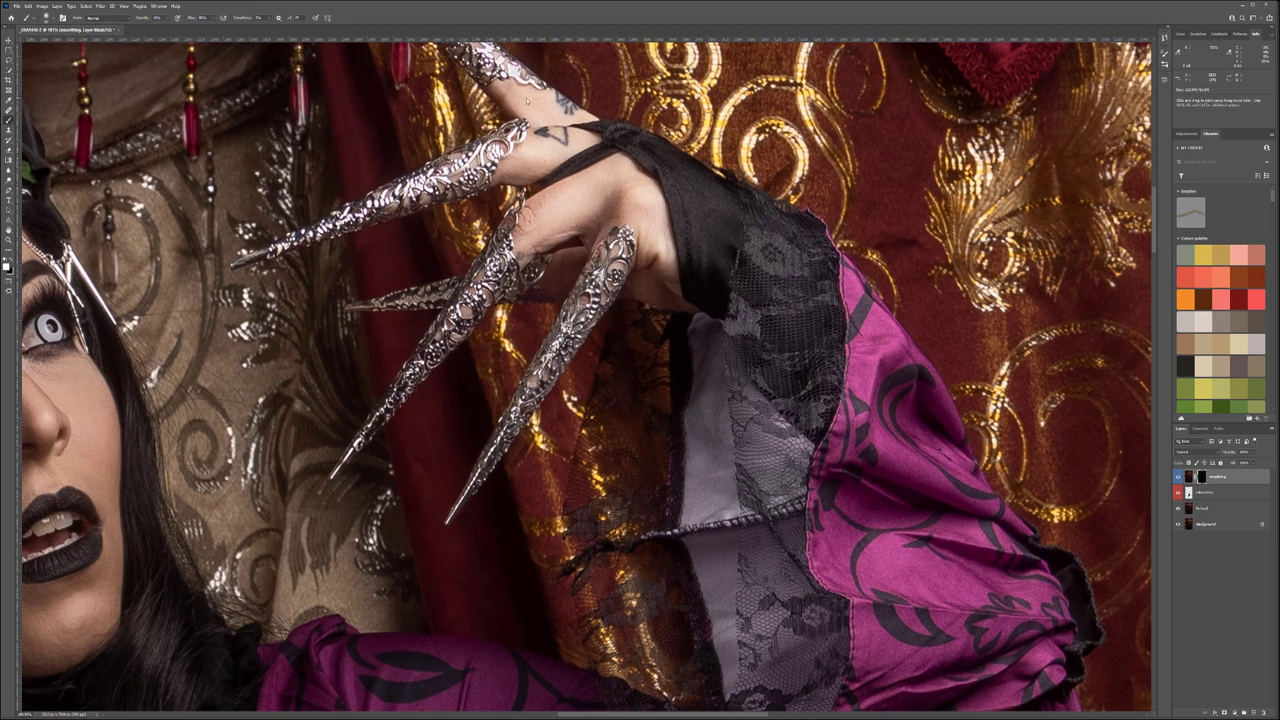
pyautogui.moveTo(193, 573); pyautogui.dragTo(719, 439)
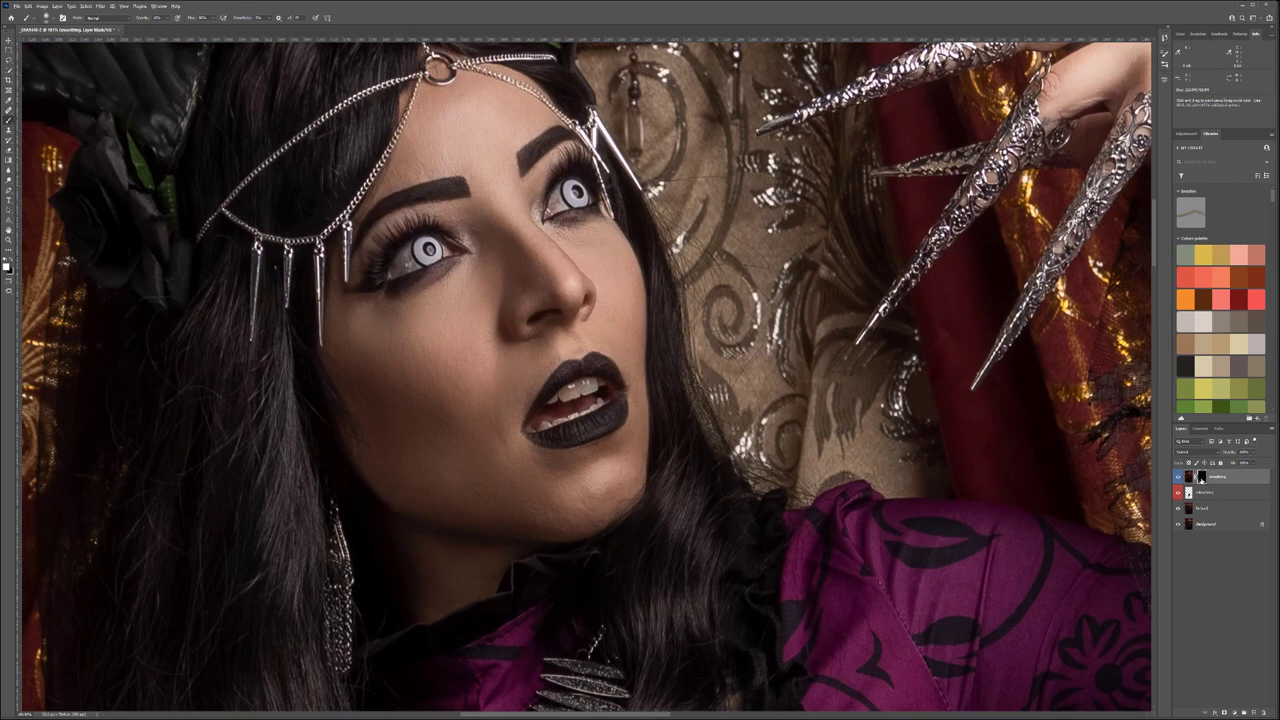
pyautogui.keyDown('alt'); pyautogui.click(1201, 477); pyautogui.keyUp('alt')
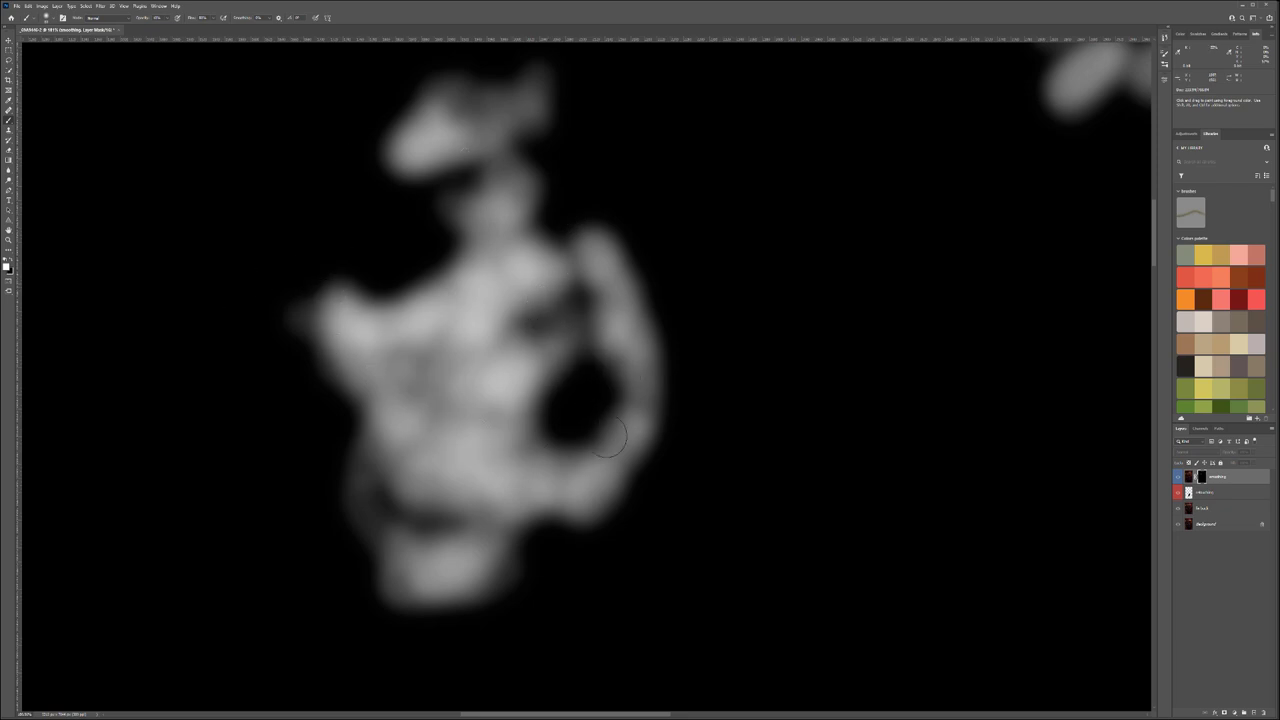
pyautogui.keyDown('alt'); pyautogui.click(1201, 477); pyautogui.keyUp('alt')
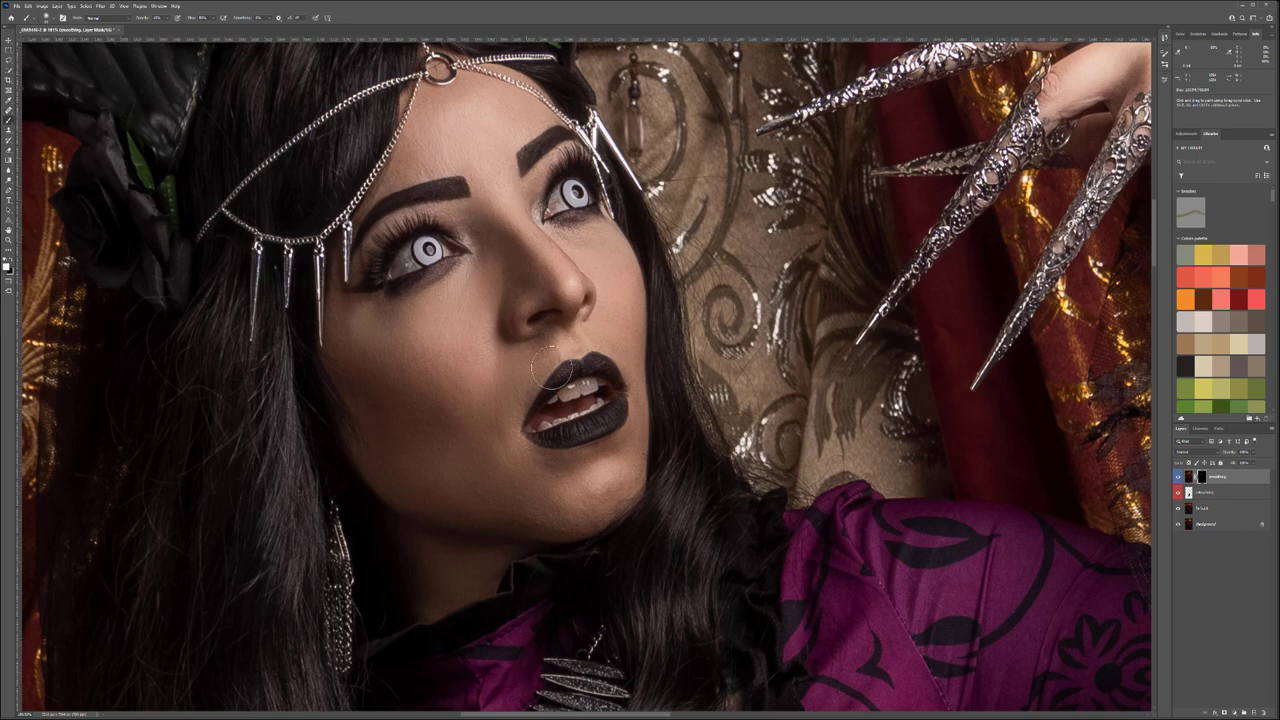
# Look over the neckline, the lower hand beside the book and the dress for areas needing smoothing.
pyautogui.scroll(-2, 563, 466)
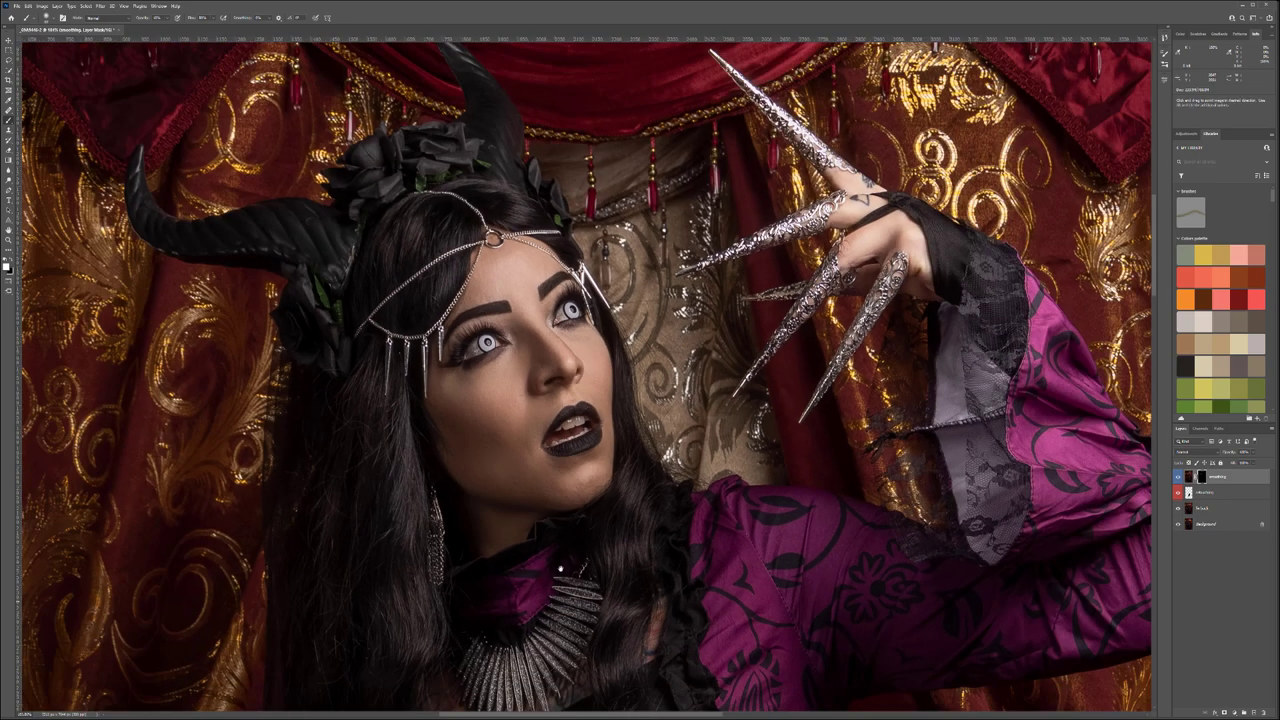
pyautogui.moveTo(547, 587); pyautogui.dragTo(570, 300)
pyautogui.moveTo(477, 491); pyautogui.dragTo(656, 328)
pyautogui.moveTo(640, 532); pyautogui.dragTo(728, 304)
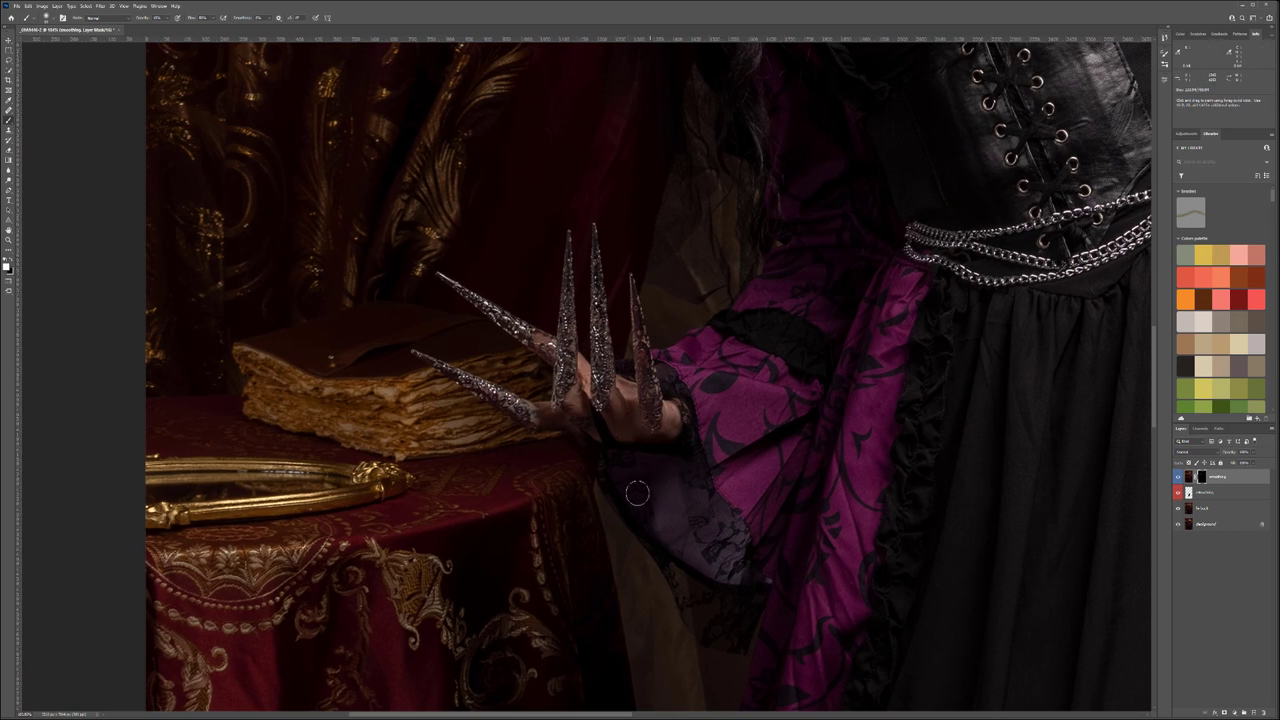
pyautogui.scroll(-6, 723, 525)
pyautogui.moveTo(758, 414)
pyautogui.mouseDown()
pyautogui.moveTo(618, 289)
pyautogui.moveTo(667, 377)
pyautogui.mouseUp()
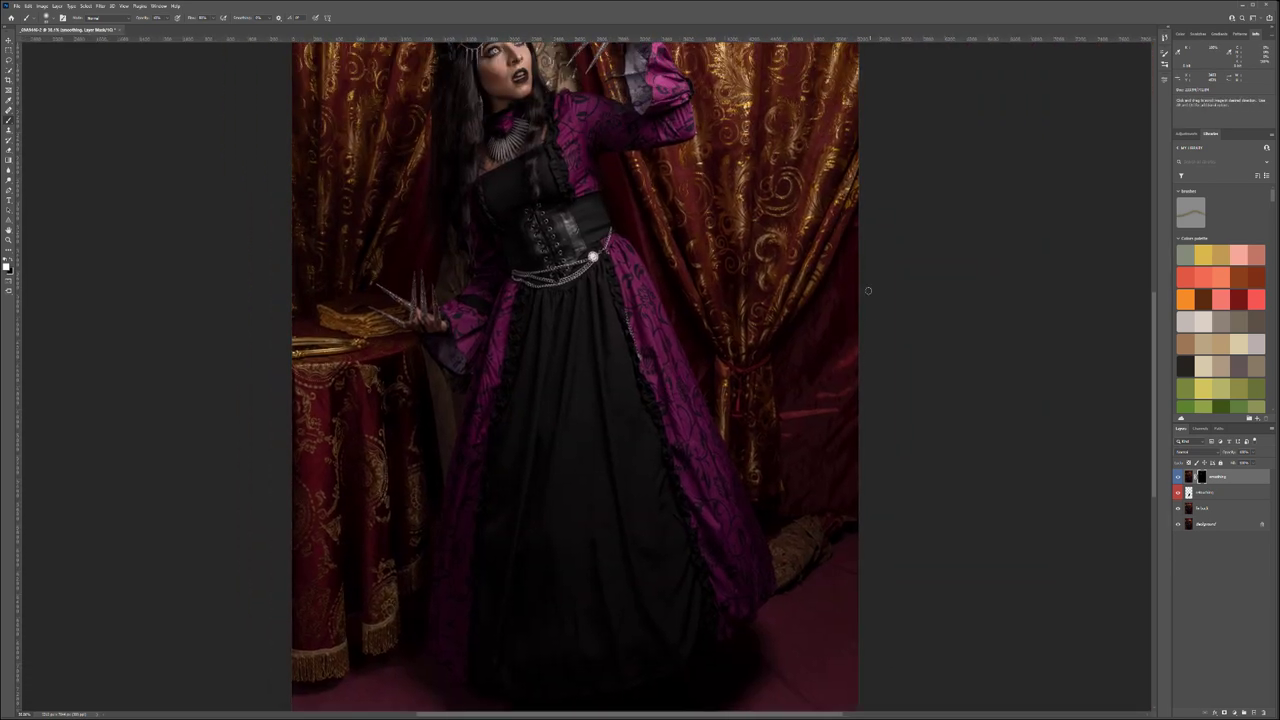
# Enlarge the brush and paint the smoothing onto the plain red backdrop fabric beside the tied curtain.
pyautogui.scroll(4, 821, 417)
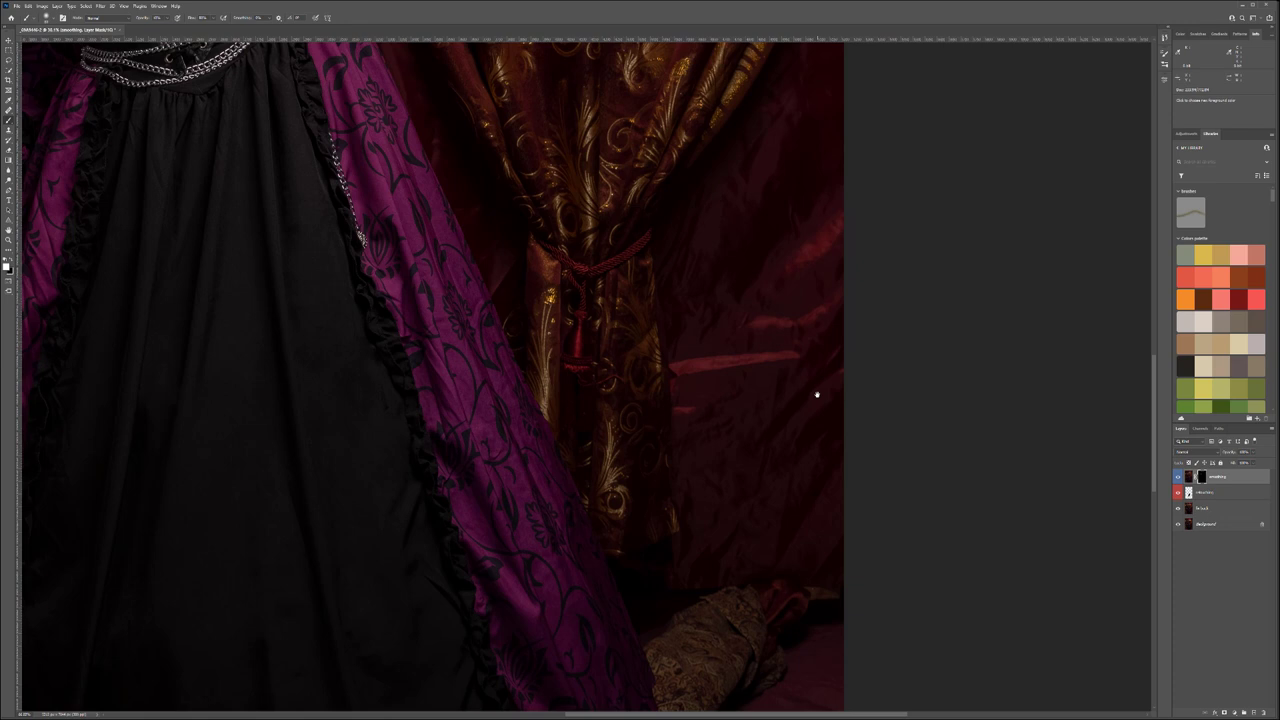
pyautogui.press(']')
pyautogui.press(']')
pyautogui.press(']')
pyautogui.press(']')
pyautogui.press(']')
pyautogui.press(']')
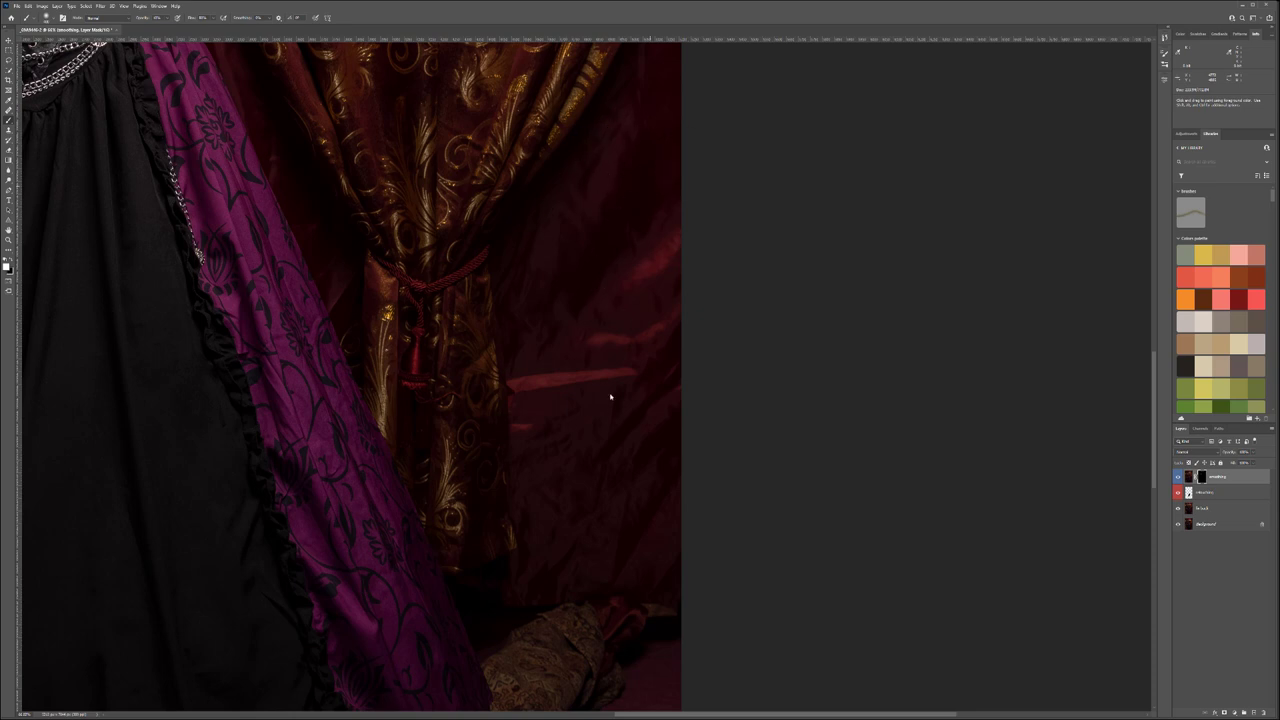
pyautogui.hscroll(-5, 647, 197)
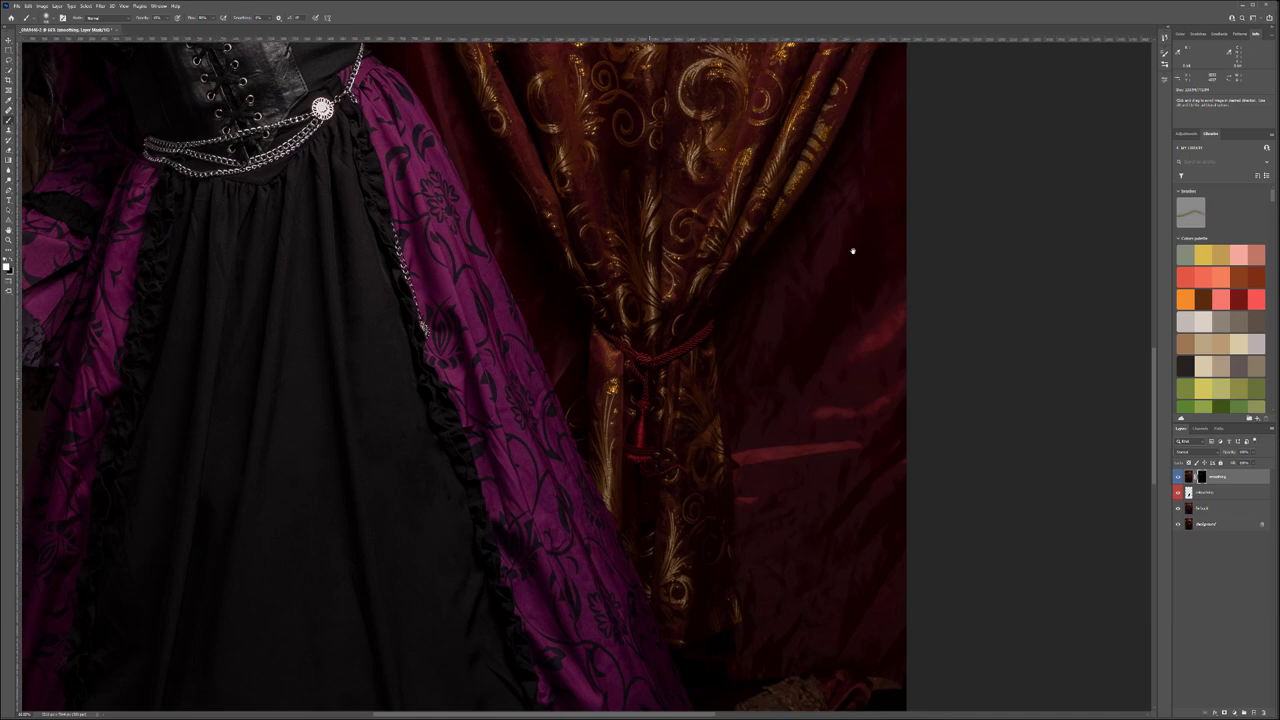
pyautogui.hscroll(-10, 853, 251)
pyautogui.scroll(10, 1003, 350)
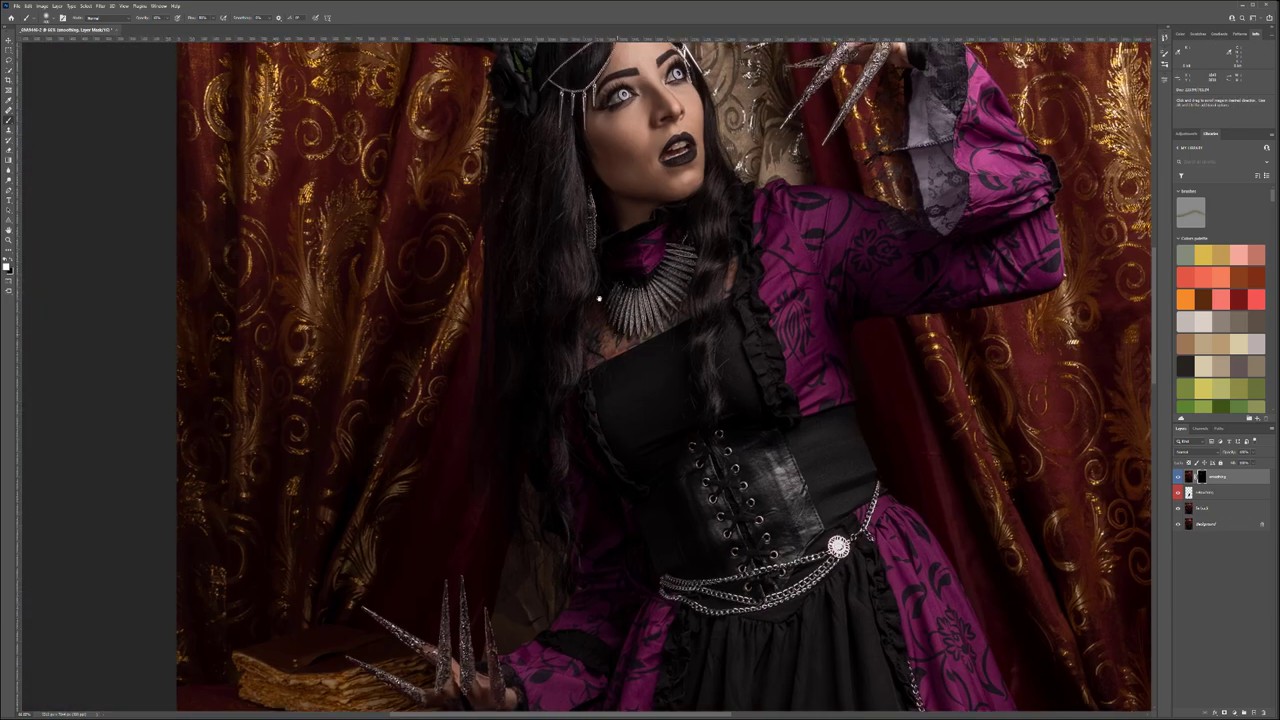
pyautogui.hscroll(15, 560, 250)
pyautogui.scroll(-8, 483, 200)
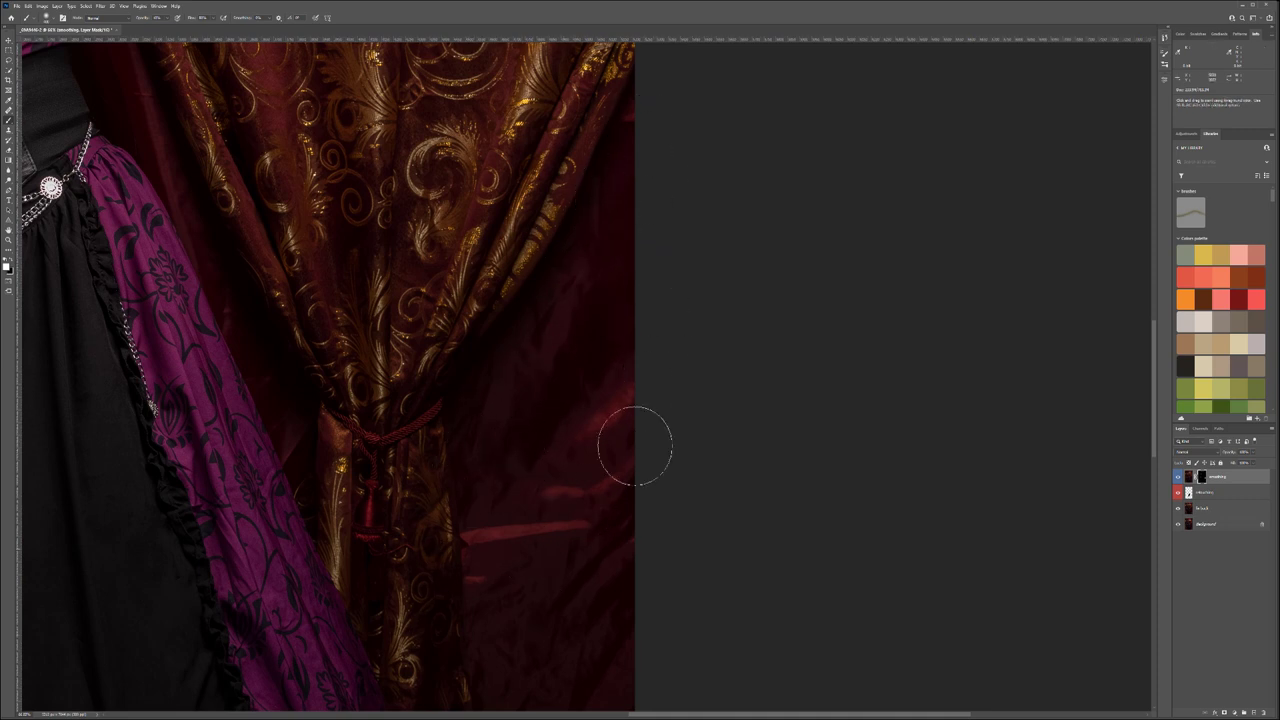
pyautogui.moveTo(508, 401); pyautogui.dragTo(686, 634)
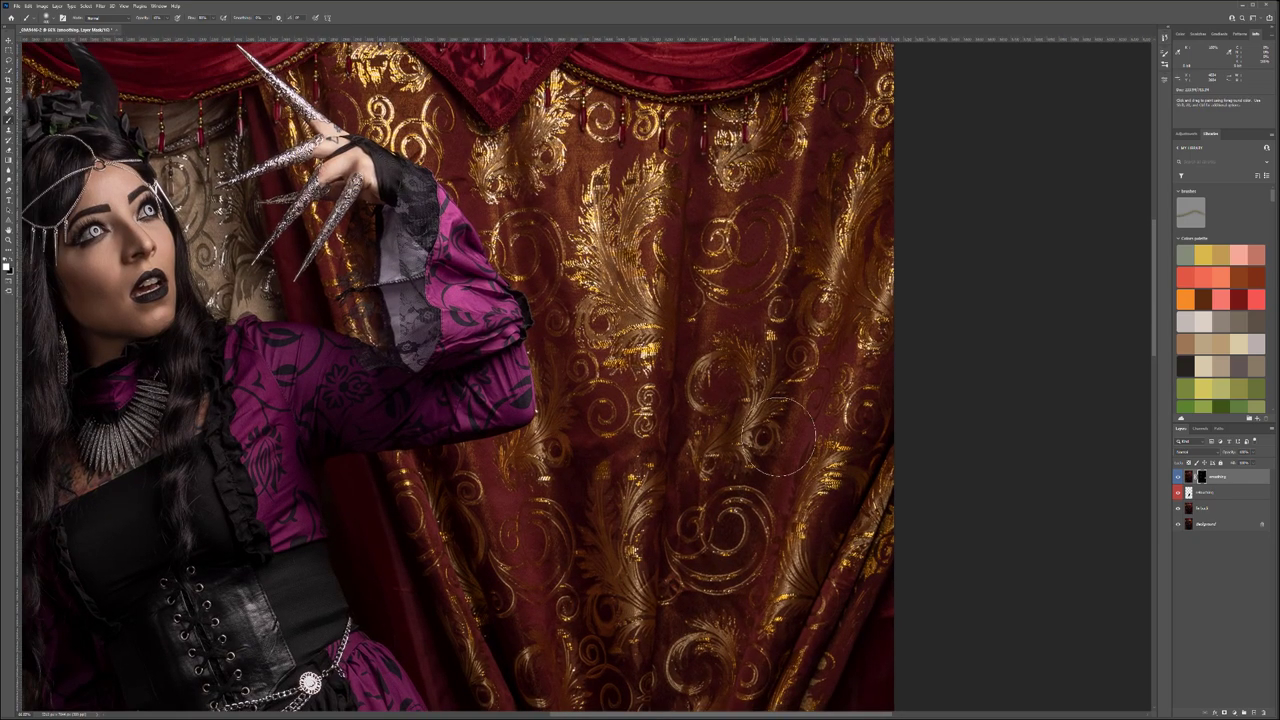
# Paint white on the smoothing mask over the black skirt, from the waist down to the hem.
pyautogui.moveTo(446, 474); pyautogui.dragTo(868, 364)
pyautogui.scroll(-6, 868, 365)
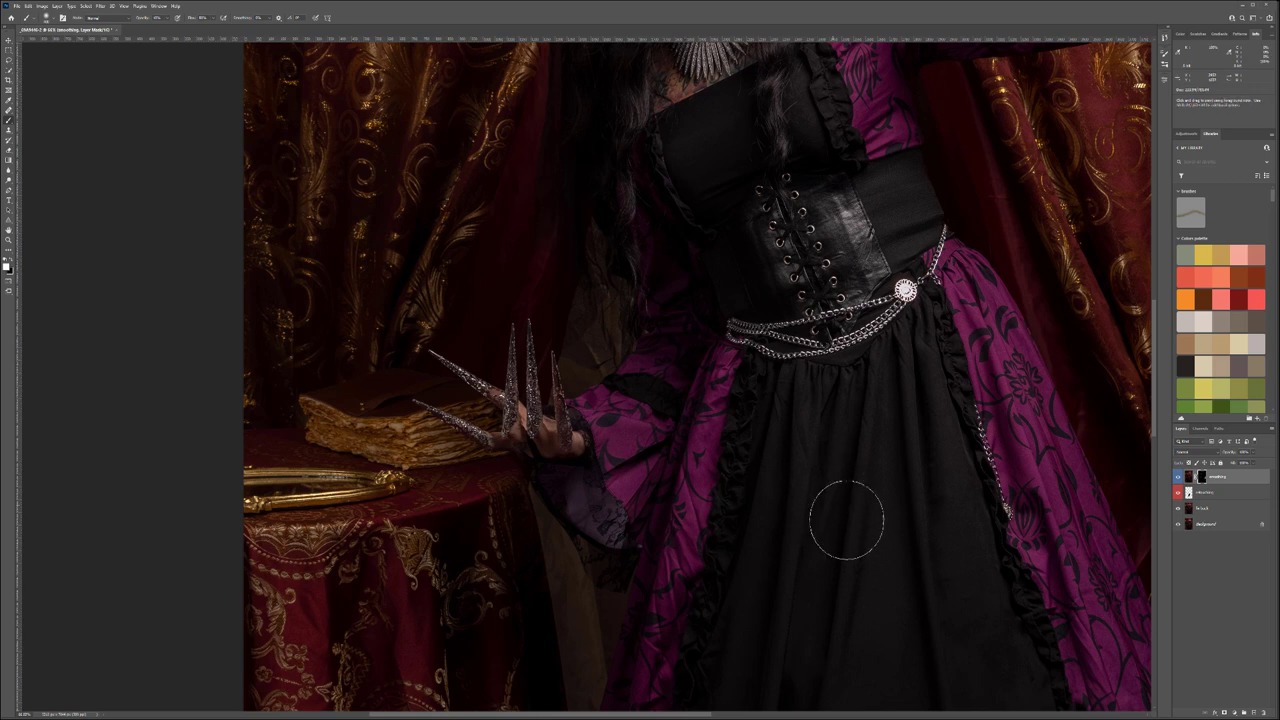
pyautogui.moveTo(969, 589)
pyautogui.mouseDown()
pyautogui.moveTo(936, 581)
pyautogui.moveTo(720, 306)
pyautogui.mouseUp()
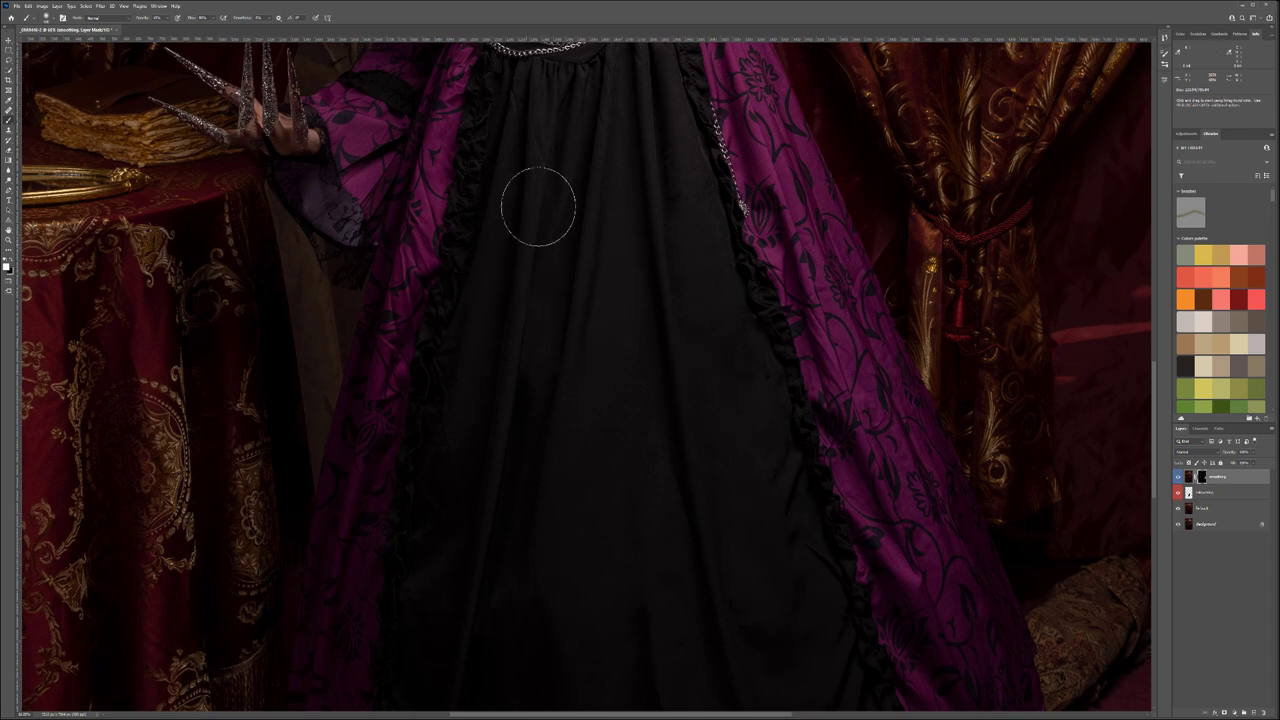
pyautogui.moveTo(622, 496); pyautogui.dragTo(613, 48)
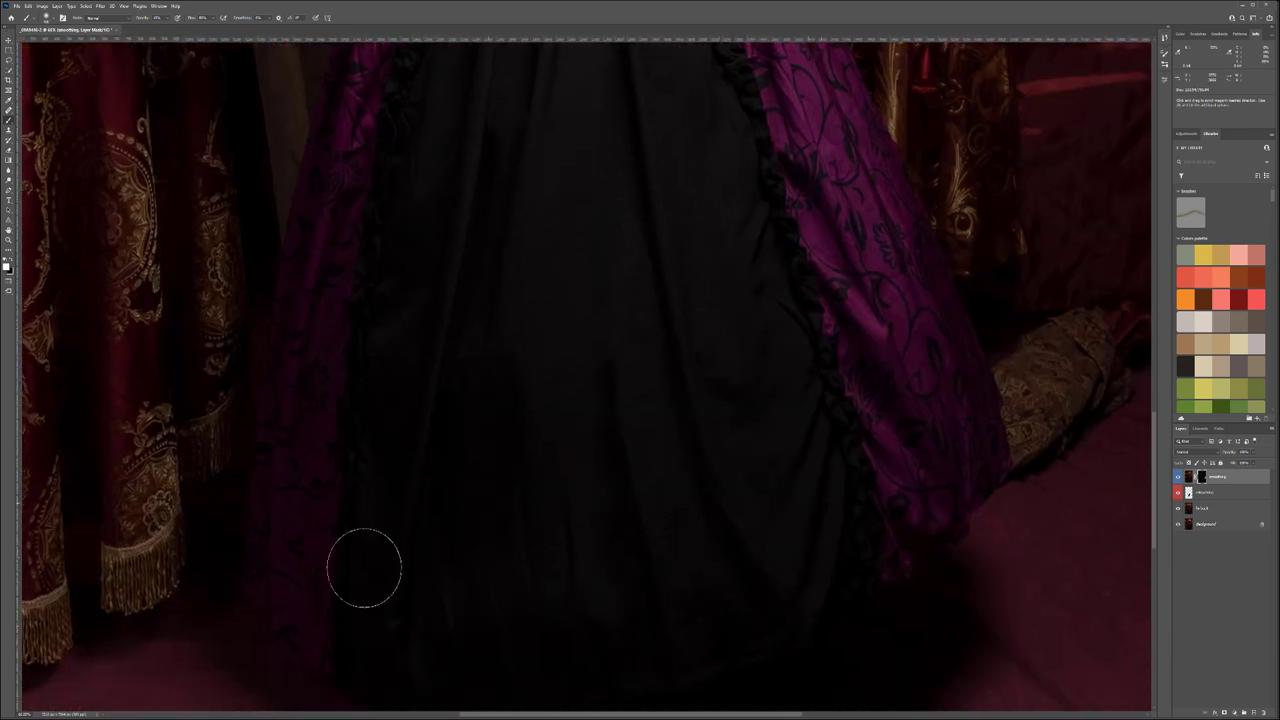
pyautogui.moveTo(634, 361); pyautogui.dragTo(783, 351)
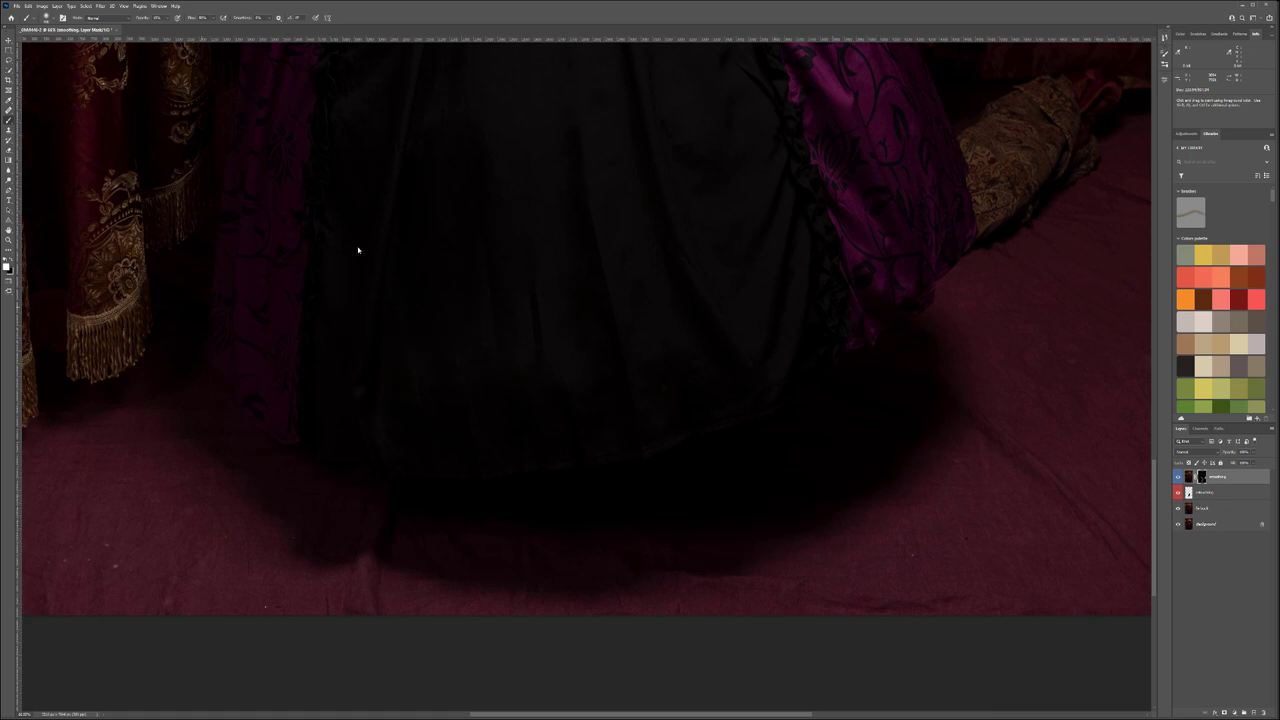
# Examine the smoothed facial skin up close and compare it with the look of the whole portrait.
pyautogui.press('x')
pyautogui.scroll(-8, 649, 331)
pyautogui.scroll(4, 660, 181)
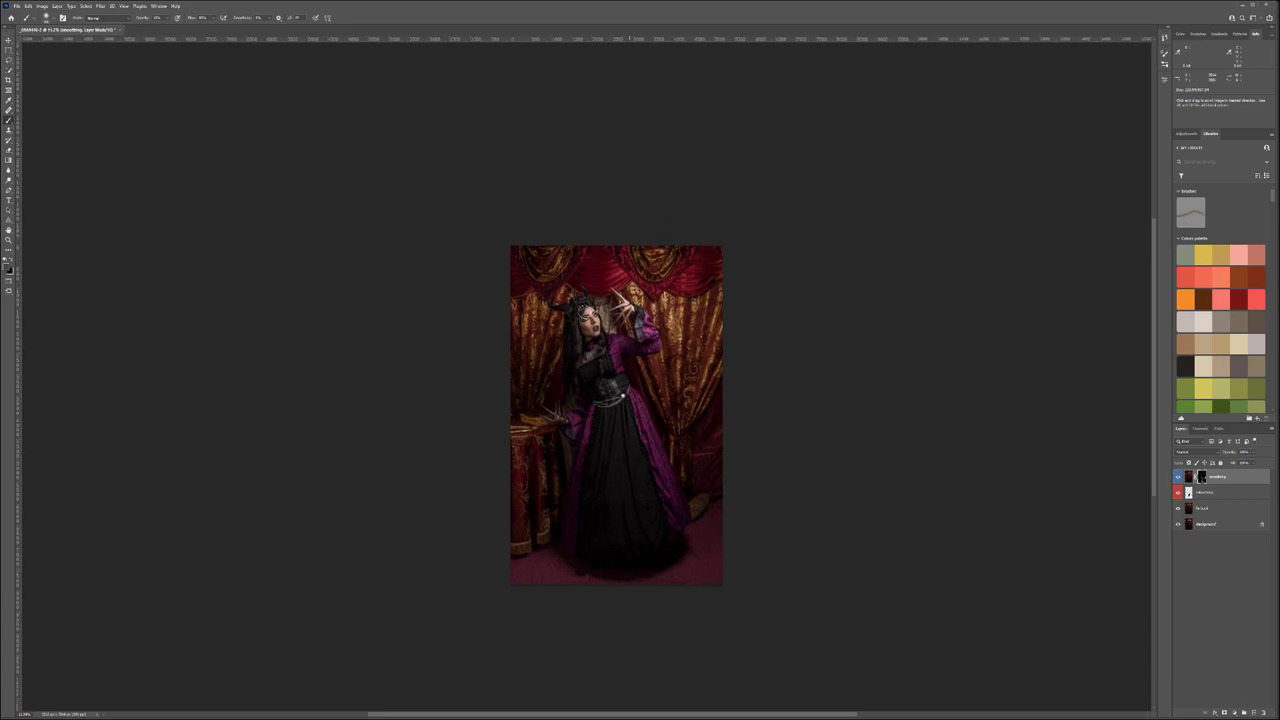
pyautogui.scroll(5, 503, 373)
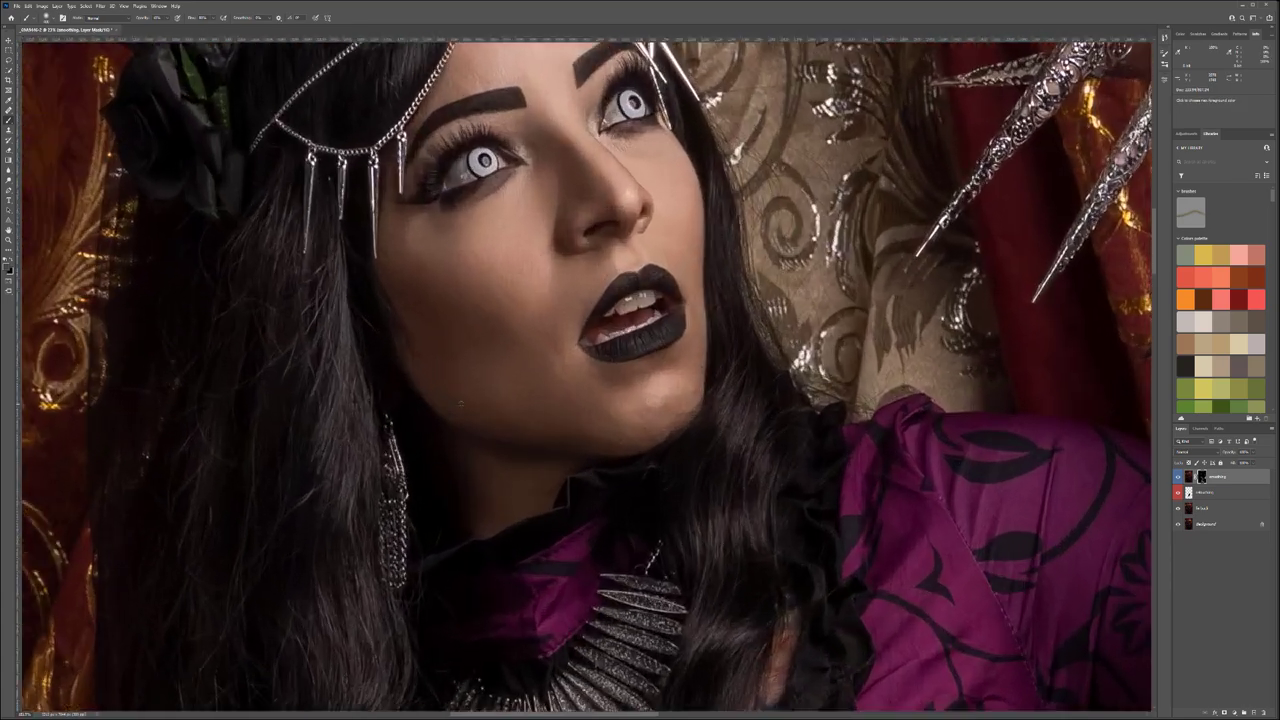
pyautogui.scroll(2, 558, 246)
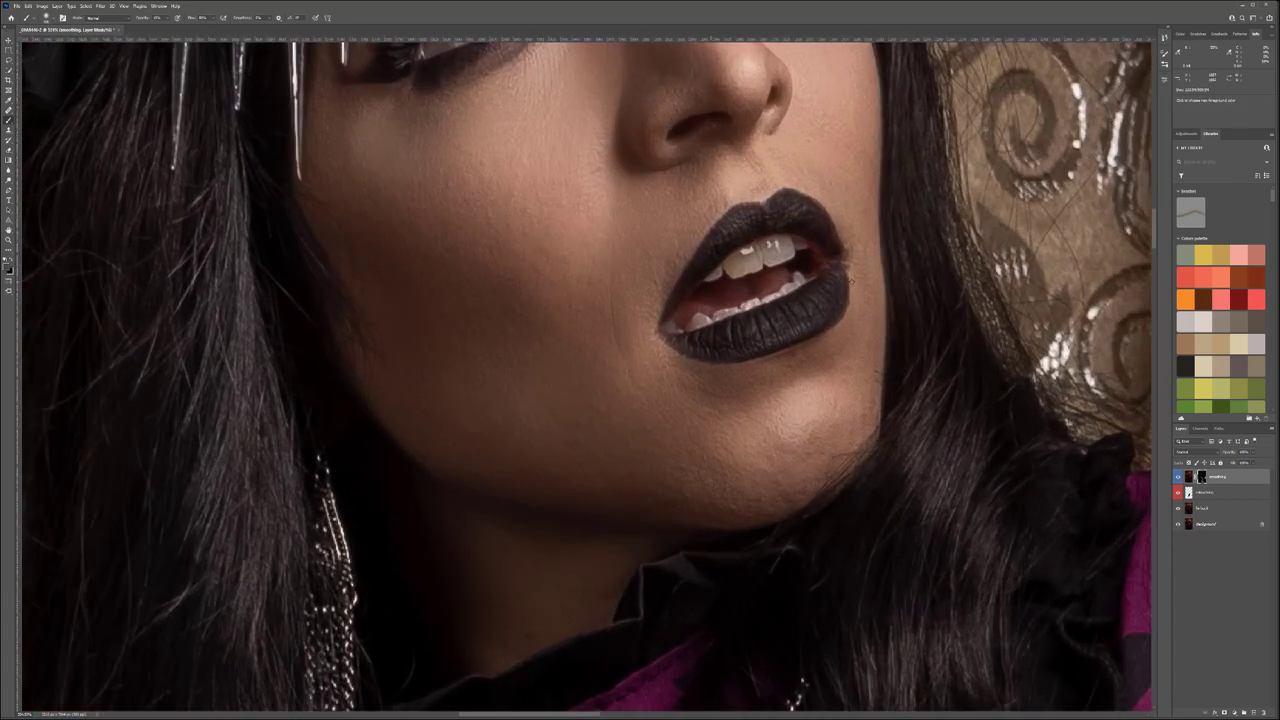
pyautogui.press('v')
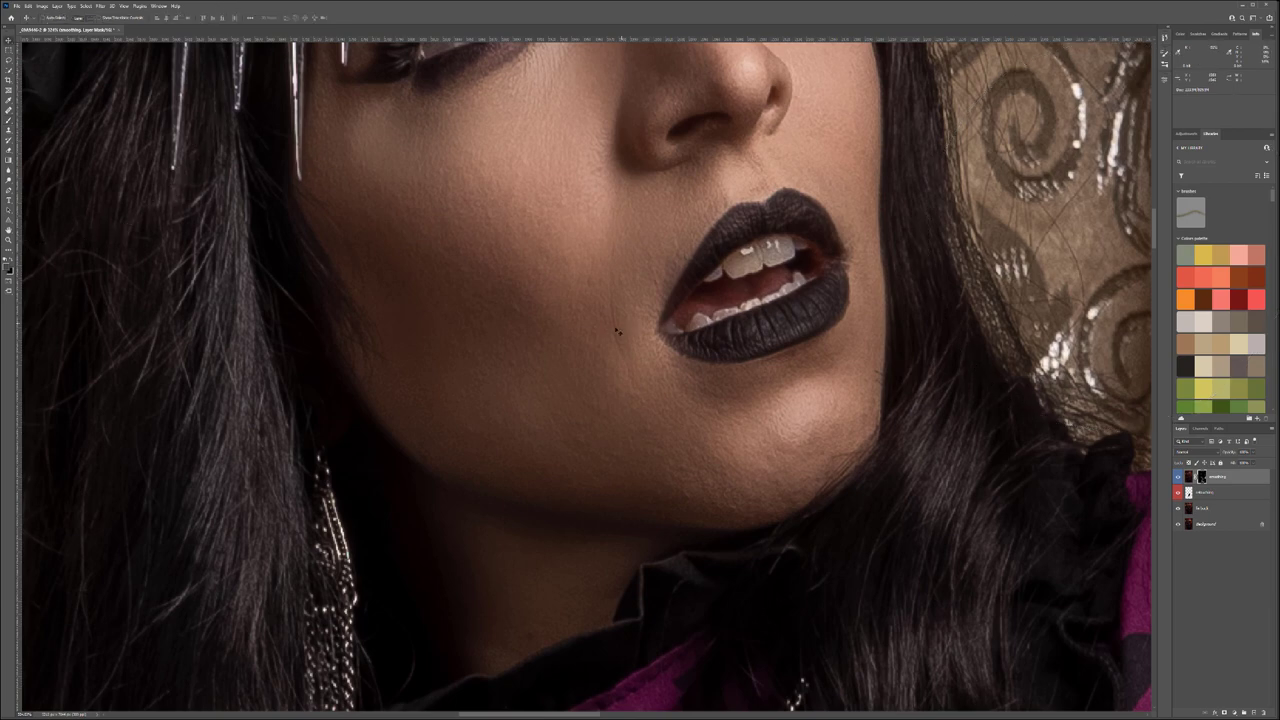
pyautogui.scroll(-8, 617, 331)
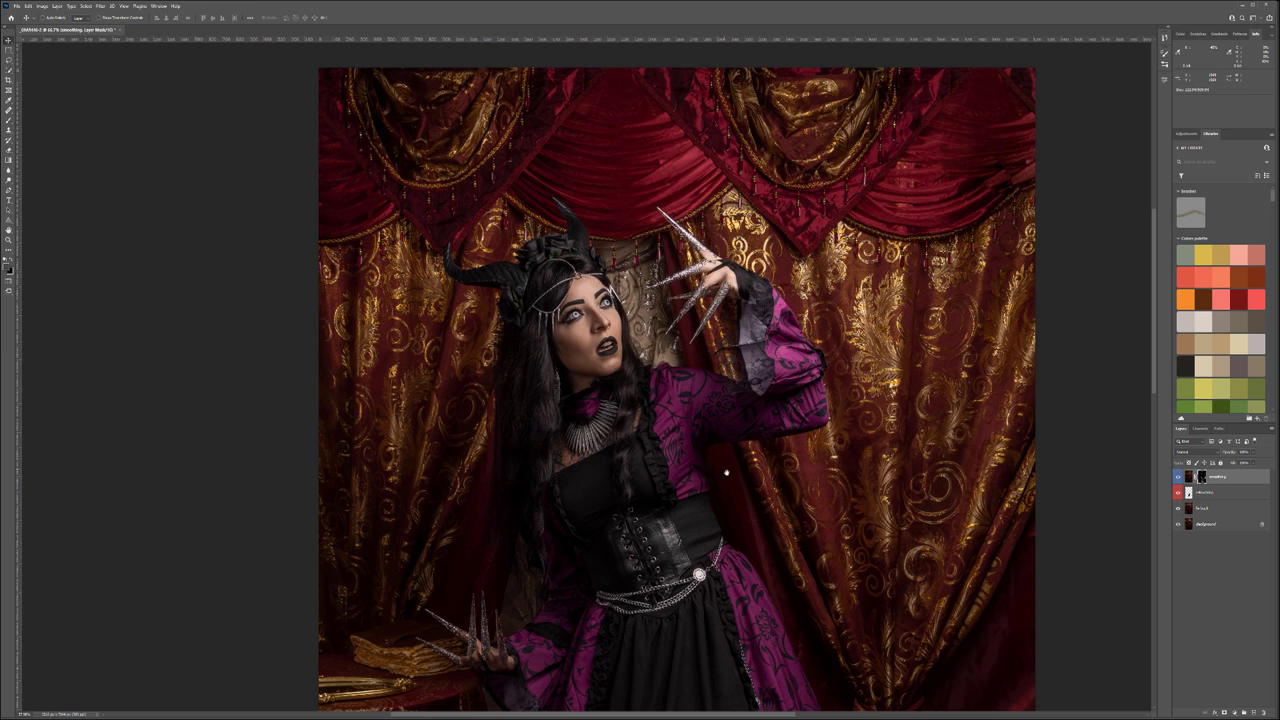
pyautogui.scroll(-2, 726, 472)
pyautogui.scroll(-2, 566, 326)
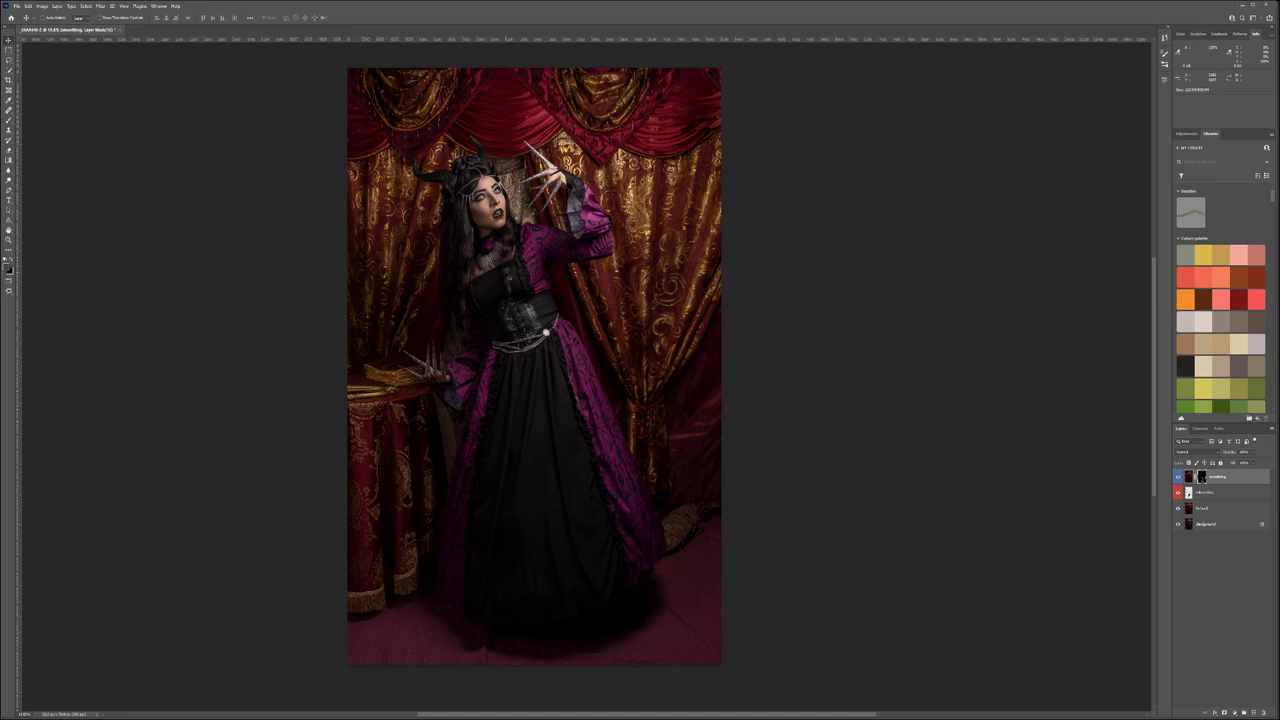
# Stamp all visible layers into a new top layer, name it hair and give it a green color label.
pyautogui.press('ctrl')
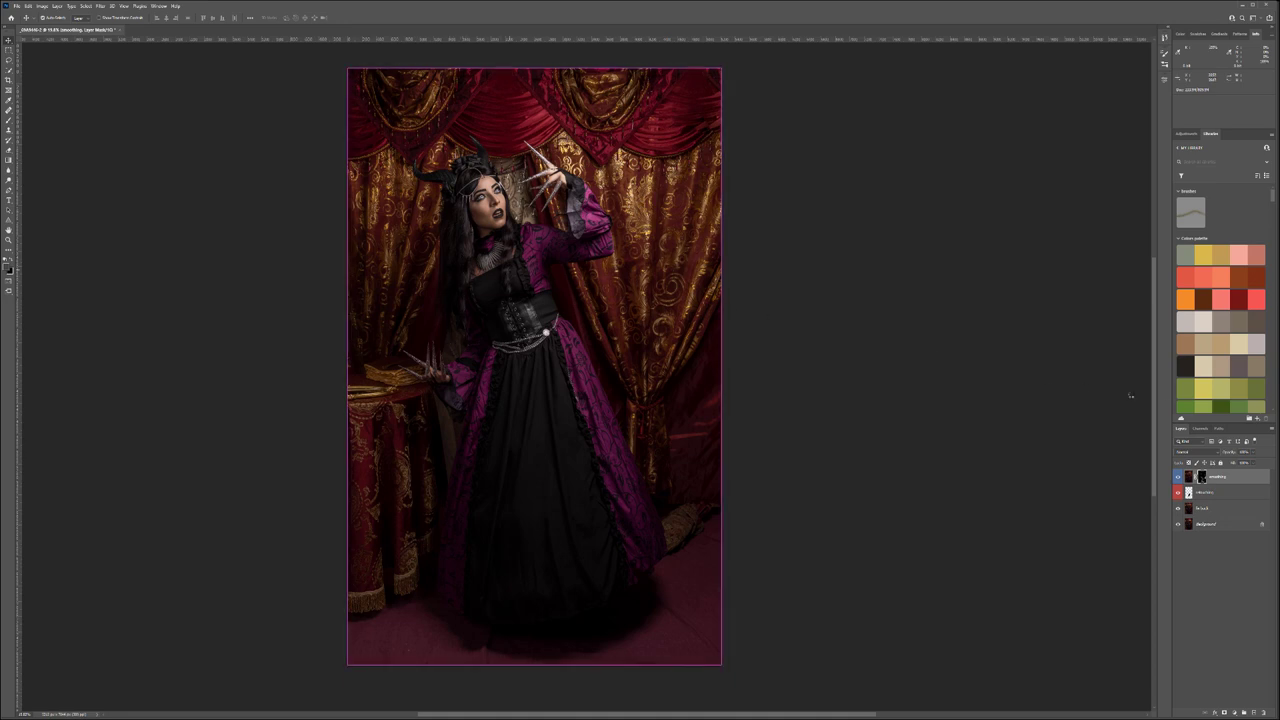
pyautogui.hotkey('ctrl', 'shift', 'alt', 'e')
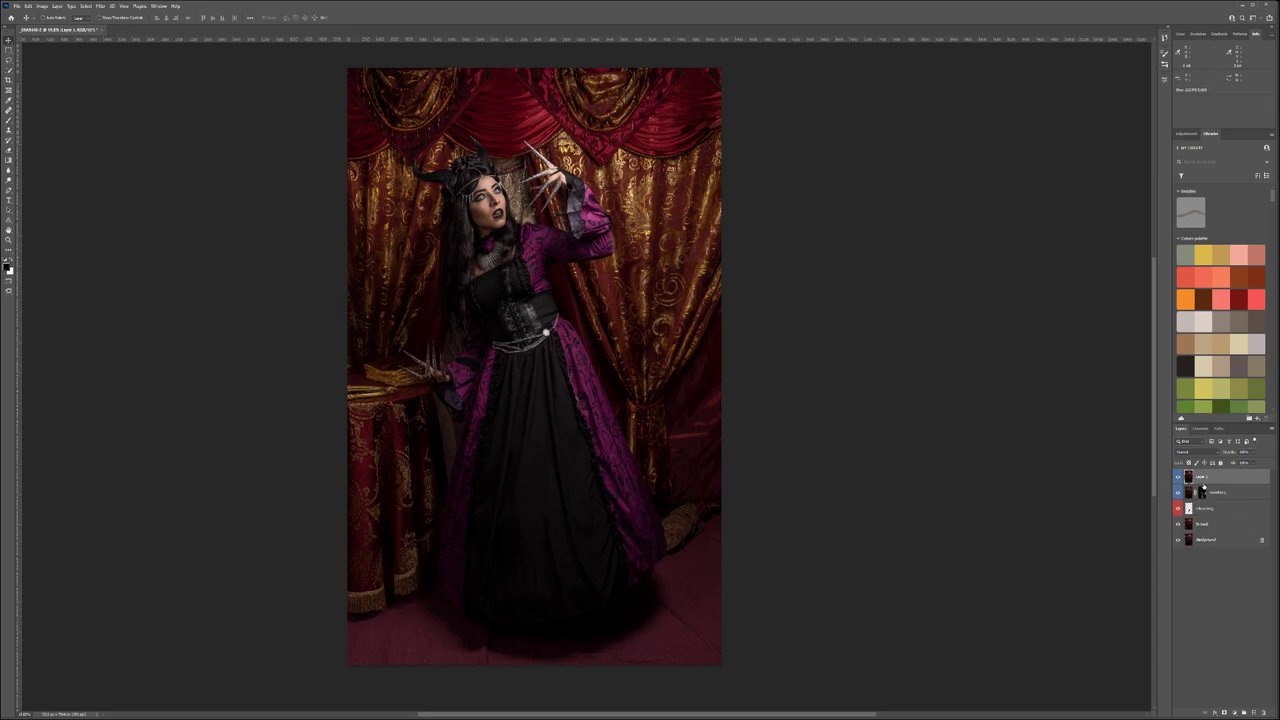
pyautogui.doubleClick(1205, 477)
pyautogui.write('hf')
pyautogui.press('Return')
pyautogui.rightClick(1247, 477)
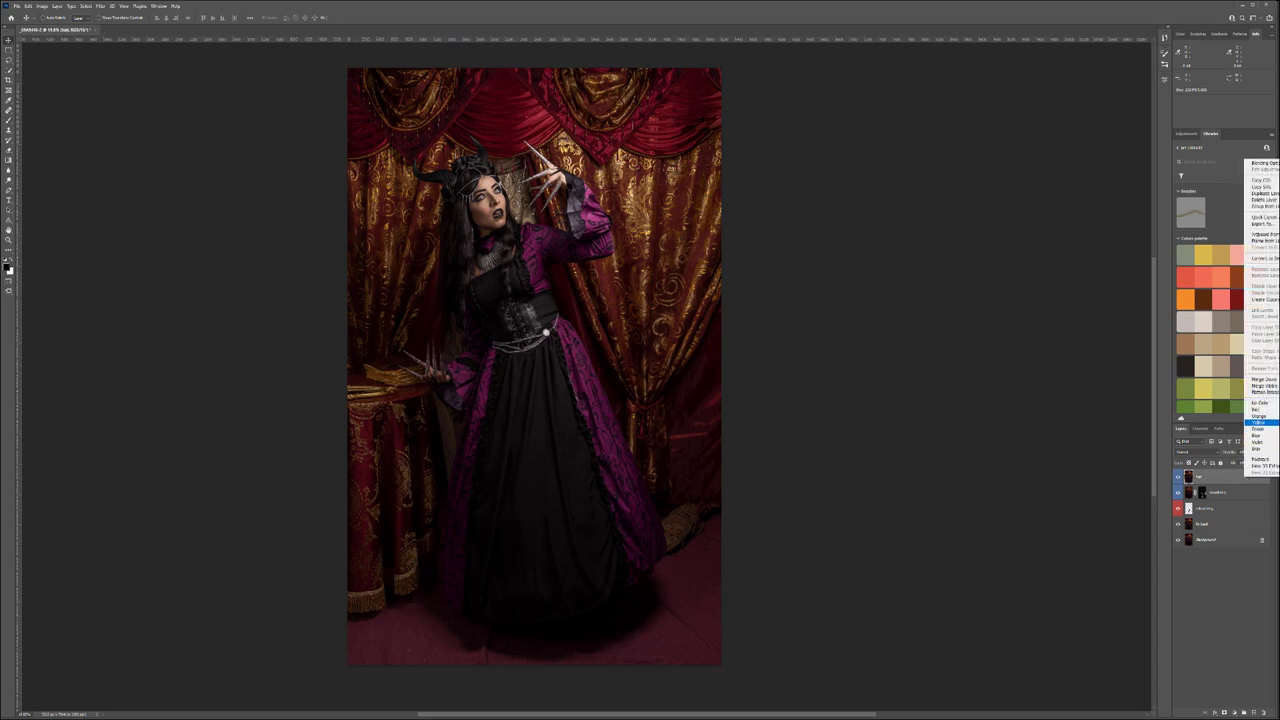
pyautogui.click(1257, 429)
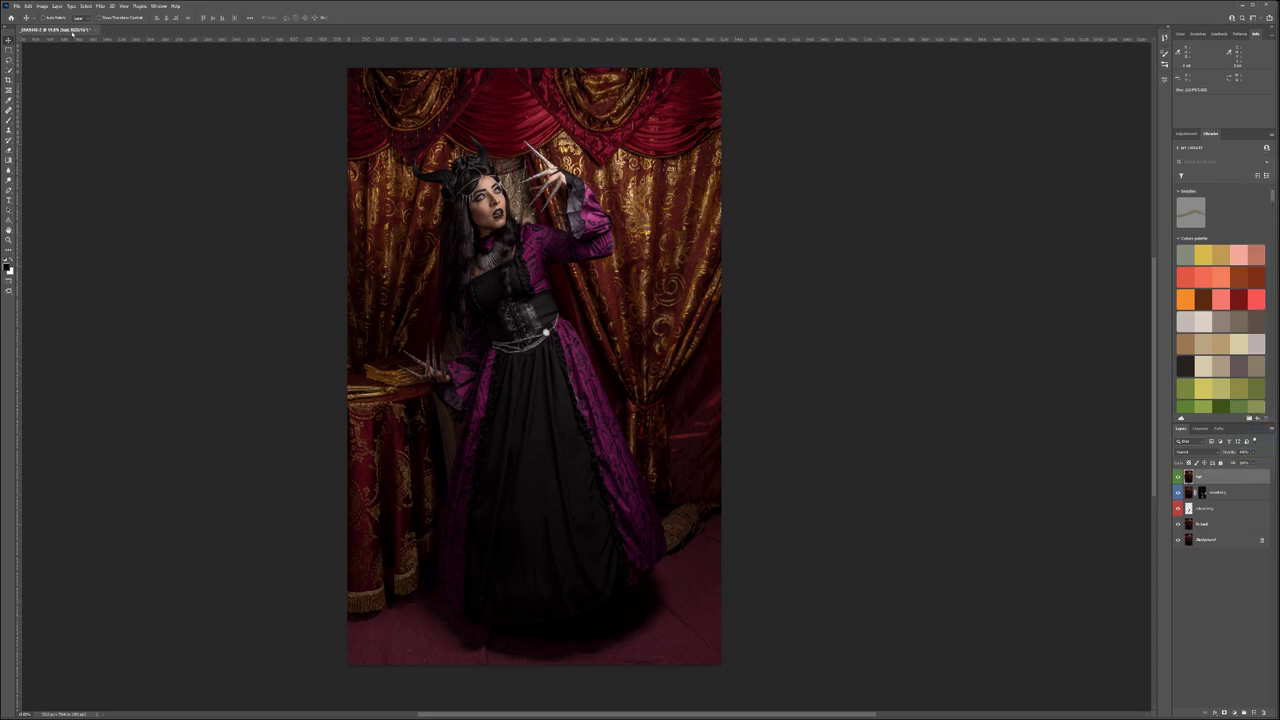
# Apply the Oil Paint filter to the hair layer with stylization and cleanliness 10.0 and scale 0.1.
pyautogui.click(100, 5)
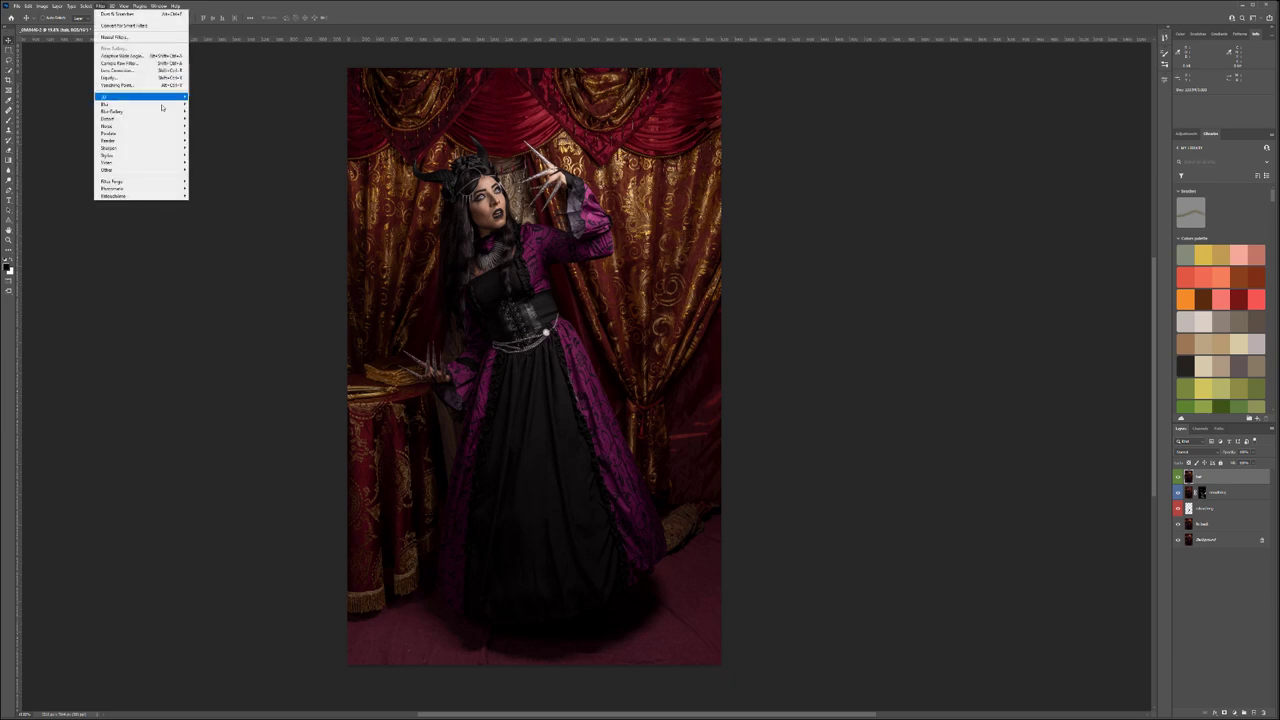
pyautogui.moveTo(153, 157)
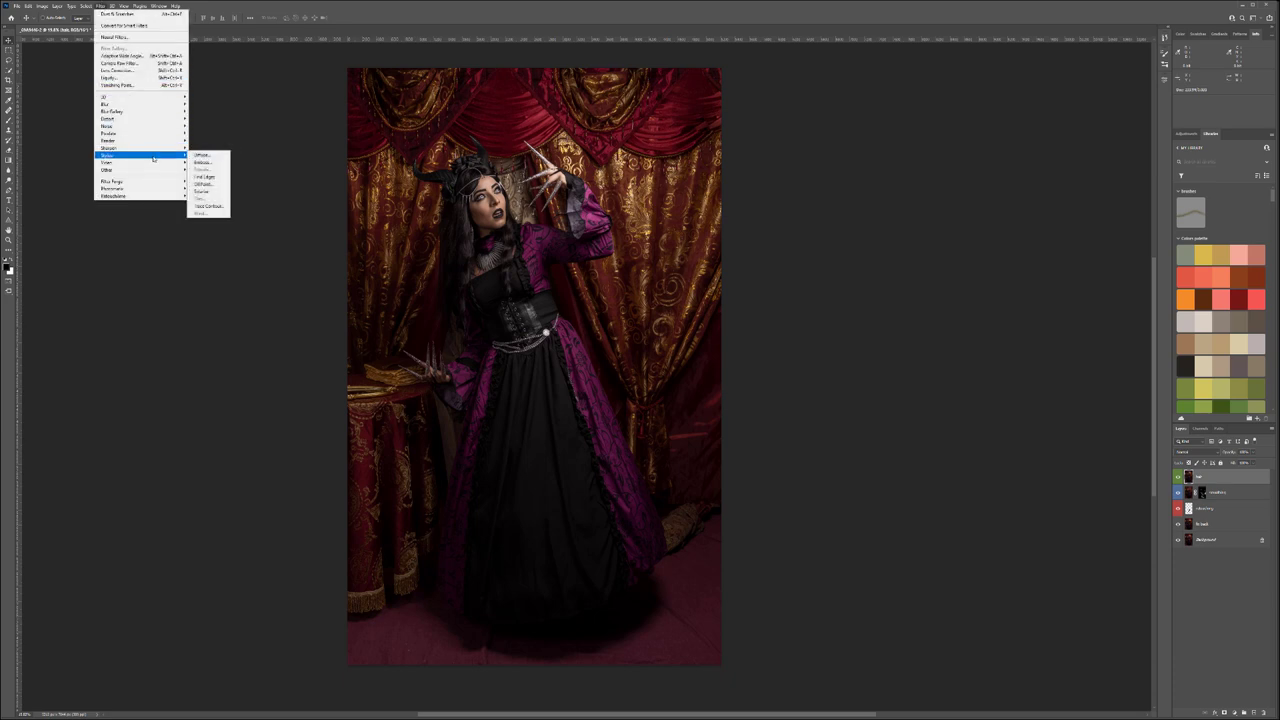
pyautogui.click(222, 185)
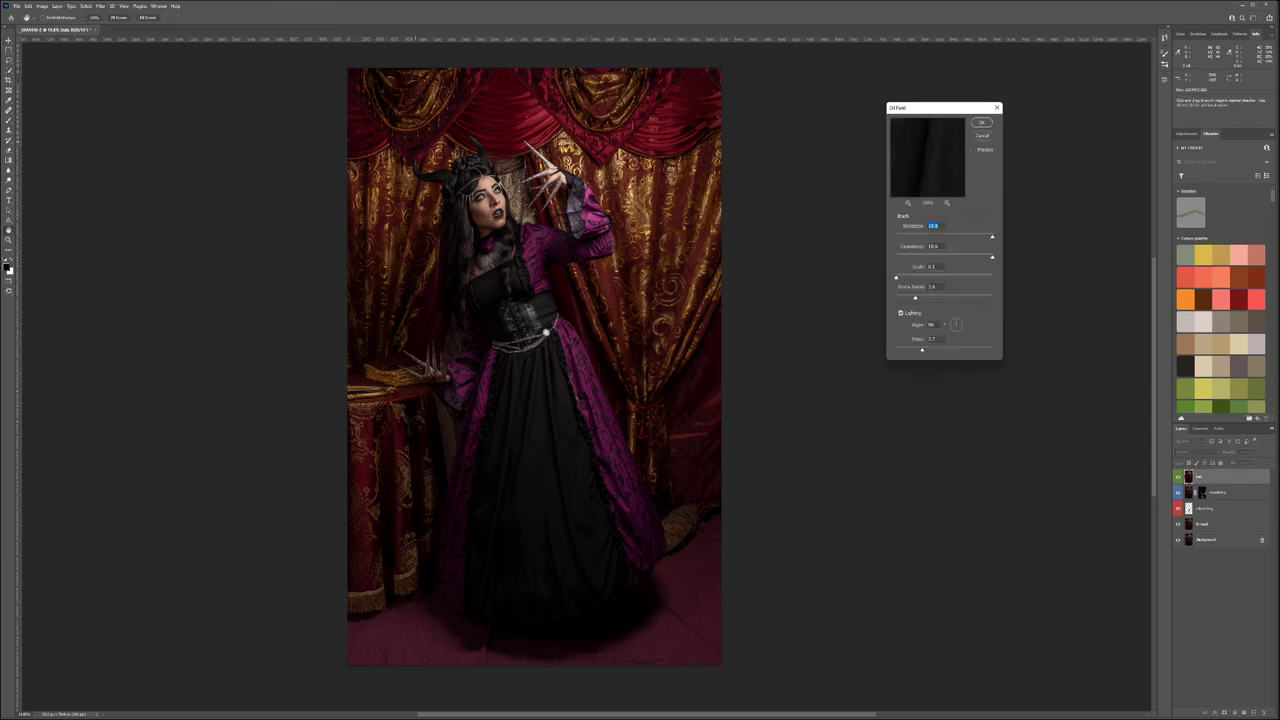
pyautogui.moveTo(950, 107); pyautogui.dragTo(828, 88)
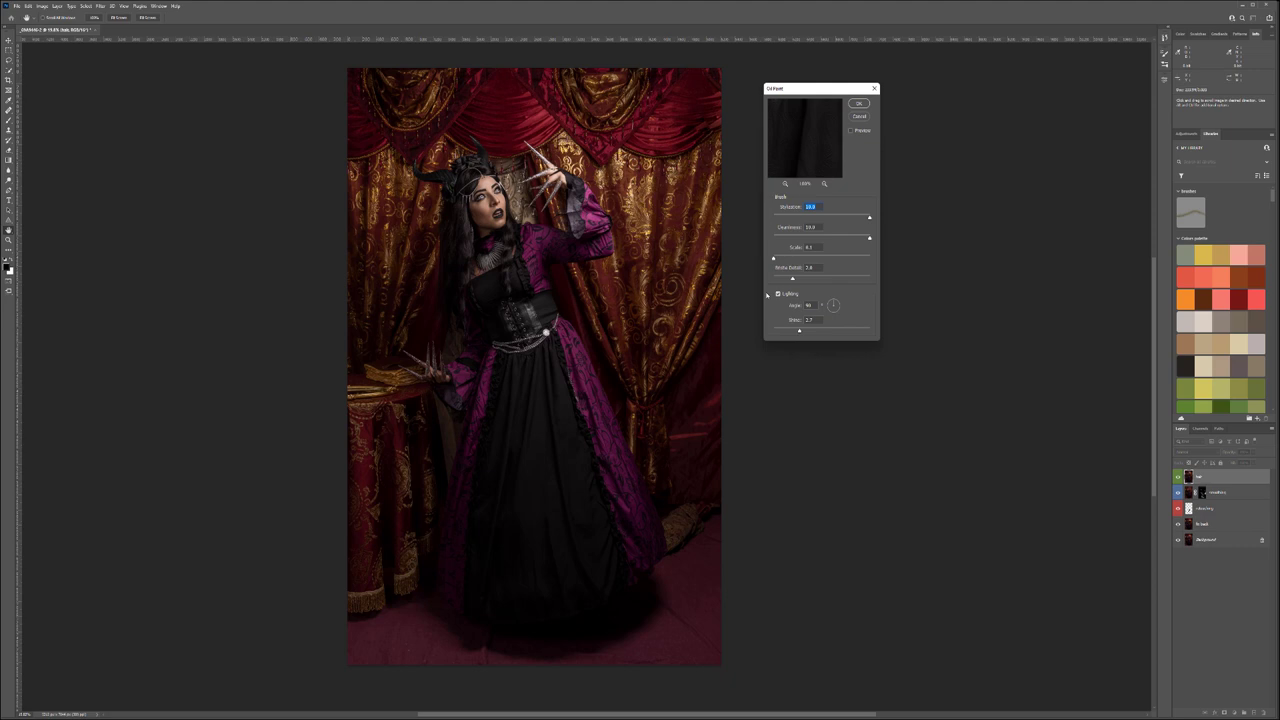
pyautogui.click(445, 212)
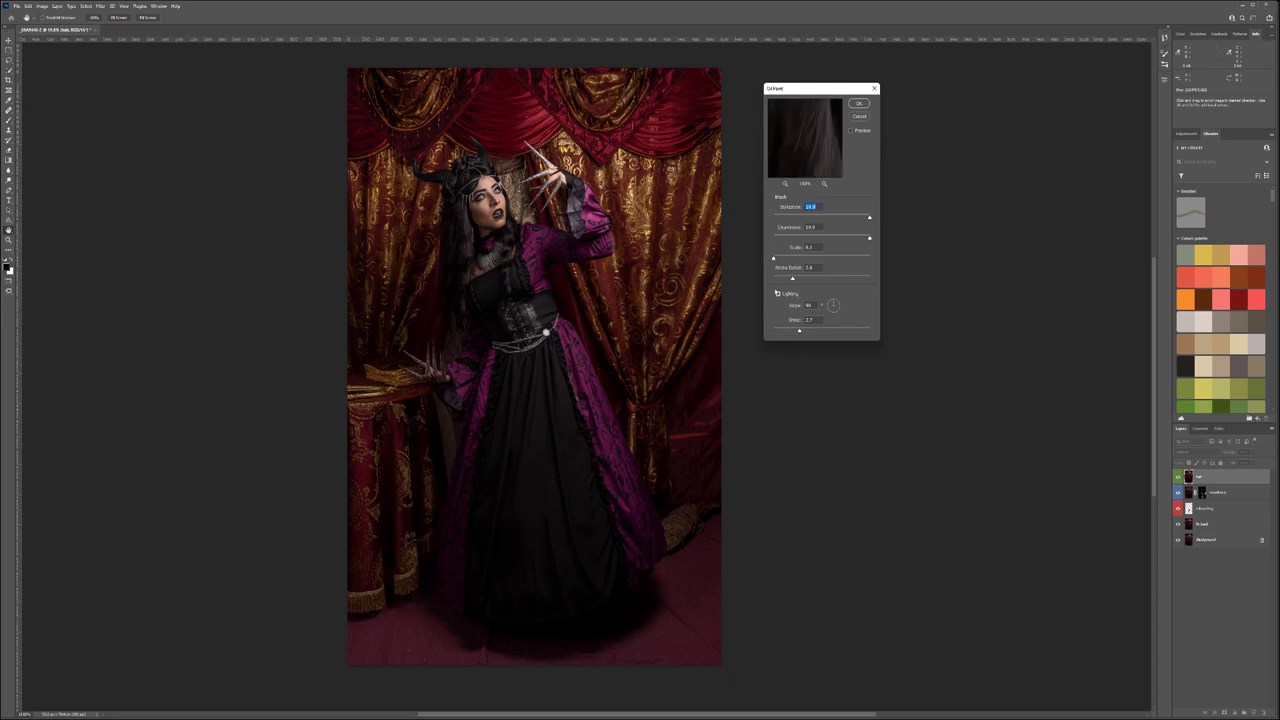
pyautogui.click(779, 294)
pyautogui.click(780, 294)
pyautogui.click(853, 103)
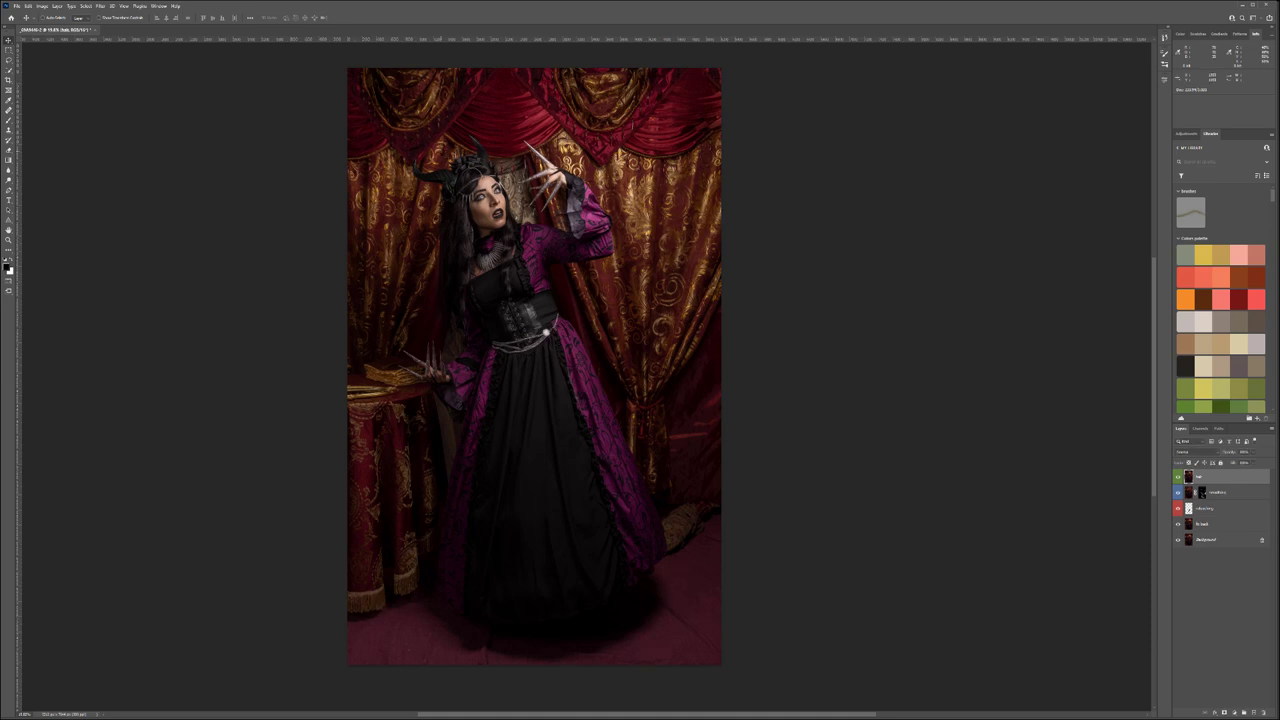
# Sharpen the hair layer with Unsharp Mask, adjusting the amount and using a radius of 1.0 pixels.
pyautogui.click(100, 6)
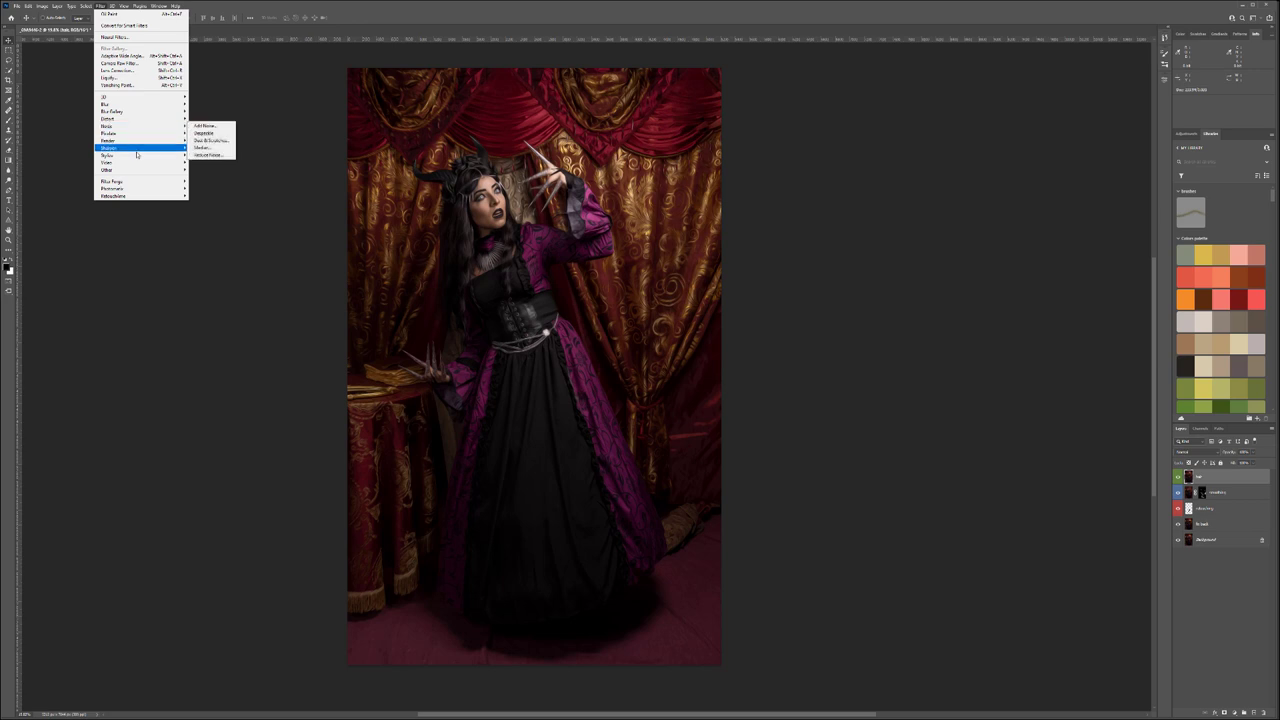
pyautogui.moveTo(138, 157)
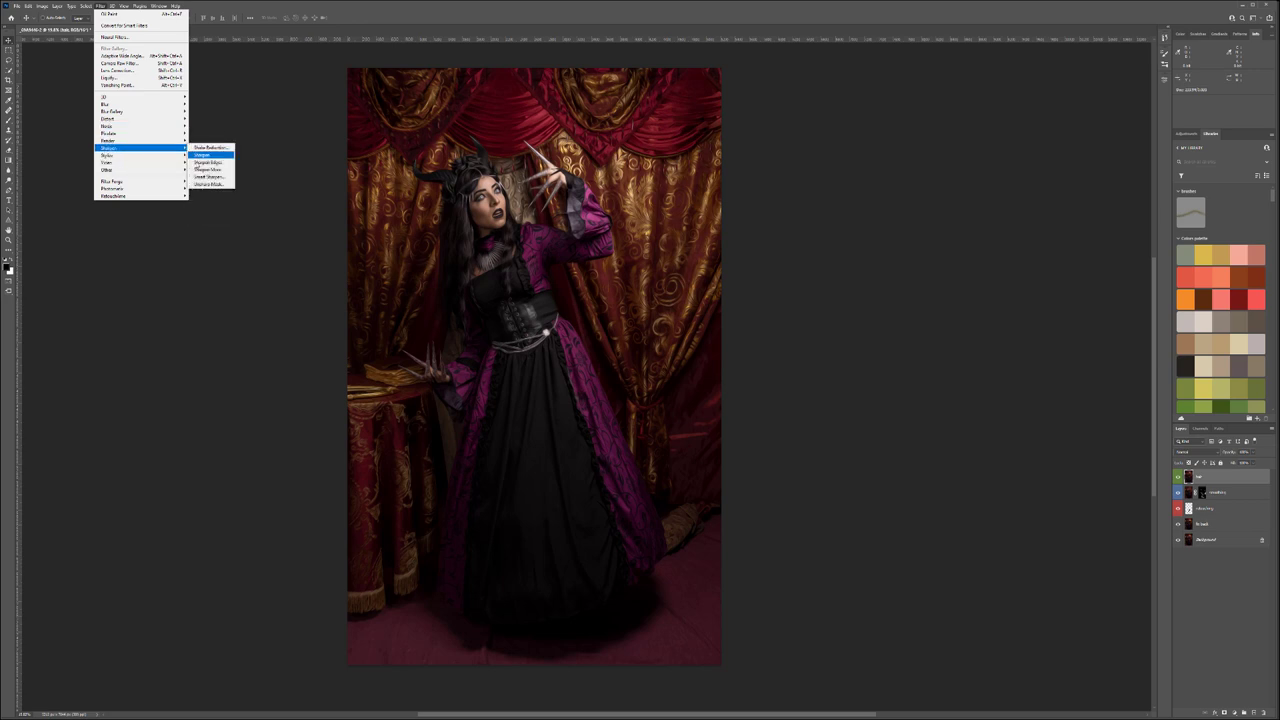
pyautogui.click(210, 184)
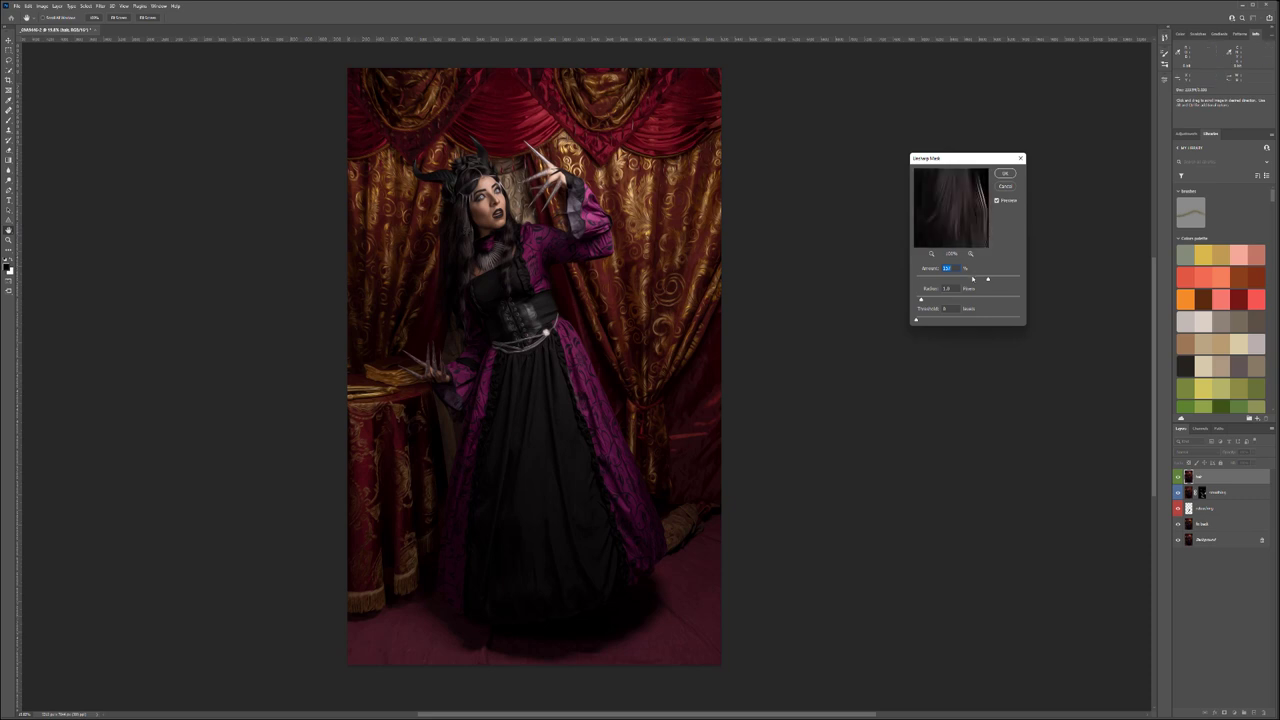
pyautogui.moveTo(980, 279); pyautogui.dragTo(986, 279)
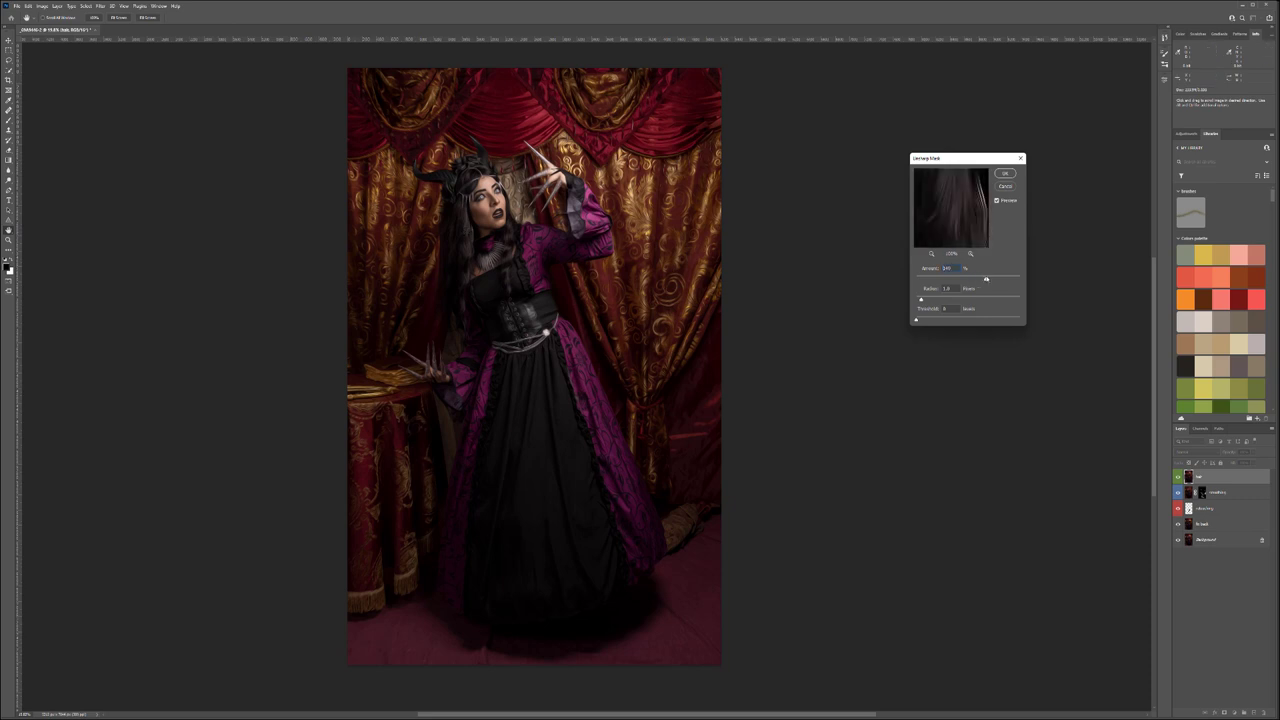
pyautogui.click(1005, 175)
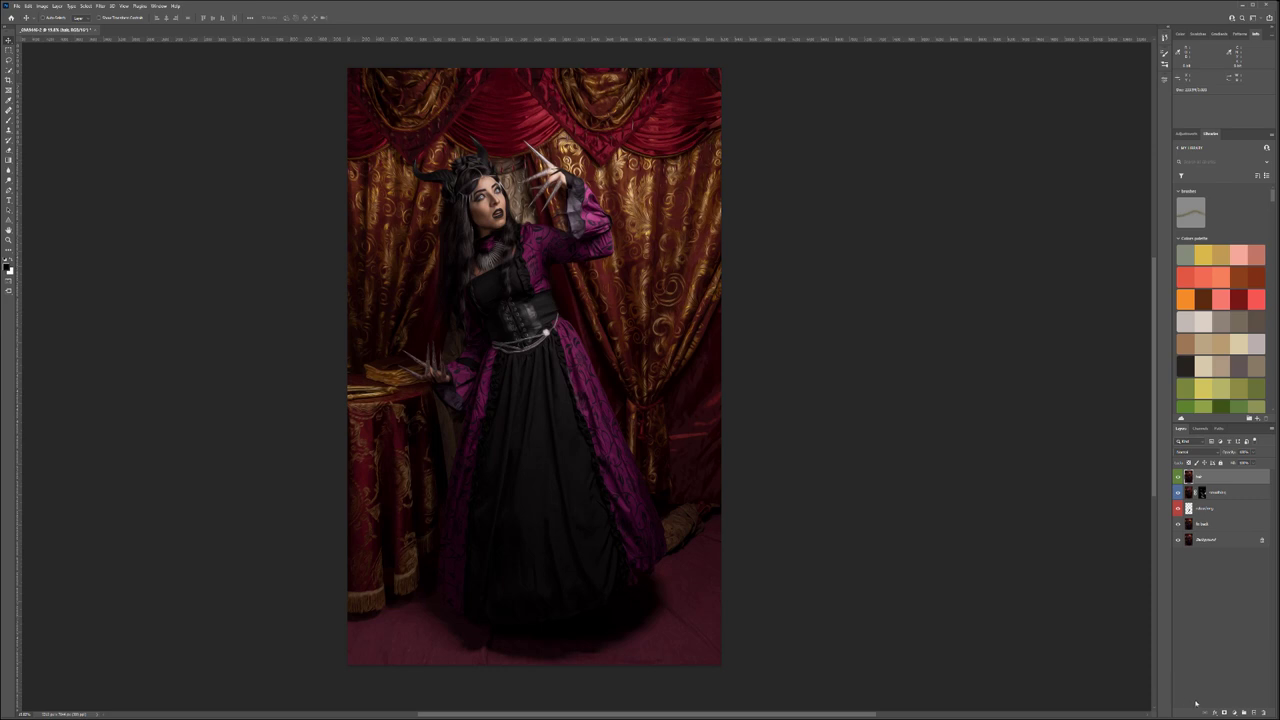
# Hide the hair layer with a black layer mask and ready the Brush with white as the foreground color.
pyautogui.click(1224, 712)
pyautogui.click(9, 128)
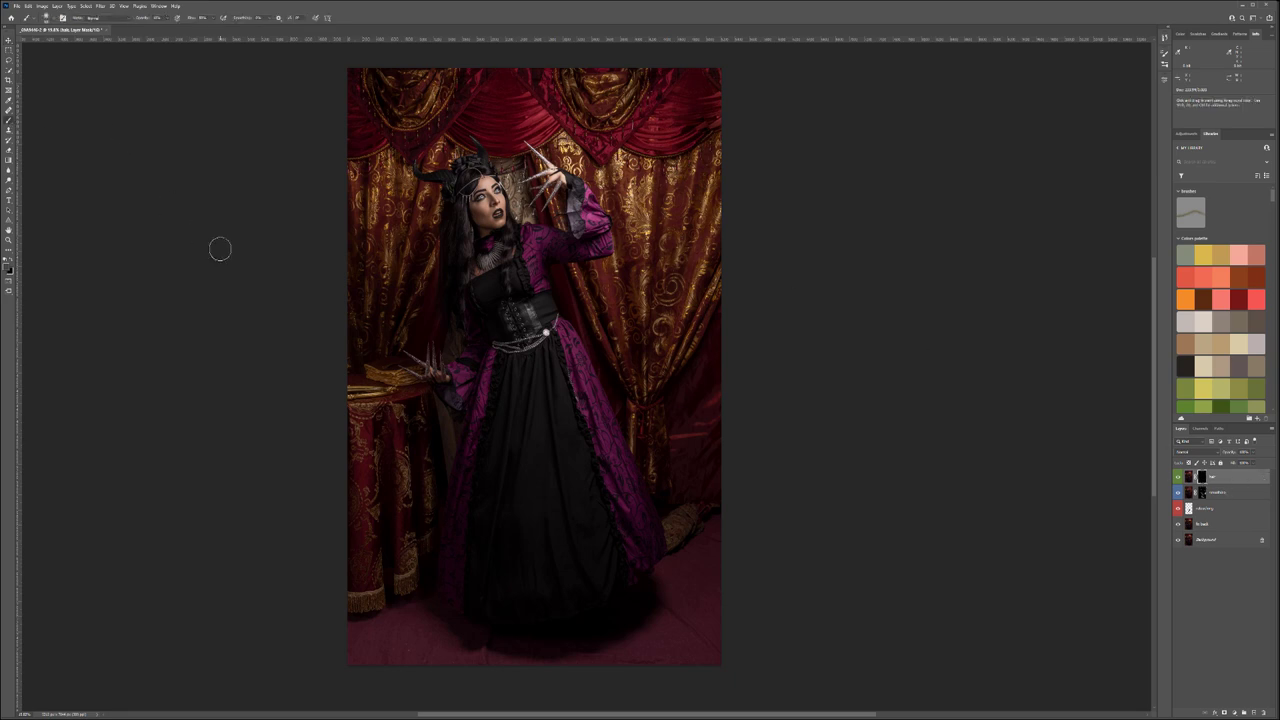
pyautogui.press('x')
# Reduce the brush size and paint white on the hair layer's mask over the long hair beside the face and earring.
pyautogui.scroll(3, 450, 158)
pyautogui.scroll(3, 457, 366)
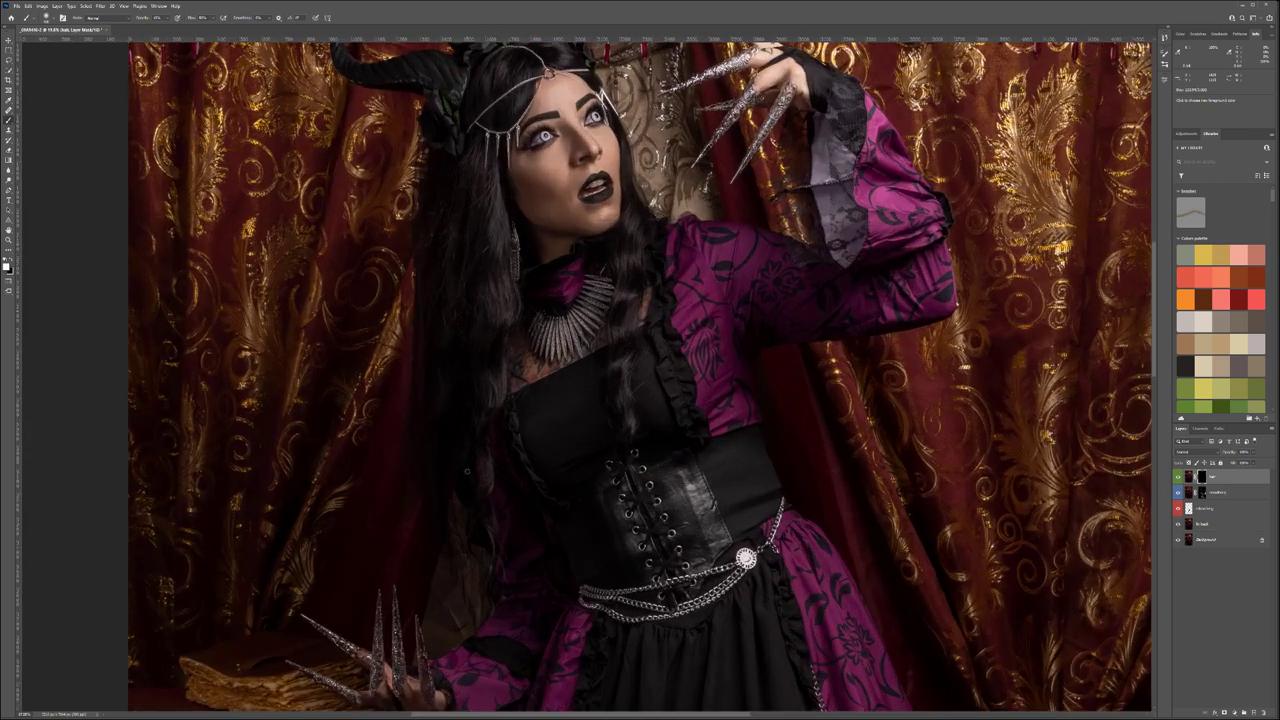
pyautogui.scroll(2, 478, 425)
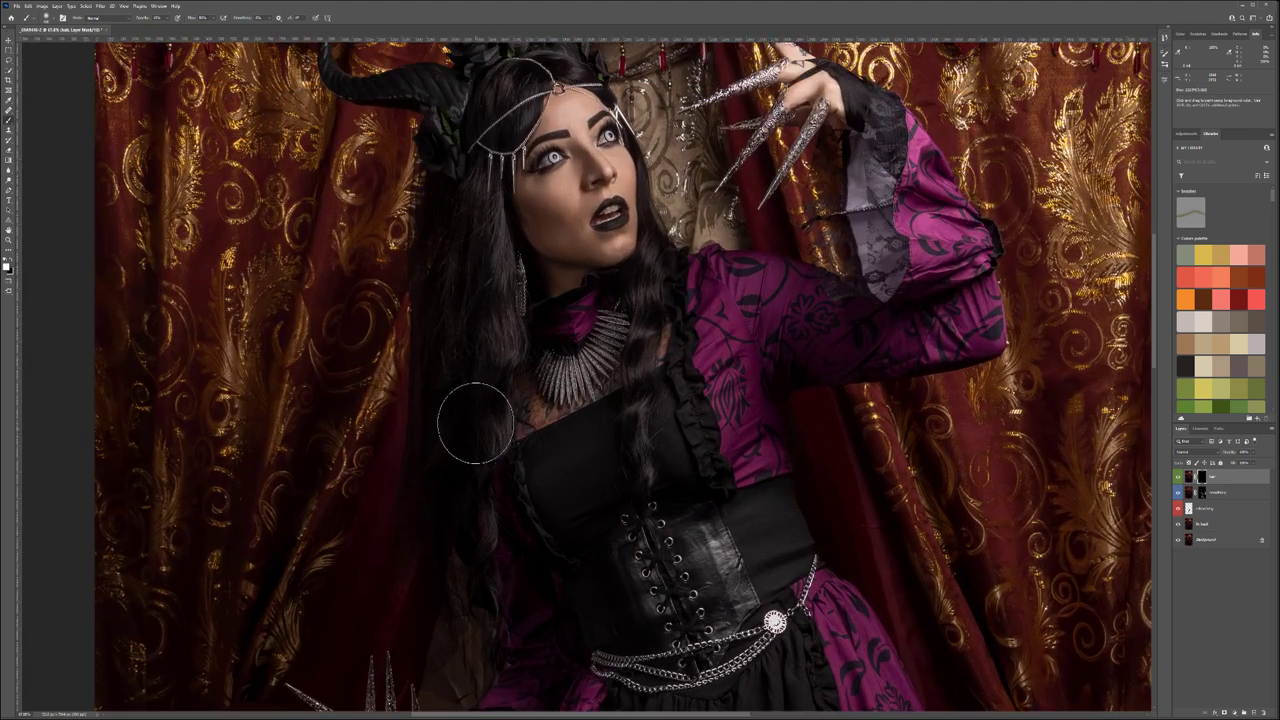
pyautogui.press('[')
pyautogui.press('[')
pyautogui.press('[')
pyautogui.moveTo(505, 317); pyautogui.dragTo(474, 327)
pyautogui.scroll(5, 481, 279)
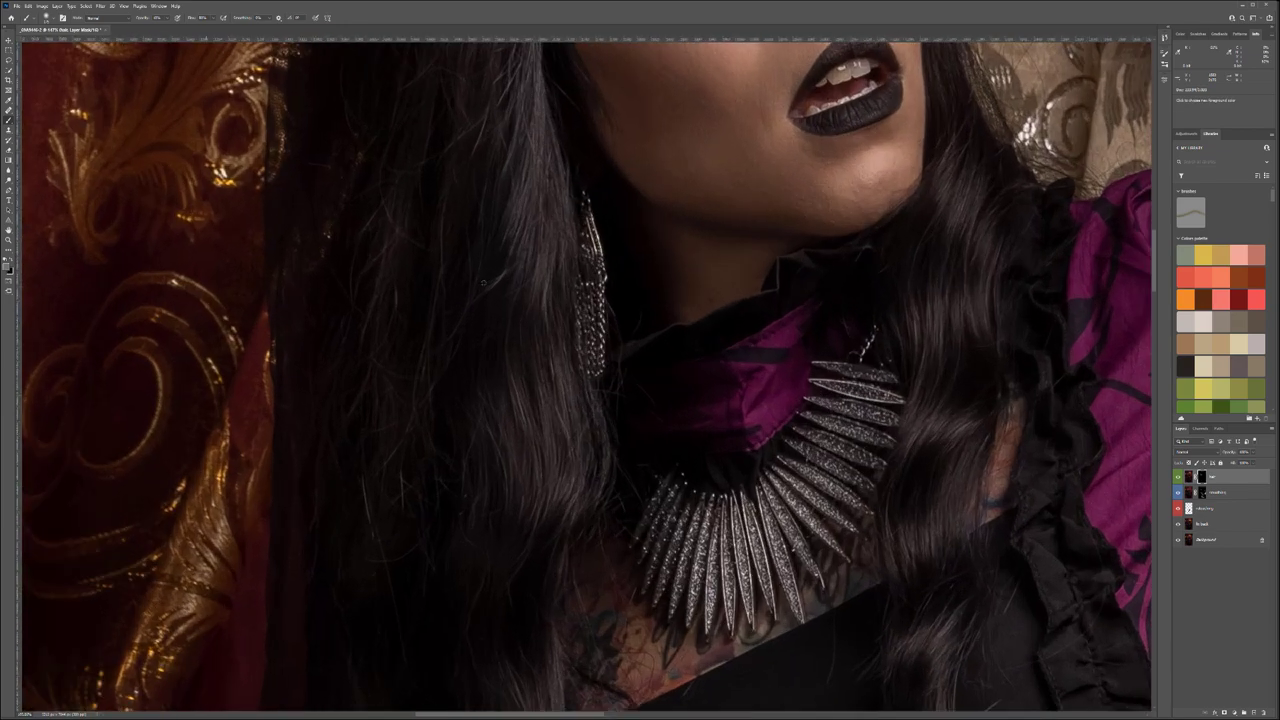
pyautogui.moveTo(555, 439); pyautogui.dragTo(600, 700)
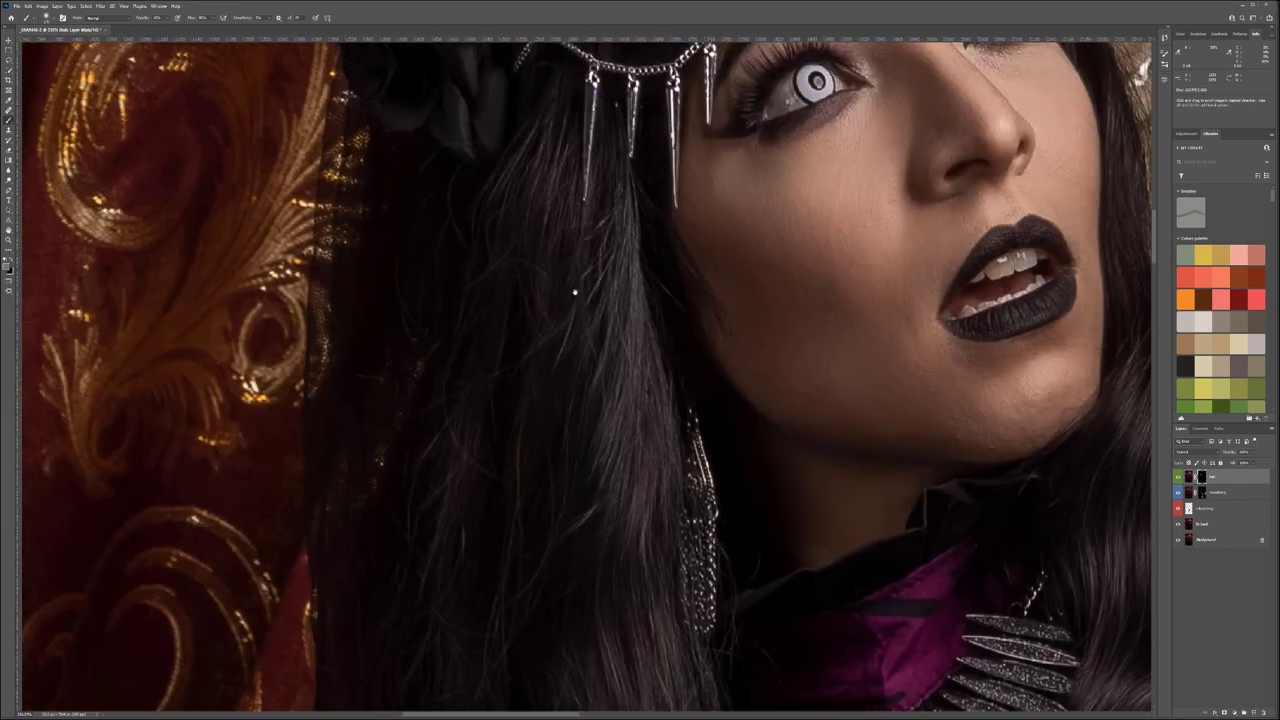
pyautogui.moveTo(574, 291); pyautogui.dragTo(542, 707)
pyautogui.scroll(-2, 541, 706)
# Reveal the hair layer's effect through the mask on the crown of the head, around the chain headpiece.
pyautogui.scroll(6, 633, 327)
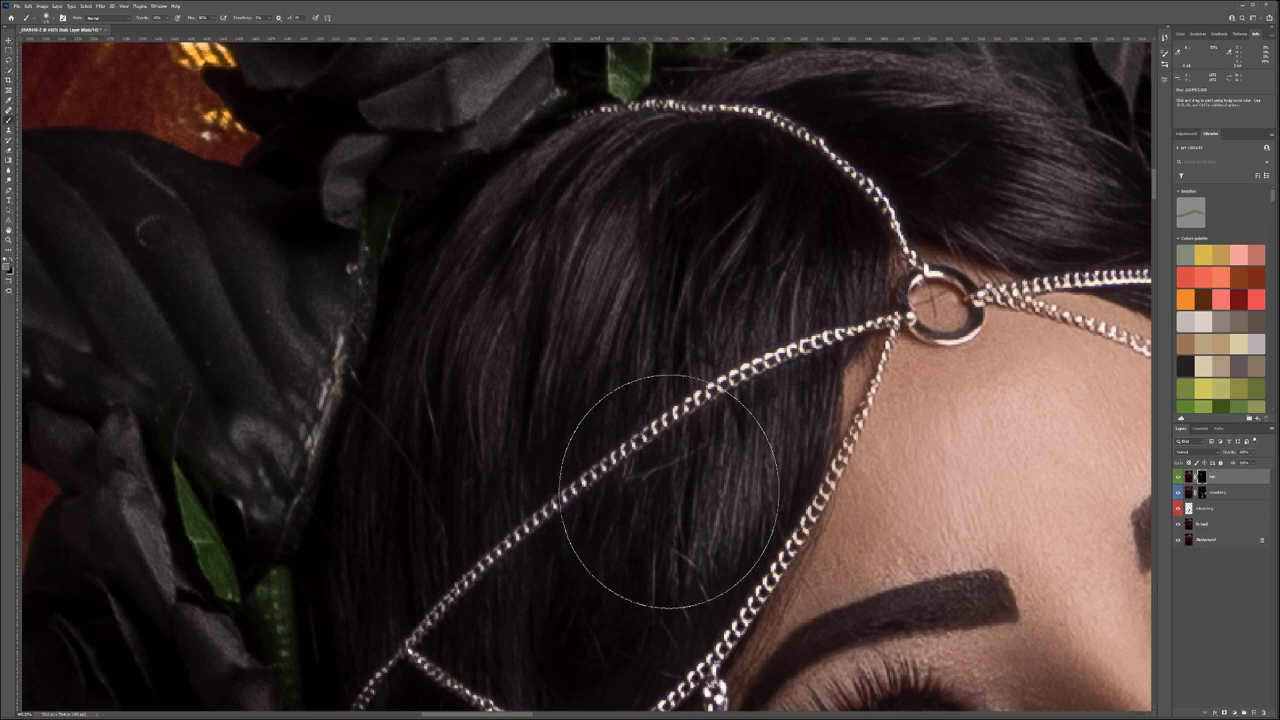
pyautogui.moveTo(726, 306); pyautogui.dragTo(271, 511)
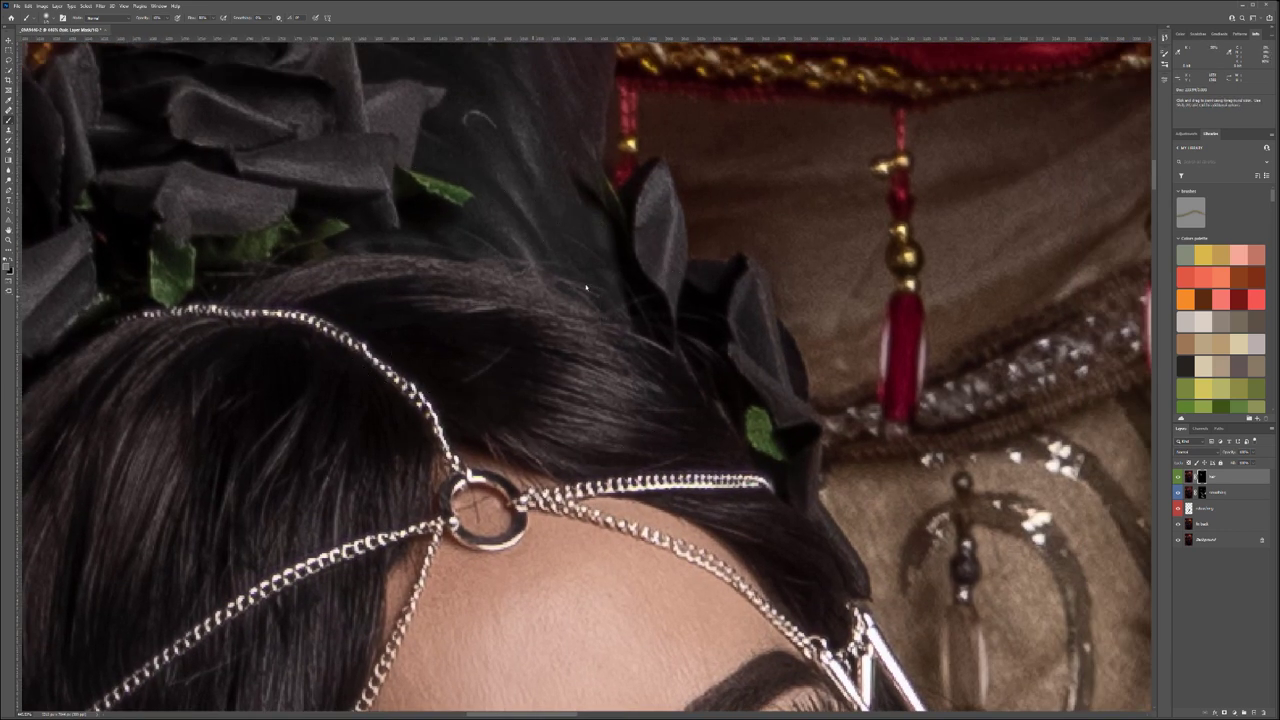
pyautogui.scroll(-5, 428, 345)
pyautogui.moveTo(390, 405); pyautogui.dragTo(585, 62)
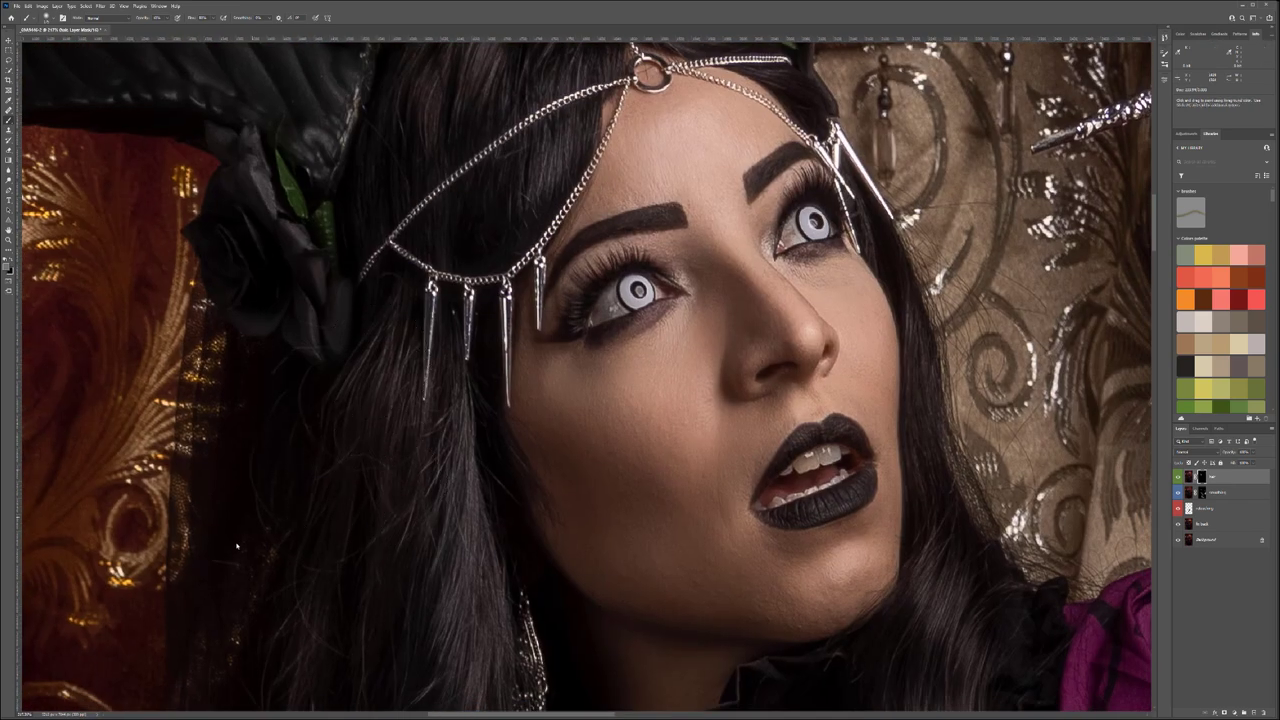
# Reduce the brush size further and refine the hair mask along the headpiece chains and the strands framing the face.
pyautogui.scroll(3, 629, 237)
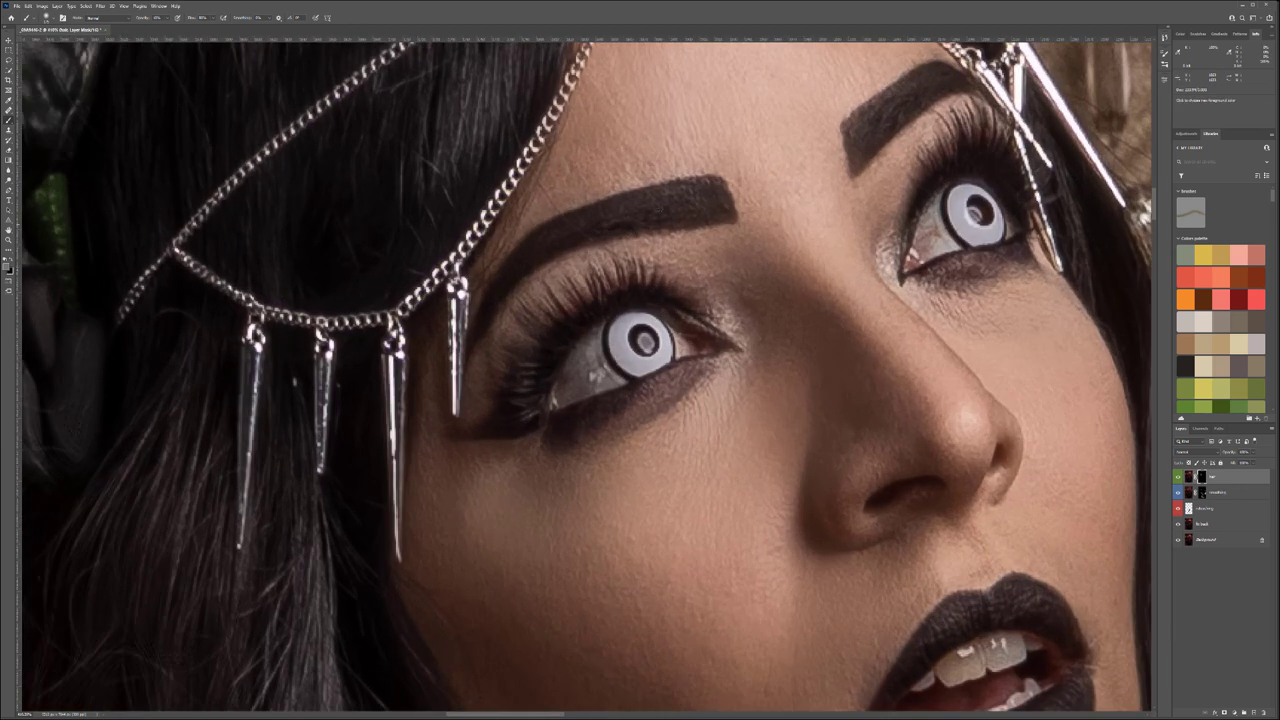
pyautogui.press('[')
pyautogui.press('[')
pyautogui.press('[')
pyautogui.press('[')
pyautogui.click(698, 201)
pyautogui.moveTo(830, 342); pyautogui.dragTo(609, 508)
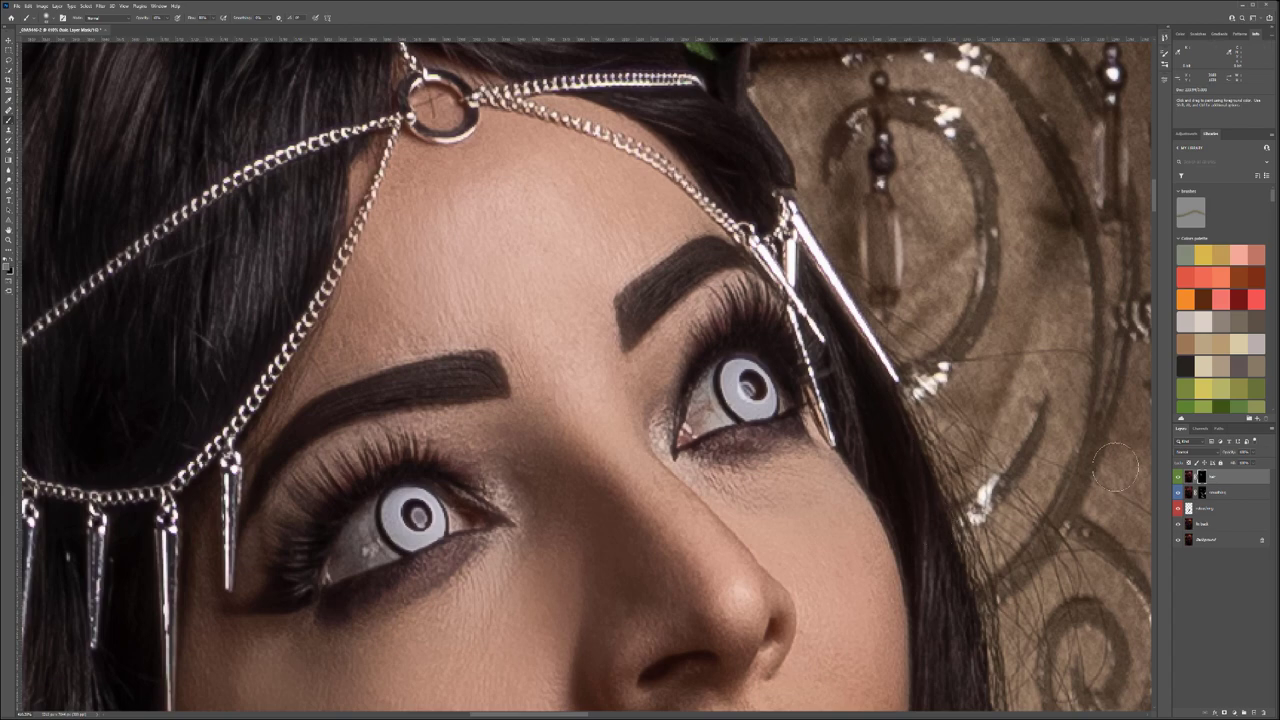
pyautogui.scroll(-1, 941, 520)
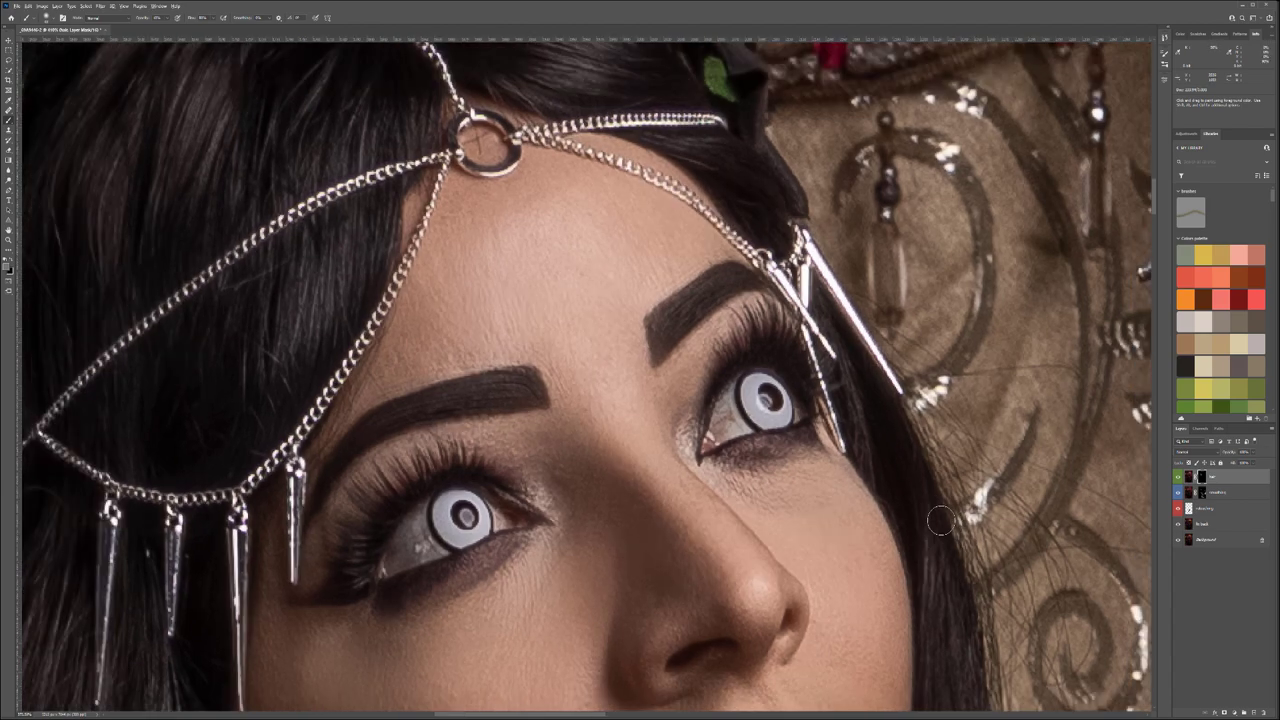
# Continue painting the hair mask down the wavy strands over the shoulder and chest, and check the hair across the whole portrait.
pyautogui.scroll(-6, 941, 520)
pyautogui.moveTo(590, 600); pyautogui.dragTo(229, 324)
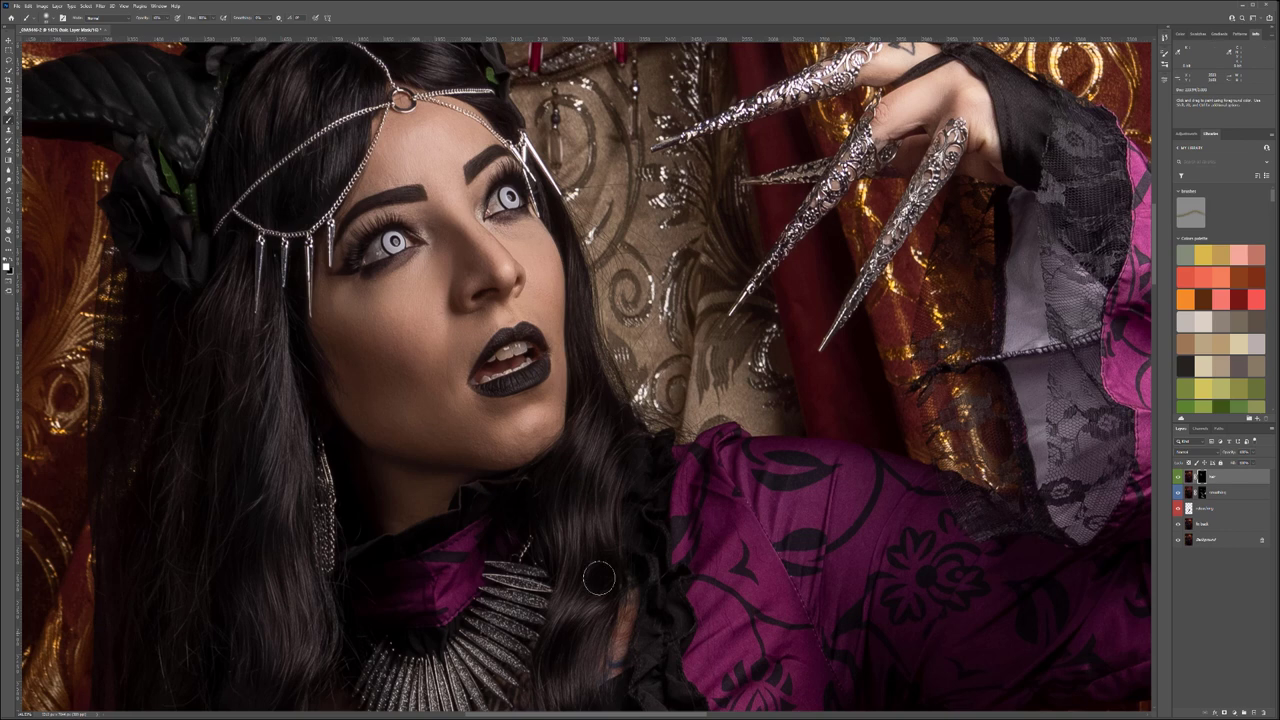
pyautogui.moveTo(585, 668); pyautogui.dragTo(722, 432)
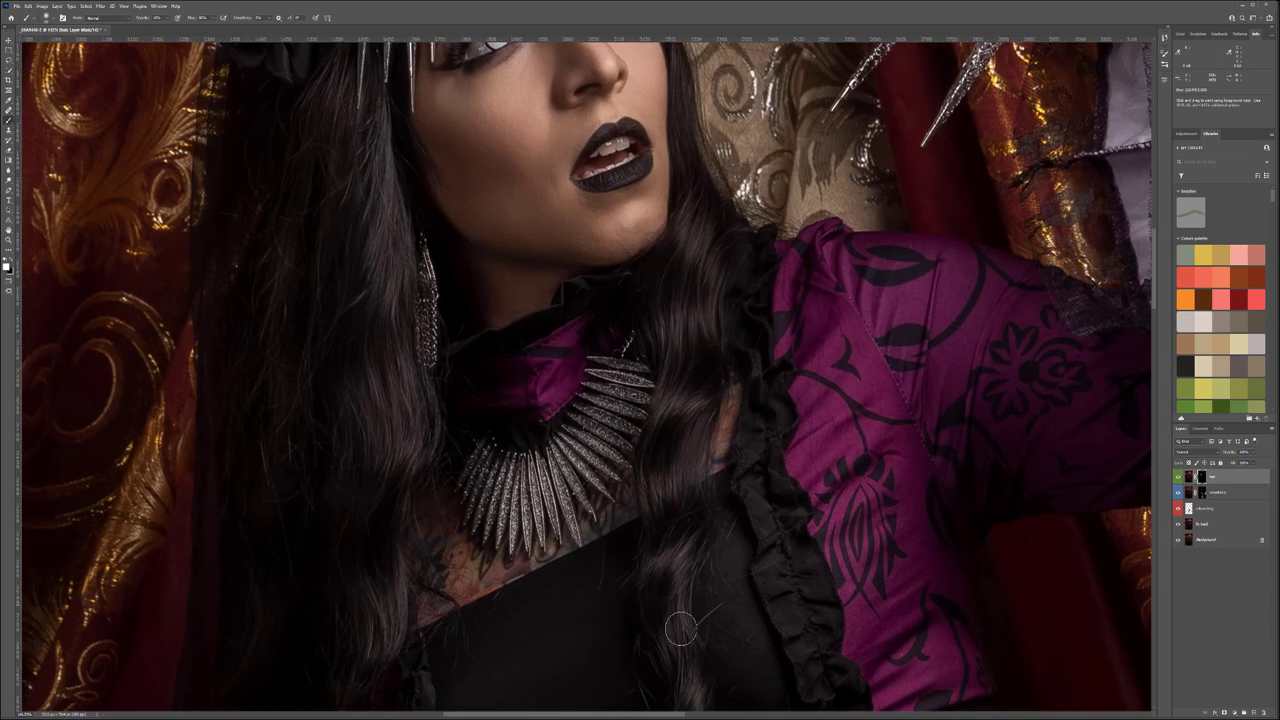
pyautogui.moveTo(674, 620); pyautogui.dragTo(729, 434)
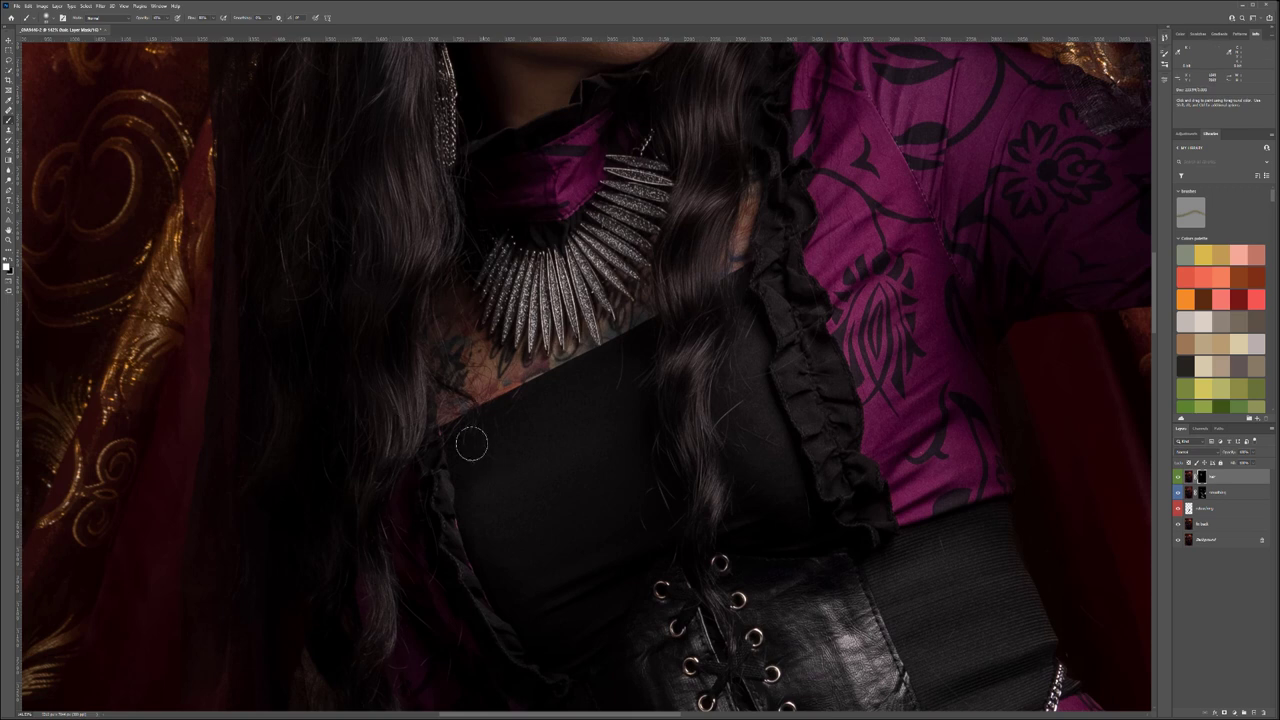
pyautogui.scroll(2, 379, 205)
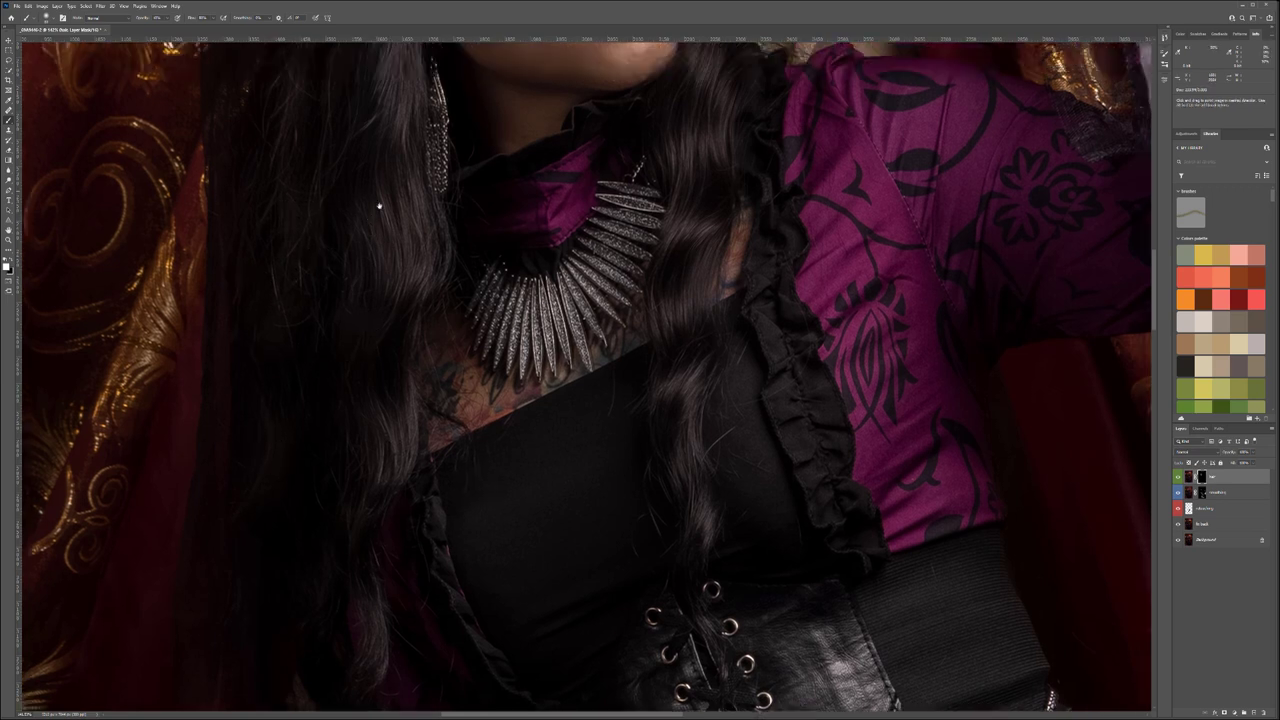
pyautogui.scroll(5, 379, 205)
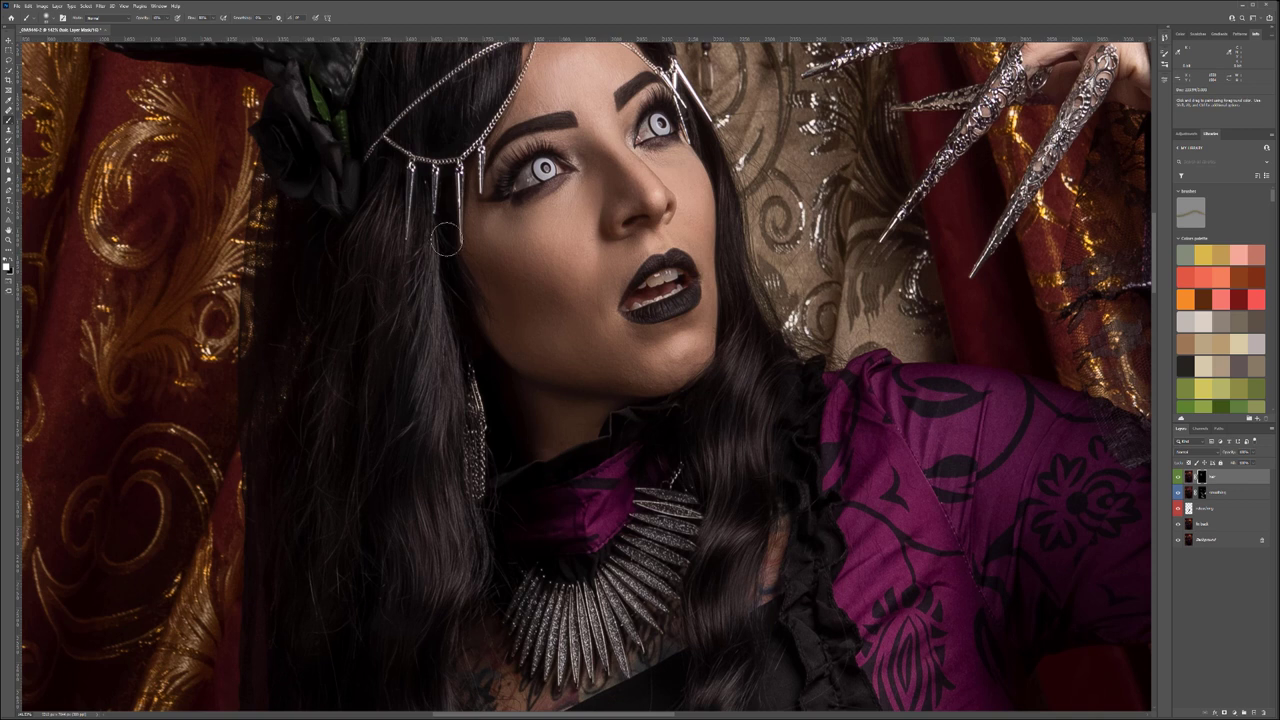
pyautogui.scroll(4, 417, 258)
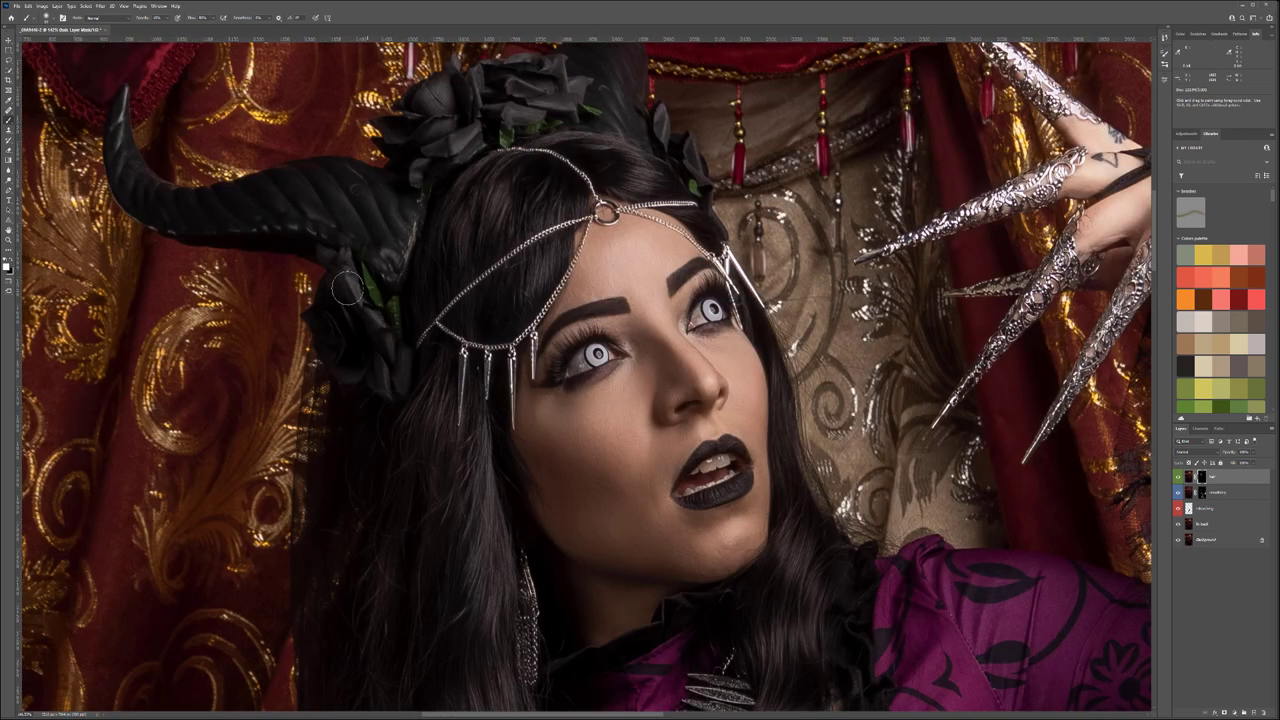
pyautogui.scroll(4, 347, 288)
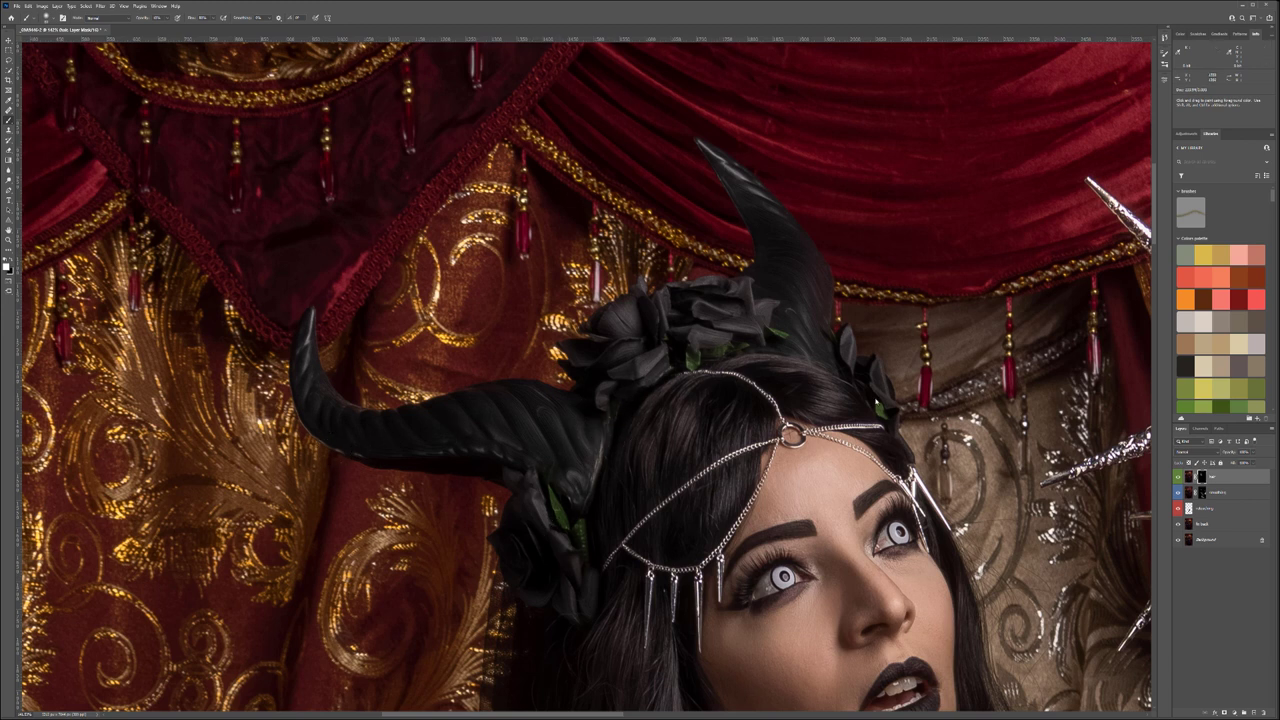
pyautogui.scroll(-5, 649, 436)
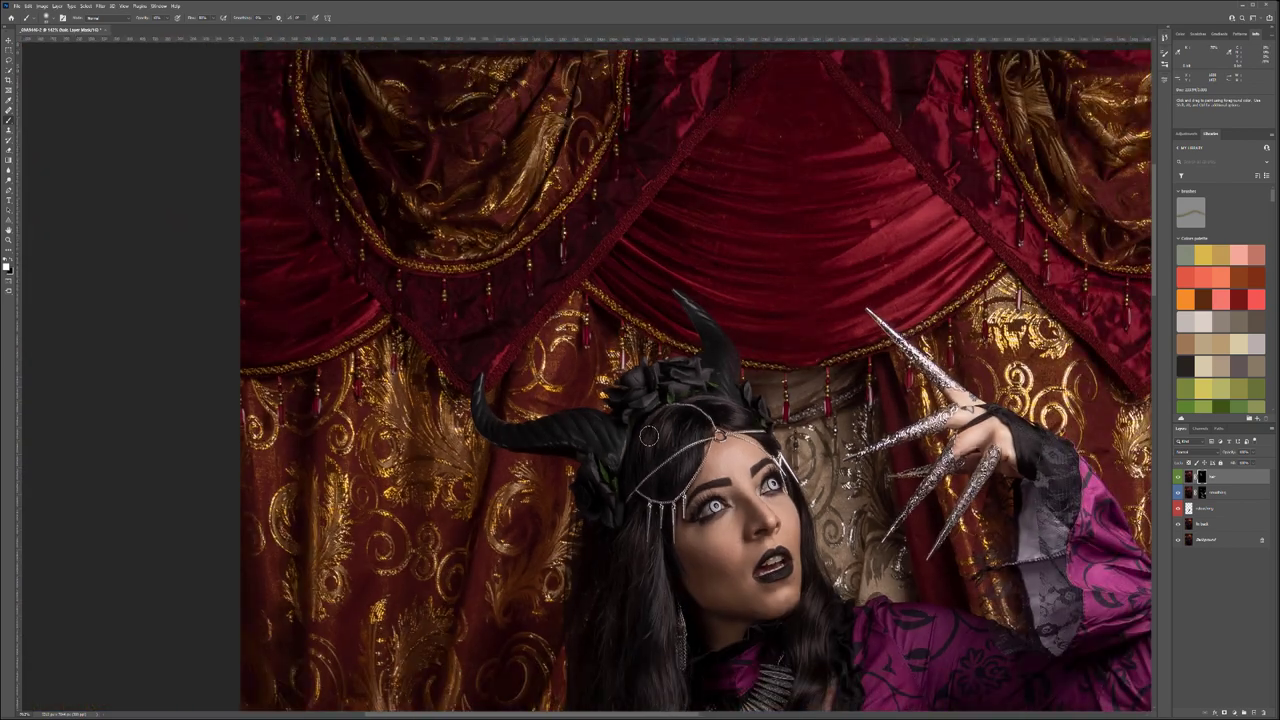
pyautogui.hotkey('ctrl', '0')
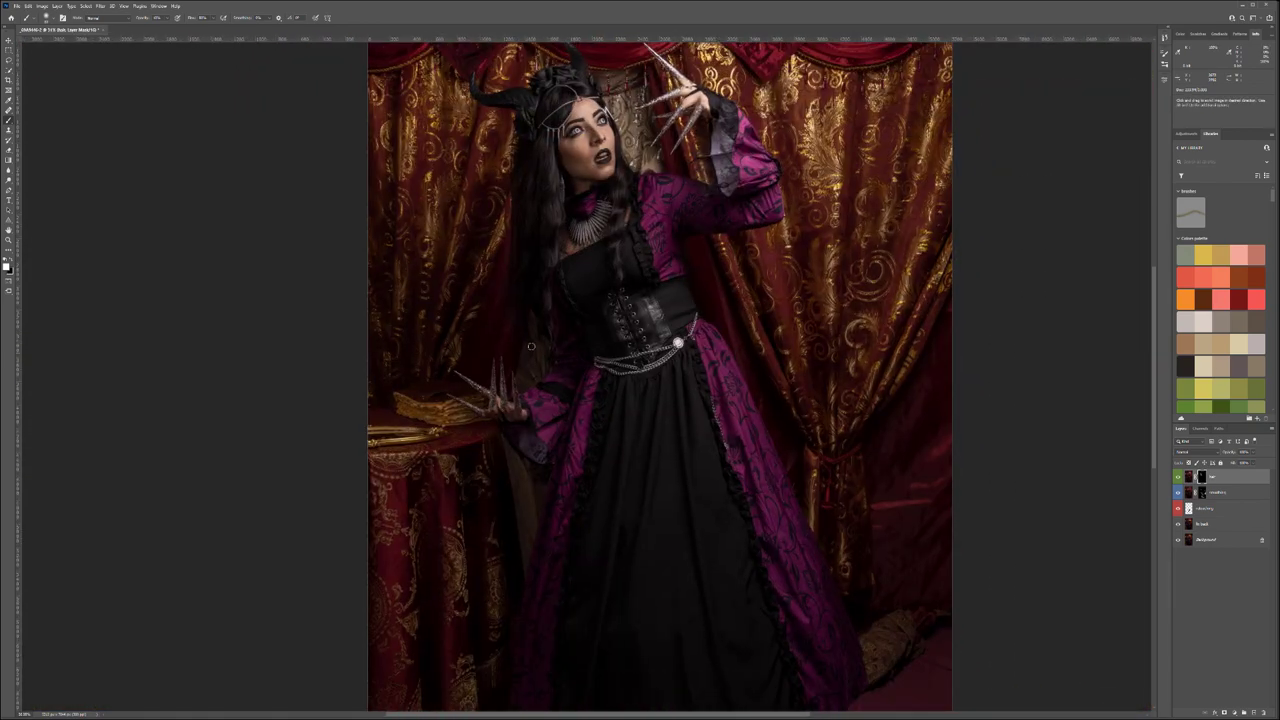
pyautogui.scroll(-2, 601, 406)
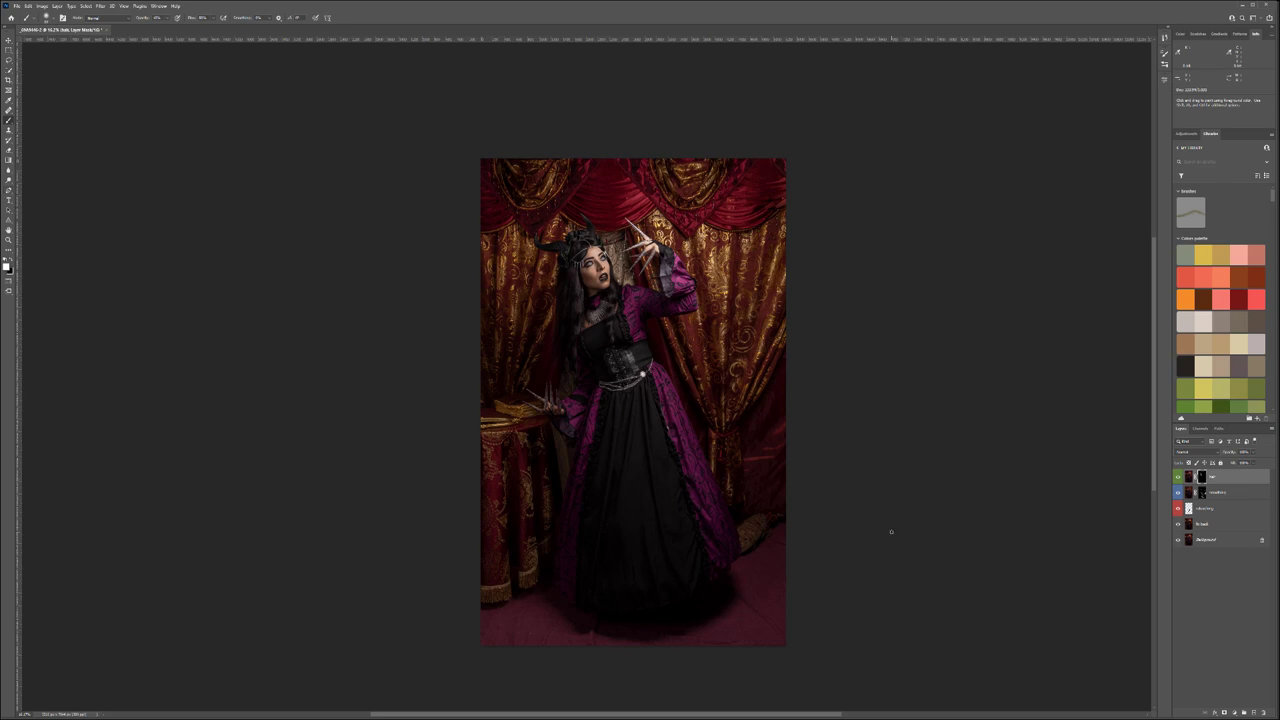
# Create a new layer above the hair layer and name it db.
pyautogui.click(1255, 712)
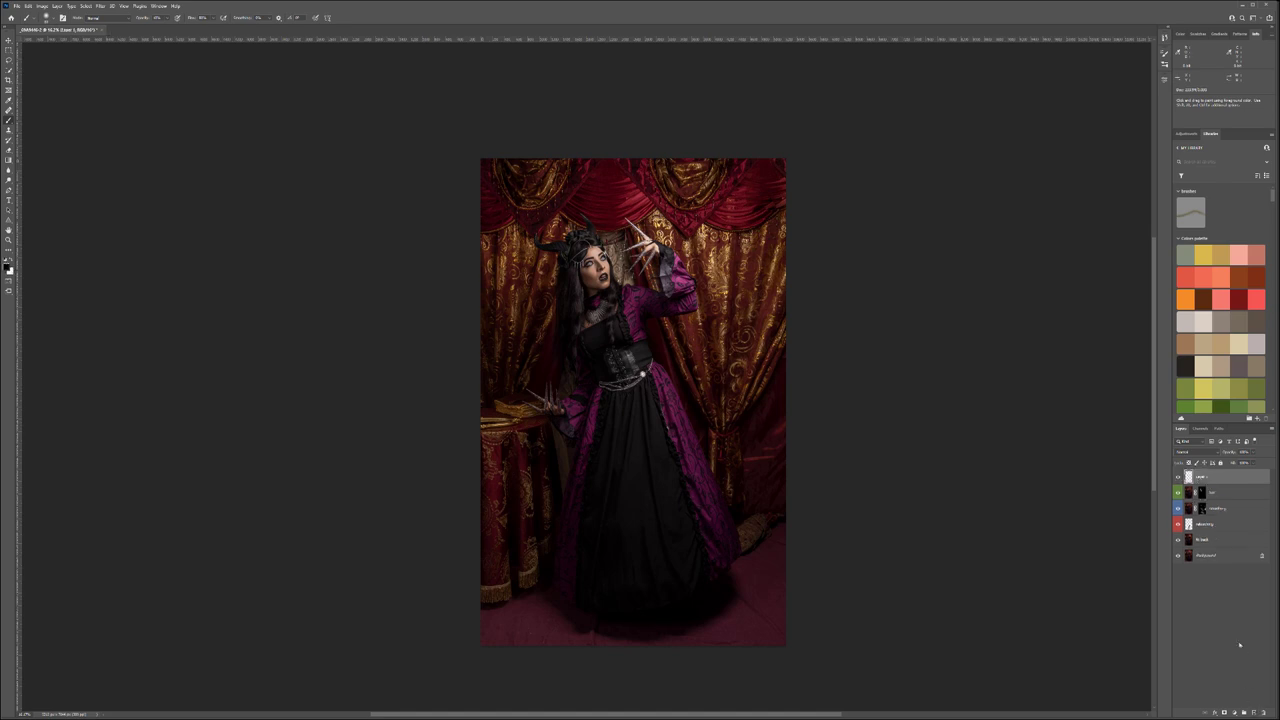
pyautogui.doubleClick(1202, 477)
pyautogui.write('db')
pyautogui.press('Return')
# Fill the db layer with 50% Gray and set its blending mode to Soft Light.
pyautogui.hotkey('shift', 'F5')
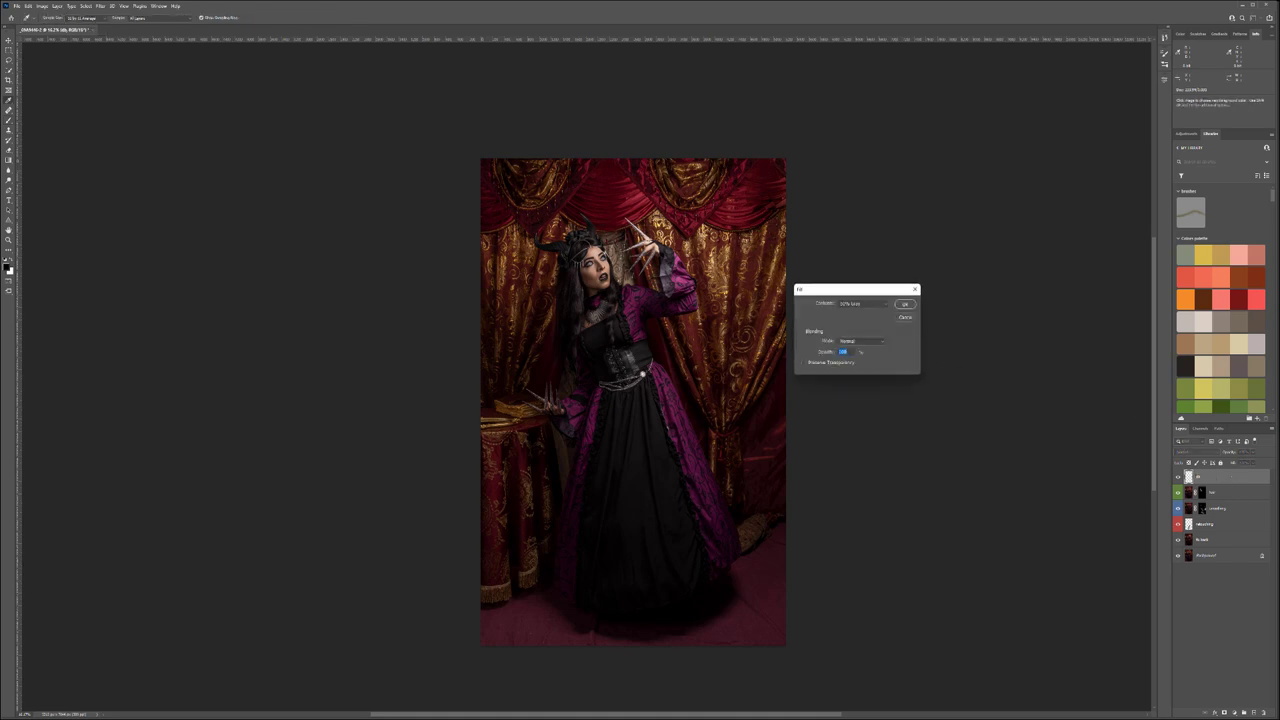
pyautogui.click(904, 303)
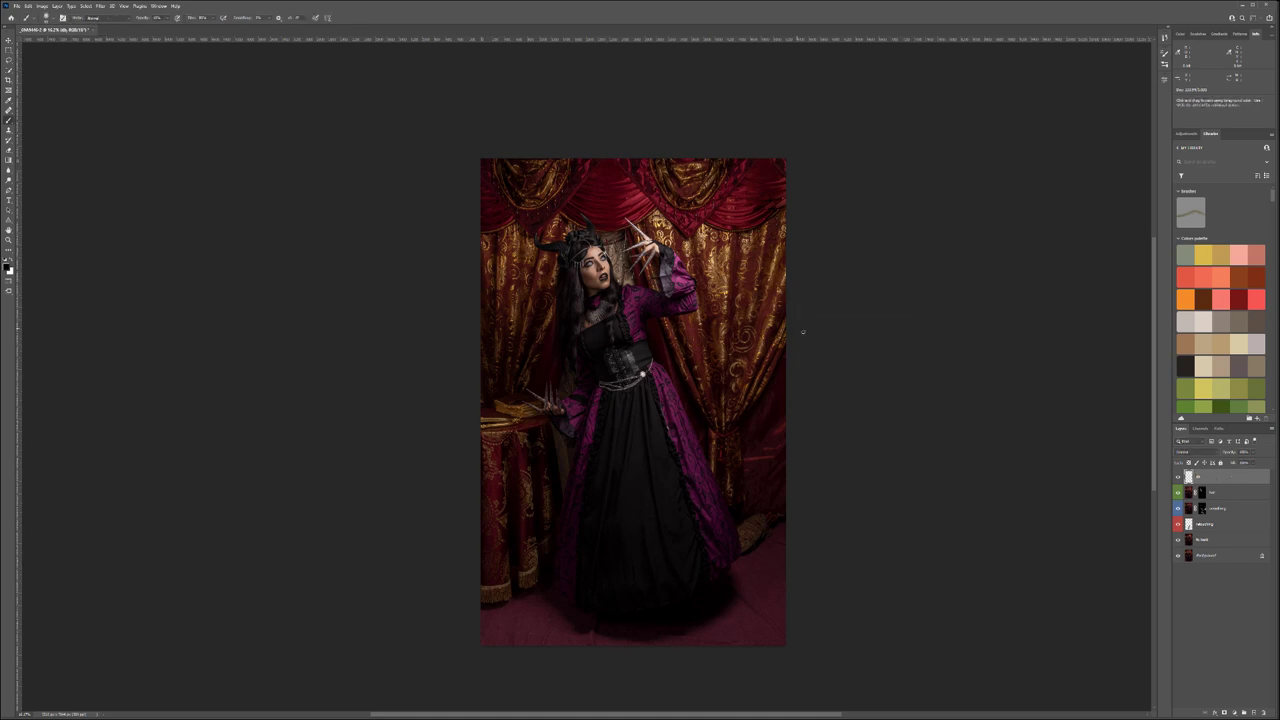
pyautogui.click(1204, 453)
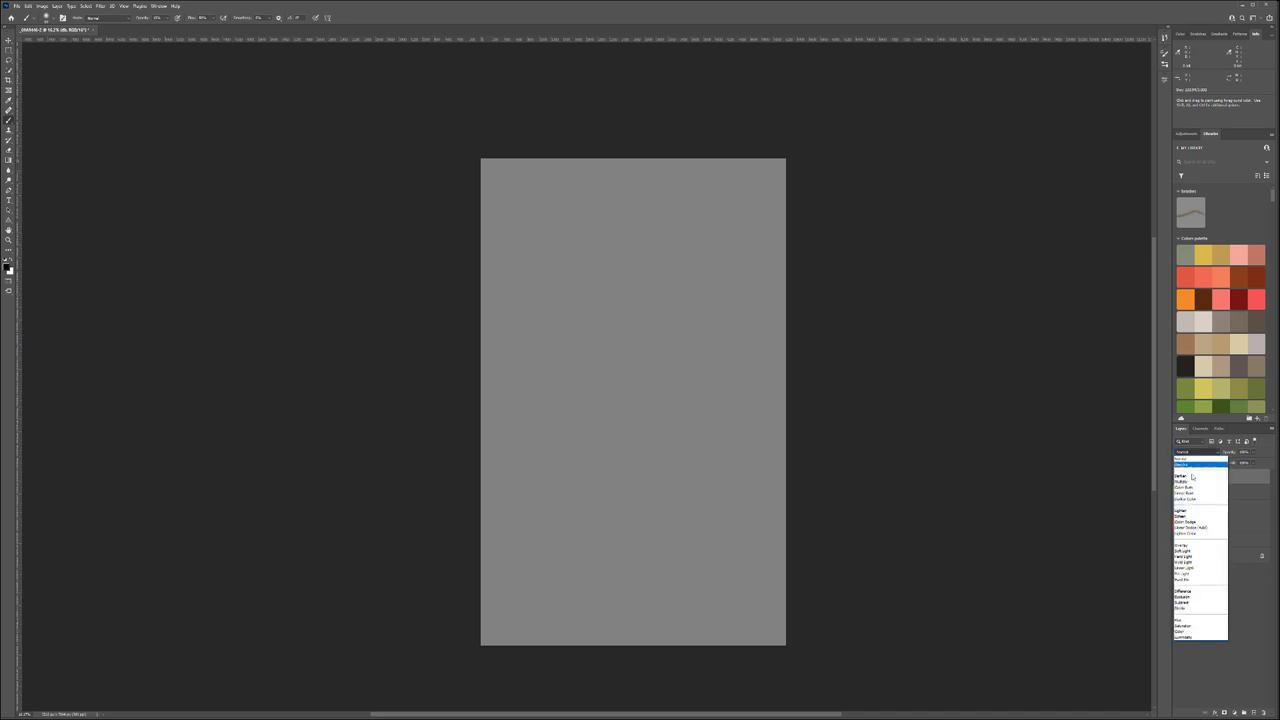
pyautogui.click(1203, 554)
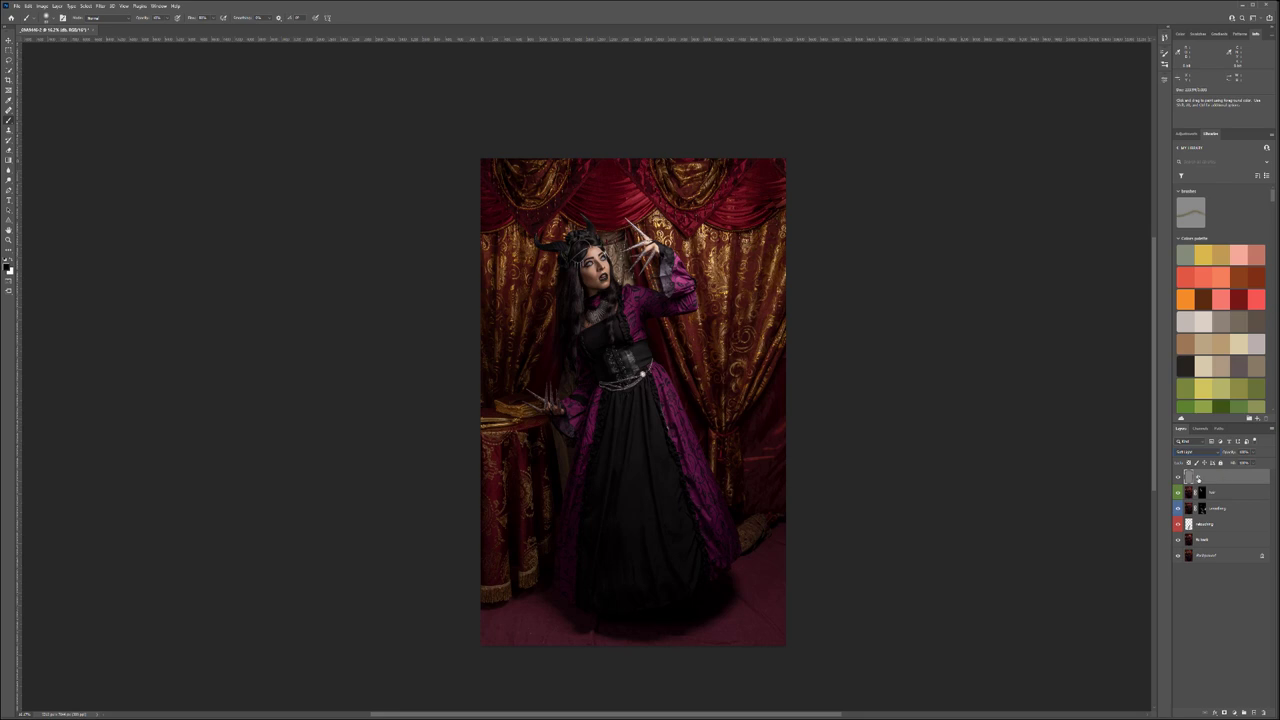
pyautogui.click(1203, 452)
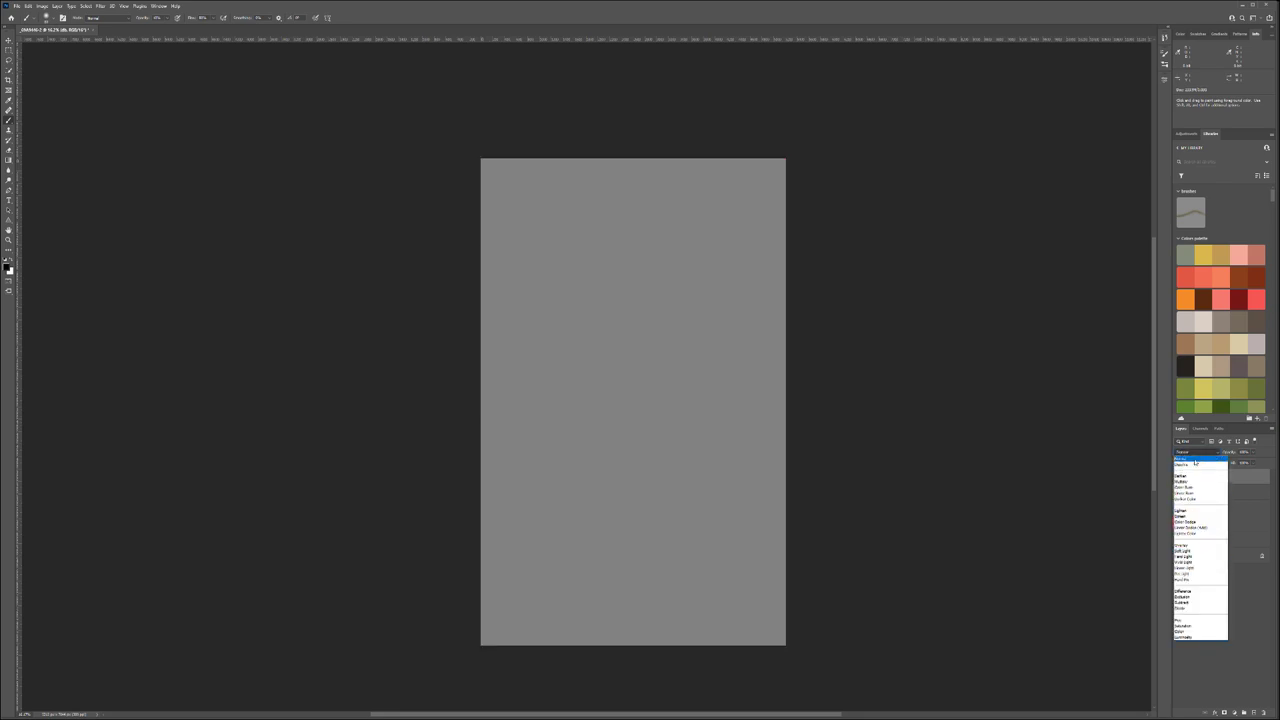
pyautogui.click(1188, 550)
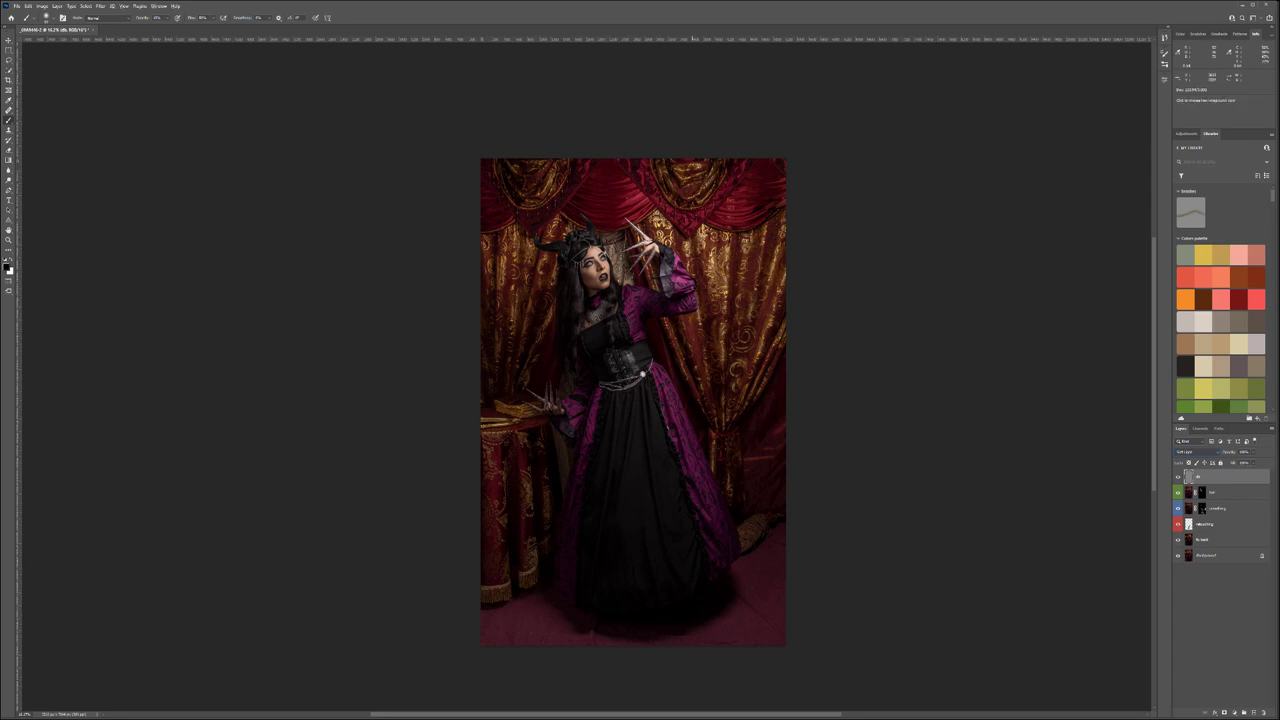
# Make the brush smaller to suit detailed work on the woman's face.
pyautogui.scroll(5, 578, 271)
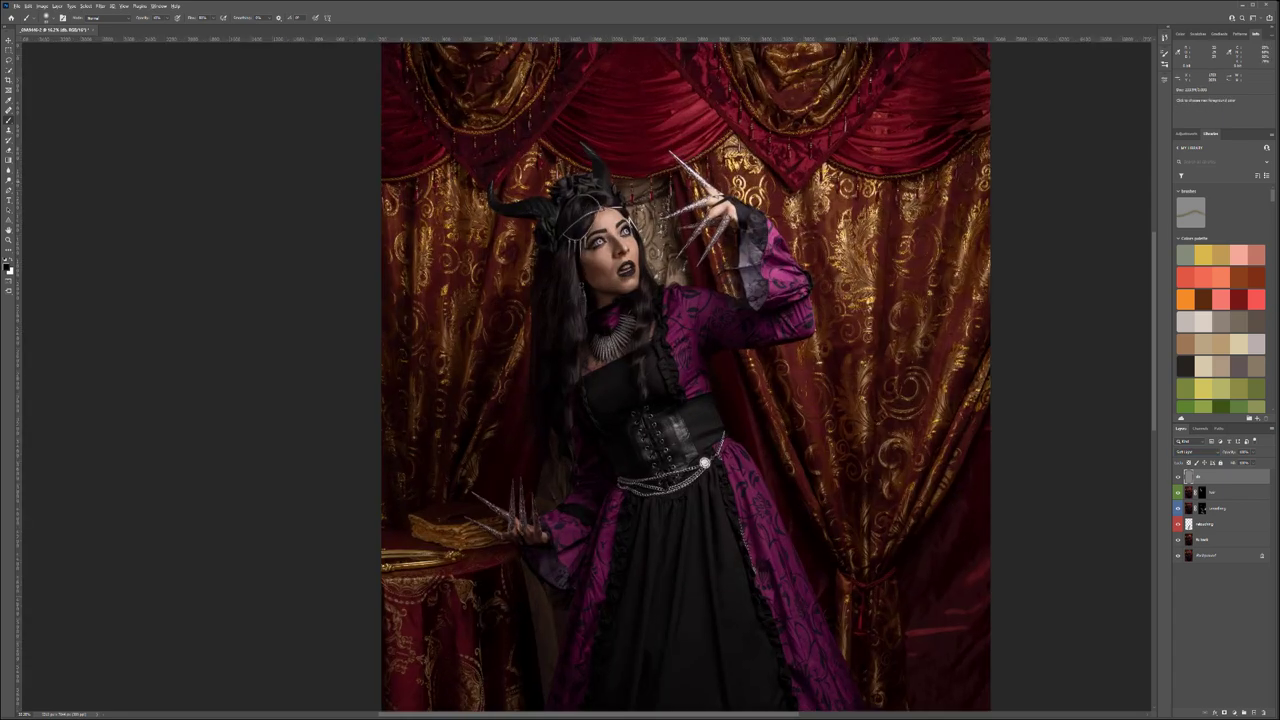
pyautogui.scroll(2, 499, 335)
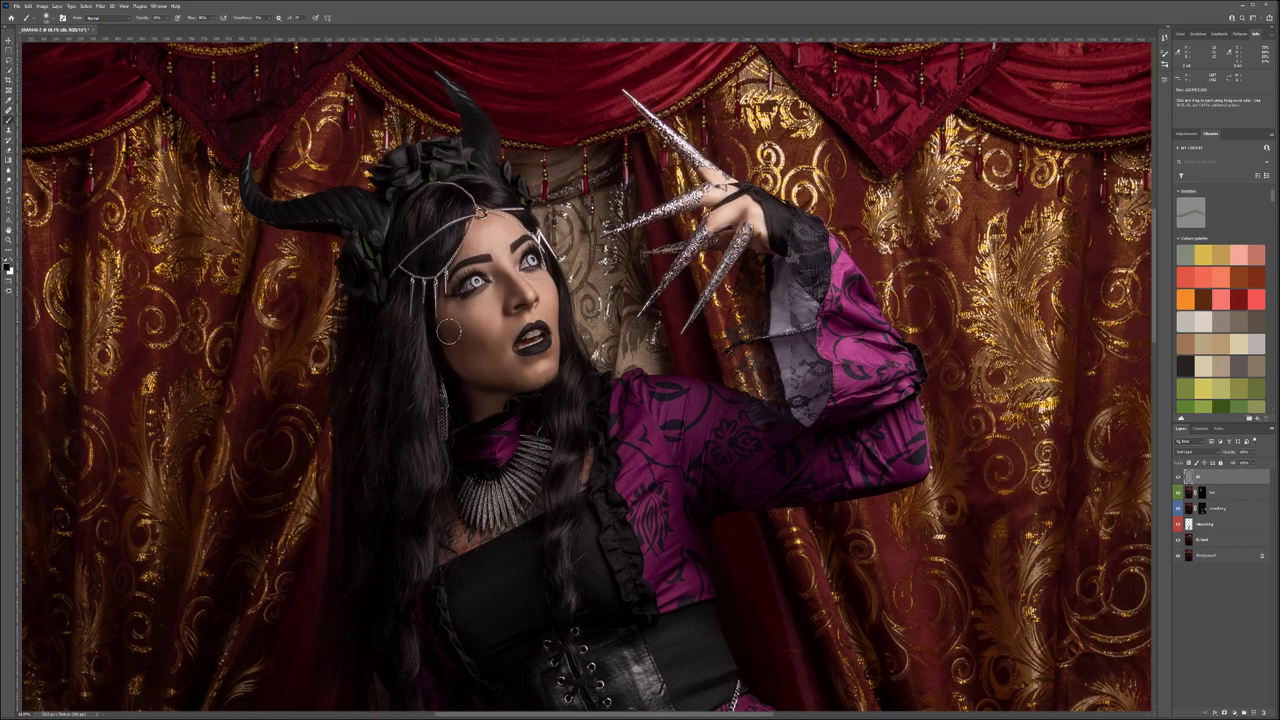
pyautogui.scroll(1, 486, 324)
pyautogui.scroll(1, 486, 324)
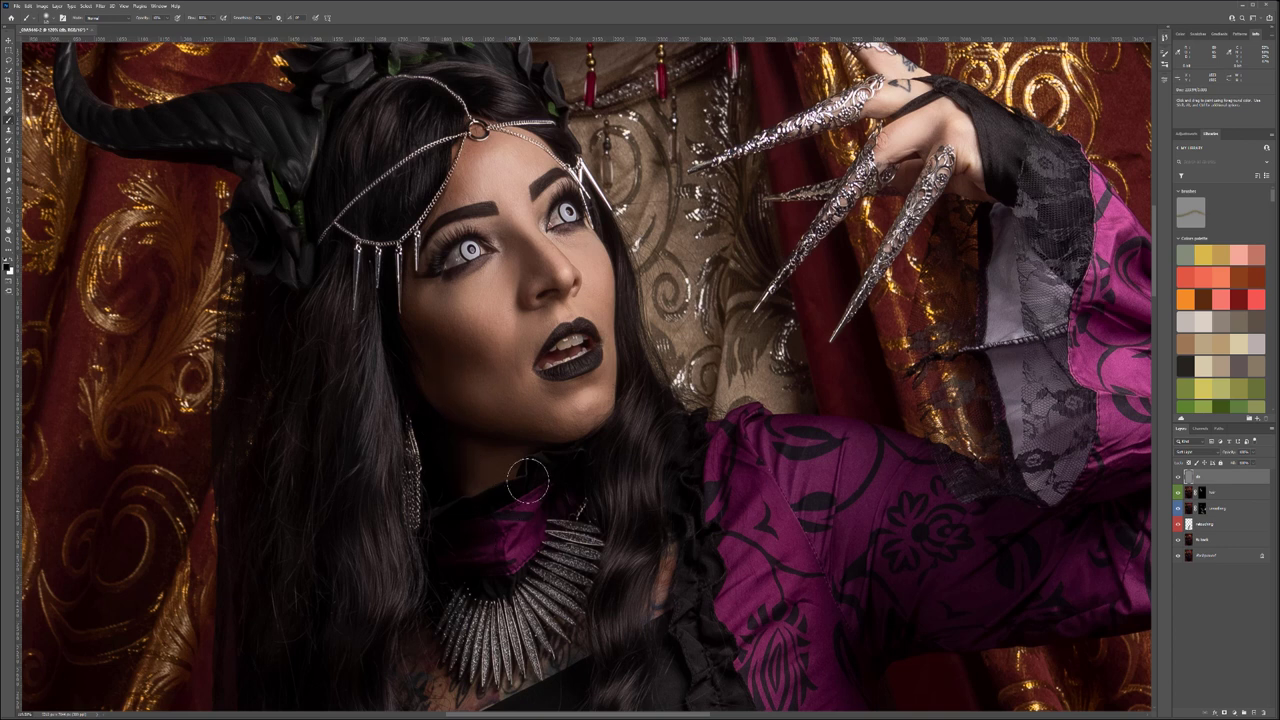
pyautogui.press('[')
pyautogui.press('[')
pyautogui.press('[')
pyautogui.press('[')
pyautogui.press('[')
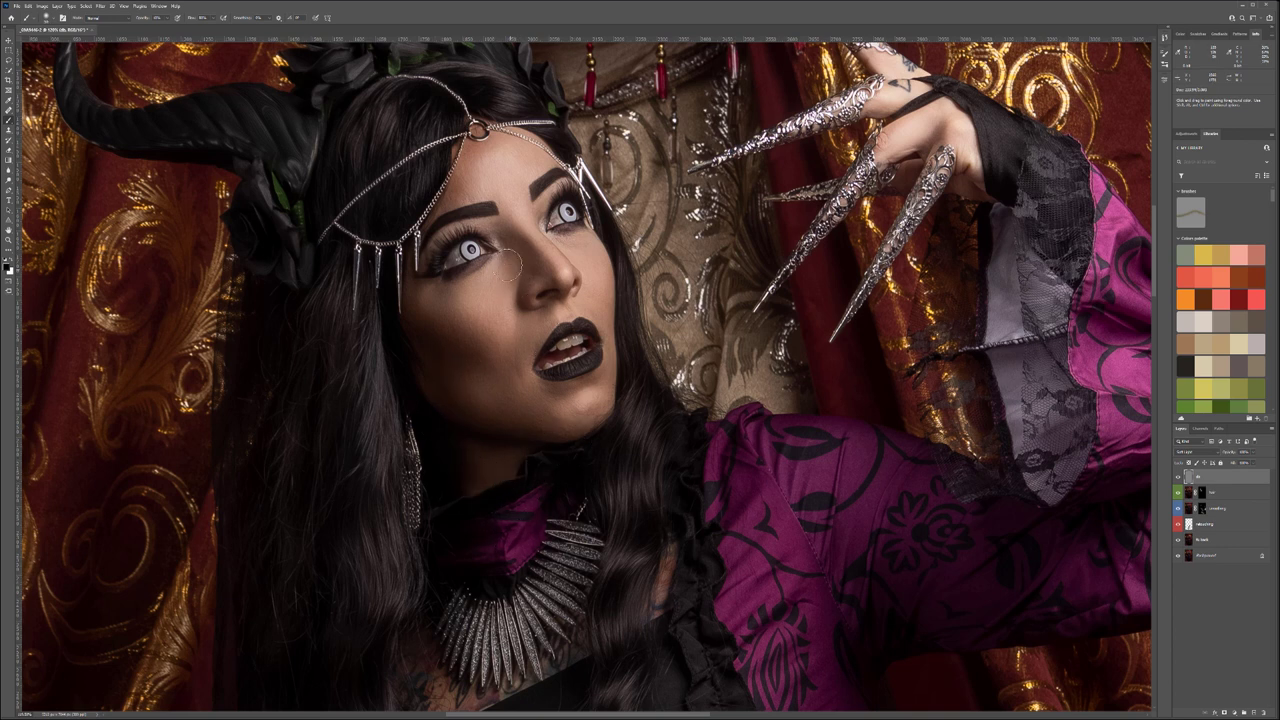
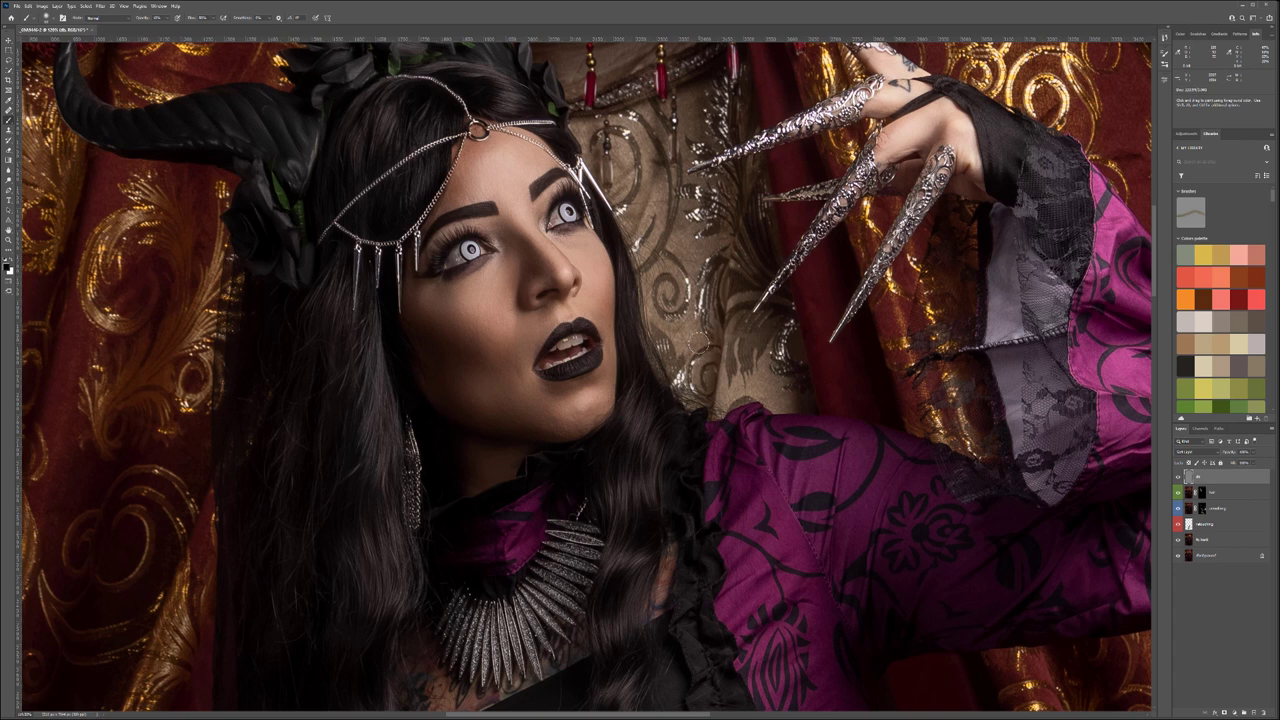
# Add a Black & White adjustment layer at the top of the stack and make the db layer active again.
pyautogui.click(1233, 714)
pyautogui.click(1274, 653)
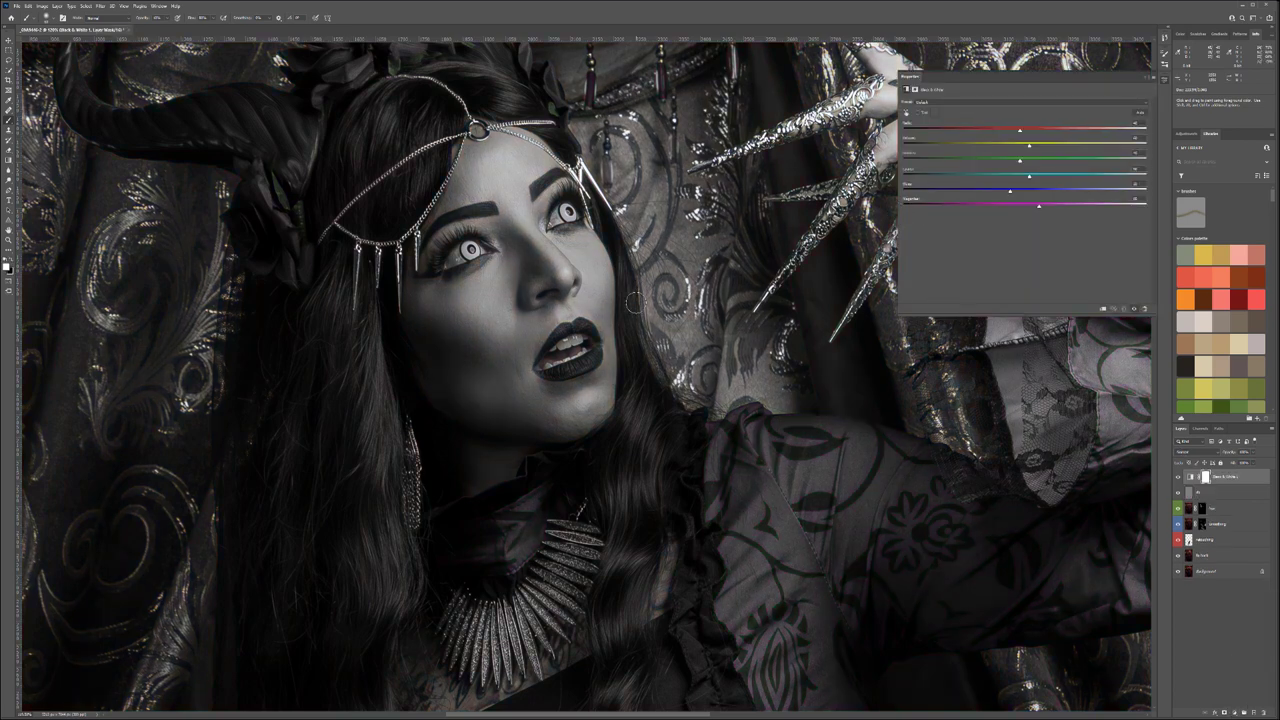
pyautogui.scroll(-5, 657, 424)
pyautogui.moveTo(712, 459); pyautogui.dragTo(648, 329)
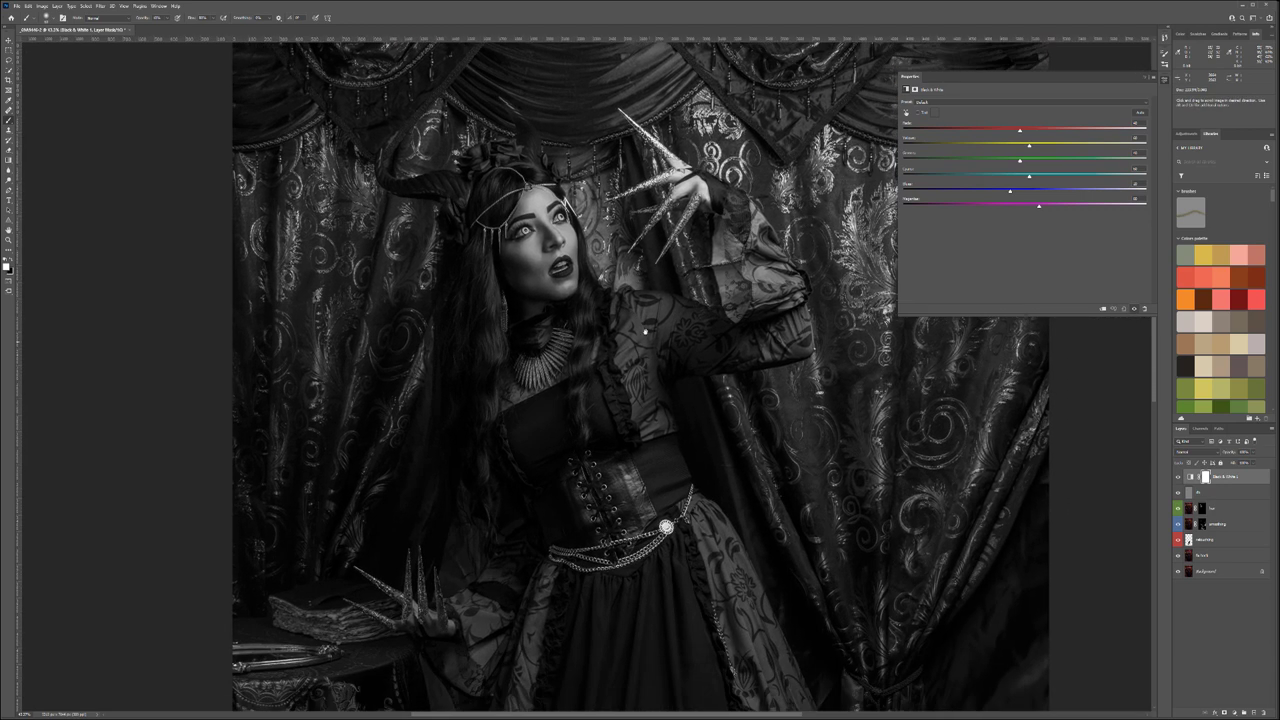
pyautogui.click(1198, 492)
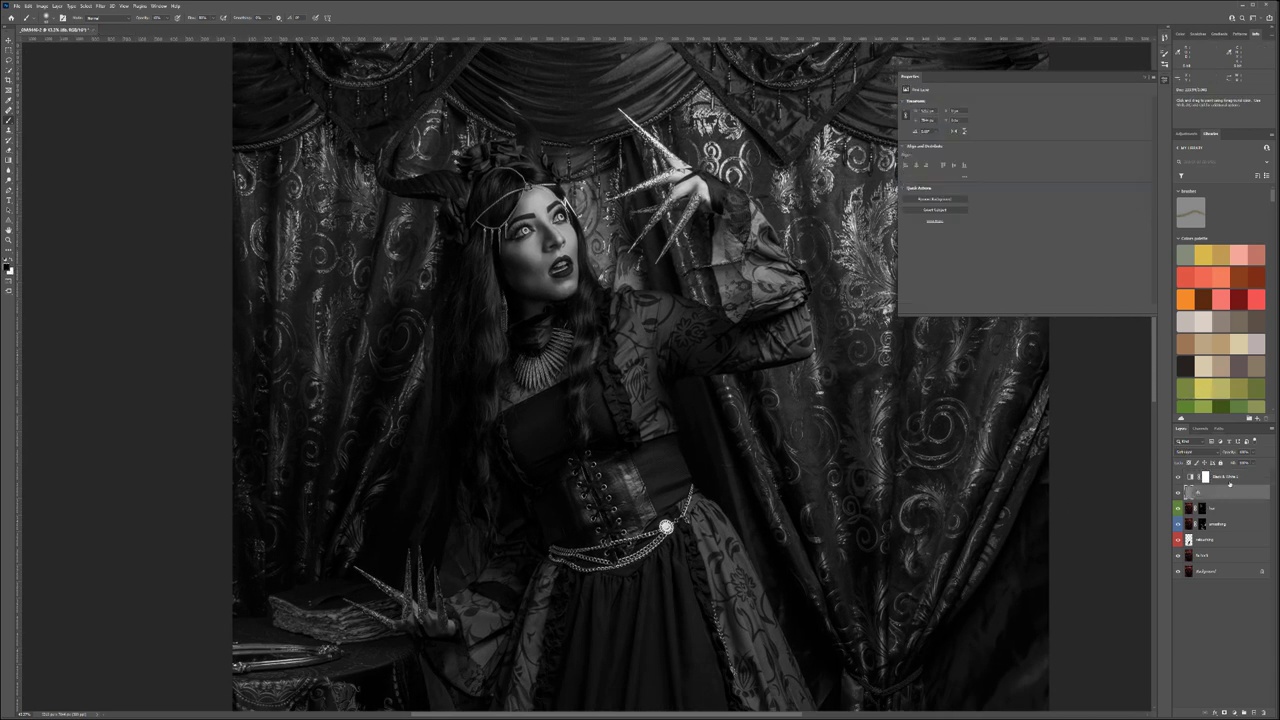
# Dodge and burn the uneven shading around the woman's nose and cheek on the db layer.
pyautogui.scroll(3, 545, 248)
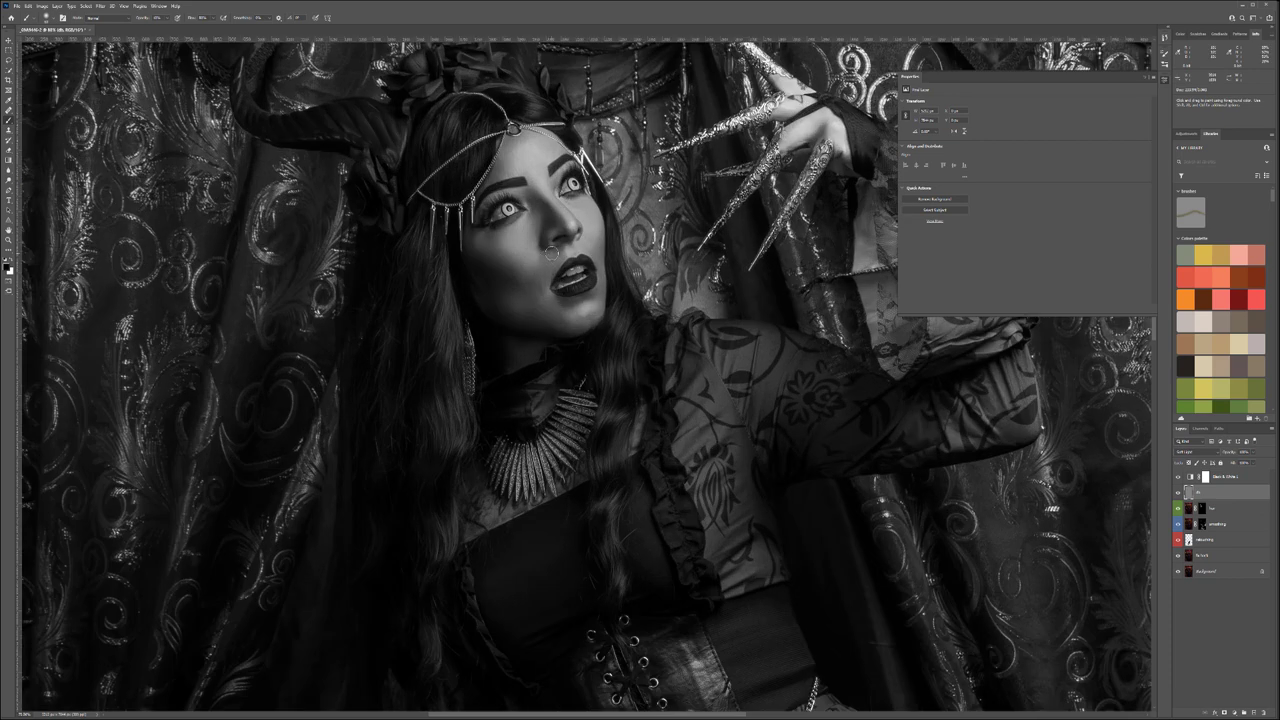
pyautogui.scroll(2, 551, 253)
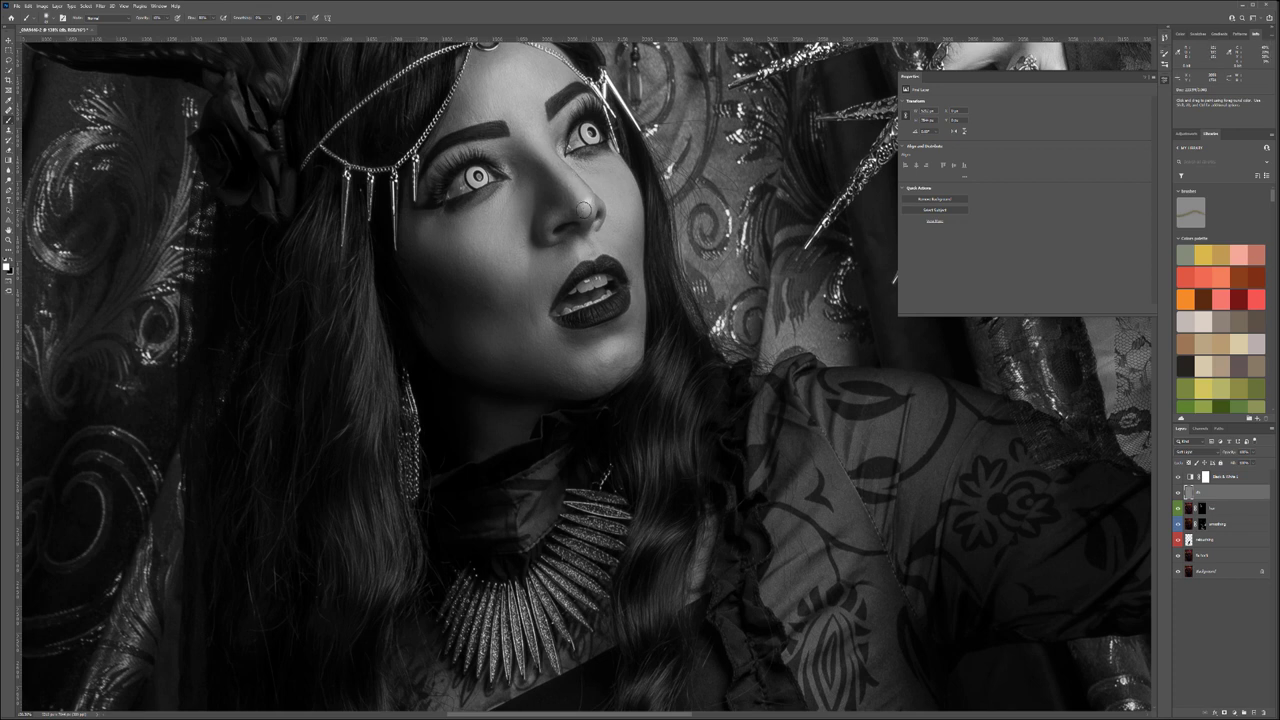
pyautogui.moveTo(556, 230); pyautogui.dragTo(602, 213)
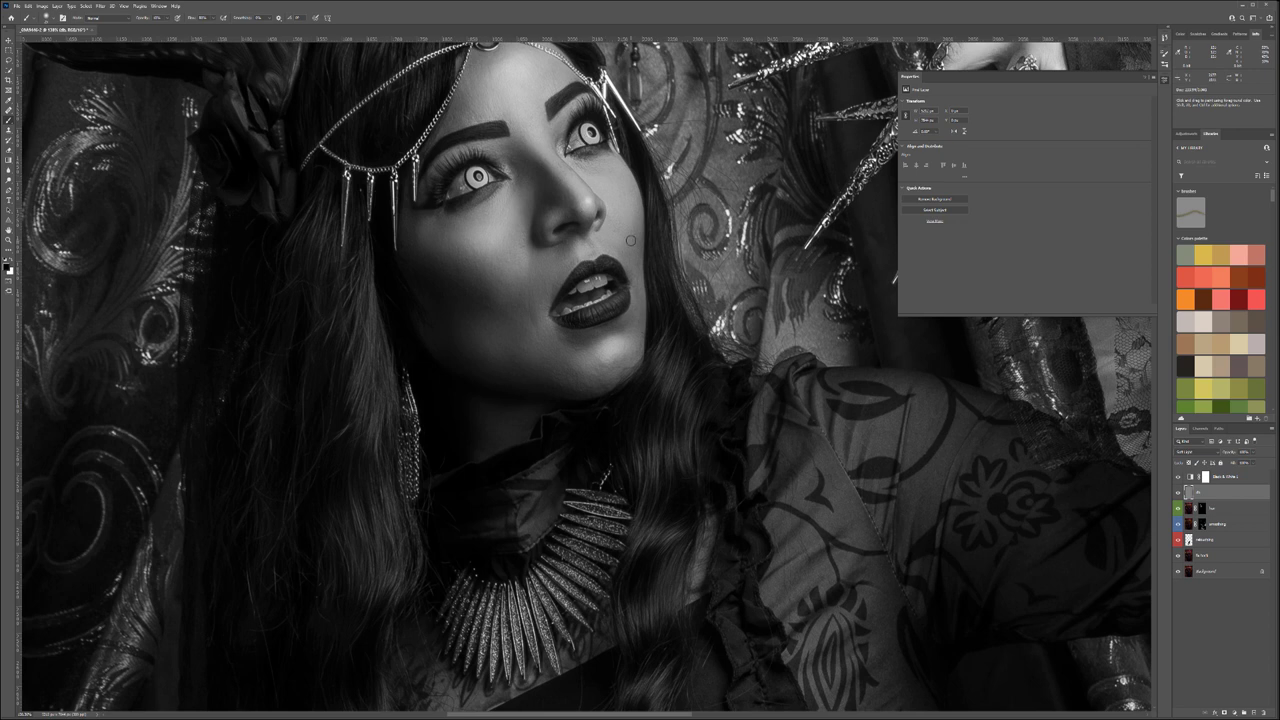
pyautogui.scroll(-3, 607, 237)
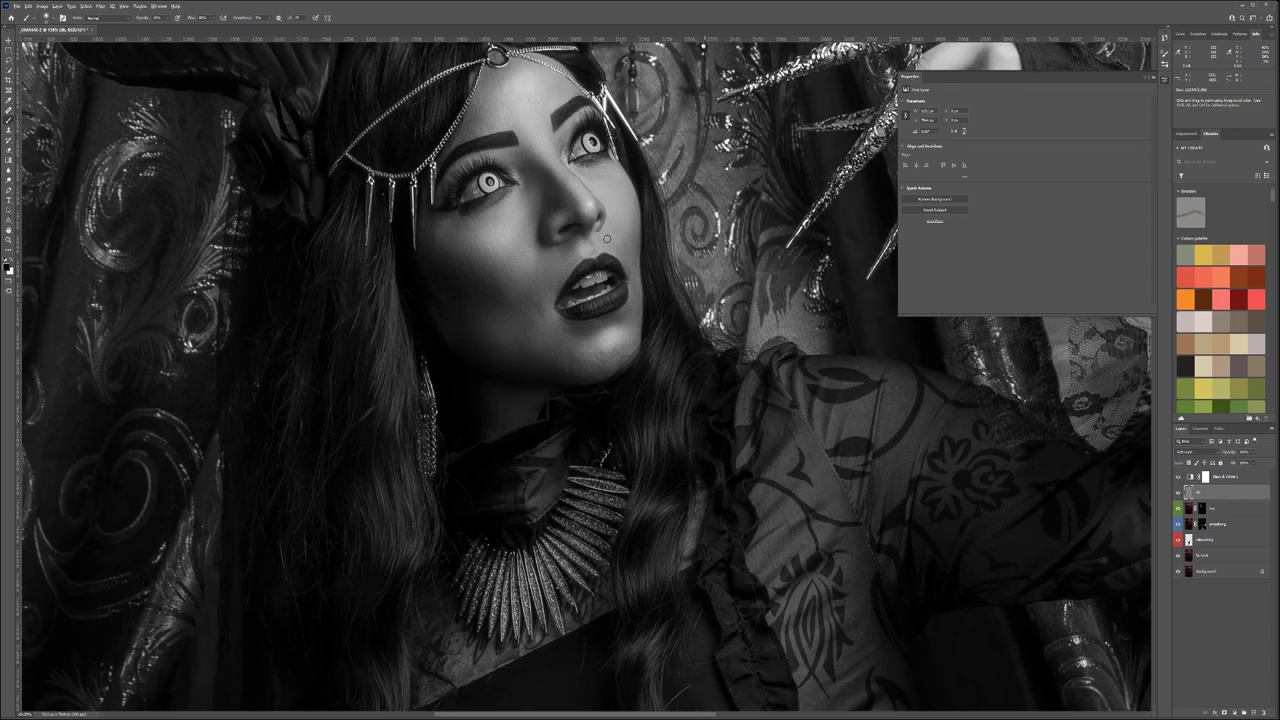
# Enlarge the brush and burn the shadows across the dress bodice, corset and waist.
pyautogui.moveTo(813, 378)
pyautogui.mouseDown()
pyautogui.moveTo(685, 374)
pyautogui.moveTo(643, 326)
pyautogui.mouseUp()
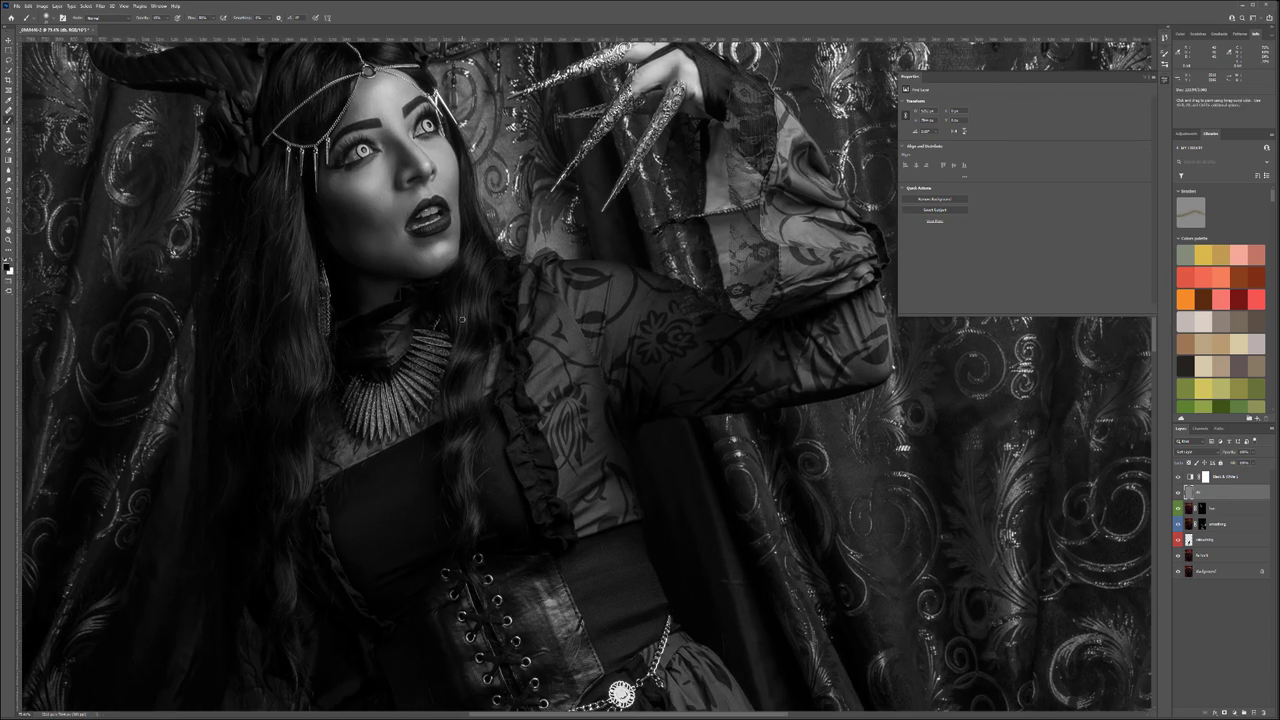
pyautogui.press(']')
pyautogui.press(']')
pyautogui.press(']')
pyautogui.press(']')
pyautogui.press(']')
pyautogui.press(']')
pyautogui.press(']')
pyautogui.press(']')
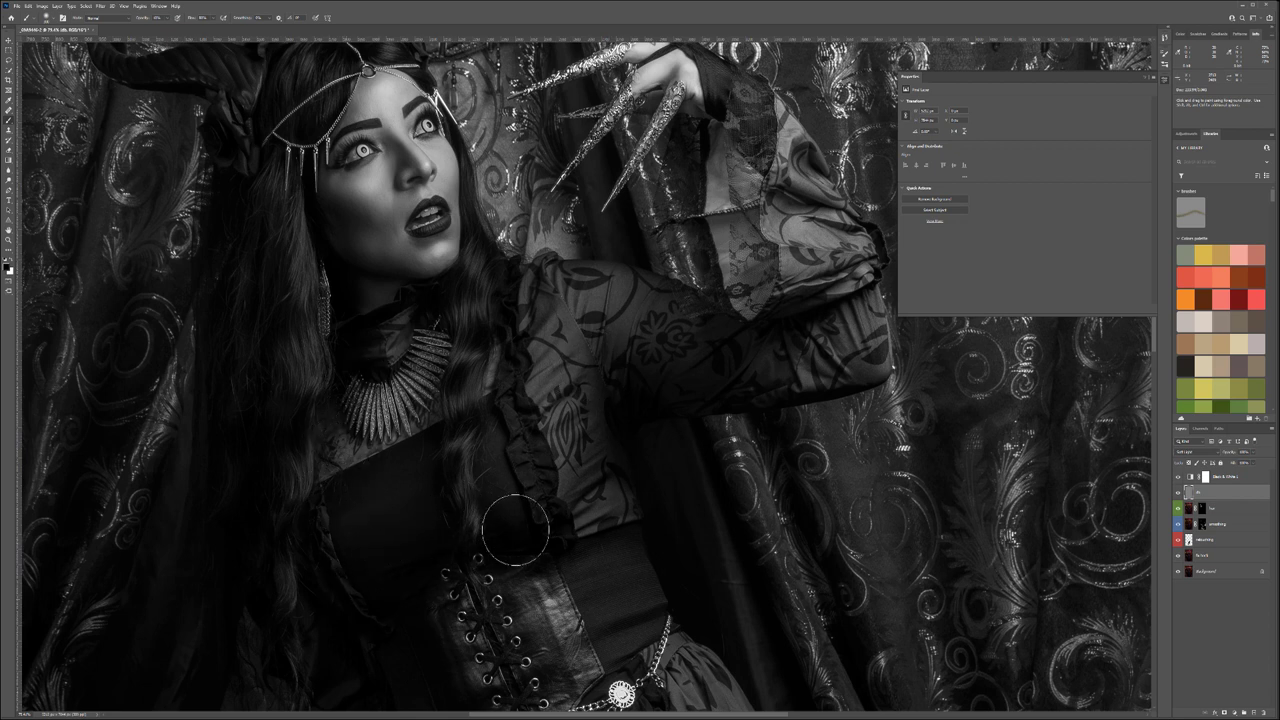
pyautogui.moveTo(652, 592); pyautogui.dragTo(626, 440)
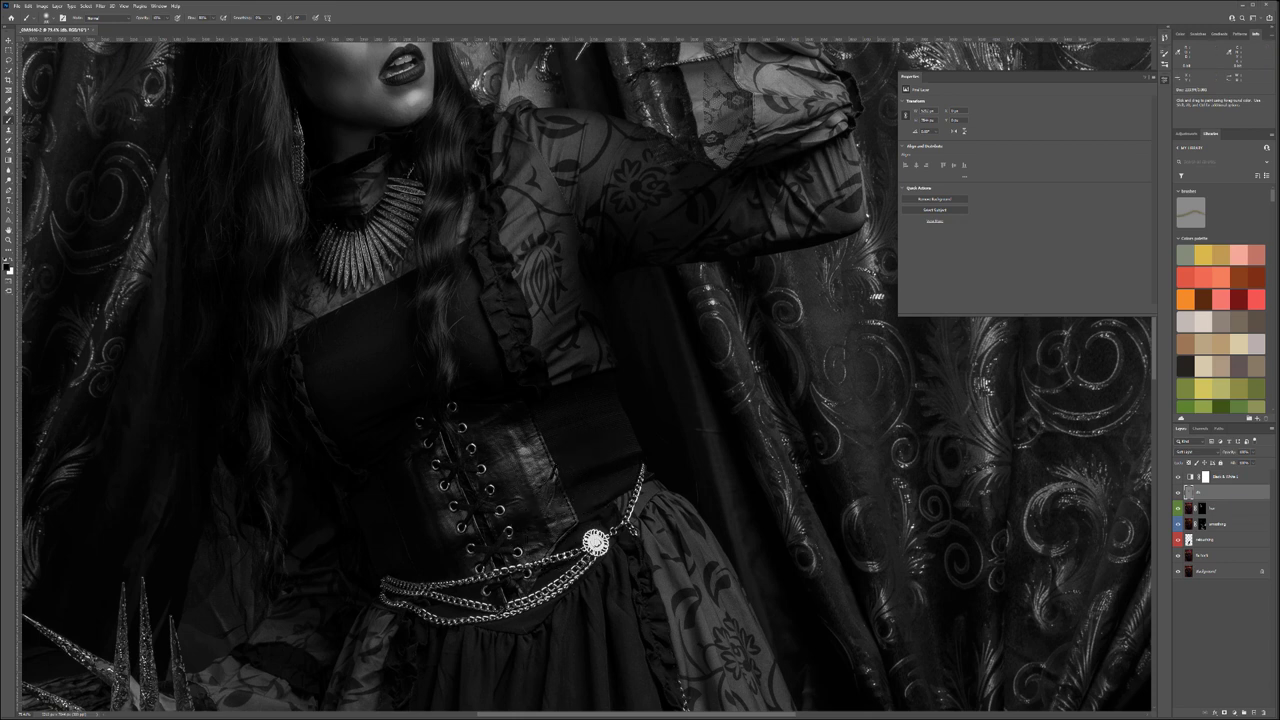
pyautogui.scroll(-2, 540, 463)
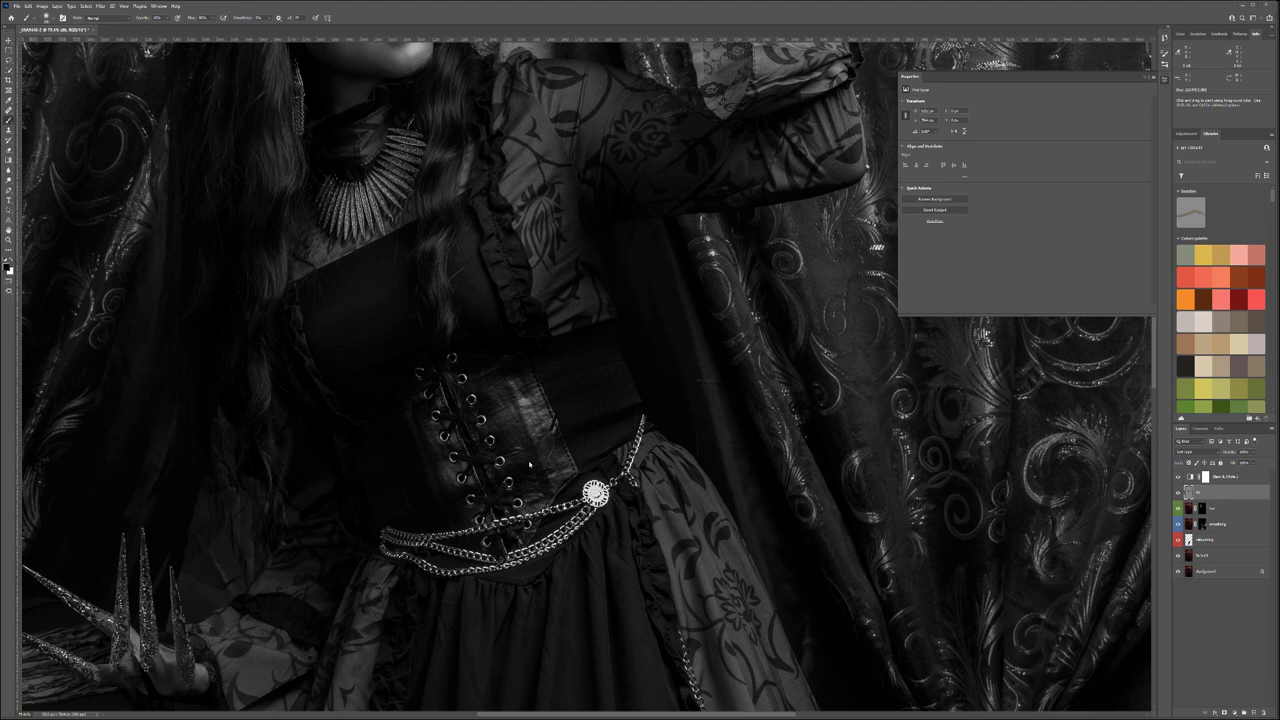
pyautogui.moveTo(350, 563); pyautogui.dragTo(512, 343)
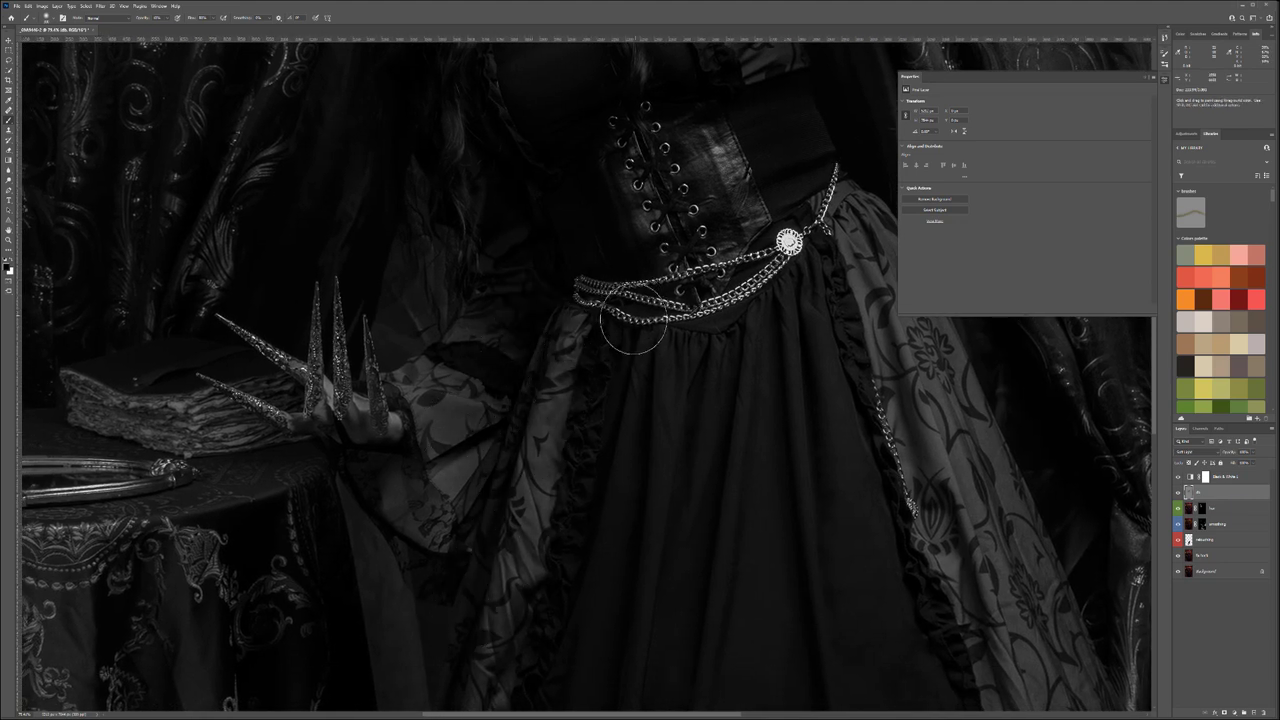
# Shrink the brush and shade the folds in the upper part of the black skirt.
pyautogui.scroll(-10, 703, 363)
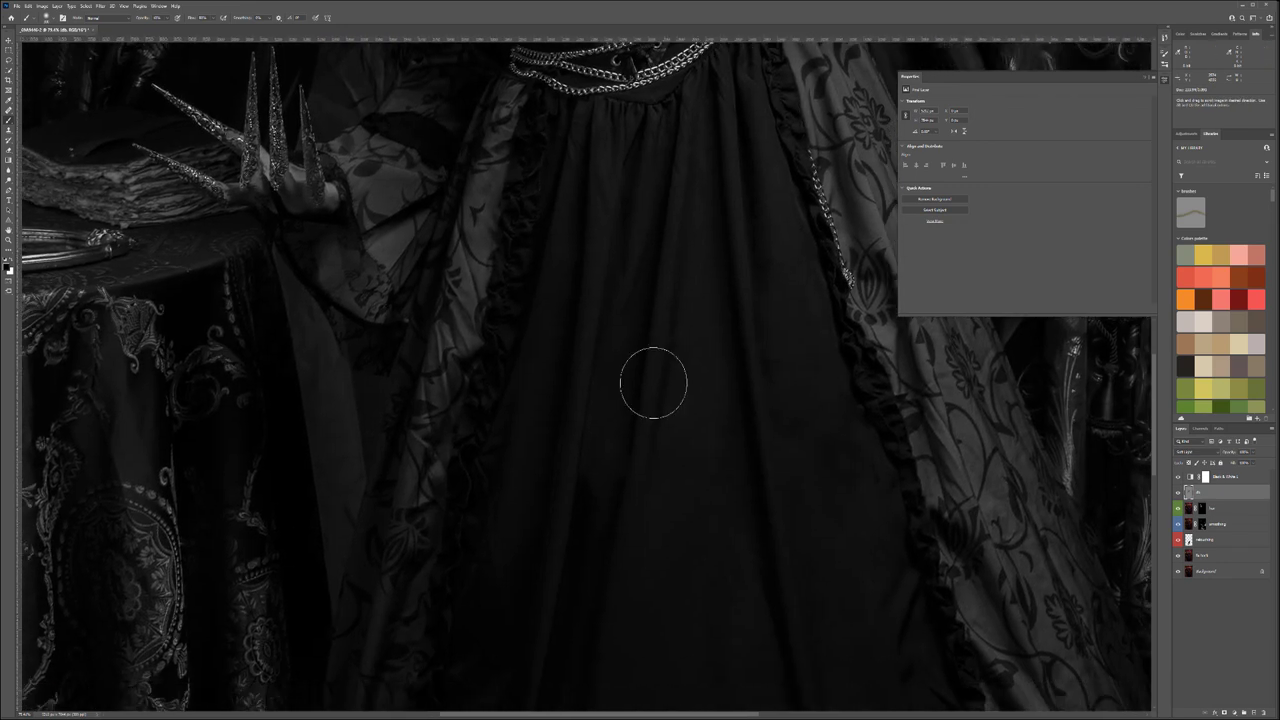
pyautogui.press('[')
pyautogui.press('[')
pyautogui.press('[')
pyautogui.press('[')
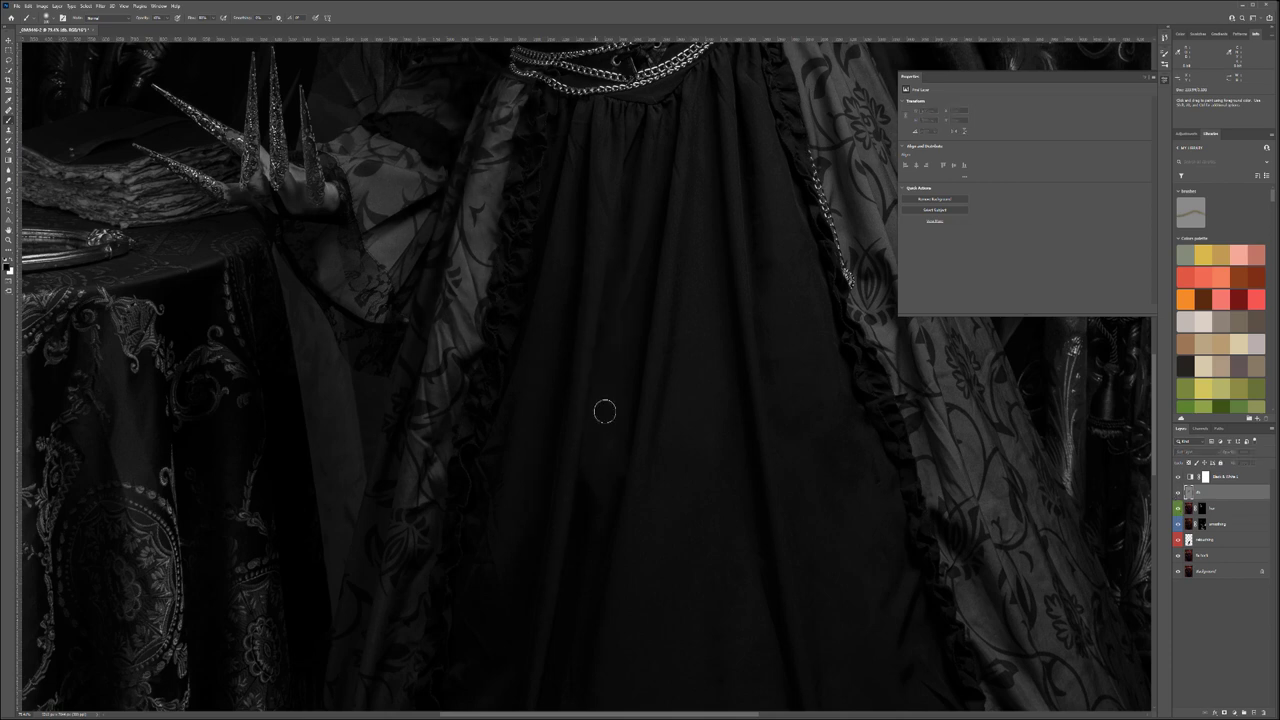
pyautogui.moveTo(607, 317); pyautogui.dragTo(580, 438)
# Dodge the fold highlights down the black skirt with a smaller white brush and compare the db layer off and on.
pyautogui.press('x')
pyautogui.press('[')
pyautogui.press('[')
pyautogui.press('[')
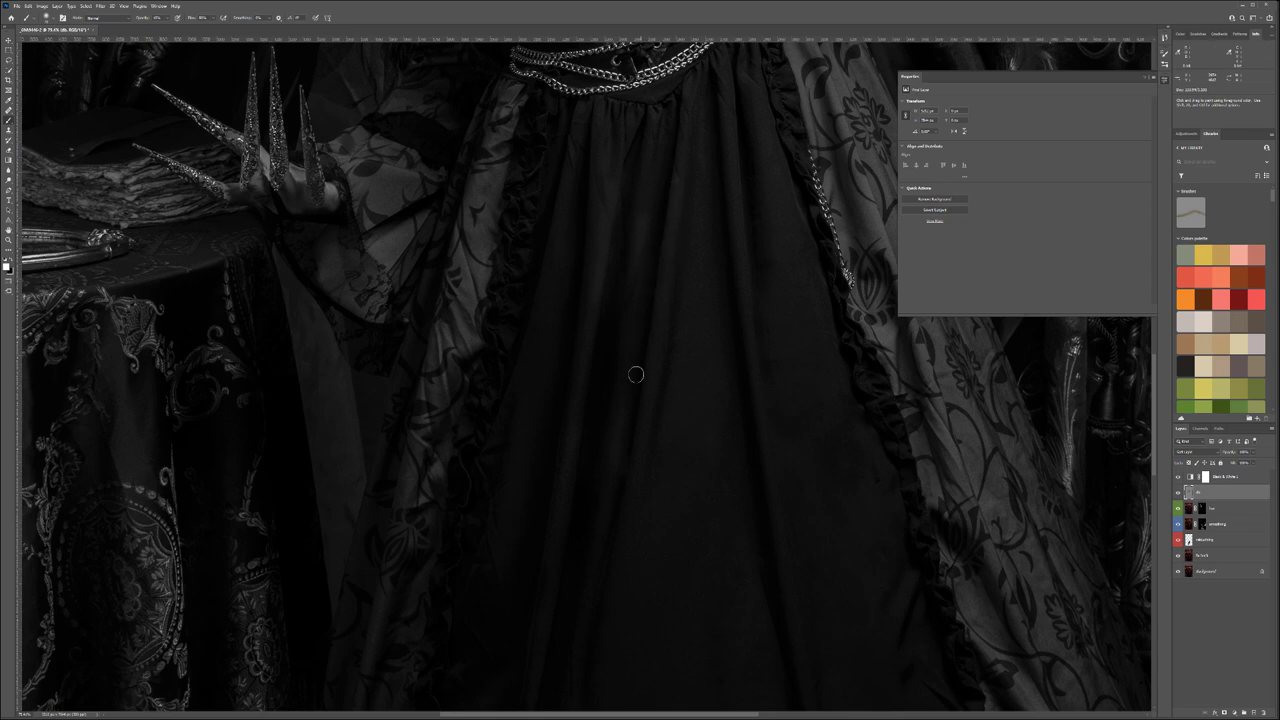
pyautogui.press('x')
pyautogui.moveTo(675, 584)
pyautogui.mouseDown()
pyautogui.moveTo(714, 369)
pyautogui.moveTo(743, 351)
pyautogui.mouseUp()
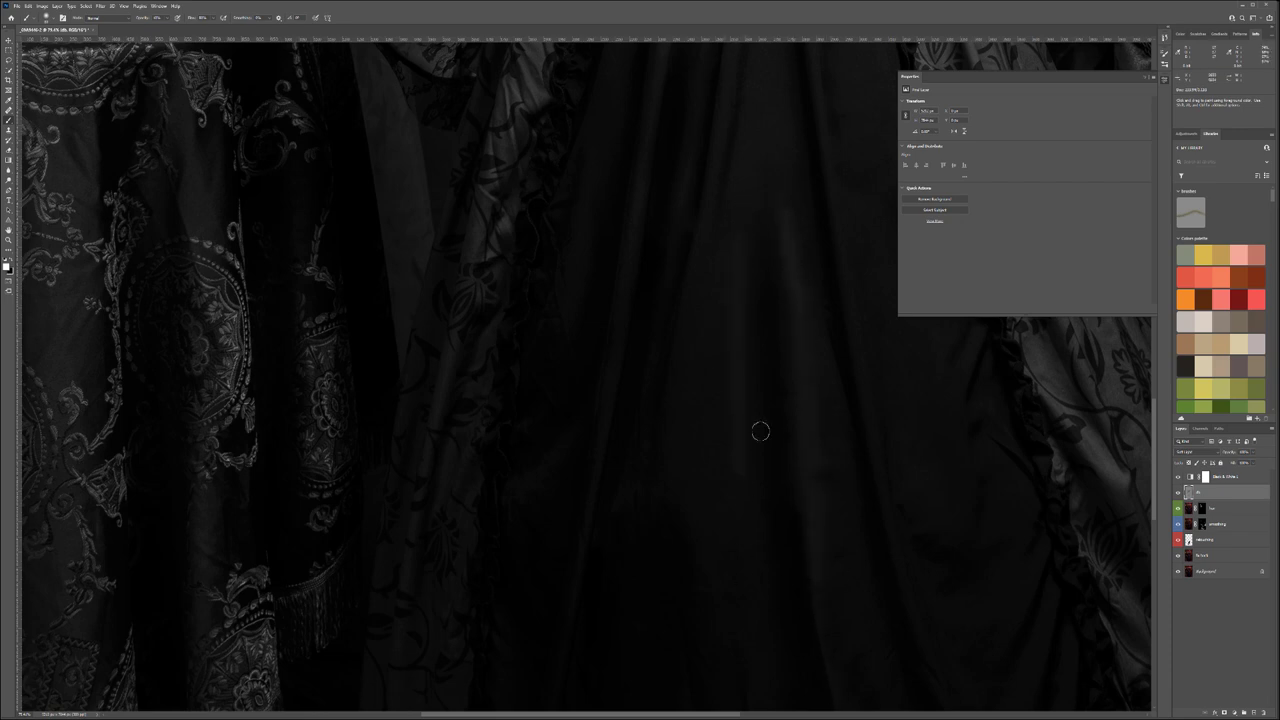
pyautogui.scroll(-6, 761, 433)
pyautogui.scroll(3, 760, 438)
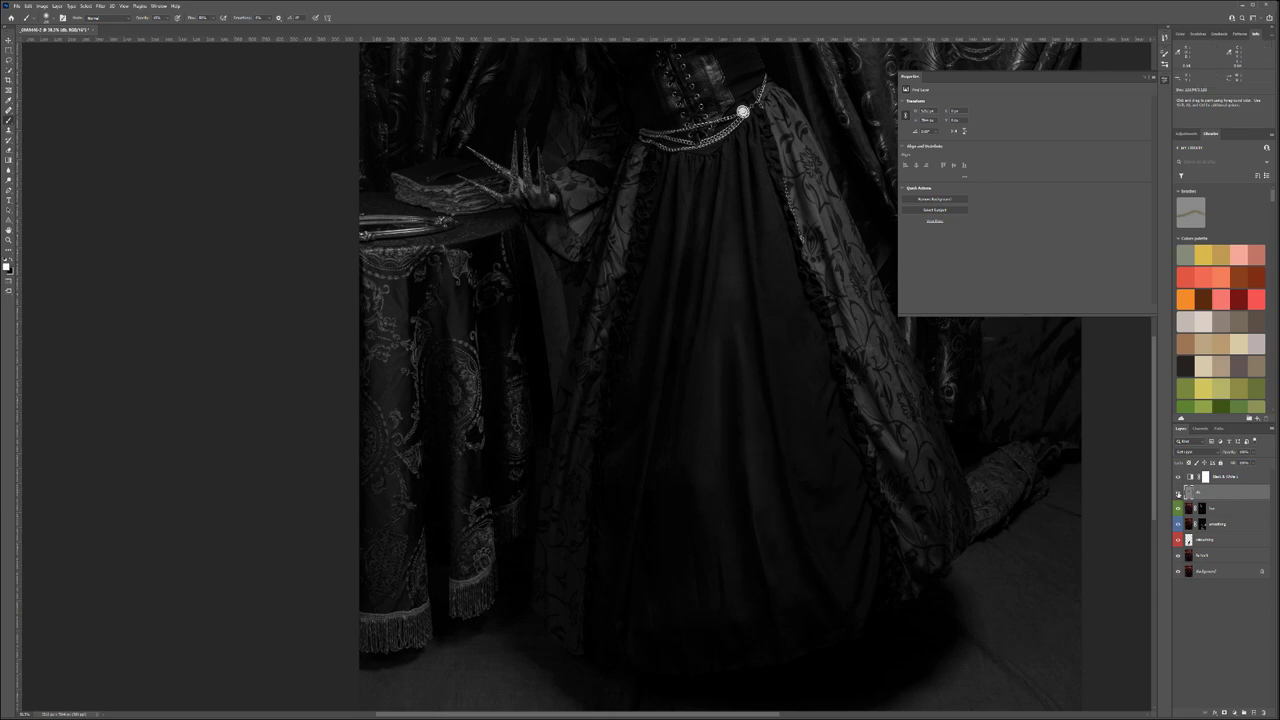
pyautogui.click(1178, 493)
pyautogui.click(1178, 493)
# Burn the black skirt and the tablecloth with a larger black brush.
pyautogui.press('x')
pyautogui.press(']')
pyautogui.press(']')
pyautogui.press(']')
pyautogui.press(']')
pyautogui.moveTo(730, 234)
pyautogui.mouseDown()
pyautogui.moveTo(711, 370)
pyautogui.moveTo(752, 393)
pyautogui.moveTo(772, 526)
pyautogui.moveTo(725, 262)
pyautogui.moveTo(748, 525)
pyautogui.moveTo(780, 650)
pyautogui.moveTo(860, 564)
pyautogui.moveTo(782, 285)
pyautogui.moveTo(911, 453)
pyautogui.moveTo(857, 337)
pyautogui.moveTo(894, 560)
pyautogui.mouseUp()
pyautogui.moveTo(402, 408)
pyautogui.mouseDown()
pyautogui.moveTo(417, 487)
pyautogui.moveTo(358, 273)
pyautogui.mouseUp()
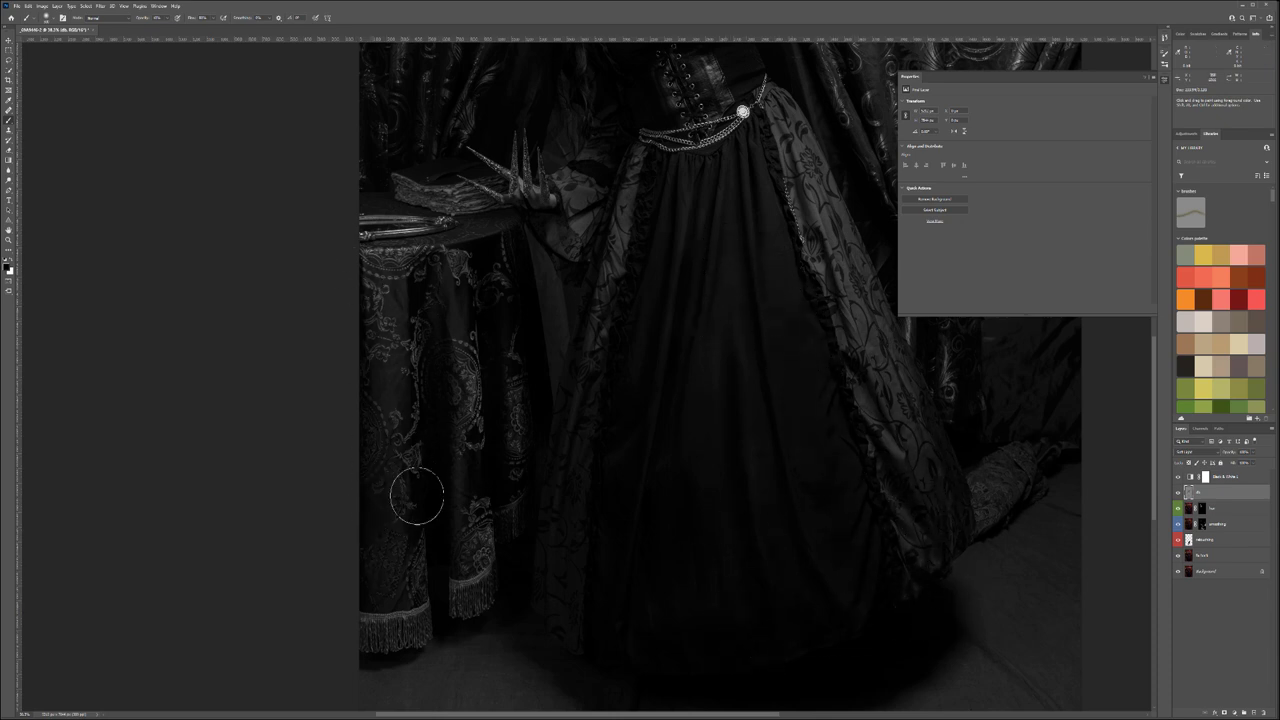
# Burn the bright skin of the raised hand next to the metal claws.
pyautogui.scroll(-2, 709, 317)
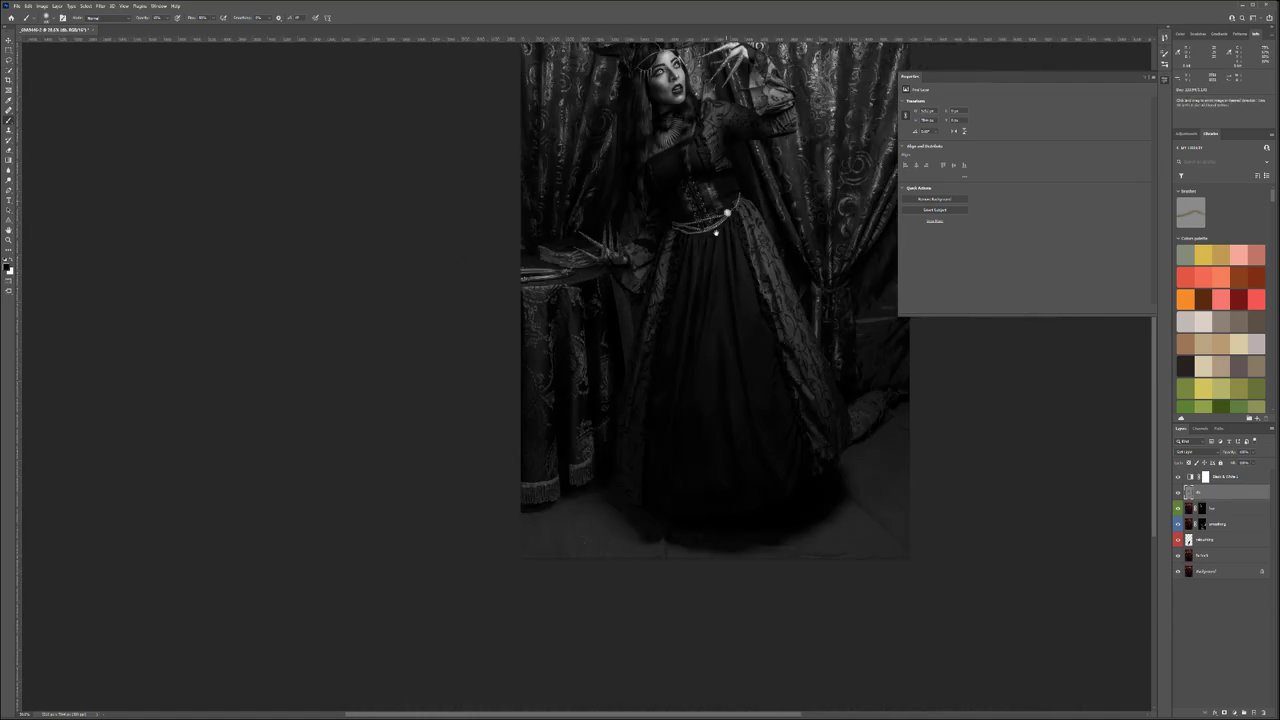
pyautogui.scroll(4, 709, 327)
pyautogui.scroll(4, 709, 322)
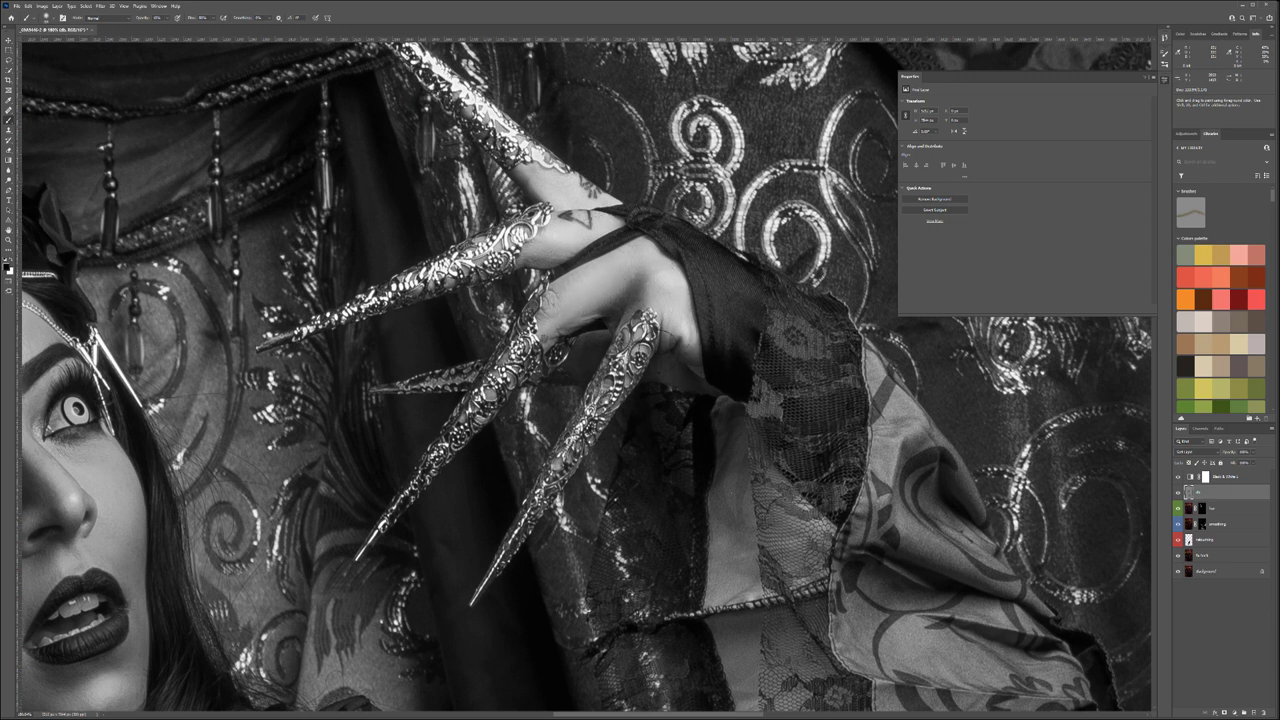
pyautogui.moveTo(577, 219); pyautogui.dragTo(536, 240)
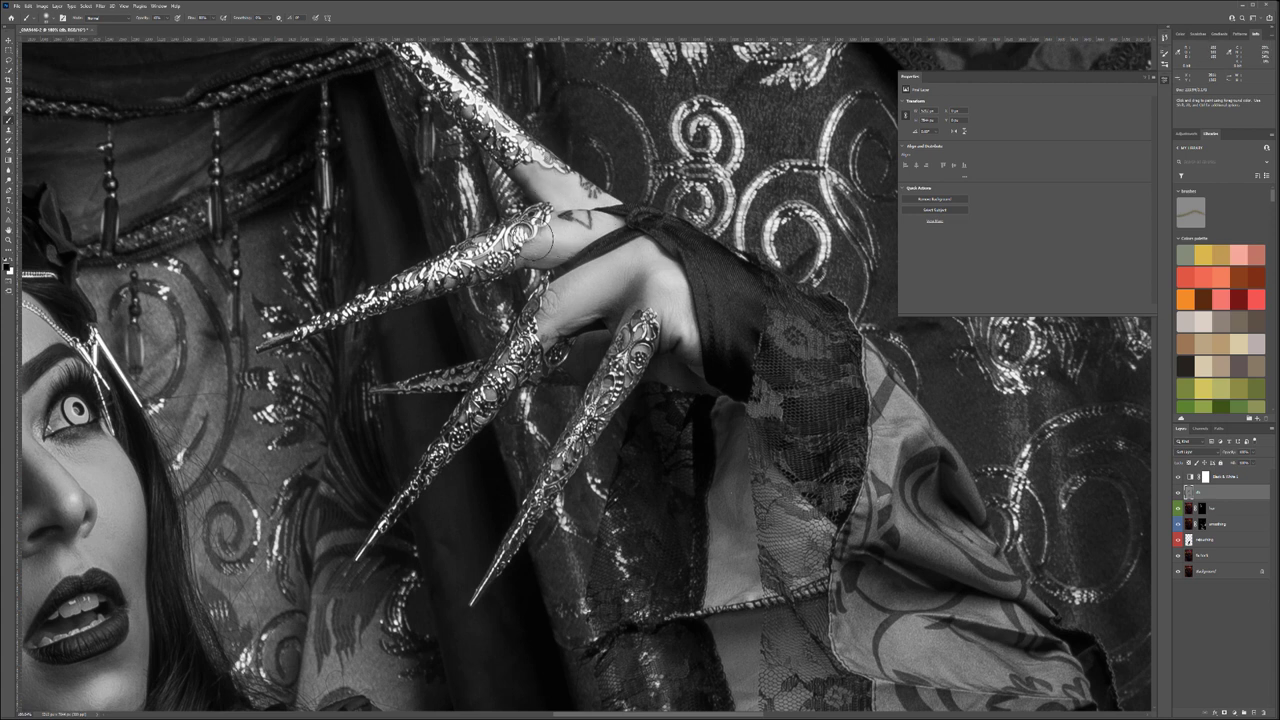
pyautogui.press('x')
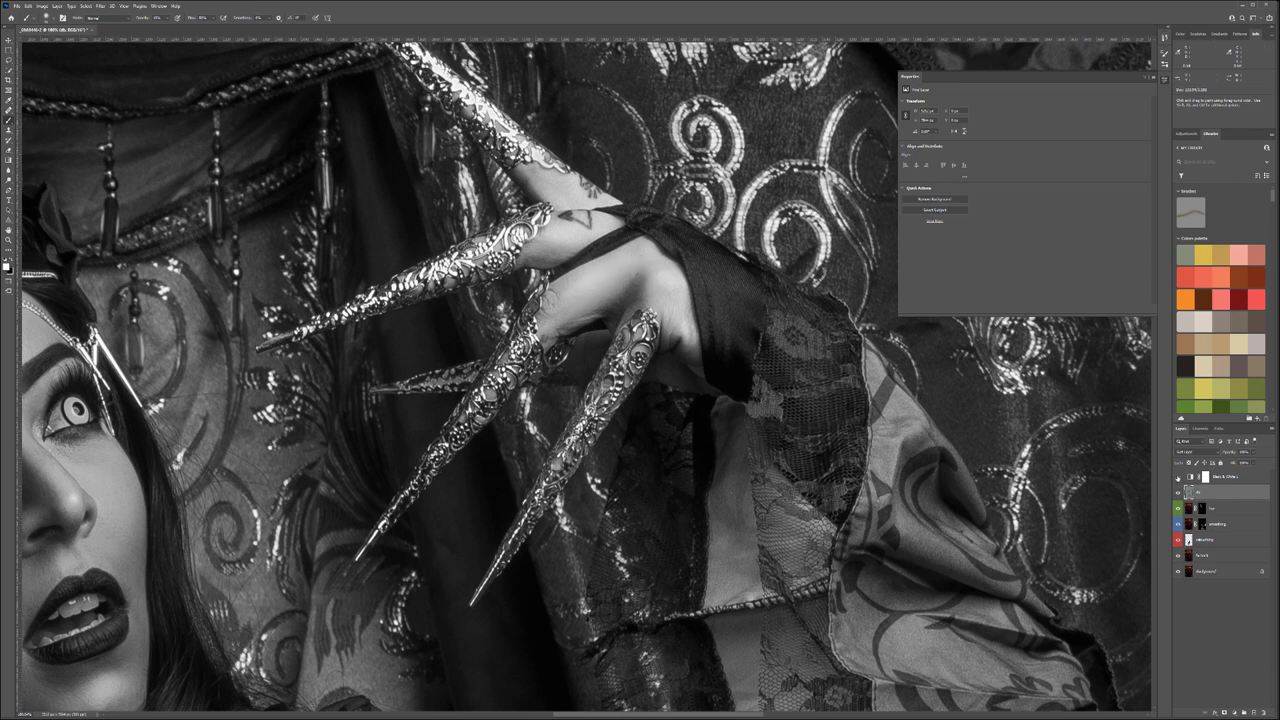
# Hide the Black & White adjustment layer and darken the gray lace lining of the raised sleeve.
pyautogui.click(1178, 477)
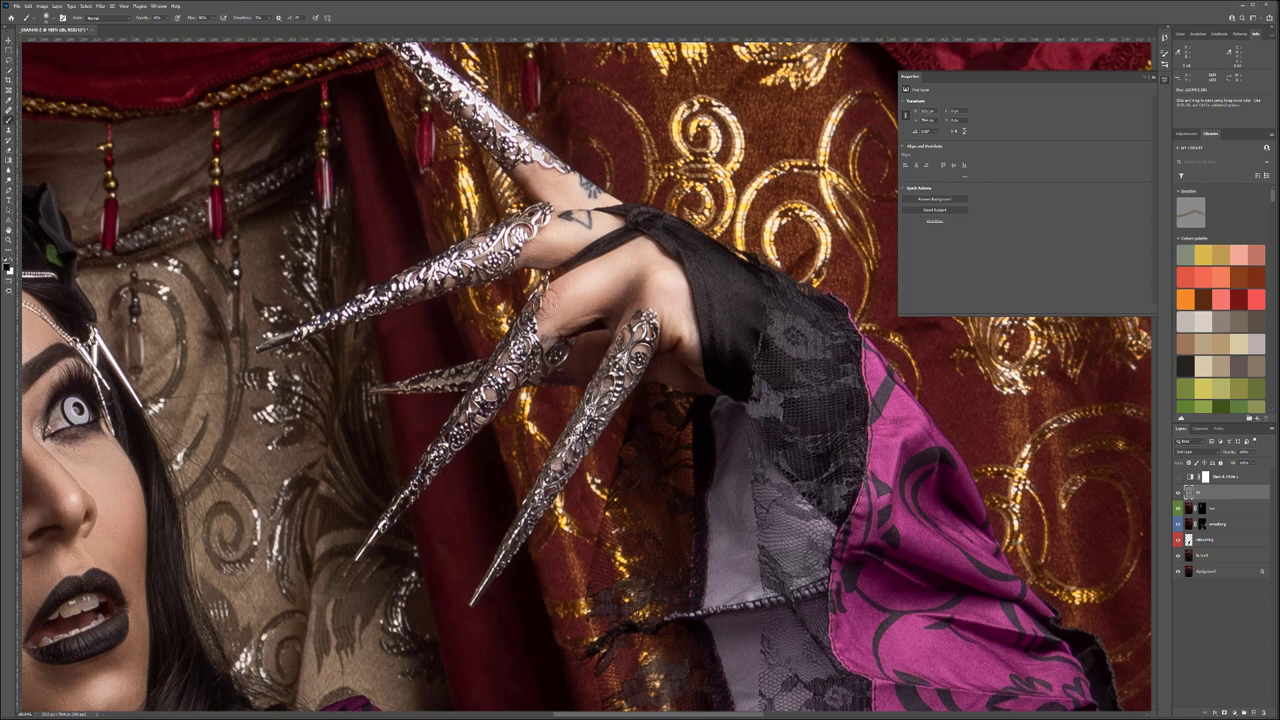
pyautogui.moveTo(873, 597)
pyautogui.mouseDown()
pyautogui.moveTo(858, 463)
pyautogui.moveTo(712, 300)
pyautogui.mouseUp()
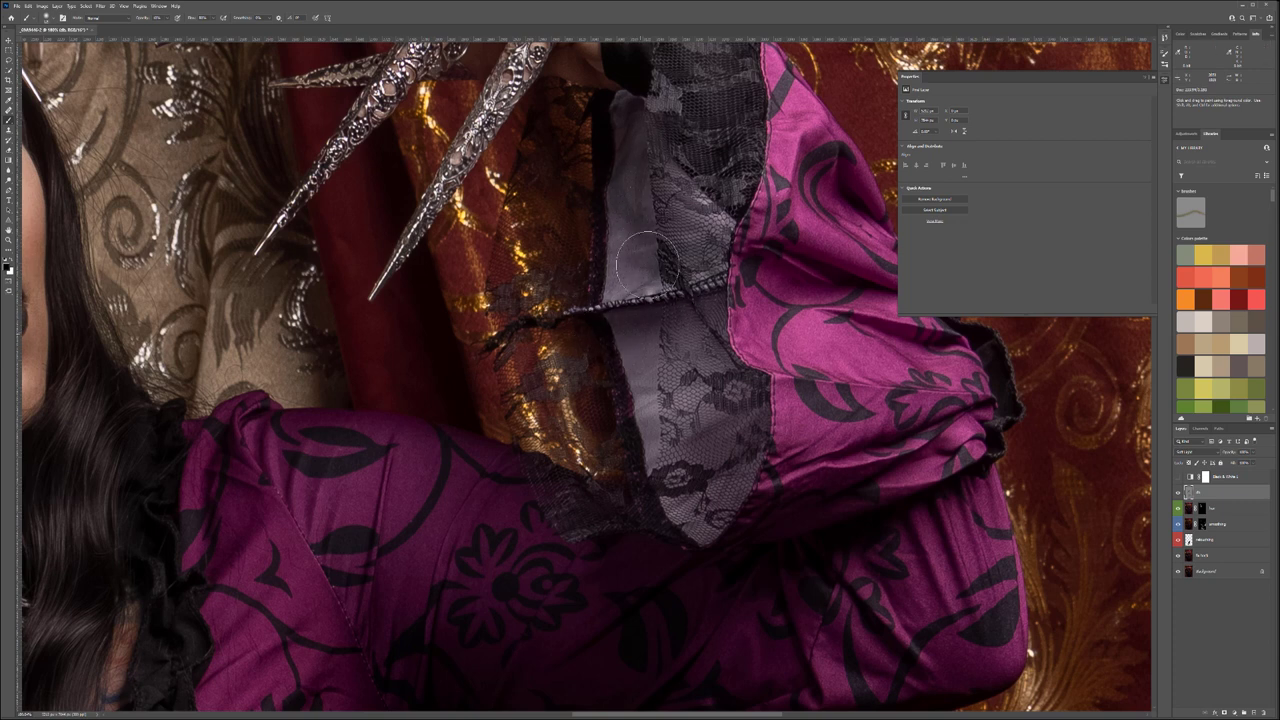
pyautogui.moveTo(699, 307)
pyautogui.mouseDown()
pyautogui.moveTo(634, 374)
pyautogui.moveTo(708, 490)
pyautogui.moveTo(712, 466)
pyautogui.mouseUp()
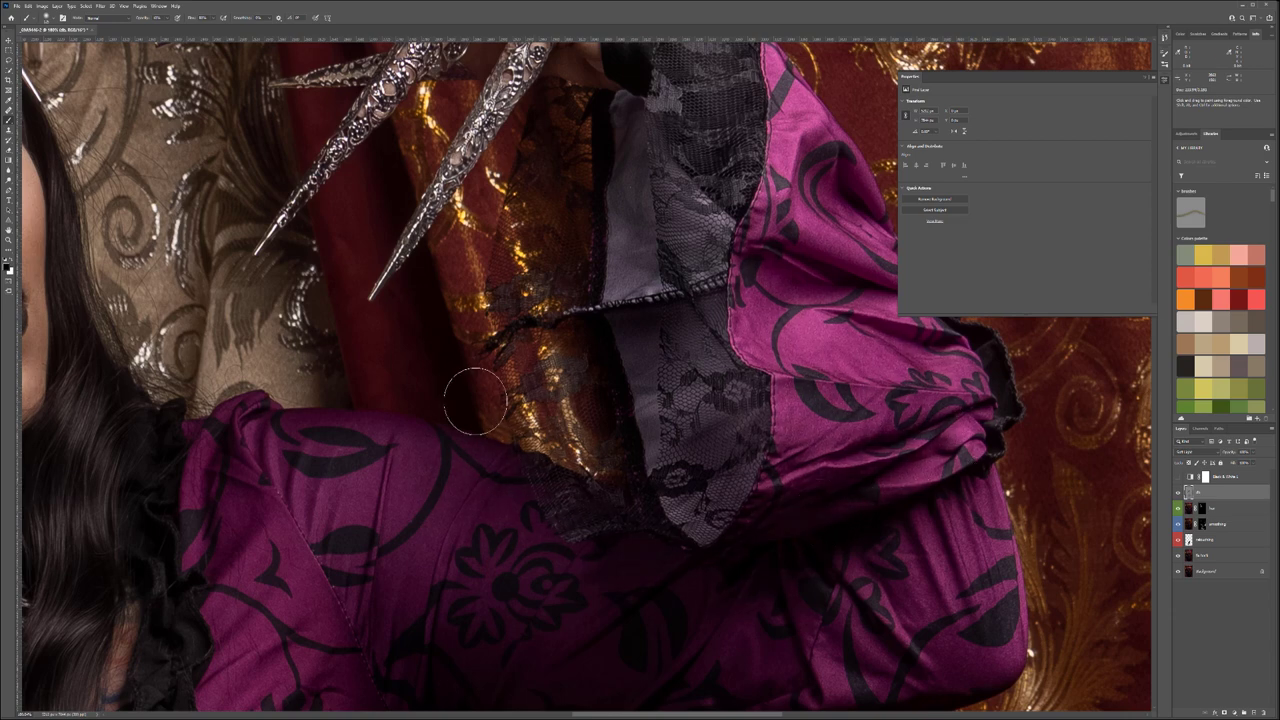
# Check the dodge and burn result on the whole portrait and label the db layer violet.
pyautogui.scroll(-1, 490, 410)
pyautogui.scroll(-11, 486, 408)
pyautogui.moveTo(236, 636); pyautogui.dragTo(486, 348)
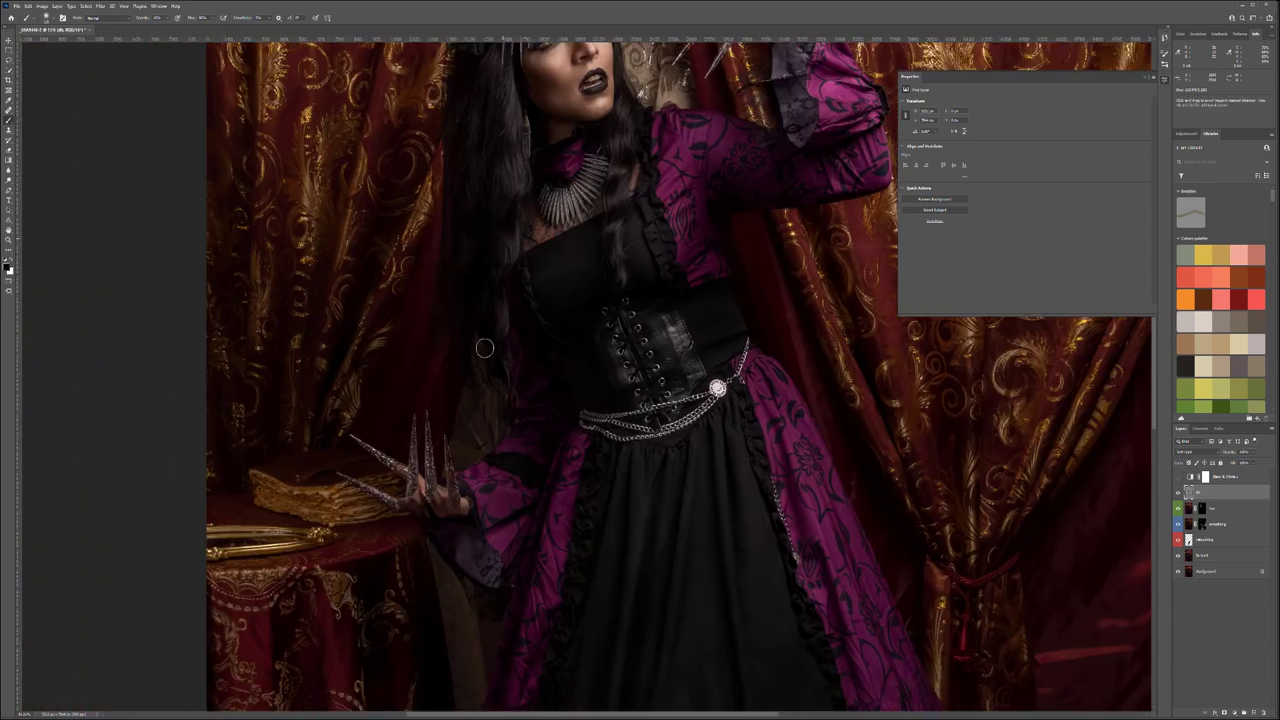
pyautogui.scroll(-5, 443, 462)
pyautogui.scroll(-3, 441, 463)
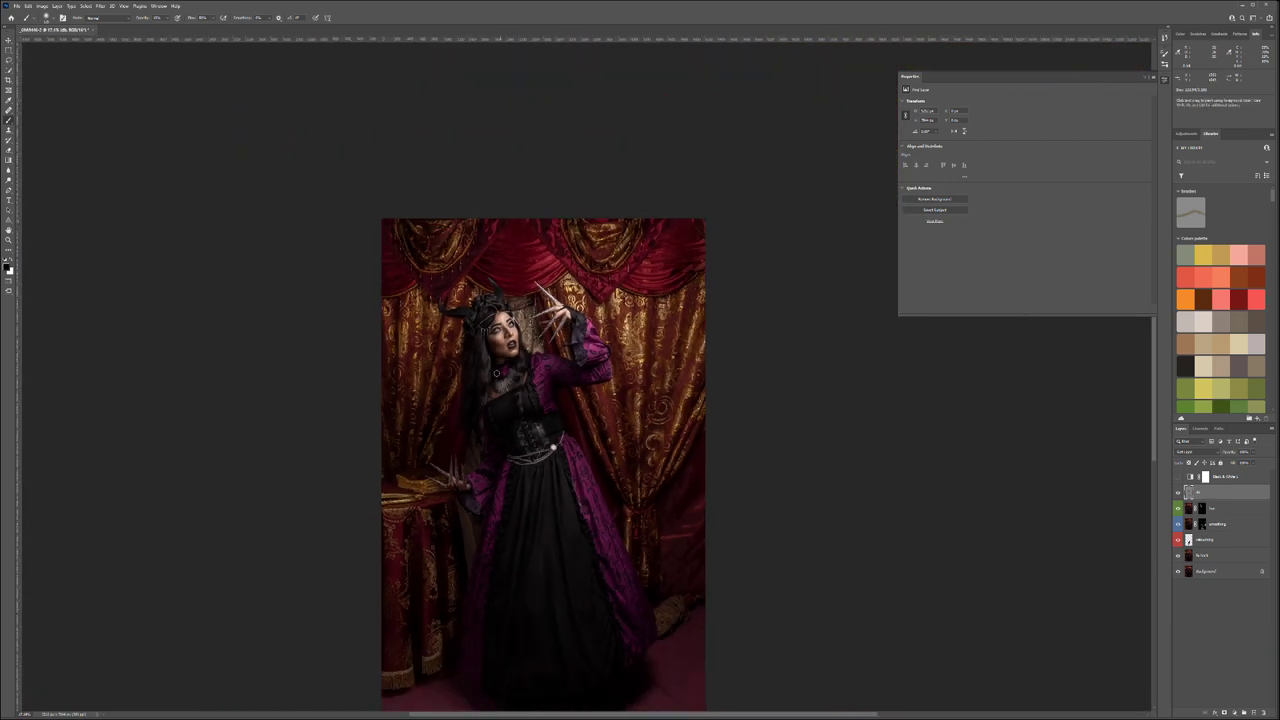
pyautogui.scroll(-2, 496, 373)
pyautogui.moveTo(573, 386); pyautogui.dragTo(554, 397)
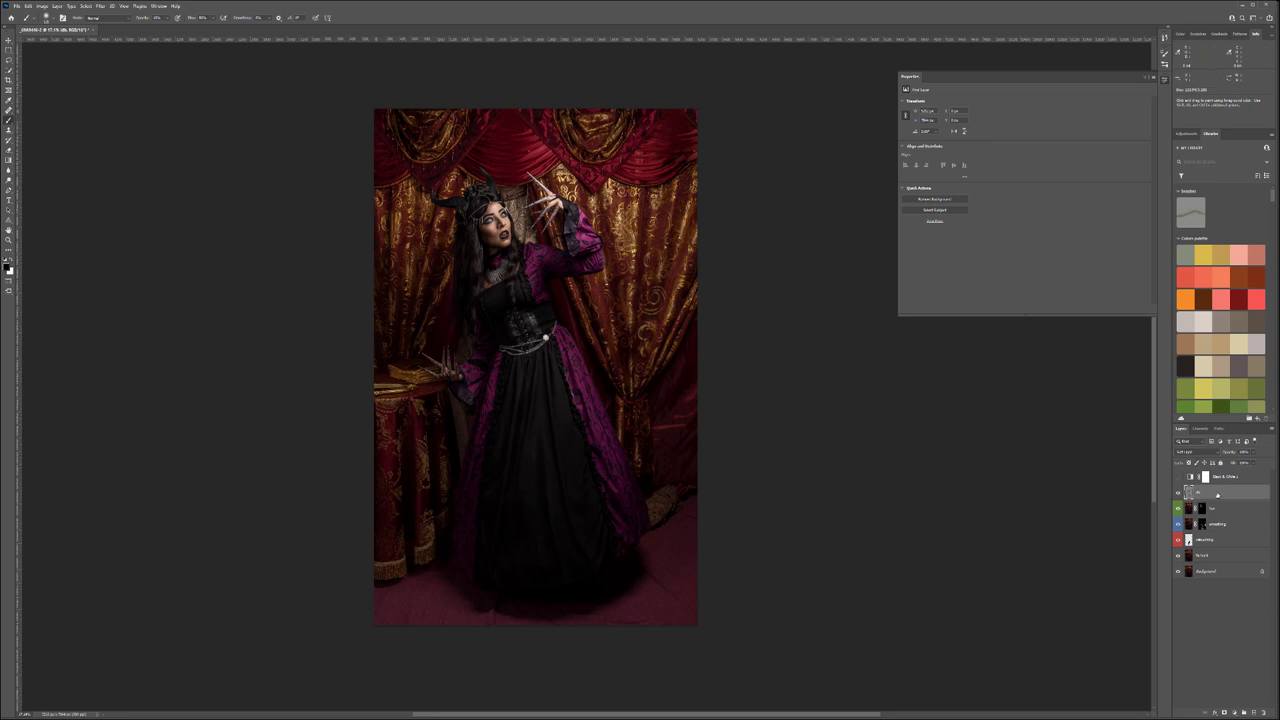
pyautogui.rightClick(1218, 499)
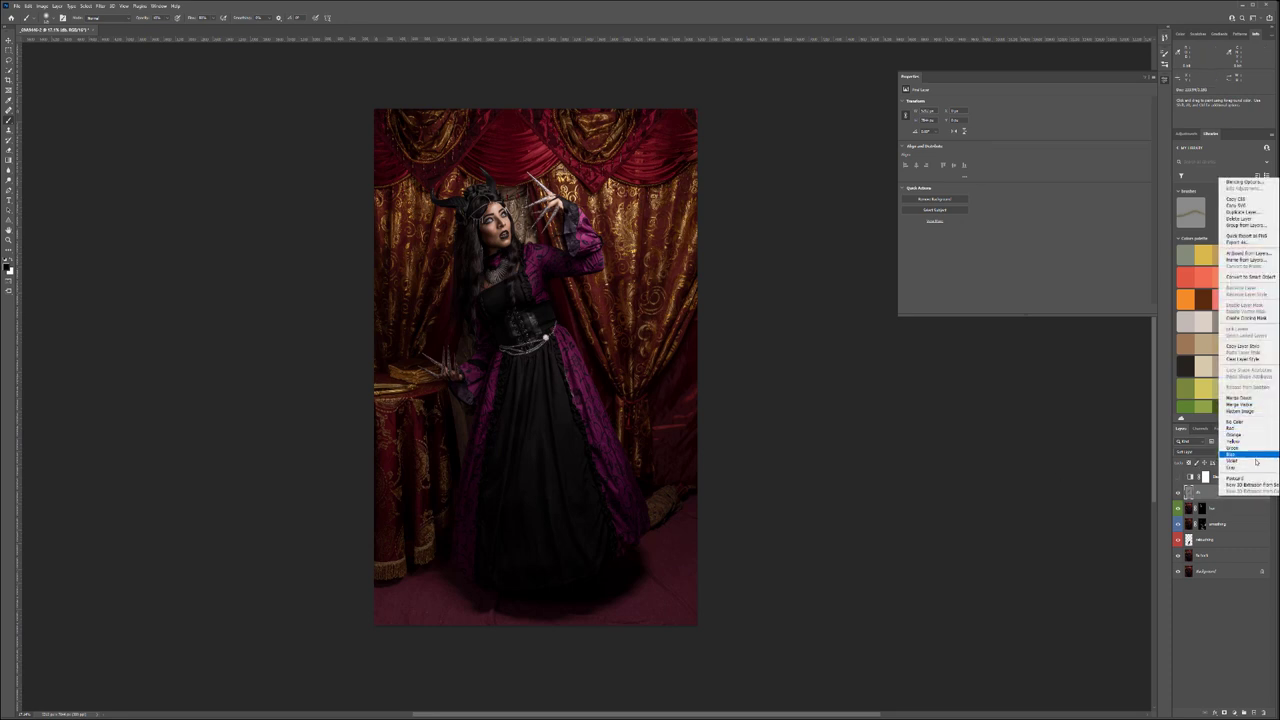
pyautogui.click(1256, 462)
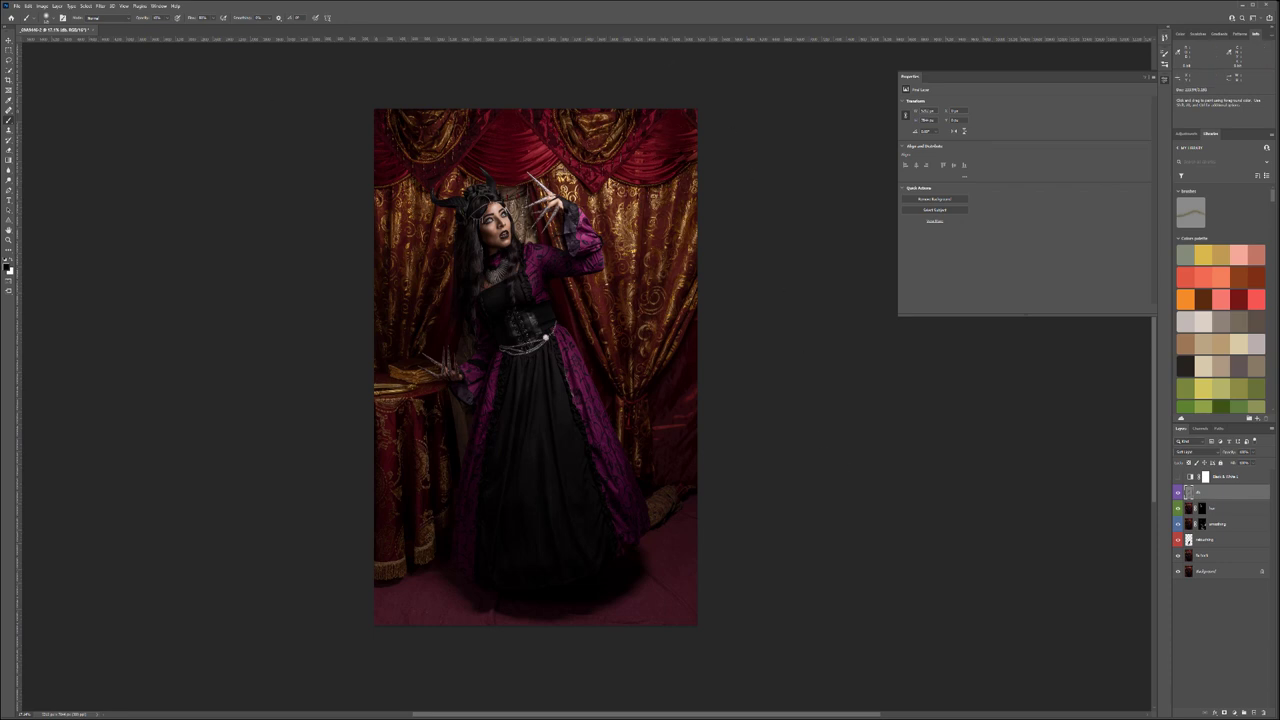
# Add a renamed 50% gray layer above db, label it violet and set its blending mode to Soft Light.
pyautogui.click(1255, 712)
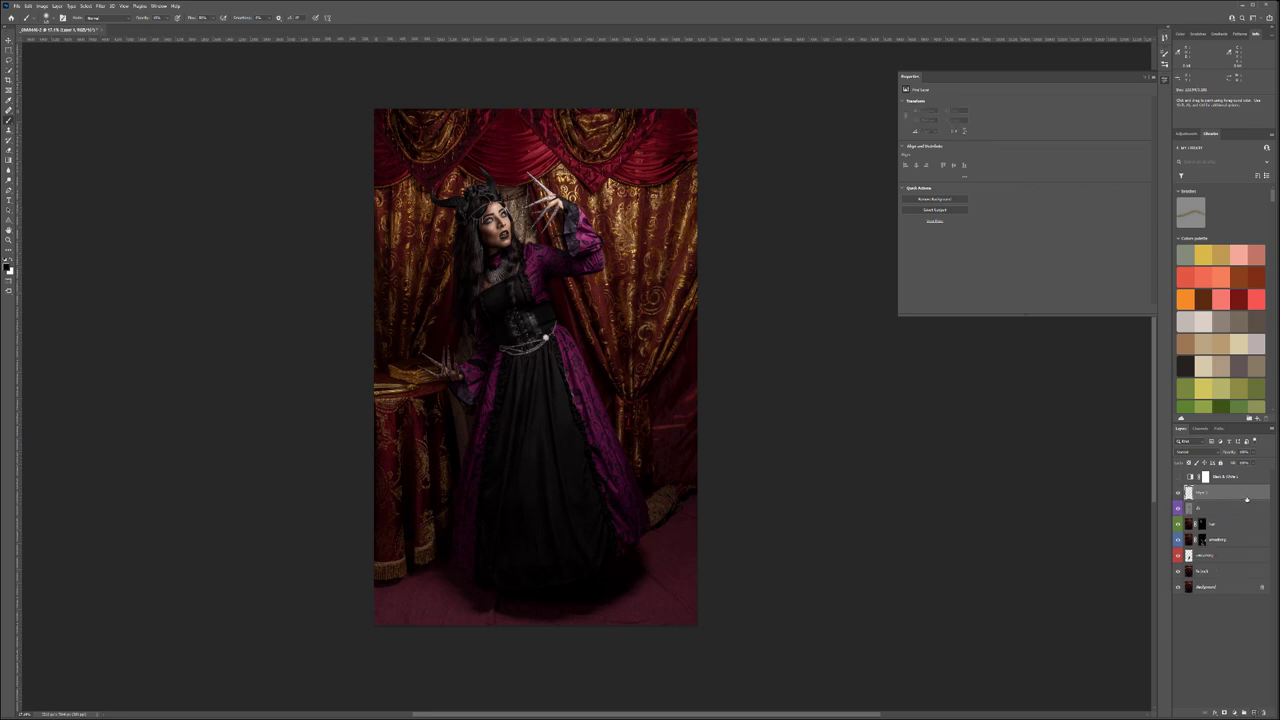
pyautogui.press('Return')
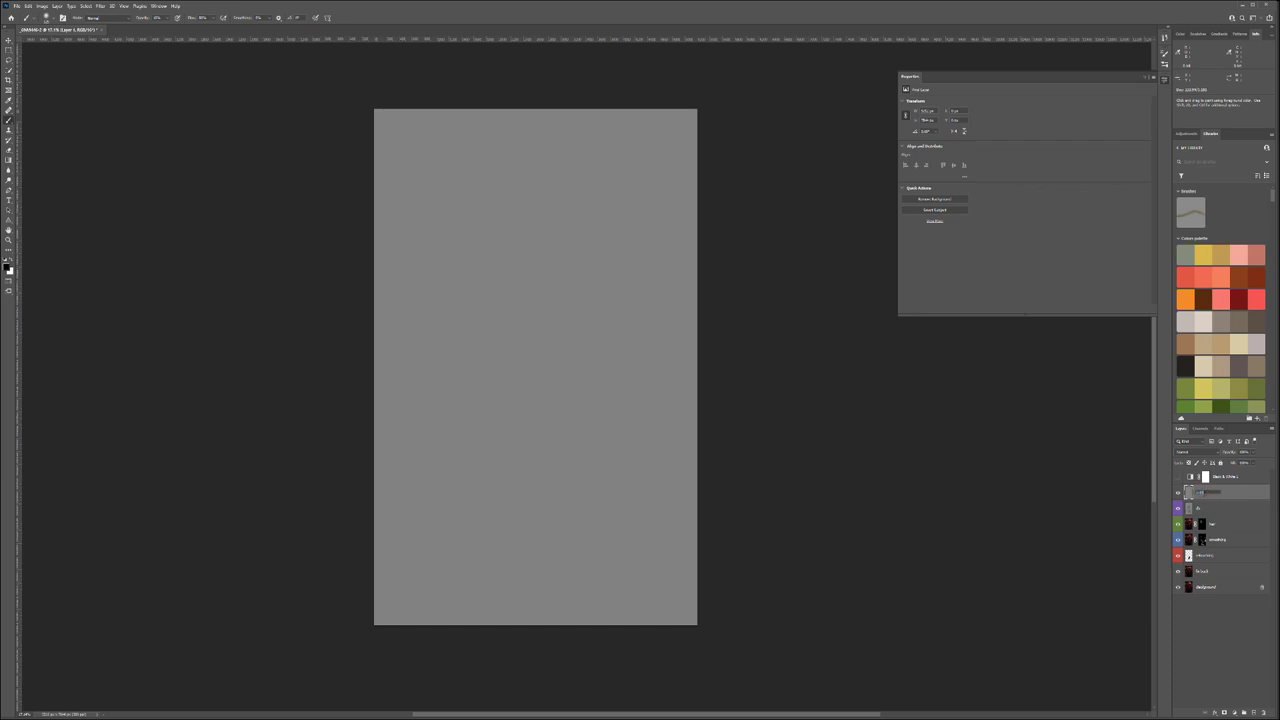
pyautogui.rightClick(1238, 498)
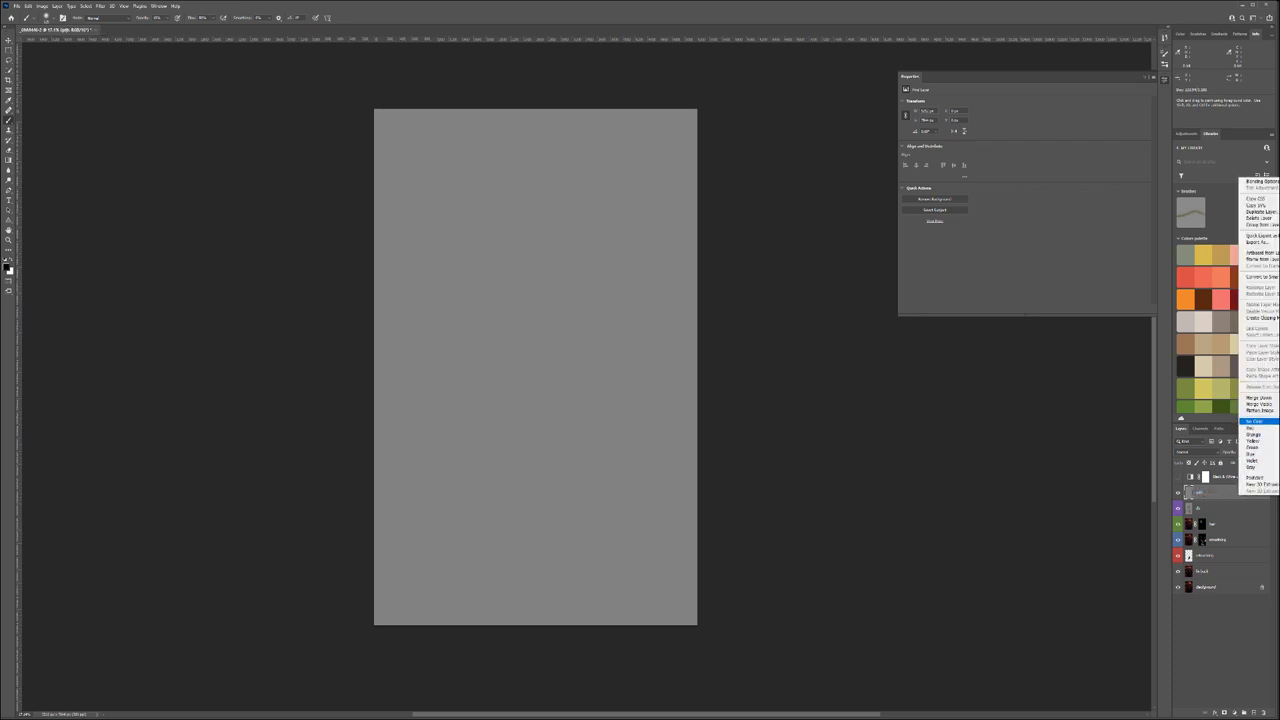
pyautogui.click(1255, 455)
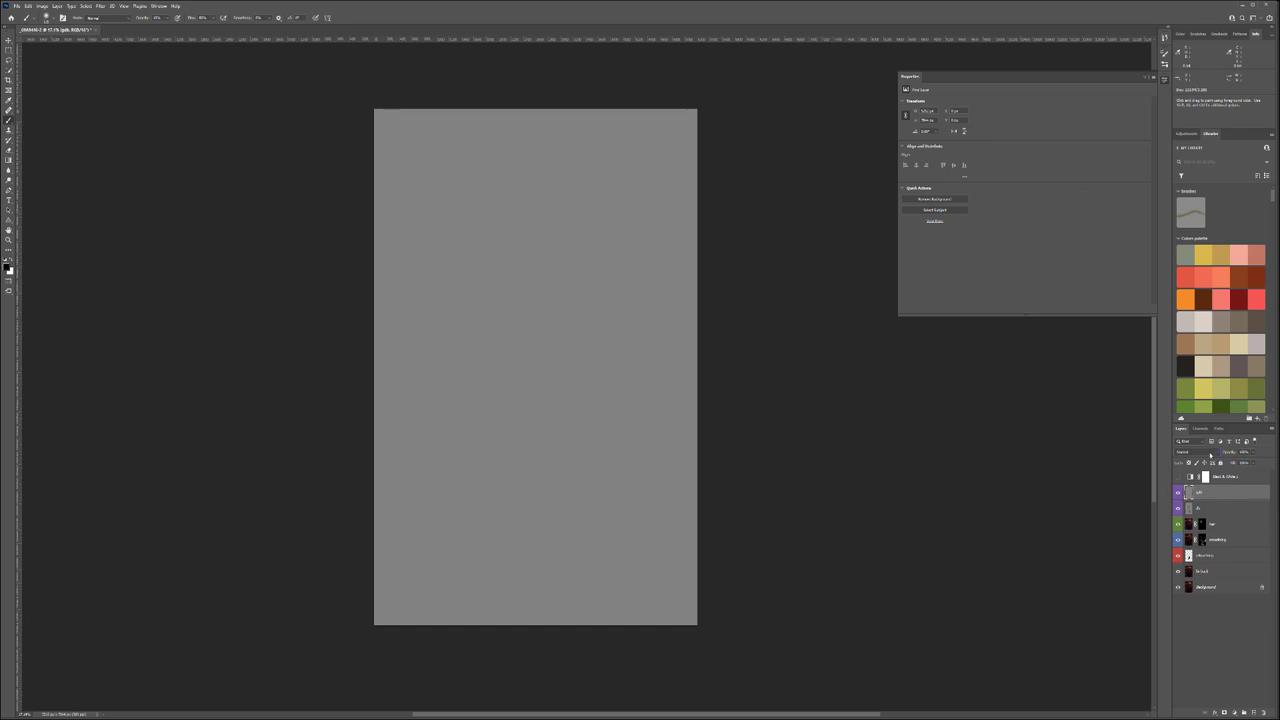
pyautogui.click(1200, 452)
pyautogui.click(1195, 530)
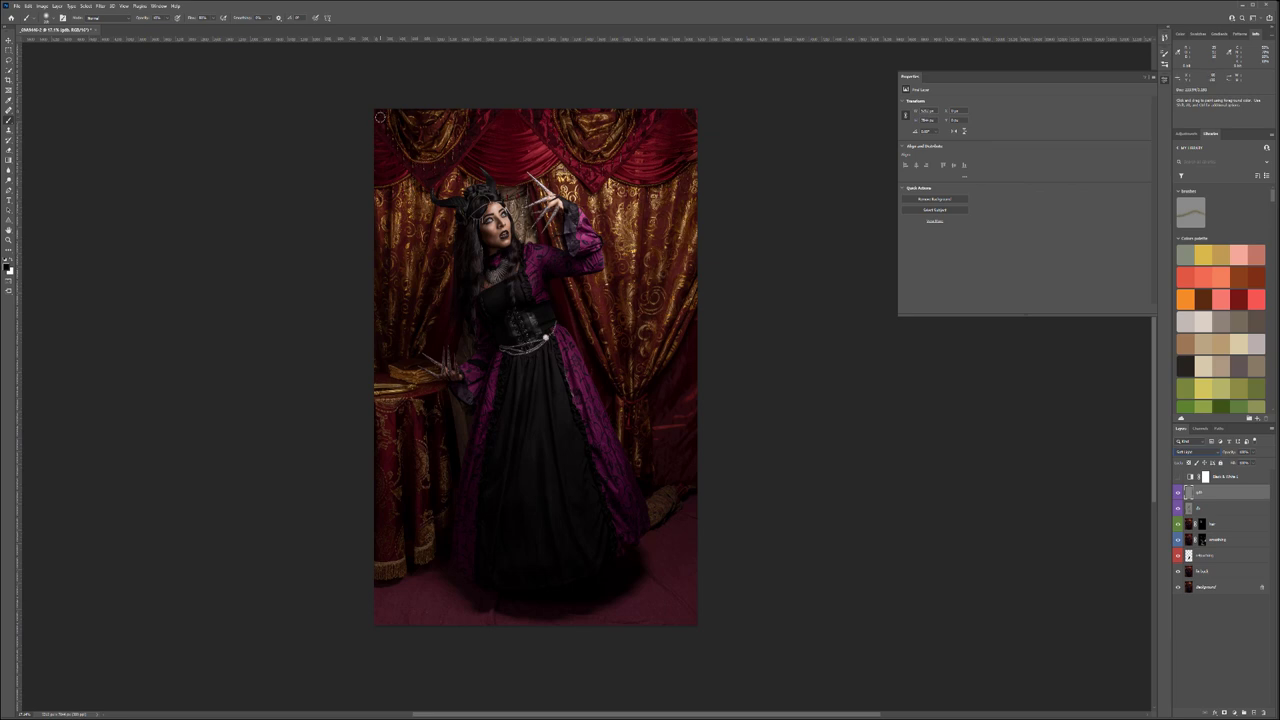
# Enlarge the brush greatly and burn the curtains, floor and outer edges of the picture on the new gray layer.
pyautogui.press(']')
pyautogui.press(']')
pyautogui.press(']')
pyautogui.press(']')
pyautogui.press(']')
pyautogui.press(']')
pyautogui.press(']')
pyautogui.press(']')
pyautogui.press(']')
pyautogui.press(']')
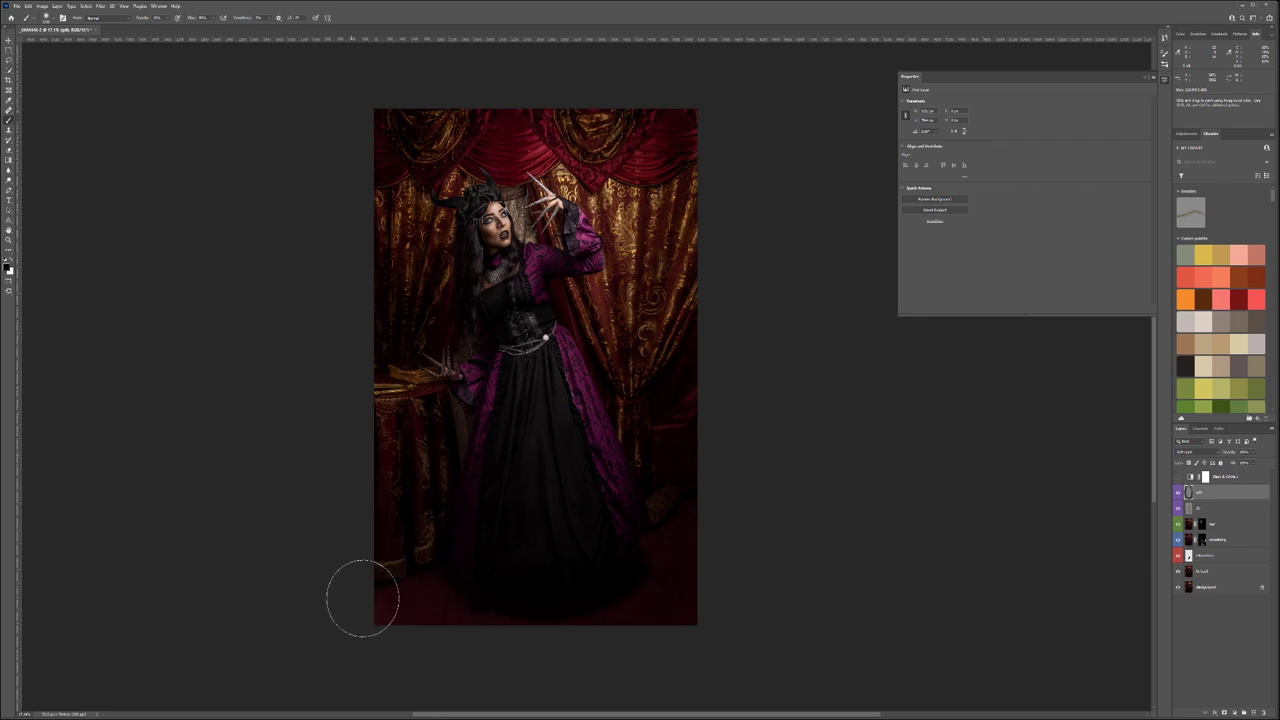
# Add another empty layer in Multiply mode and paint the outer edges of the picture darker.
pyautogui.click(1254, 713)
pyautogui.click(1195, 452)
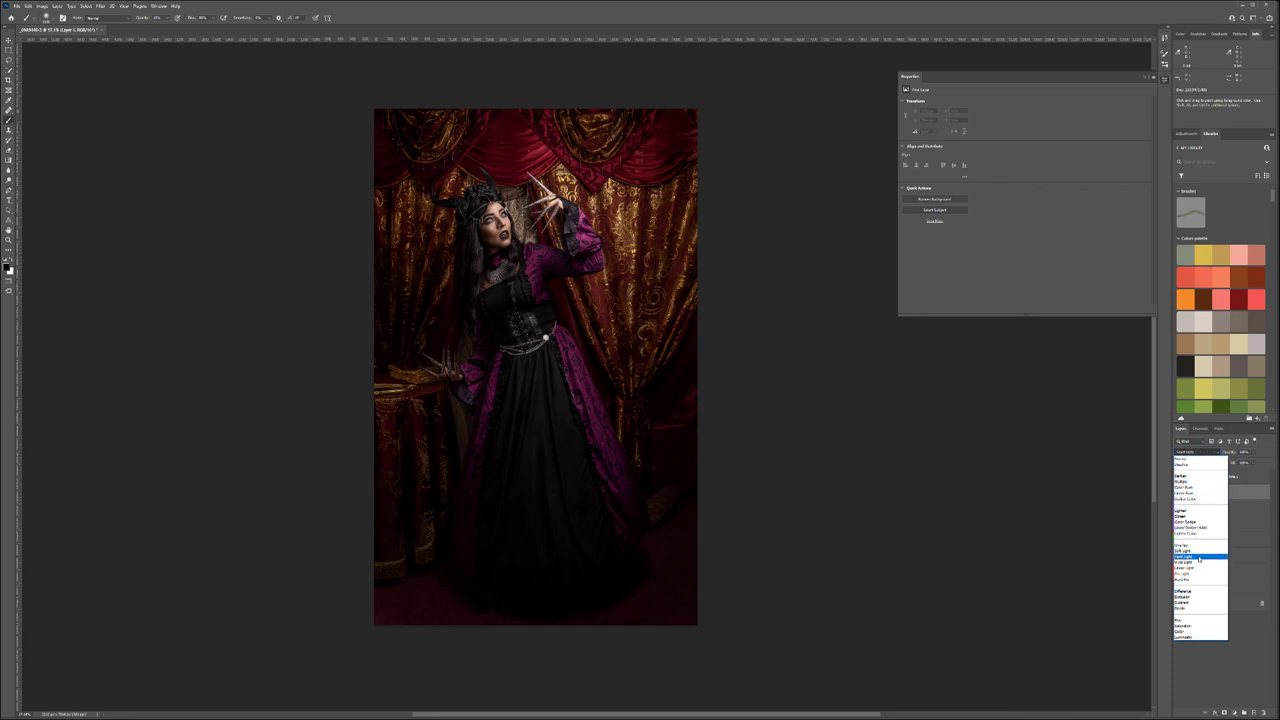
pyautogui.click(1190, 481)
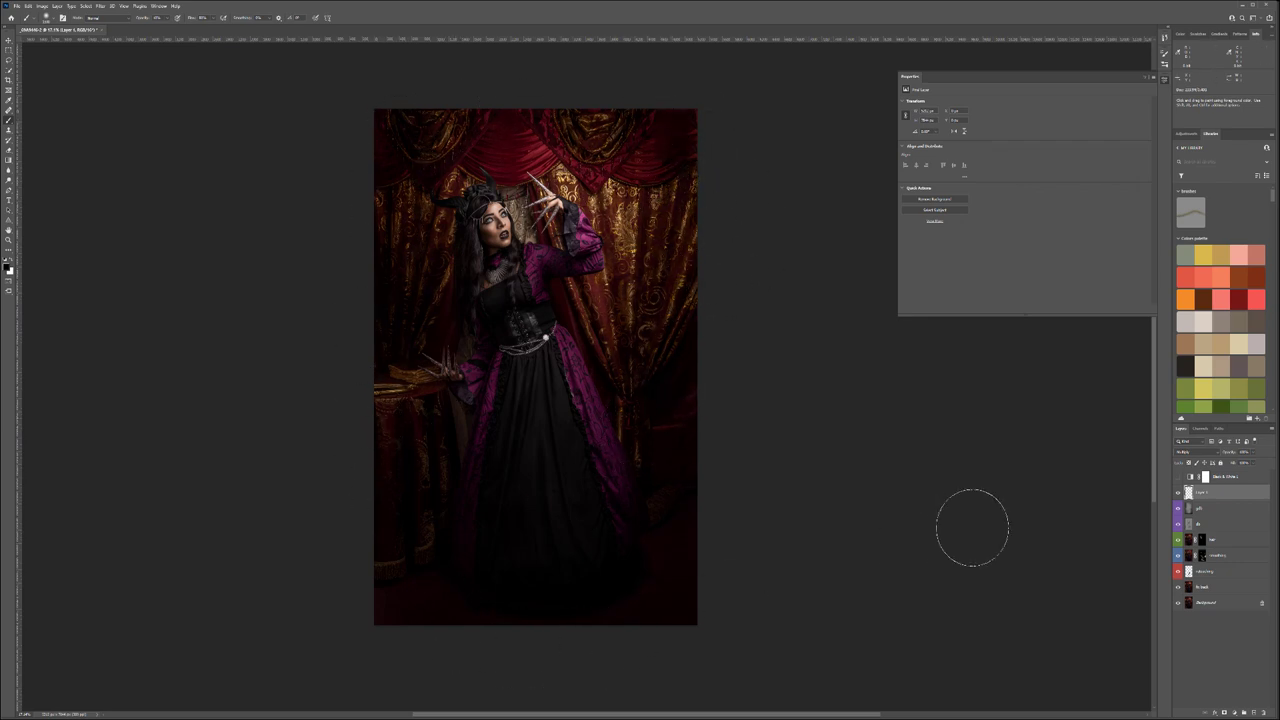
# Rename the Multiply layer as deep shadows and label it violet.
pyautogui.click(1245, 510)
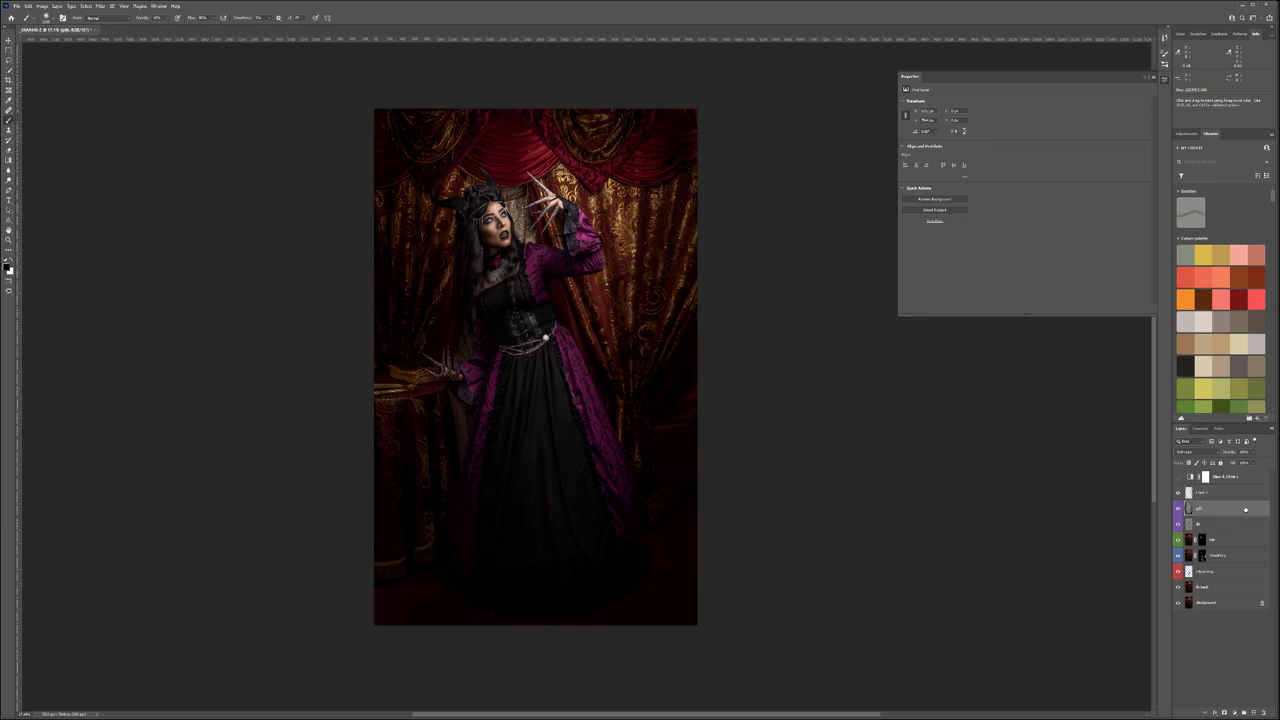
pyautogui.click(1201, 494)
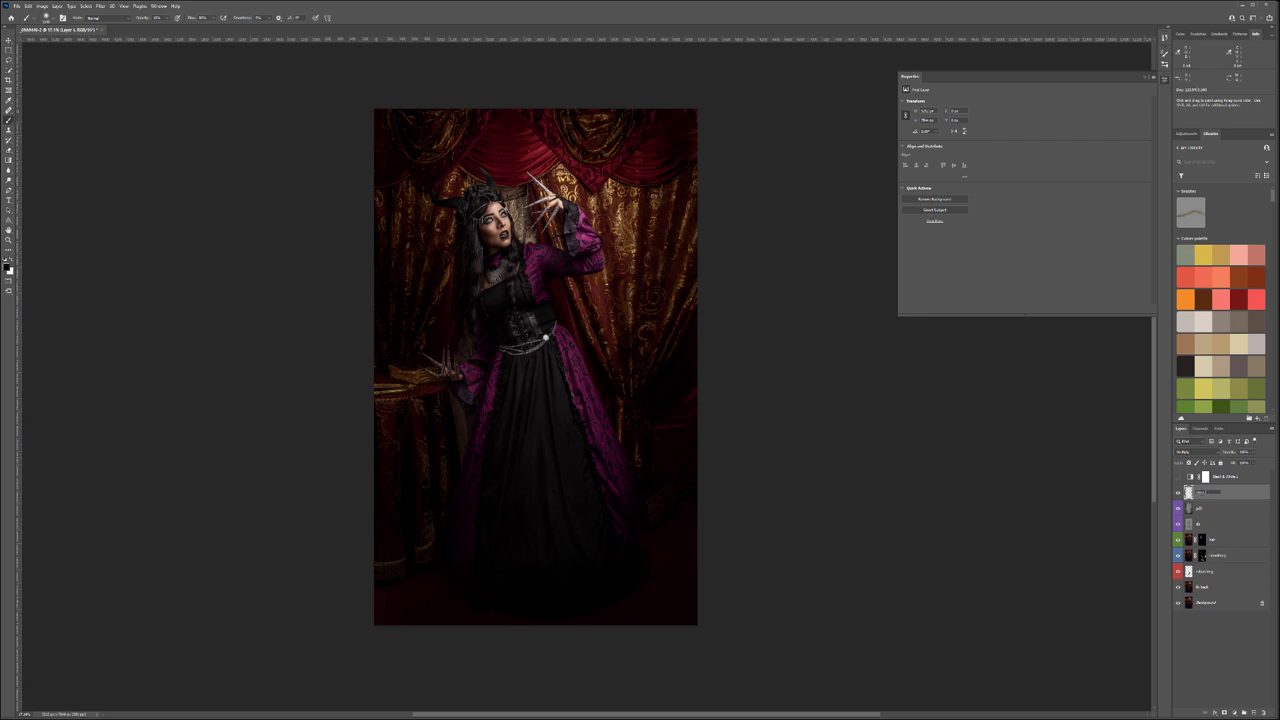
pyautogui.press('Return')
pyautogui.rightClick(1236, 493)
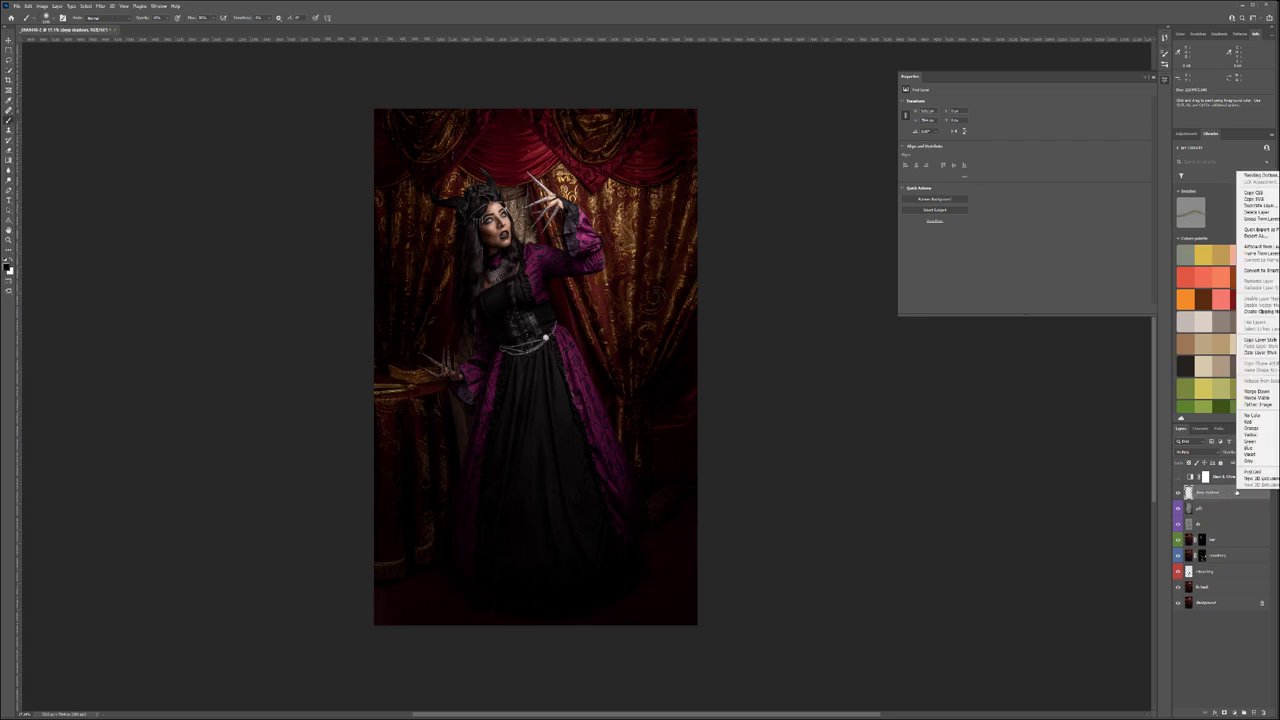
pyautogui.click(1270, 456)
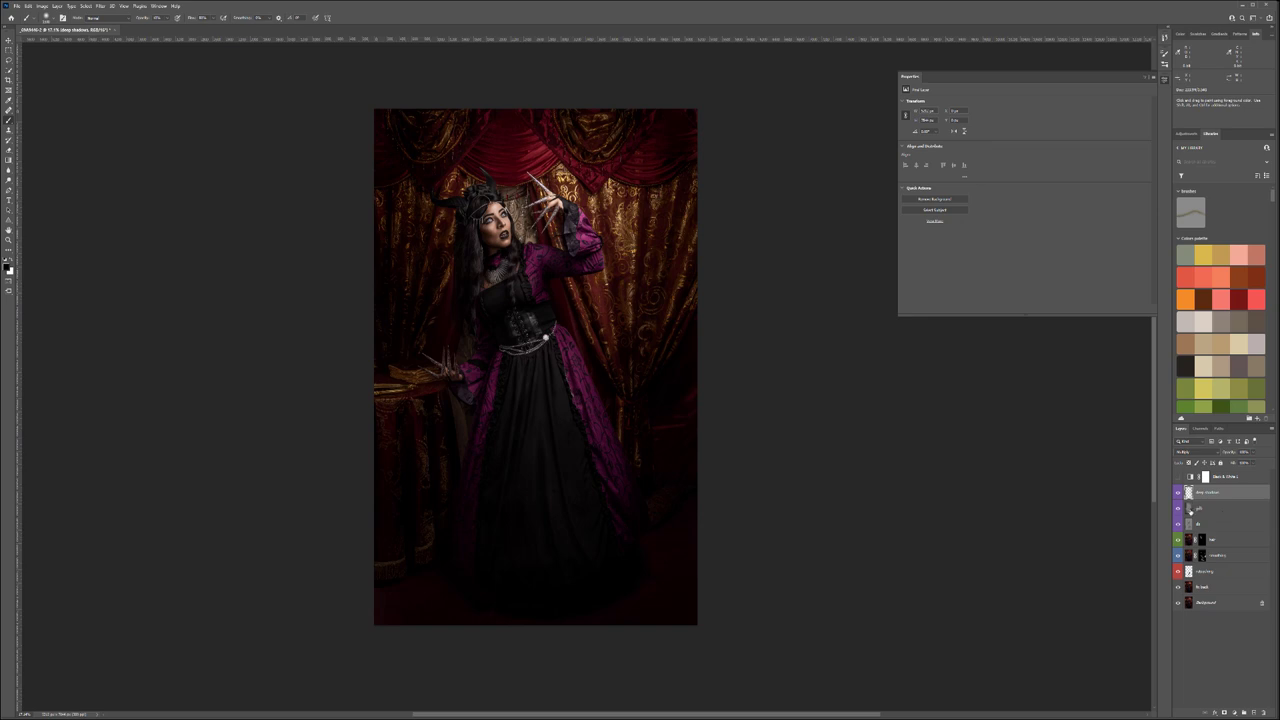
# Dodge the highlights of the woman and curtains on the global gray Soft Light layer with a smaller white brush.
pyautogui.click(1190, 510)
pyautogui.press('x')
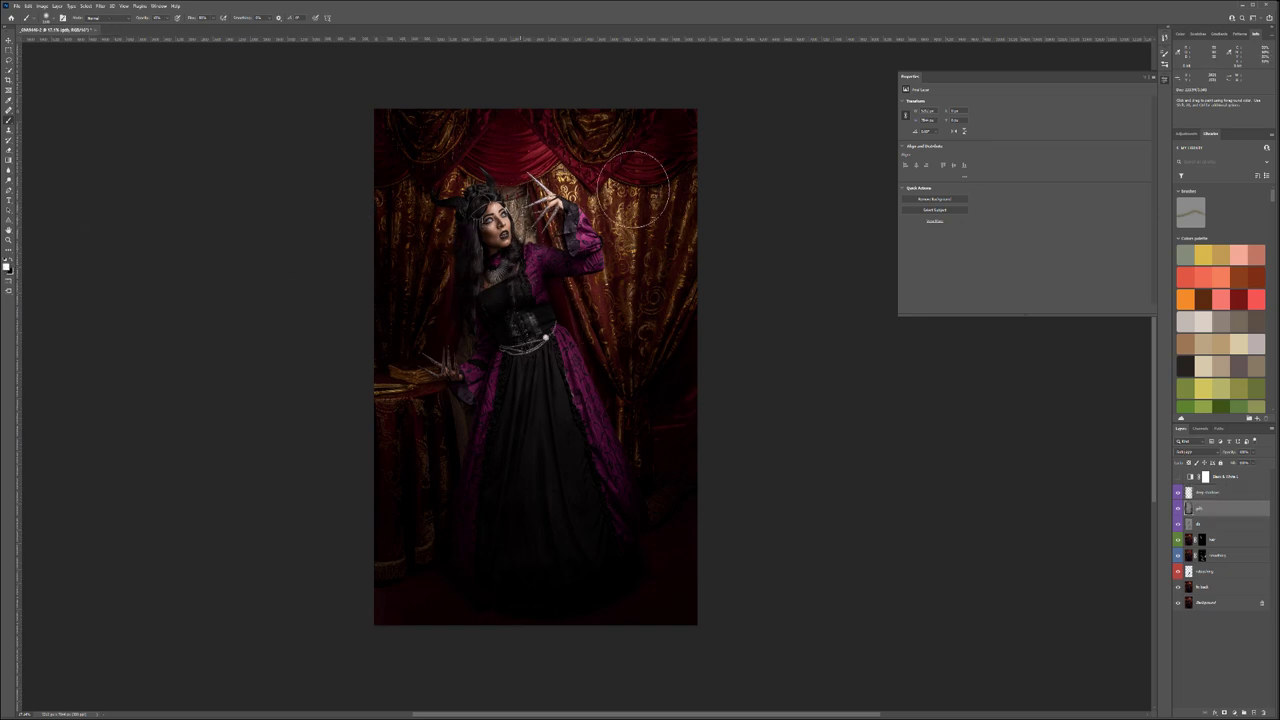
pyautogui.press('[')
pyautogui.press('[')
pyautogui.press('[')
pyautogui.press('[')
pyautogui.press('[')
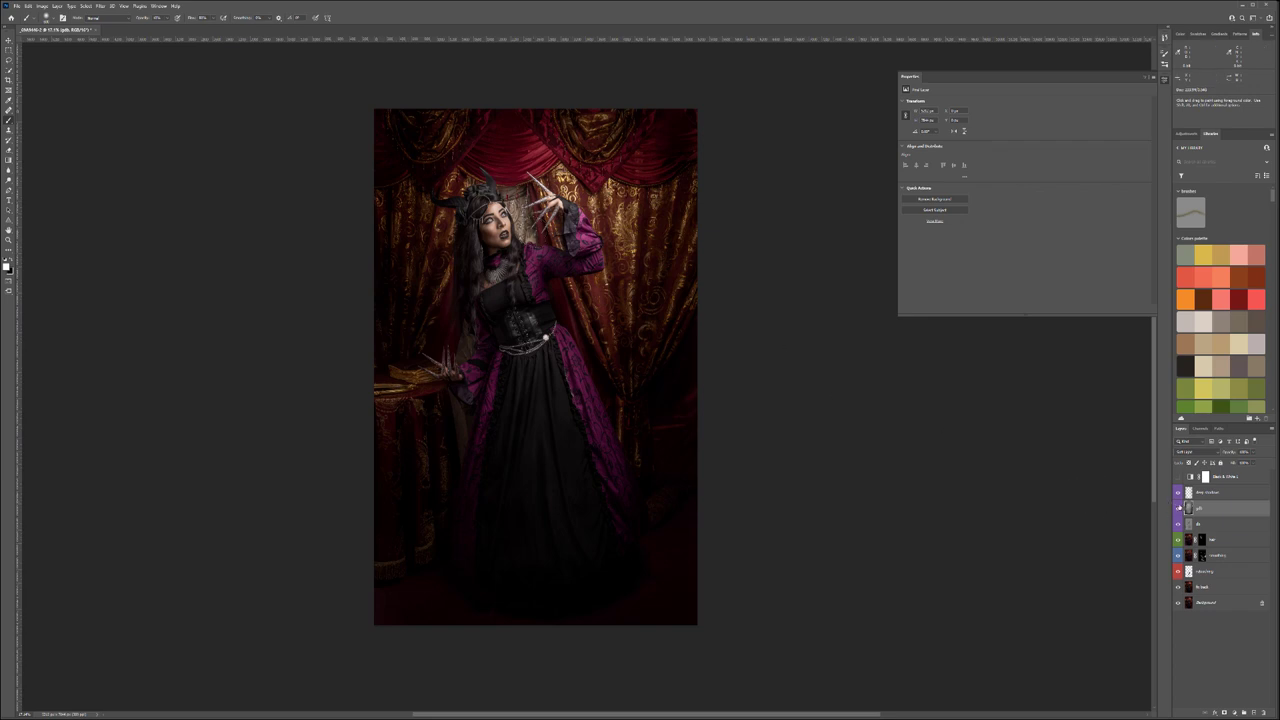
# Compare the picture with and without the global dodge and burn layer.
pyautogui.click(1178, 508)
pyautogui.click(1178, 508)
pyautogui.click(1178, 508)
pyautogui.click(1178, 508)
pyautogui.click(1178, 508)
pyautogui.click(1178, 508)
pyautogui.press('v')
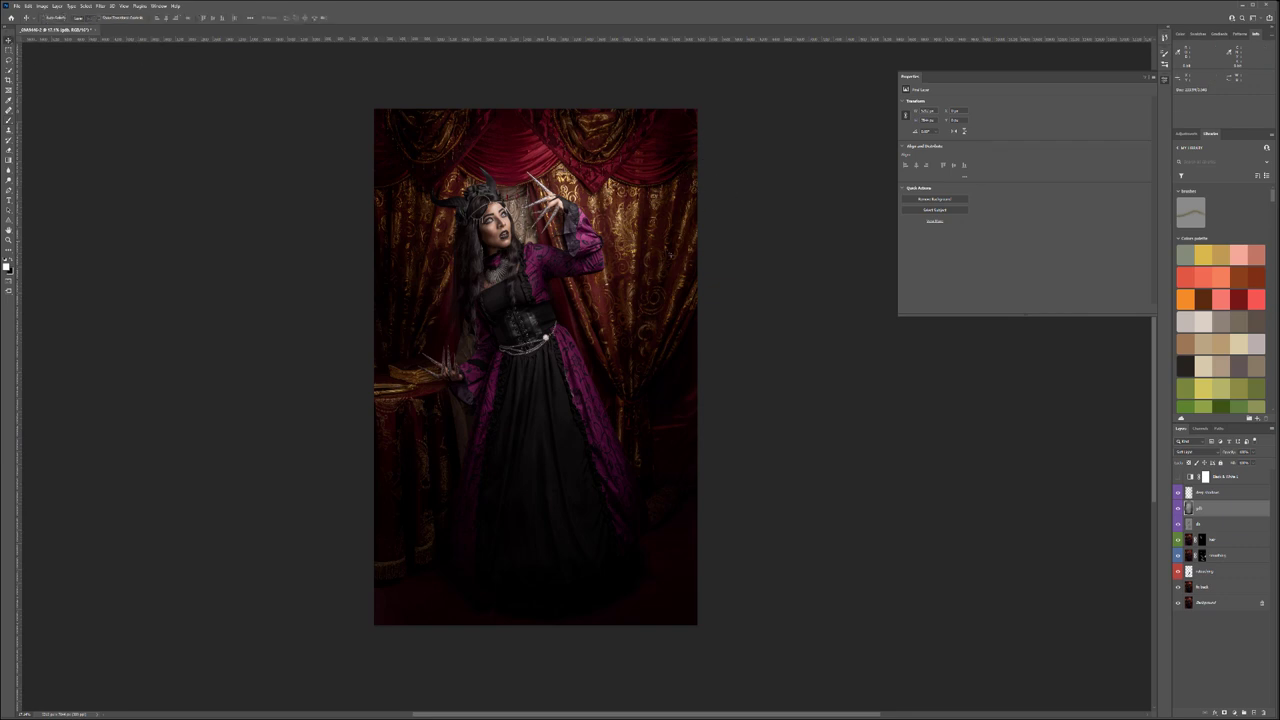
# Add a layer named grain above deep shadows and fill it with 50% gray.
pyautogui.click(1238, 492)
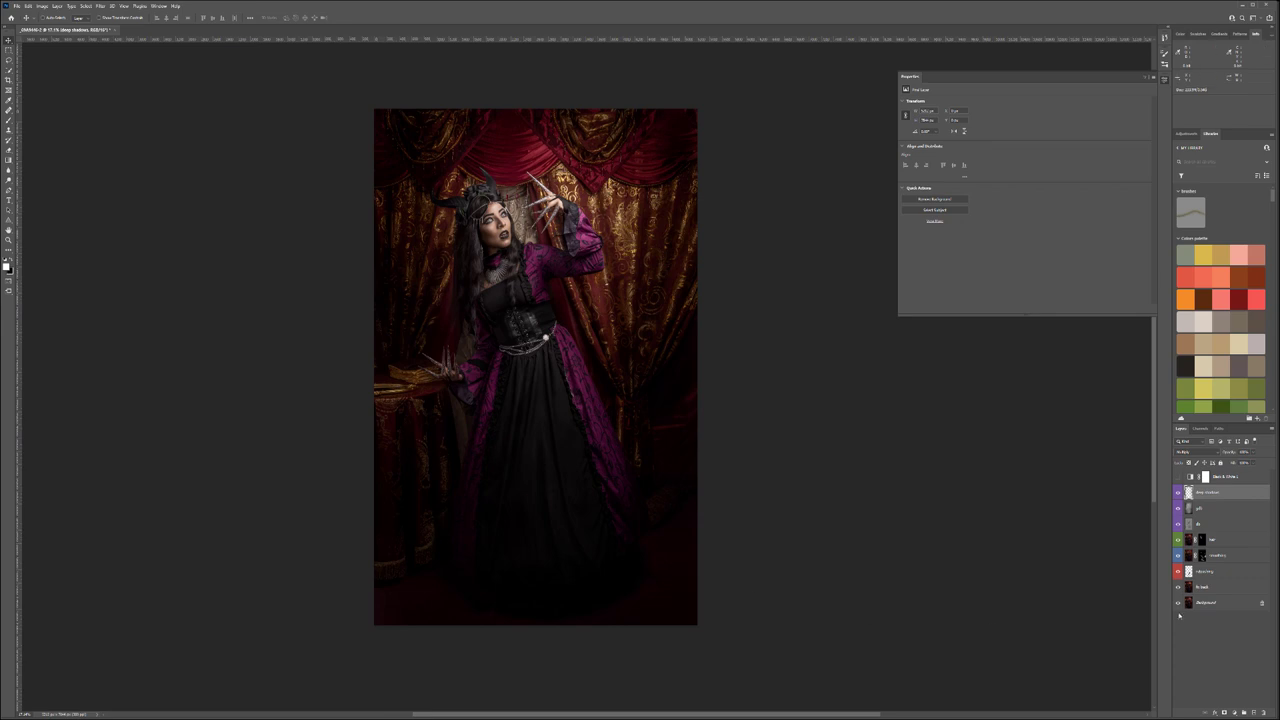
pyautogui.hotkey('ctrl', 'shift', 'alt', 'n')
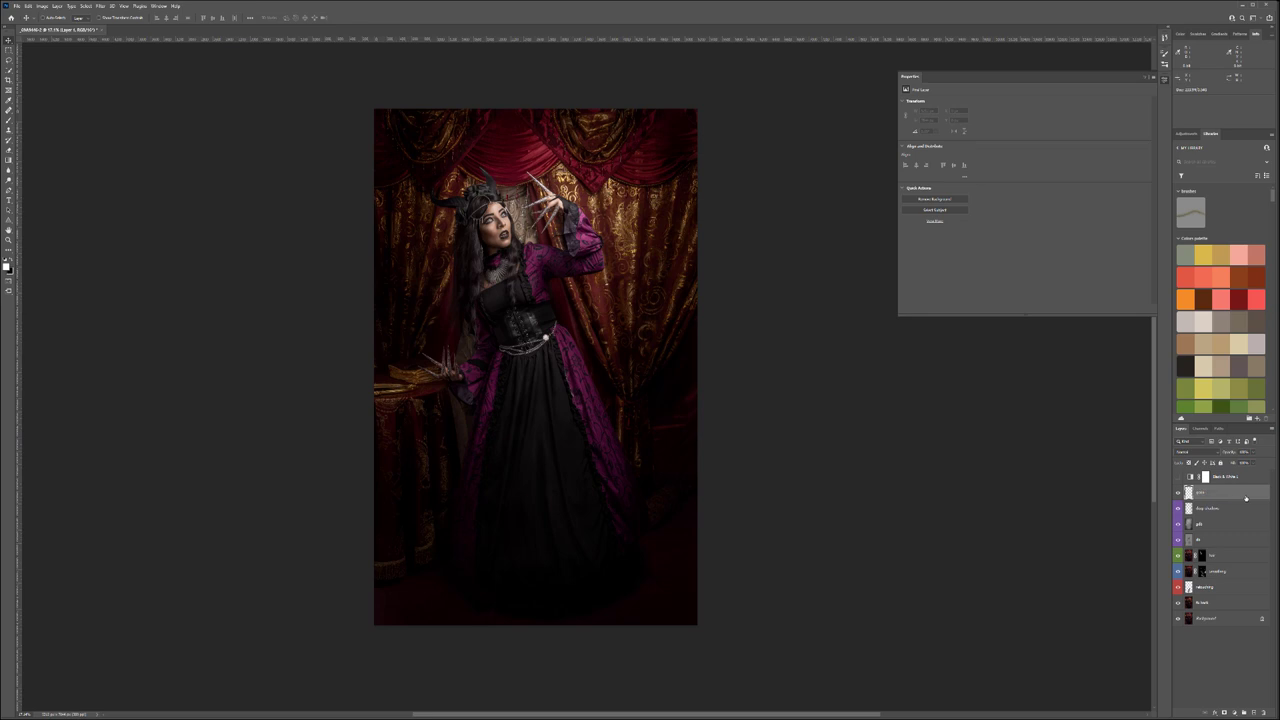
pyautogui.hotkey('shift', 'F5')
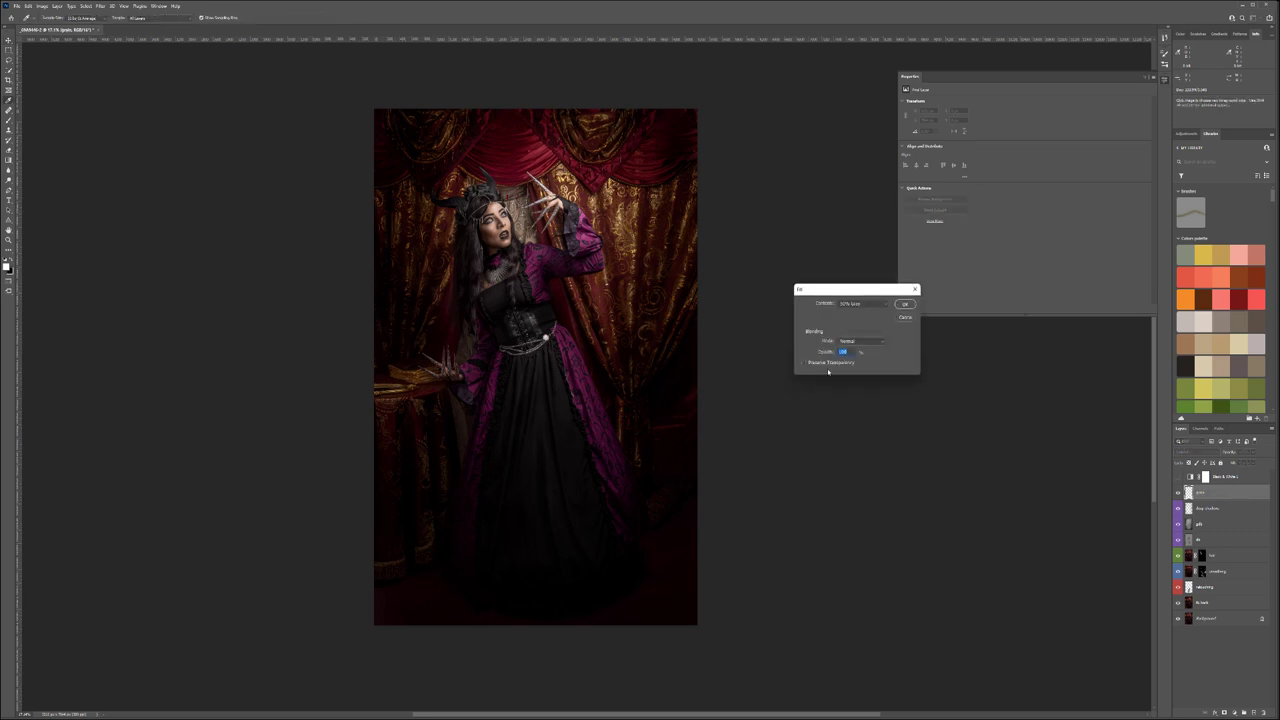
pyautogui.press('Return')
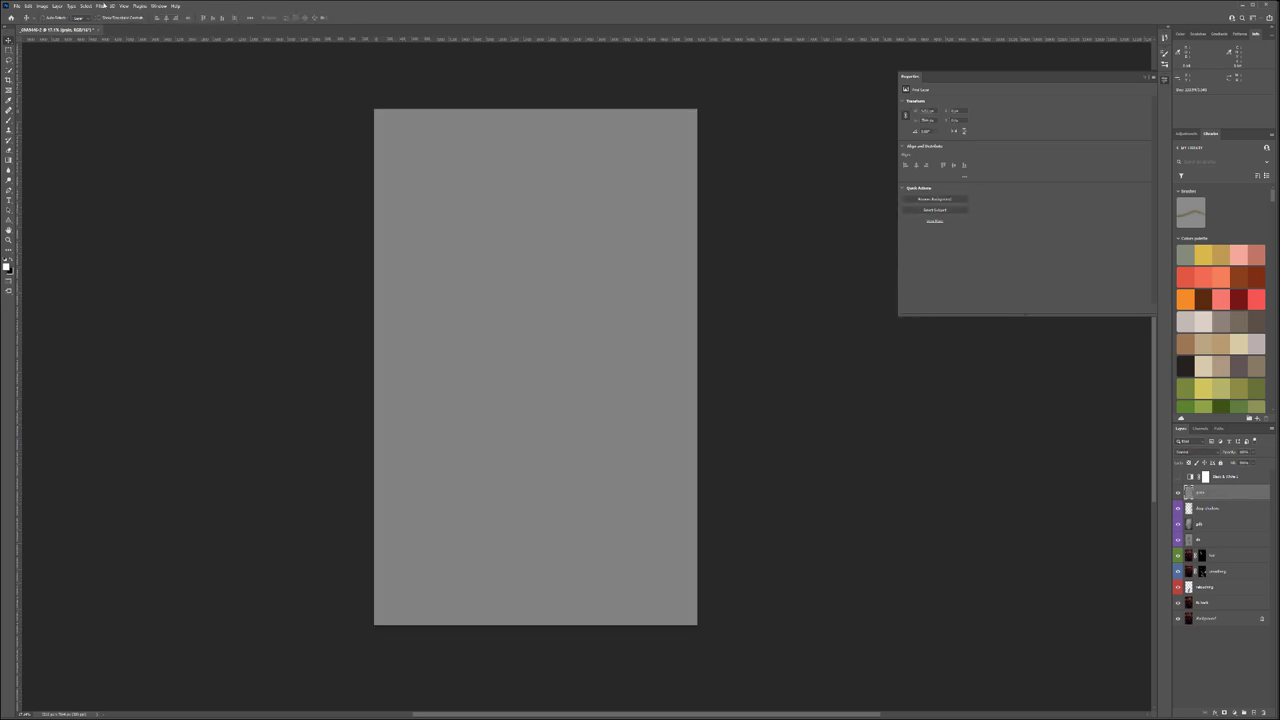
# Add monochromatic Gaussian noise to the grain layer and set its blending mode to Soft Light.
pyautogui.click(101, 6)
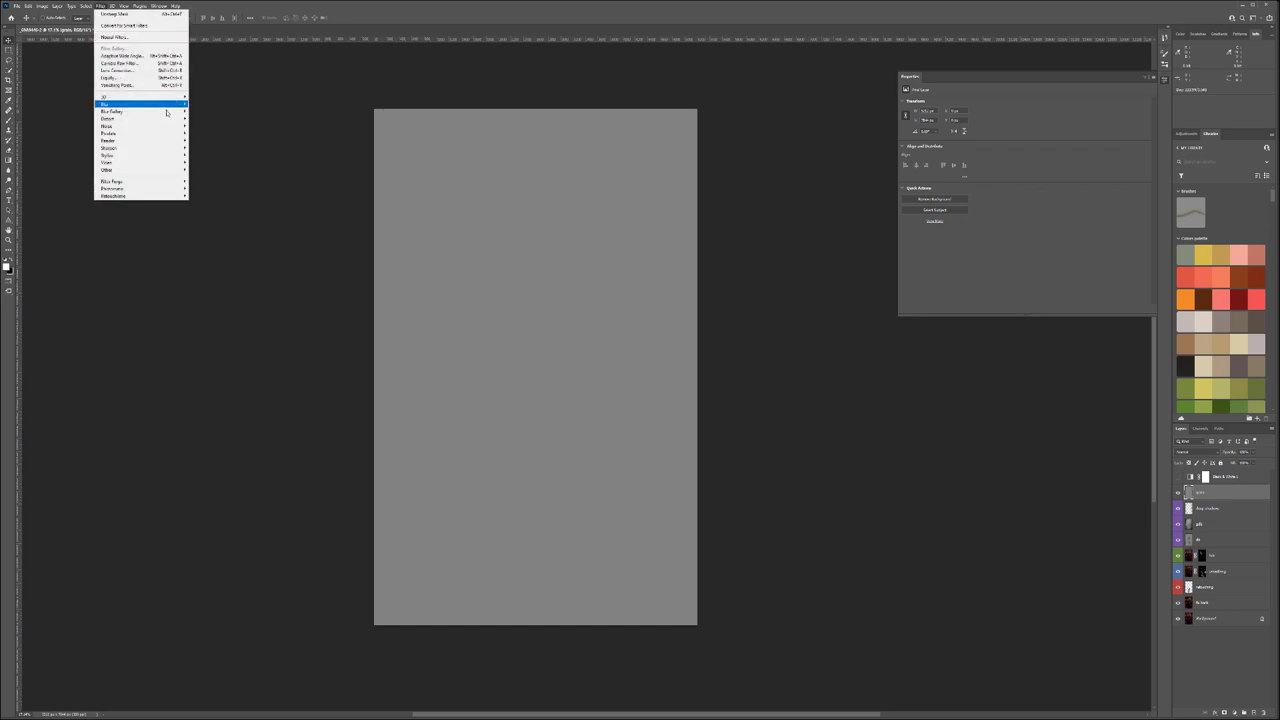
pyautogui.moveTo(165, 125)
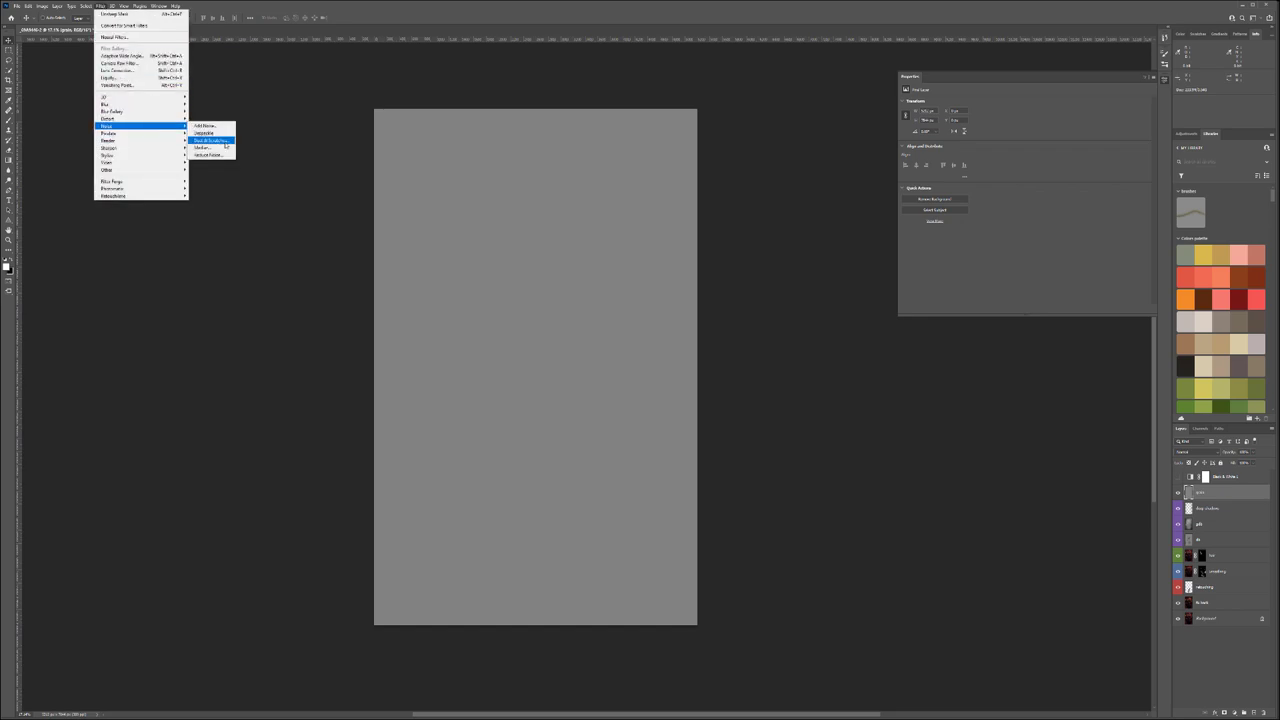
pyautogui.click(205, 125)
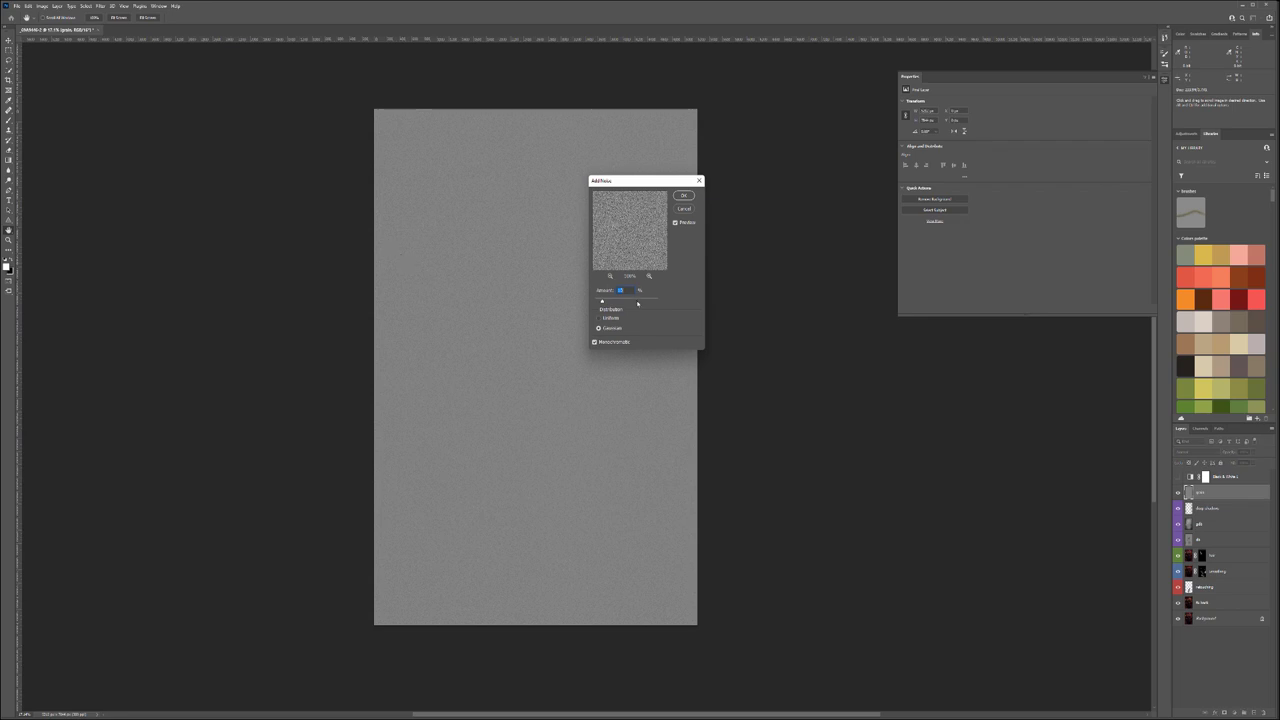
pyautogui.click(684, 195)
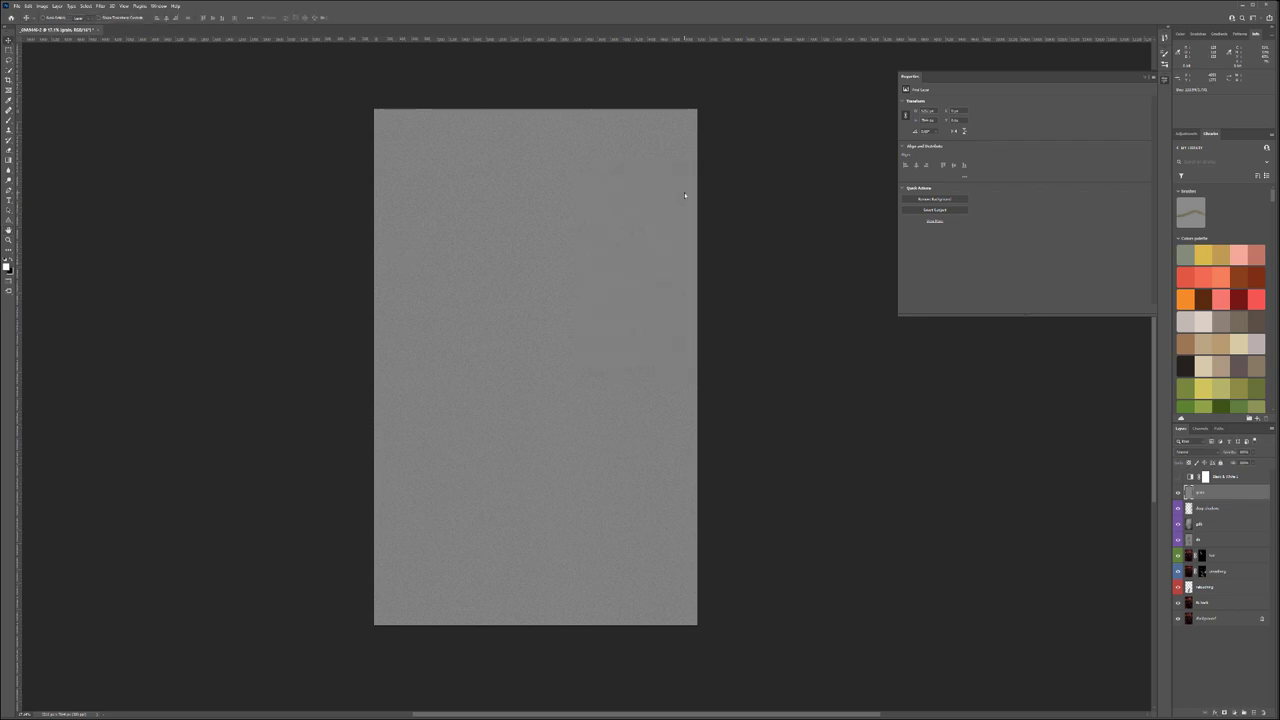
pyautogui.click(1208, 454)
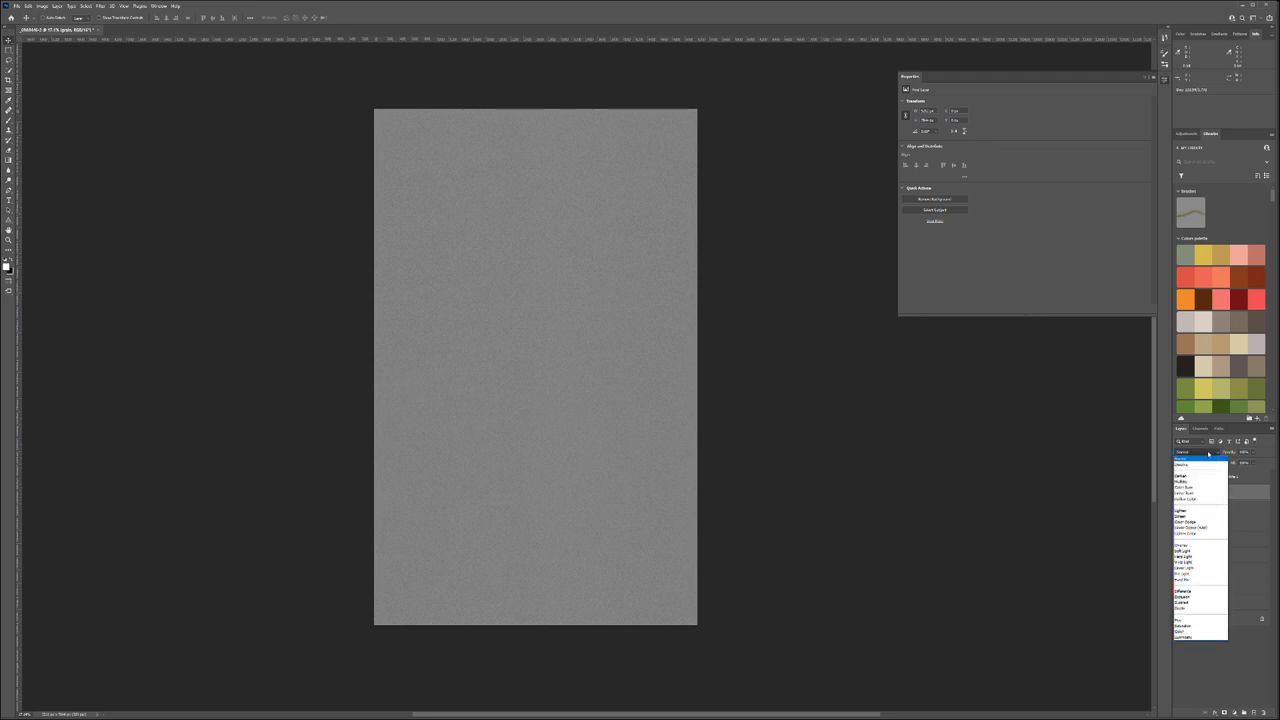
pyautogui.click(1200, 534)
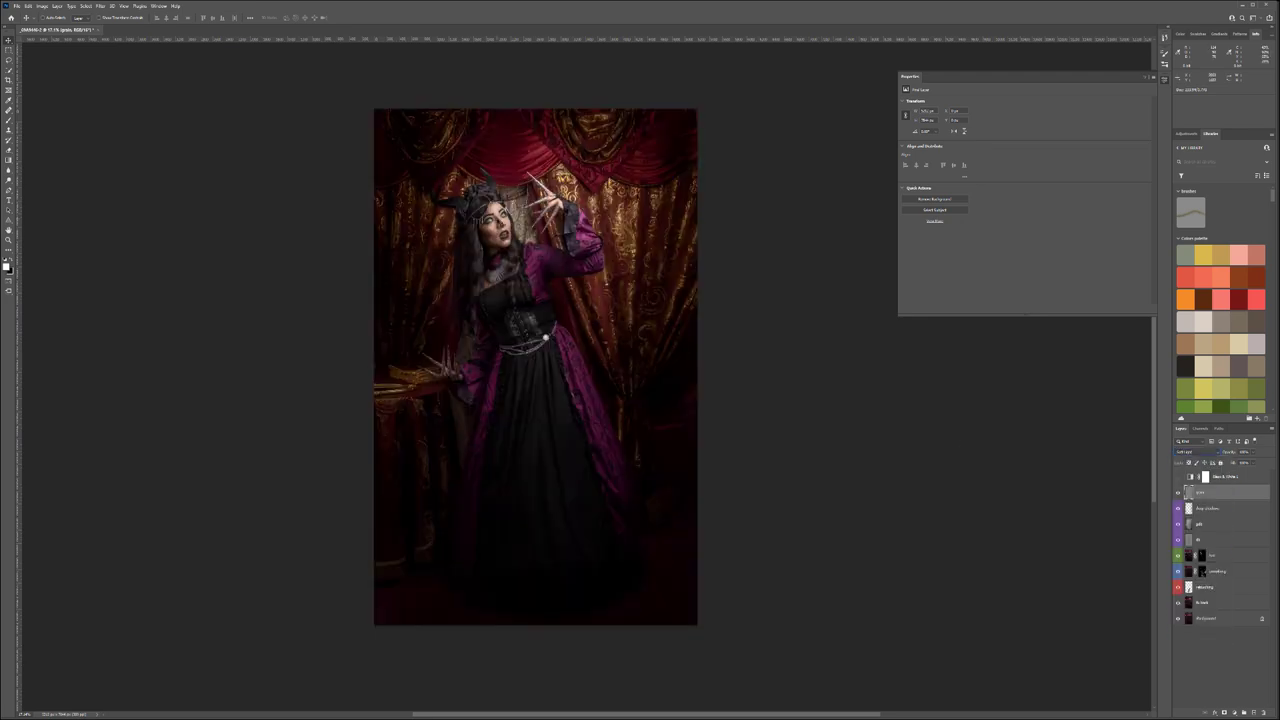
# Compare the woman's face with and without the grain layer and lower that layer's opacity.
pyautogui.scroll(12, 488, 197)
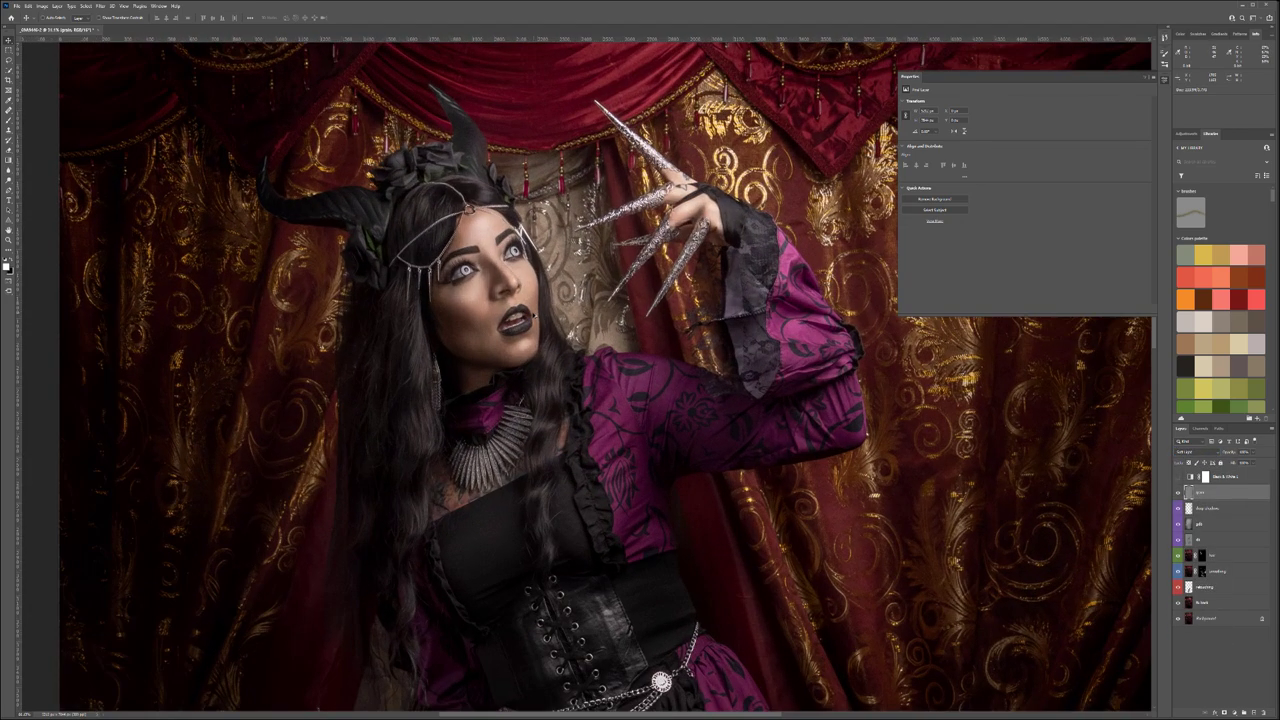
pyautogui.scroll(15, 493, 354)
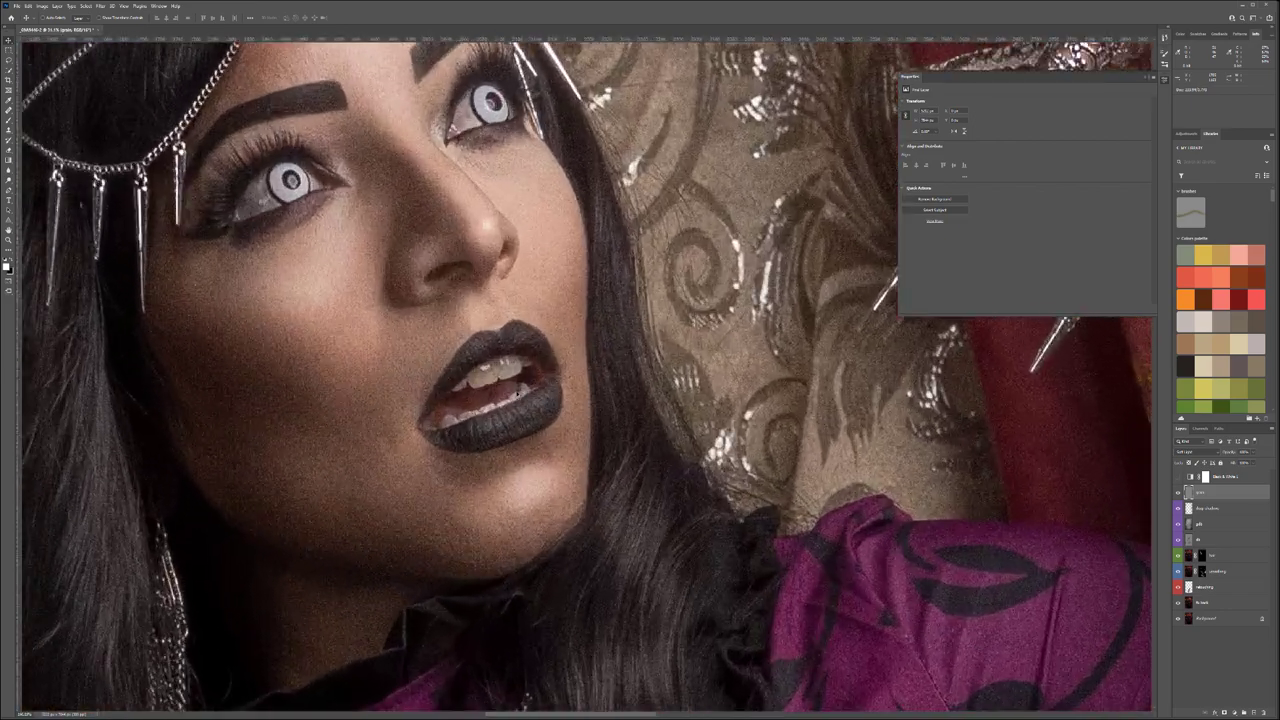
pyautogui.scroll(-5, 518, 392)
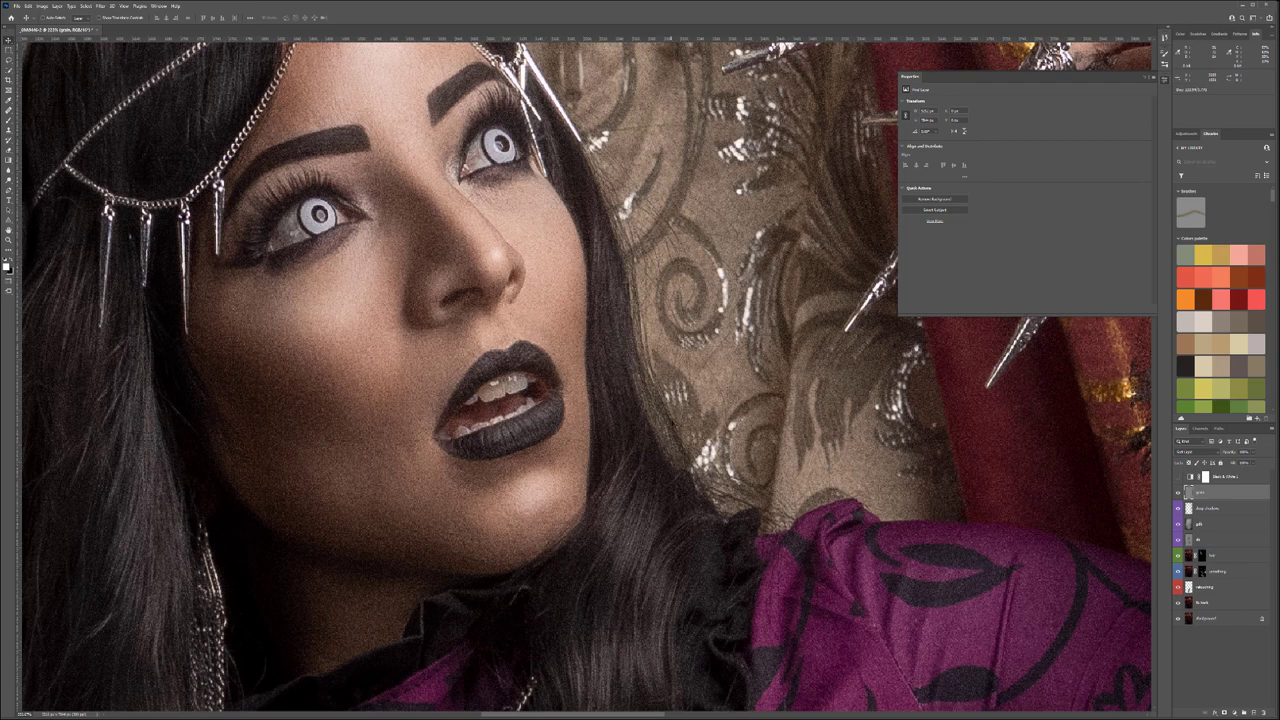
pyautogui.moveTo(698, 535); pyautogui.dragTo(717, 426)
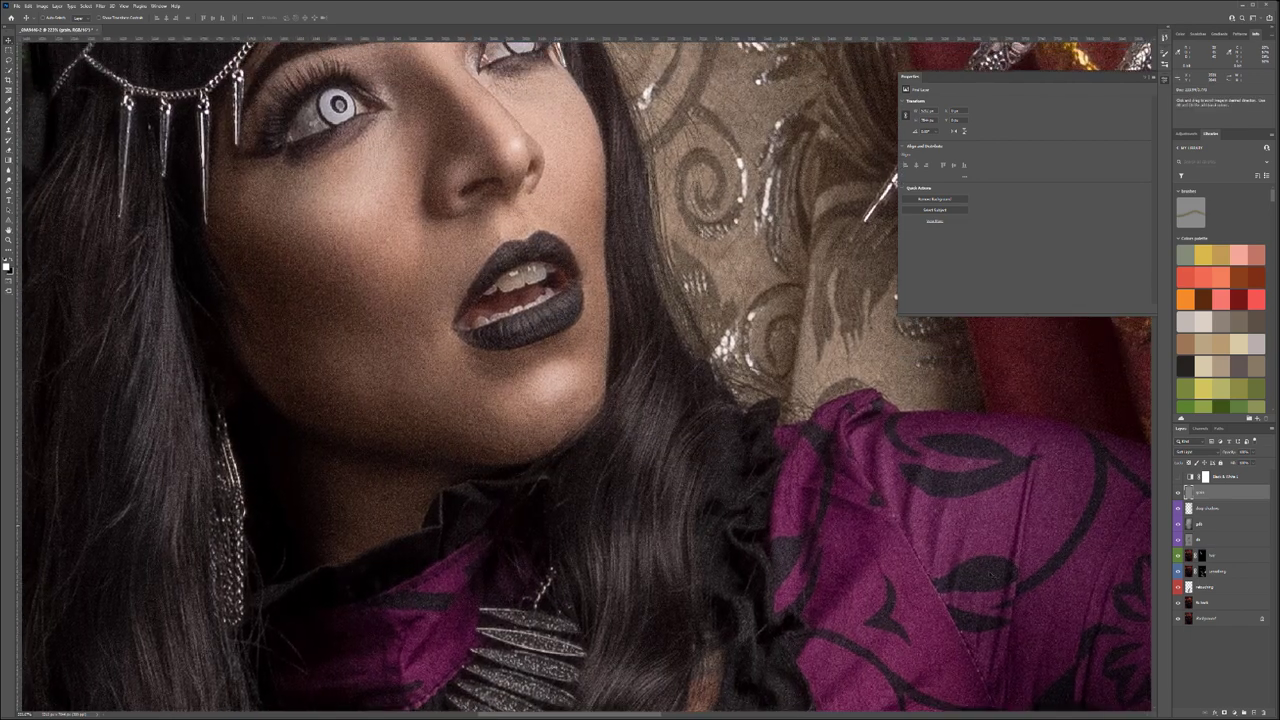
pyautogui.click(1179, 492)
pyautogui.click(1179, 492)
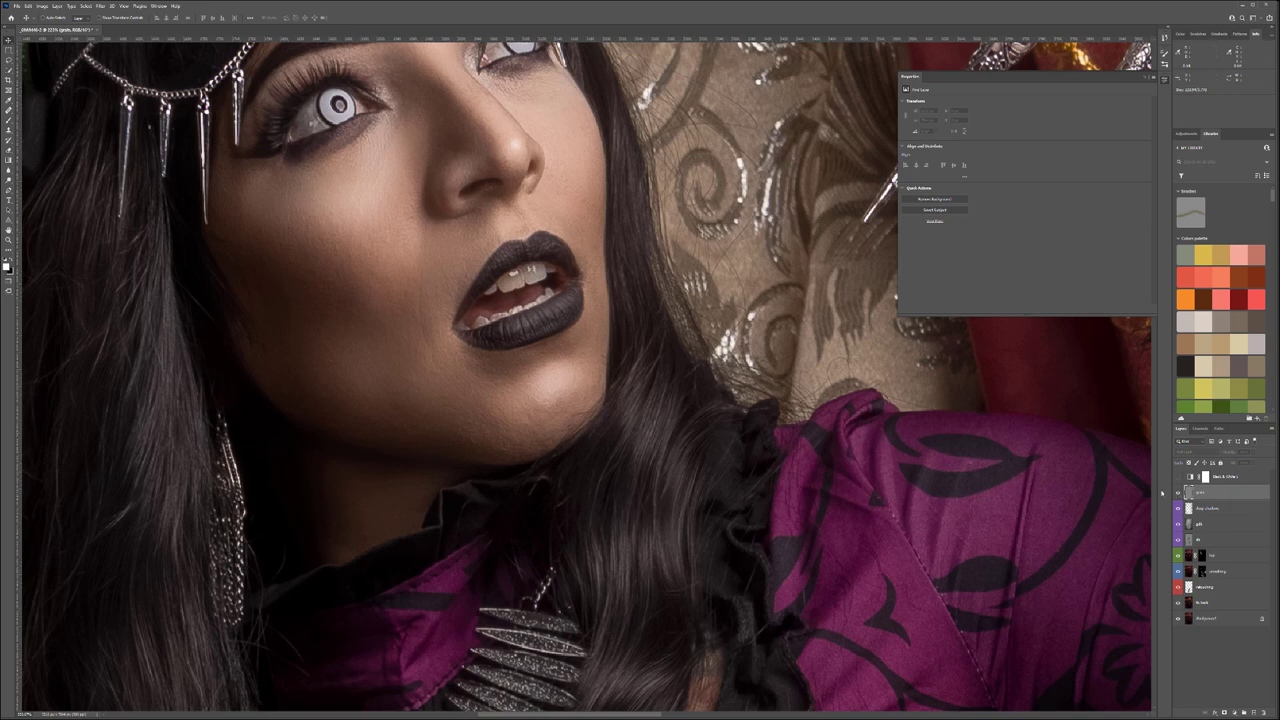
pyautogui.click(1256, 455)
pyautogui.moveTo(1233, 462); pyautogui.dragTo(1238, 463)
pyautogui.click(520, 236)
pyautogui.scroll(-7, 600, 385)
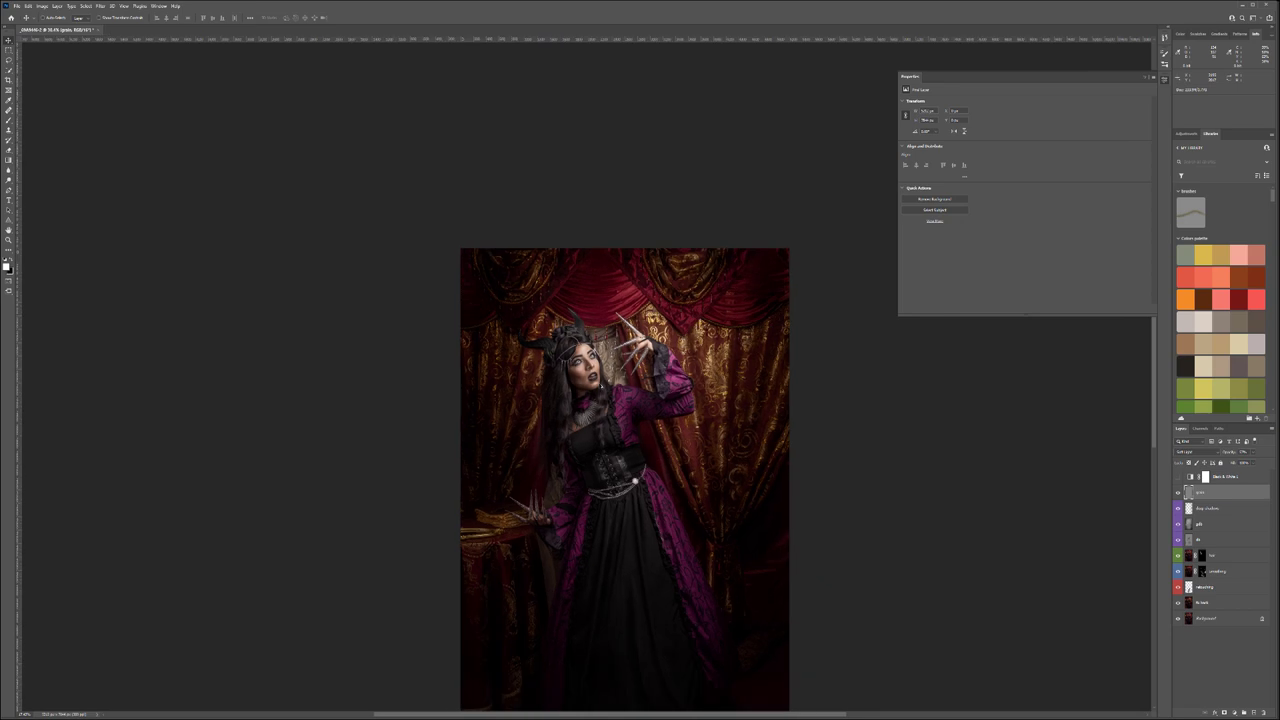
pyautogui.scroll(-2, 600, 400)
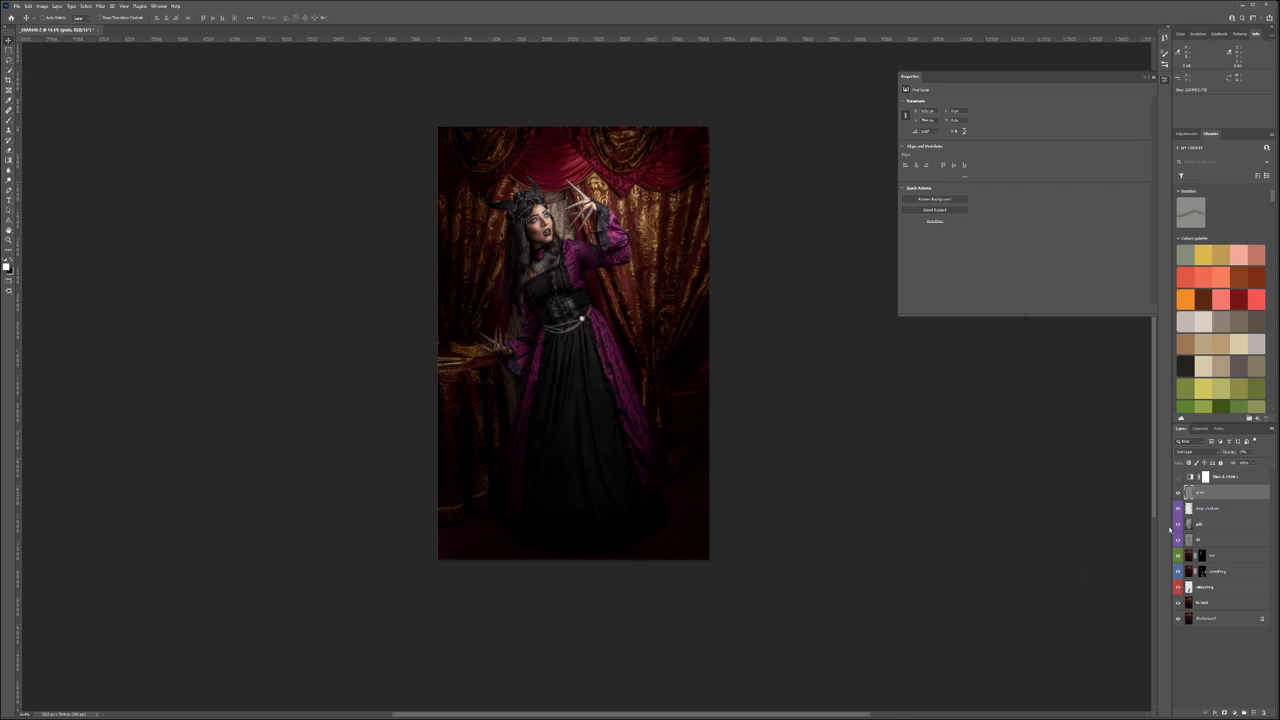
# Delete the Black & White adjustment layer above the grain layer.
pyautogui.click(1238, 477)
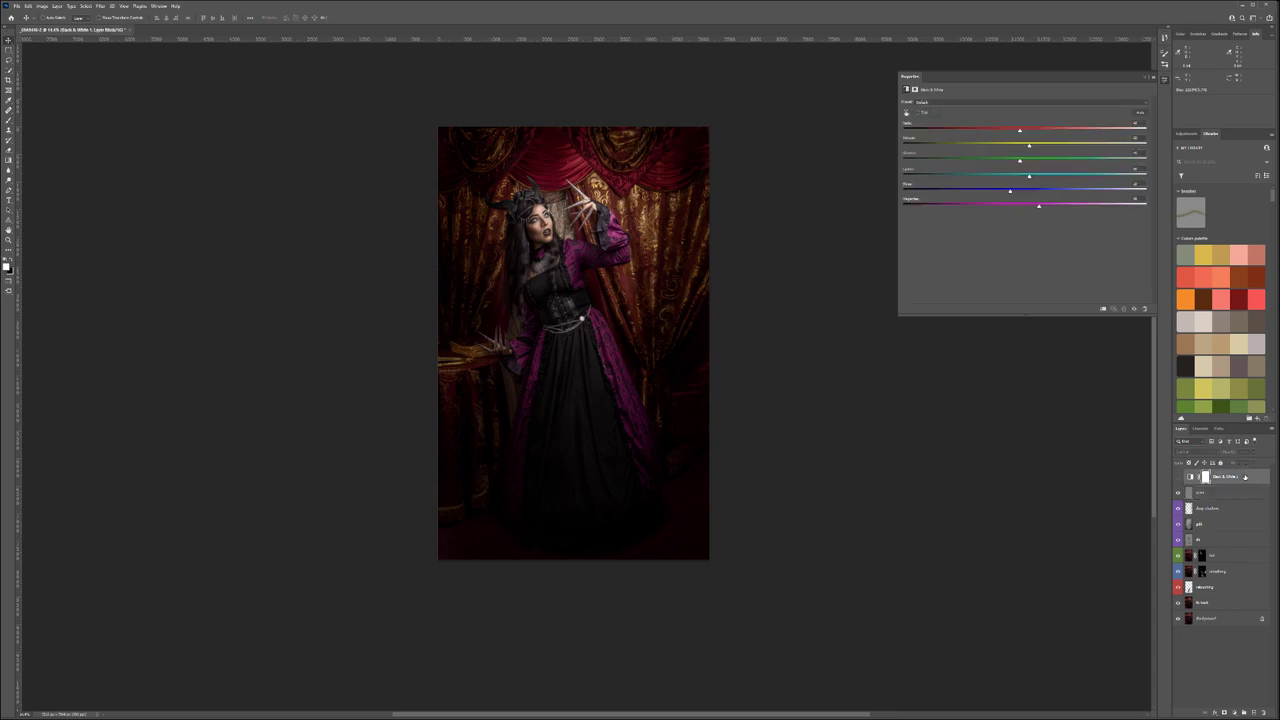
pyautogui.click(1234, 476)
pyautogui.press('Delete')
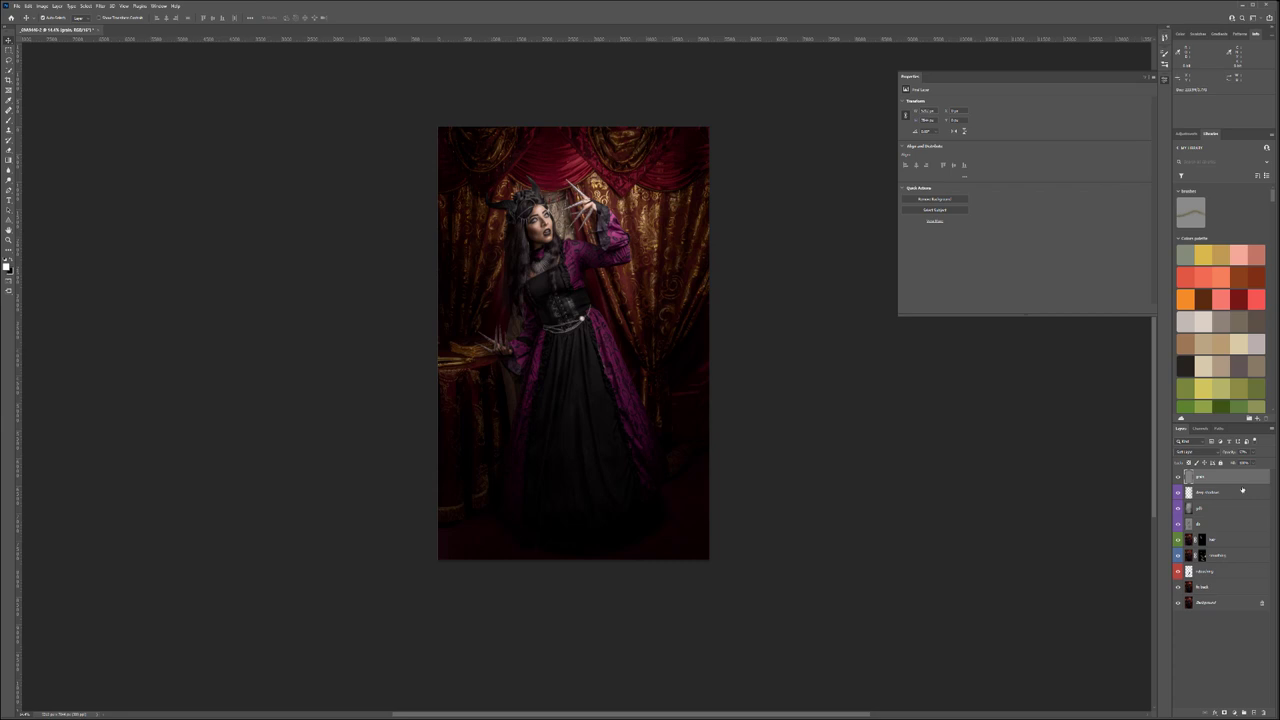
# Stamp all visible layers into a new layer at the top of the stack and name it ff.
pyautogui.hotkey('ctrl', 'shift', 'alt', 'e')
pyautogui.doubleClick(1202, 478)
pyautogui.write('fs')
pyautogui.press('Return')
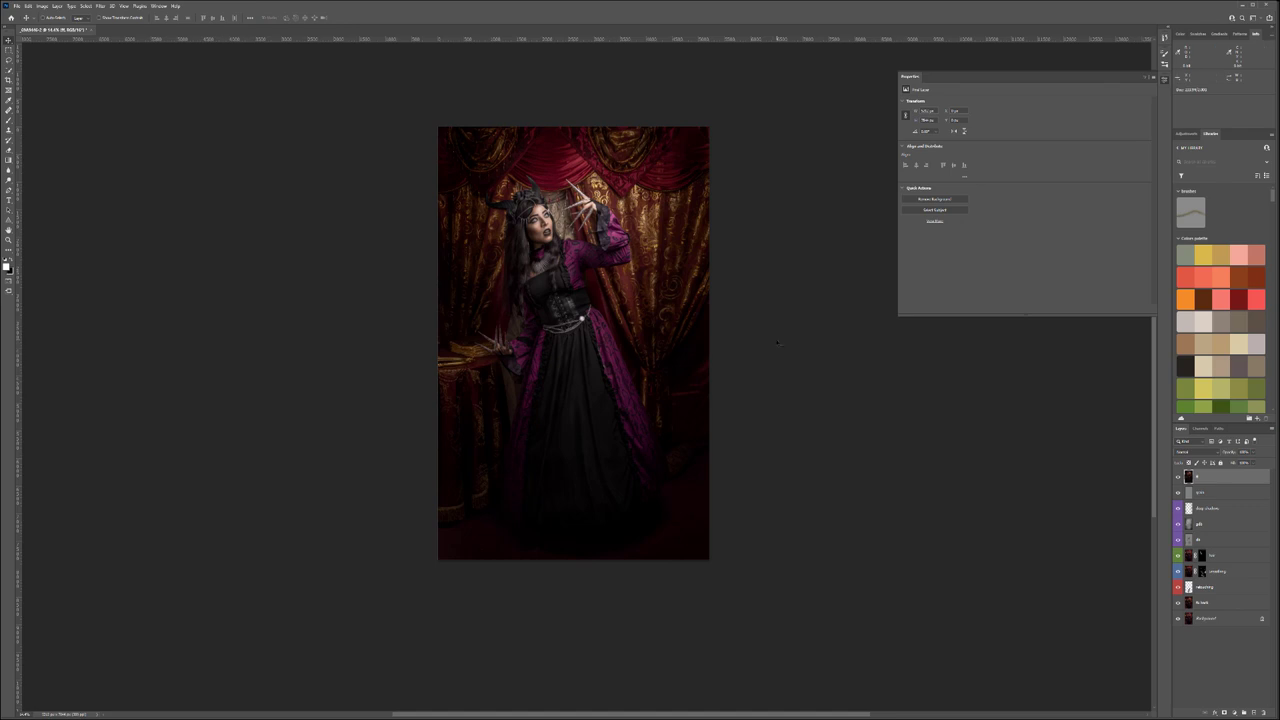
# Open the Filter Forge filter for the stamped layer and enlarge its window to show the whole preview.
pyautogui.click(100, 6)
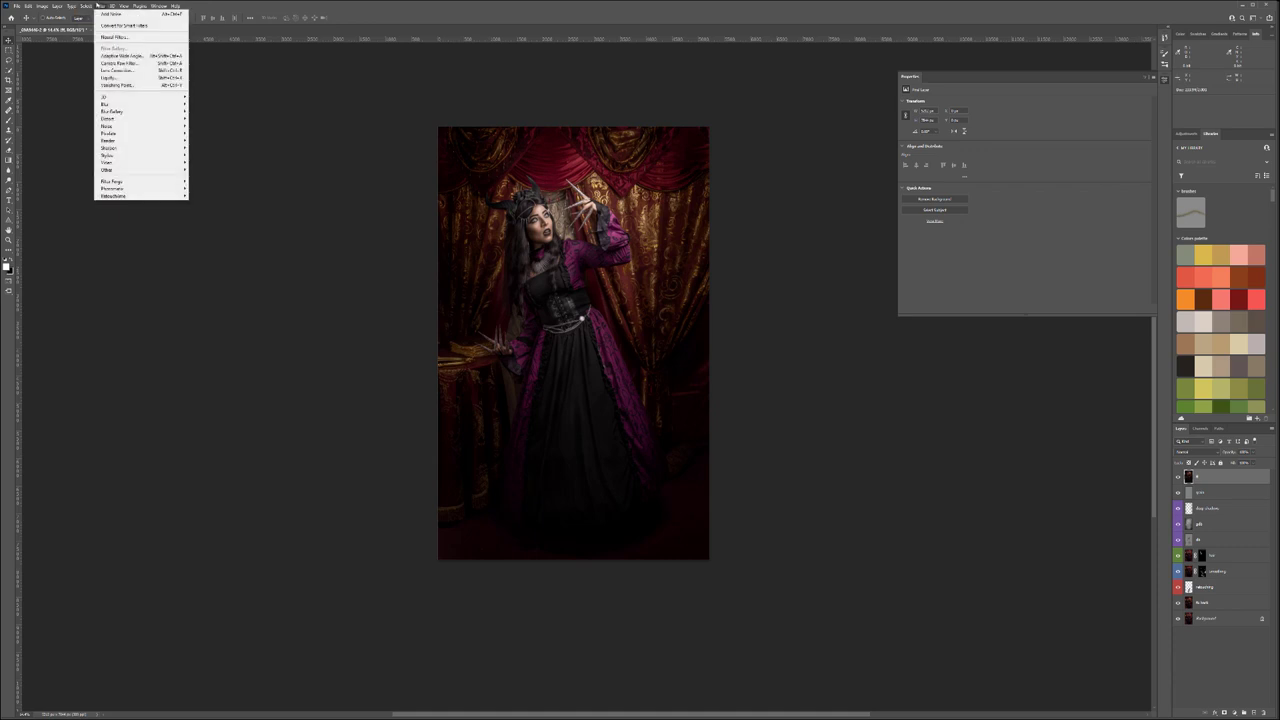
pyautogui.moveTo(150, 181)
pyautogui.click(208, 181)
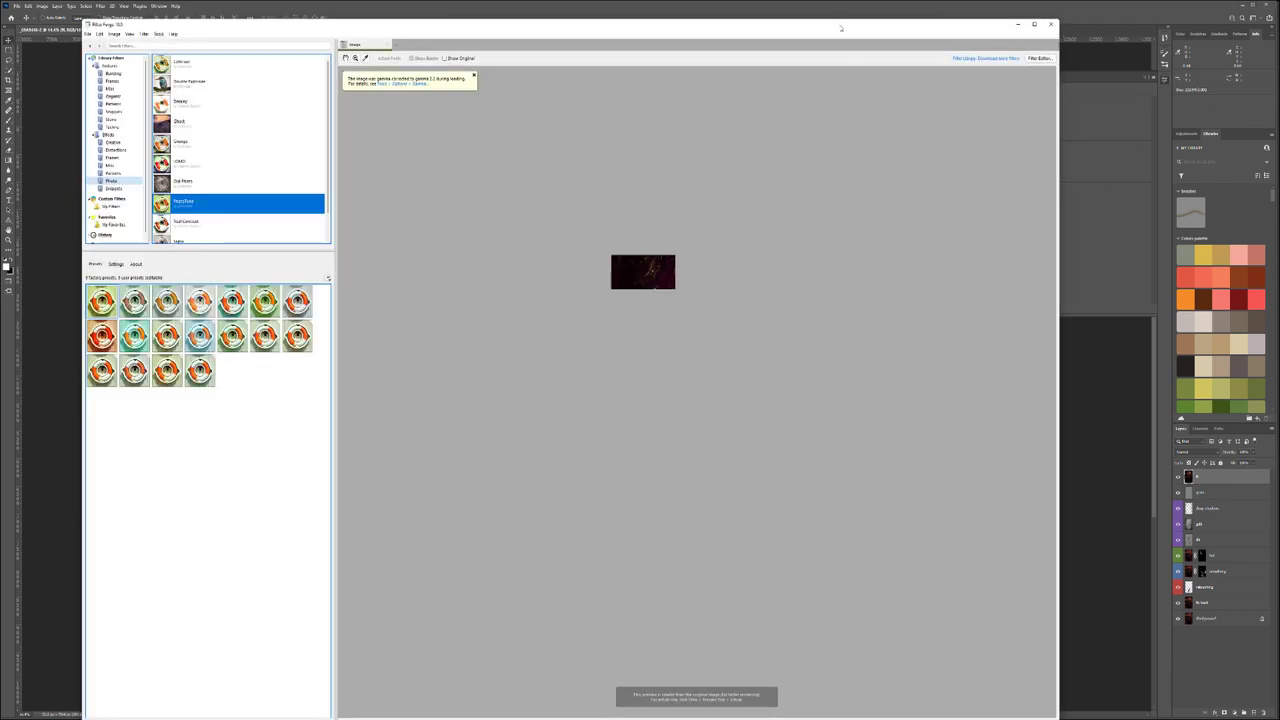
pyautogui.moveTo(840, 19); pyautogui.dragTo(797, 10)
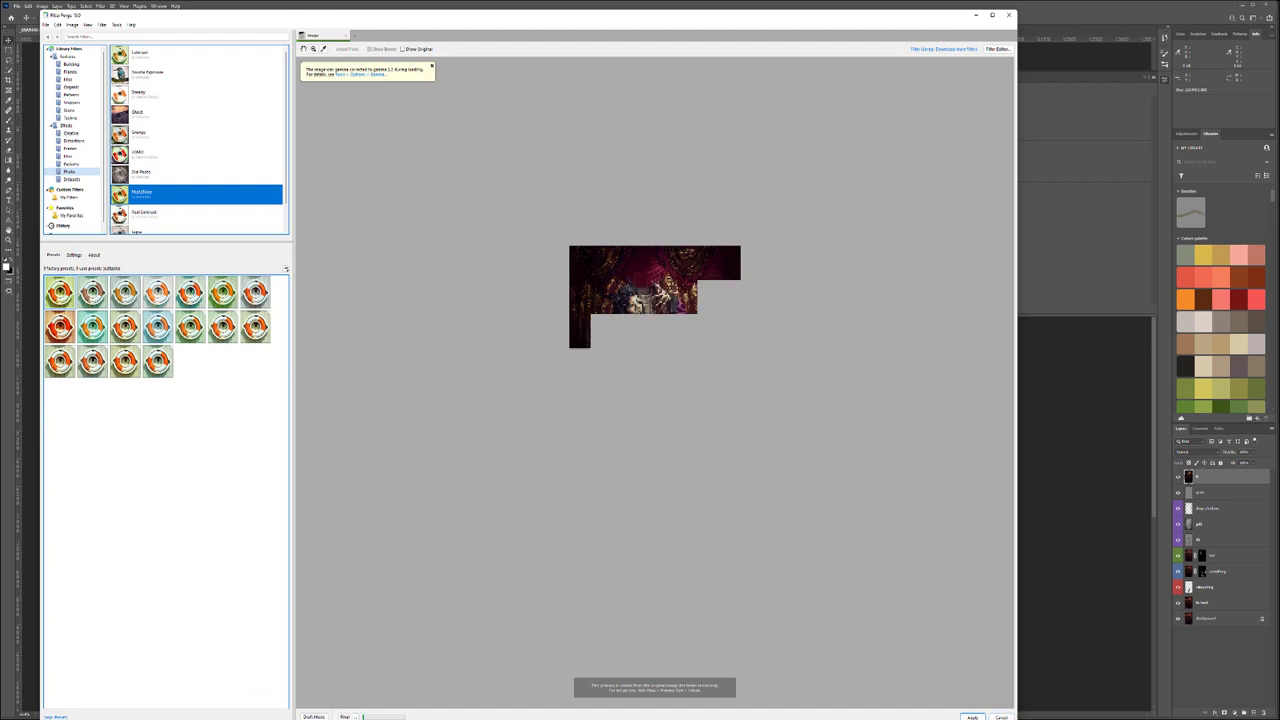
pyautogui.moveTo(1016, 719); pyautogui.dragTo(1224, 701)
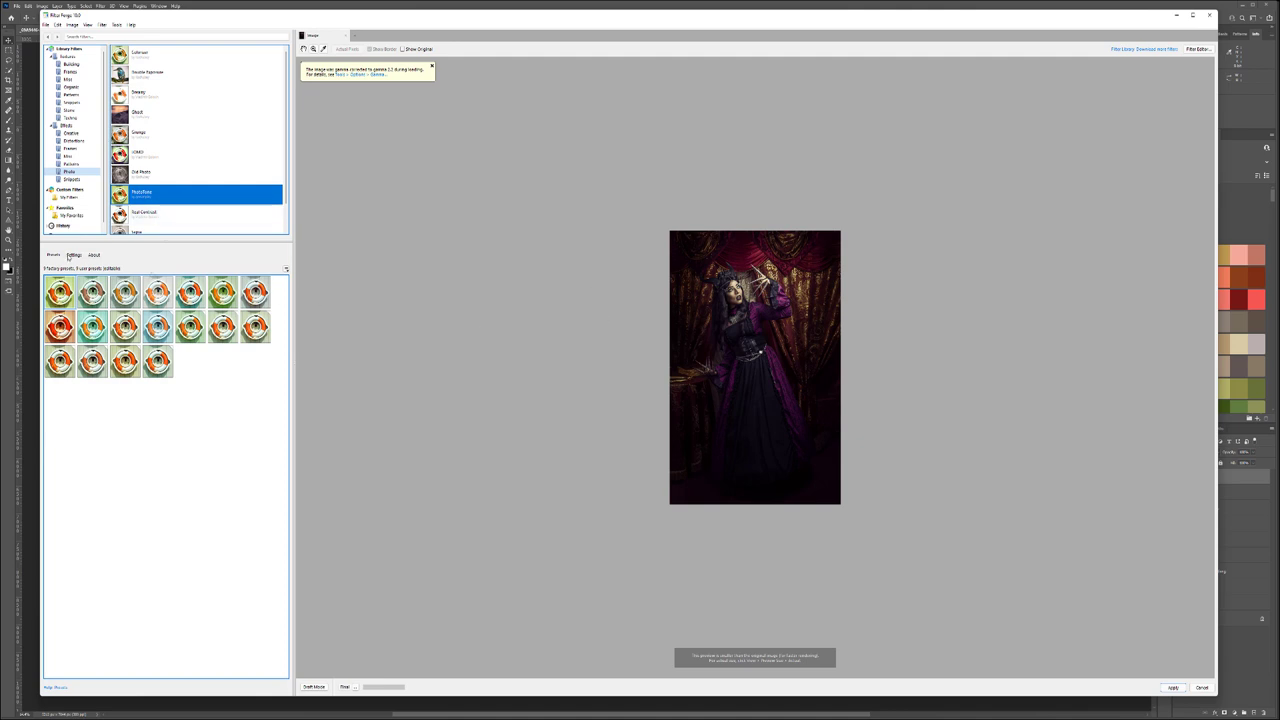
# Compare several presets of the selected photo filter in the preview and load a warm gold-toned one.
pyautogui.click(73, 255)
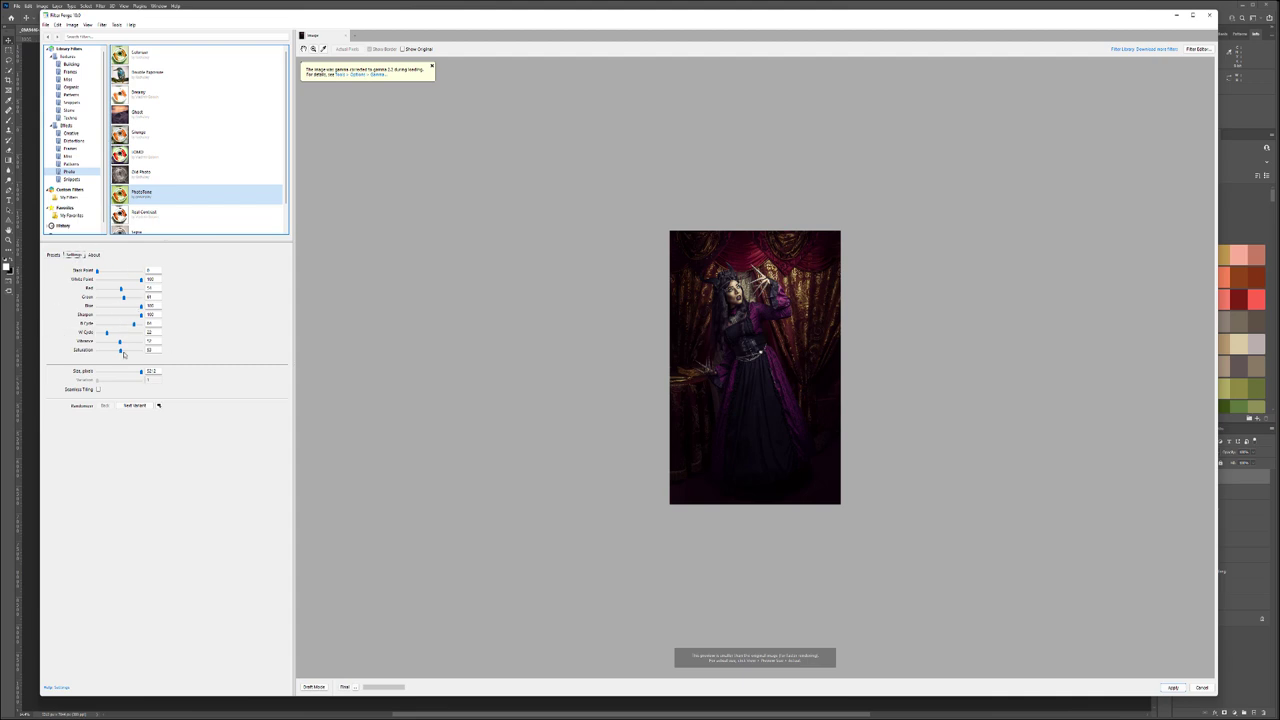
pyautogui.click(53, 255)
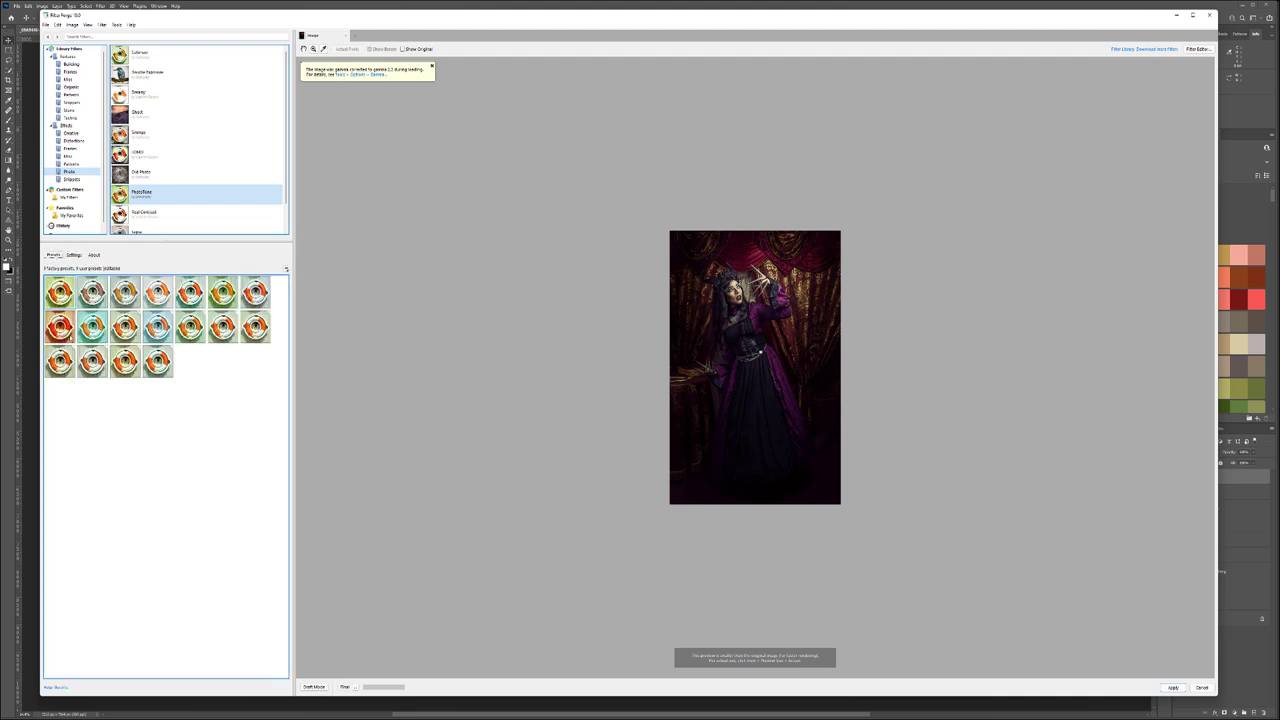
pyautogui.click(60, 292)
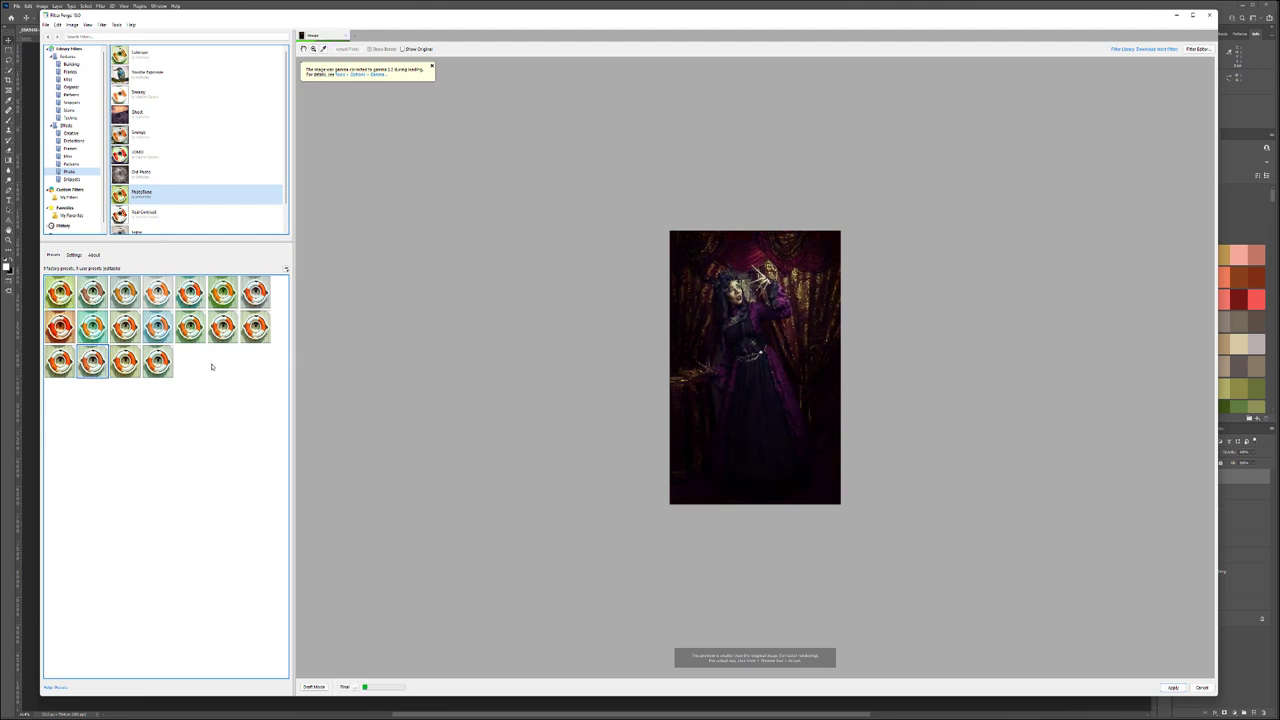
pyautogui.click(157, 361)
pyautogui.click(124, 361)
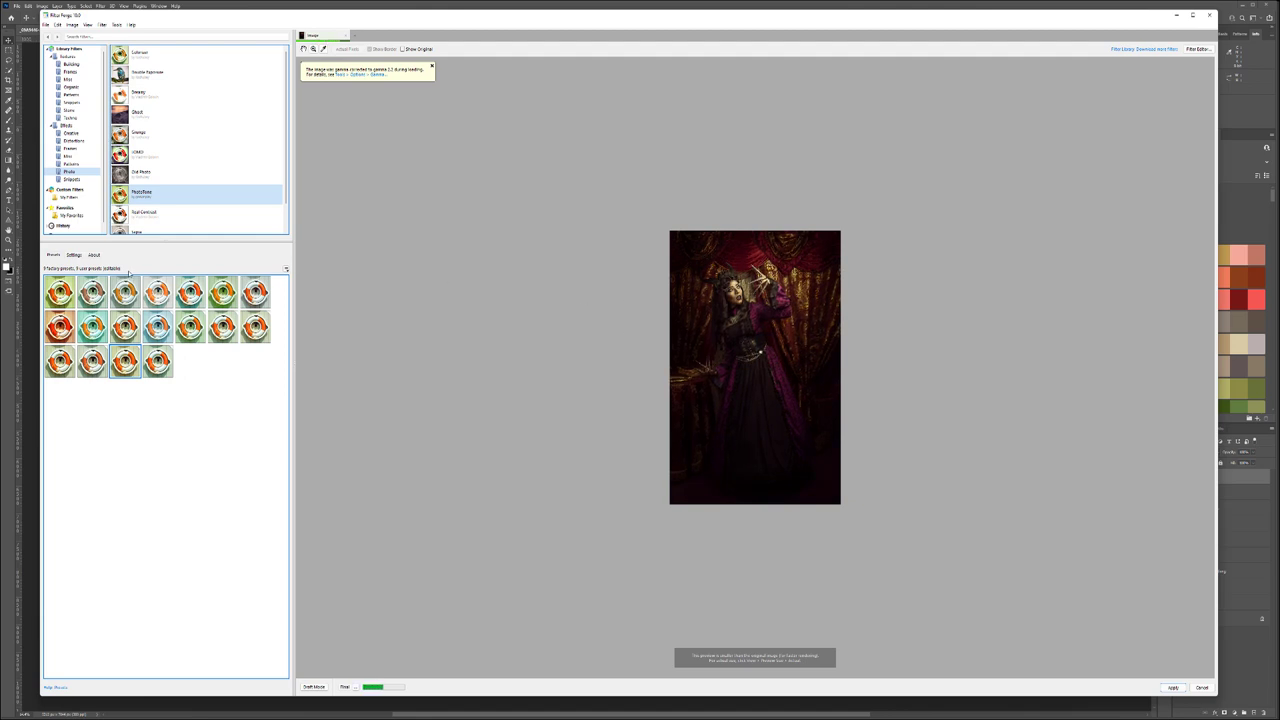
# Fine-tune the filter's Red setting and slightly lower its first Cycle value.
pyautogui.click(73, 254)
pyautogui.moveTo(117, 289); pyautogui.dragTo(123, 289)
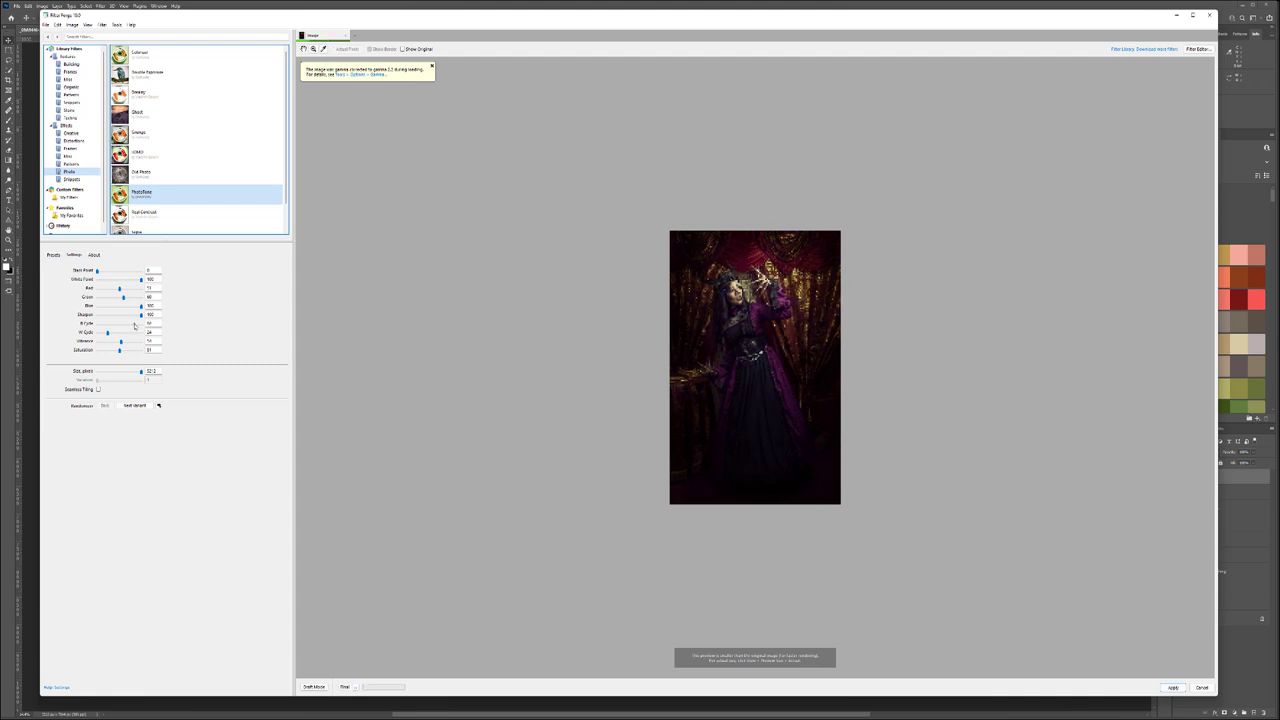
pyautogui.moveTo(134, 325); pyautogui.dragTo(129, 323)
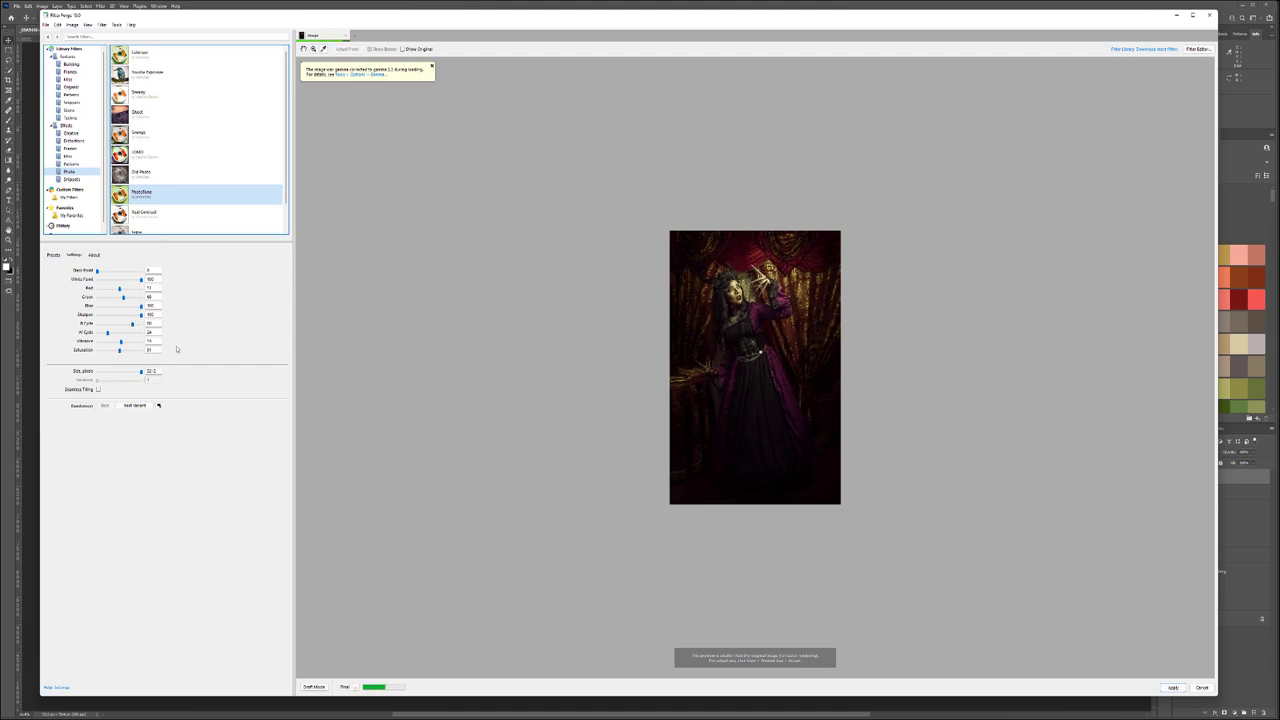
# Save the adjusted filter settings as a new user preset.
pyautogui.click(52, 256)
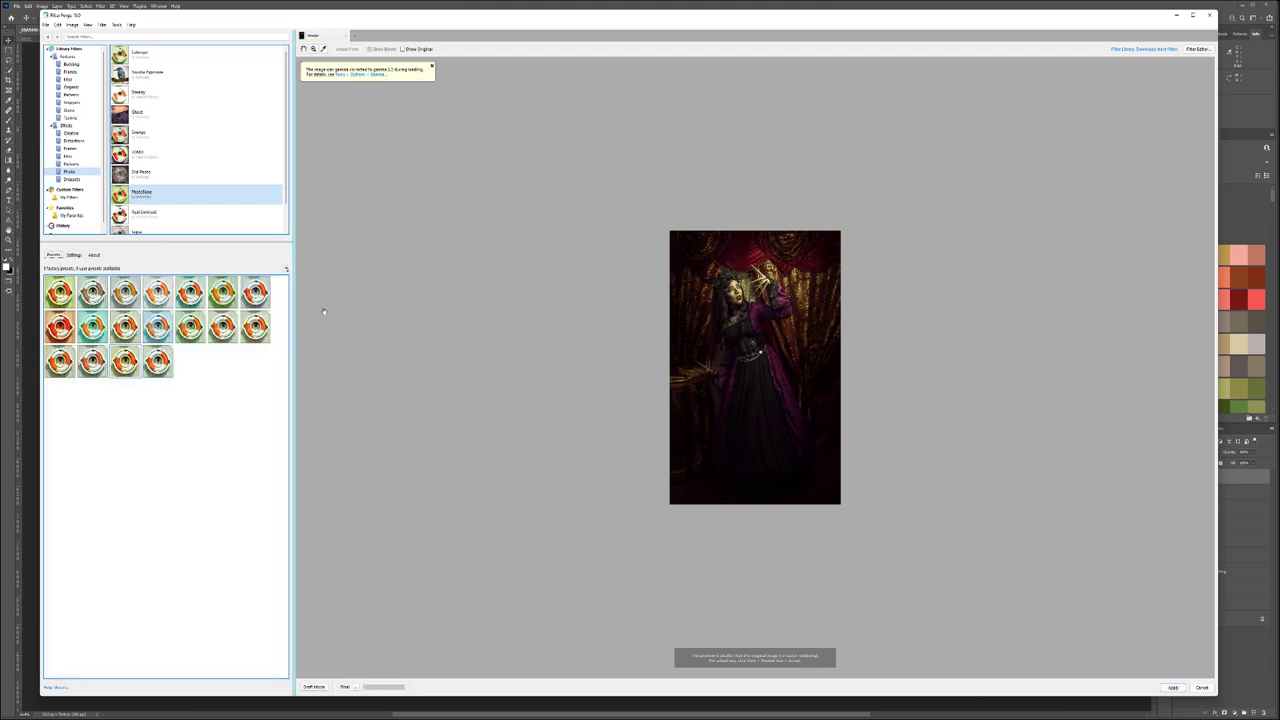
pyautogui.click(287, 269)
pyautogui.click(305, 277)
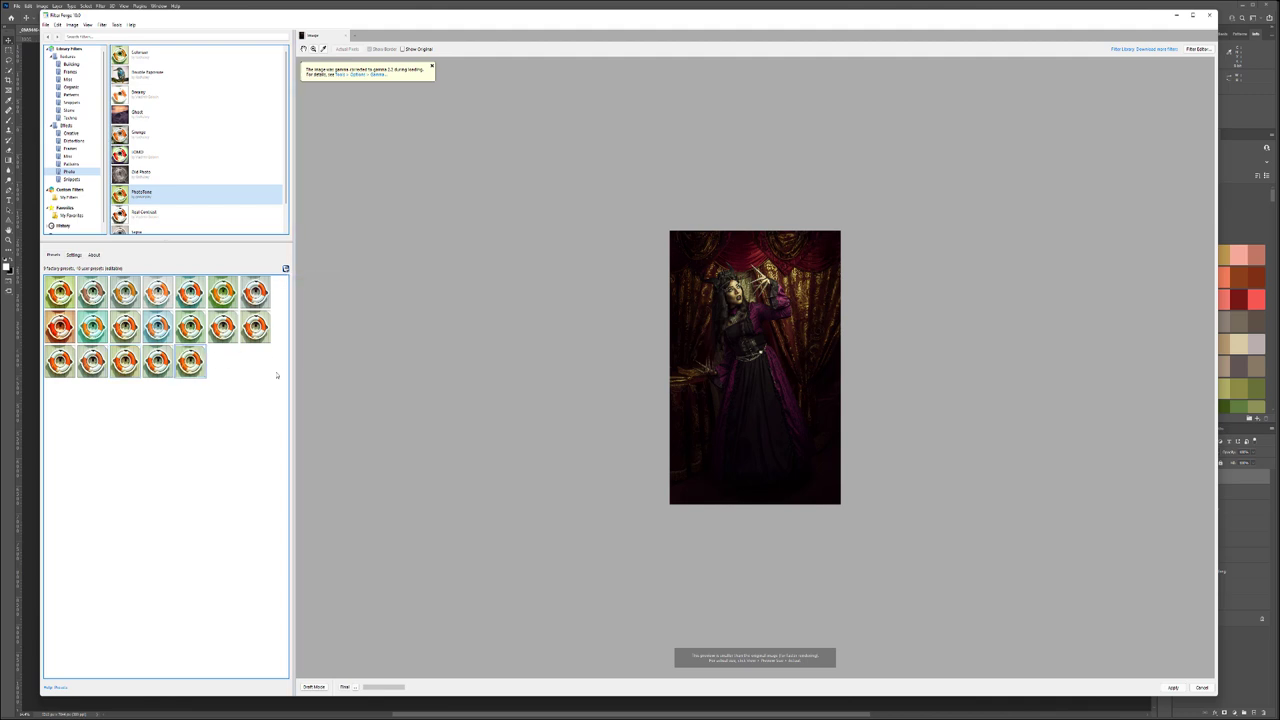
# Choose the newly saved preset and apply the filter to the ff layer.
pyautogui.click(222, 326)
pyautogui.click(190, 362)
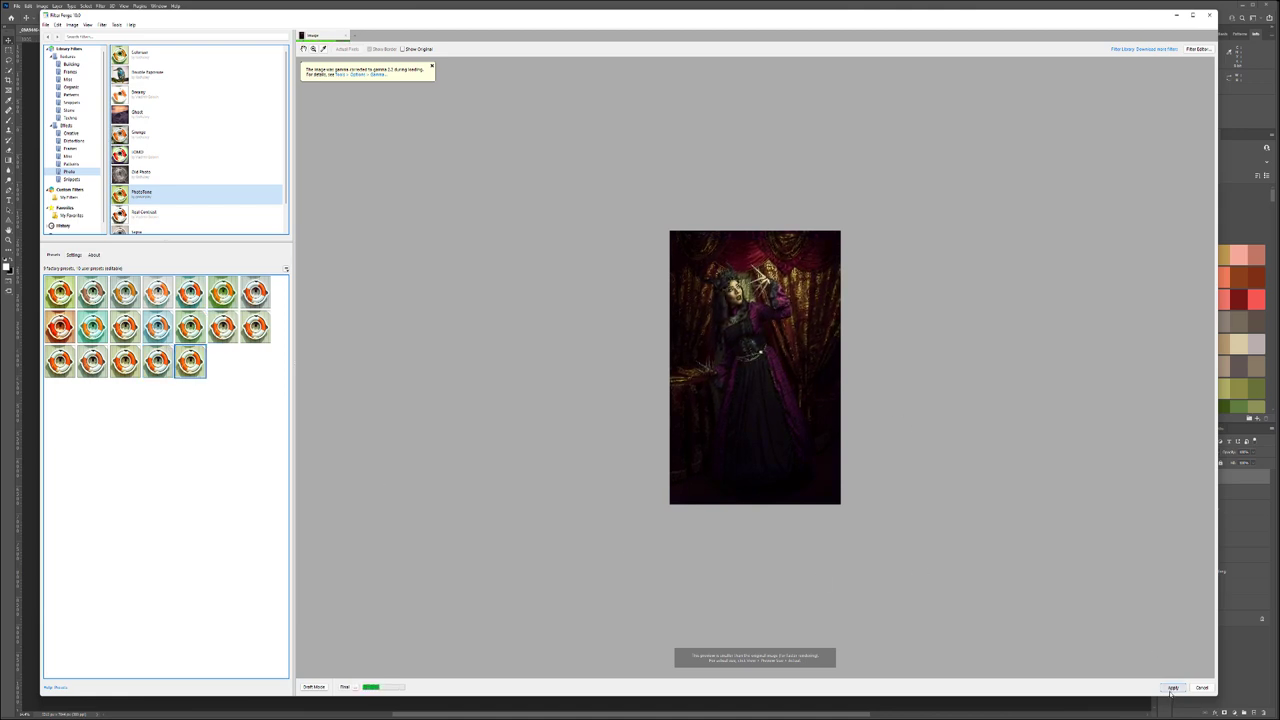
pyautogui.click(1173, 687)
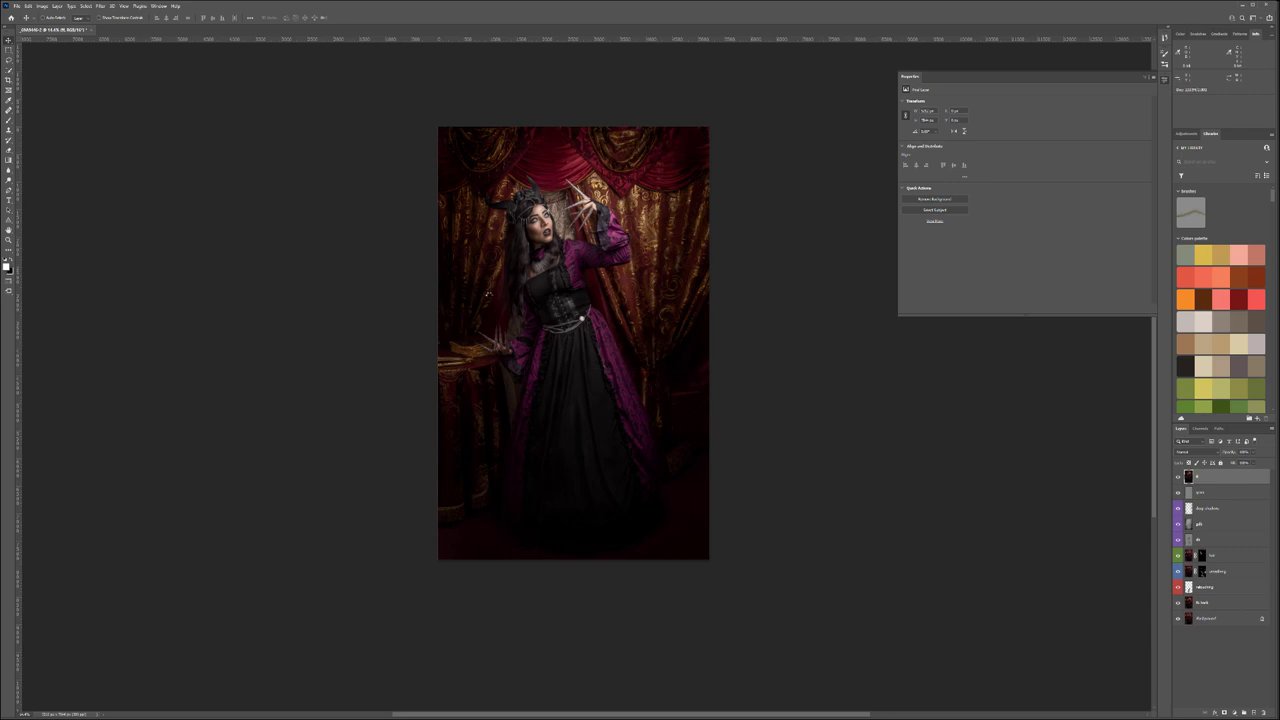
pyautogui.hotkey('ctrl', 'alt', 'f')
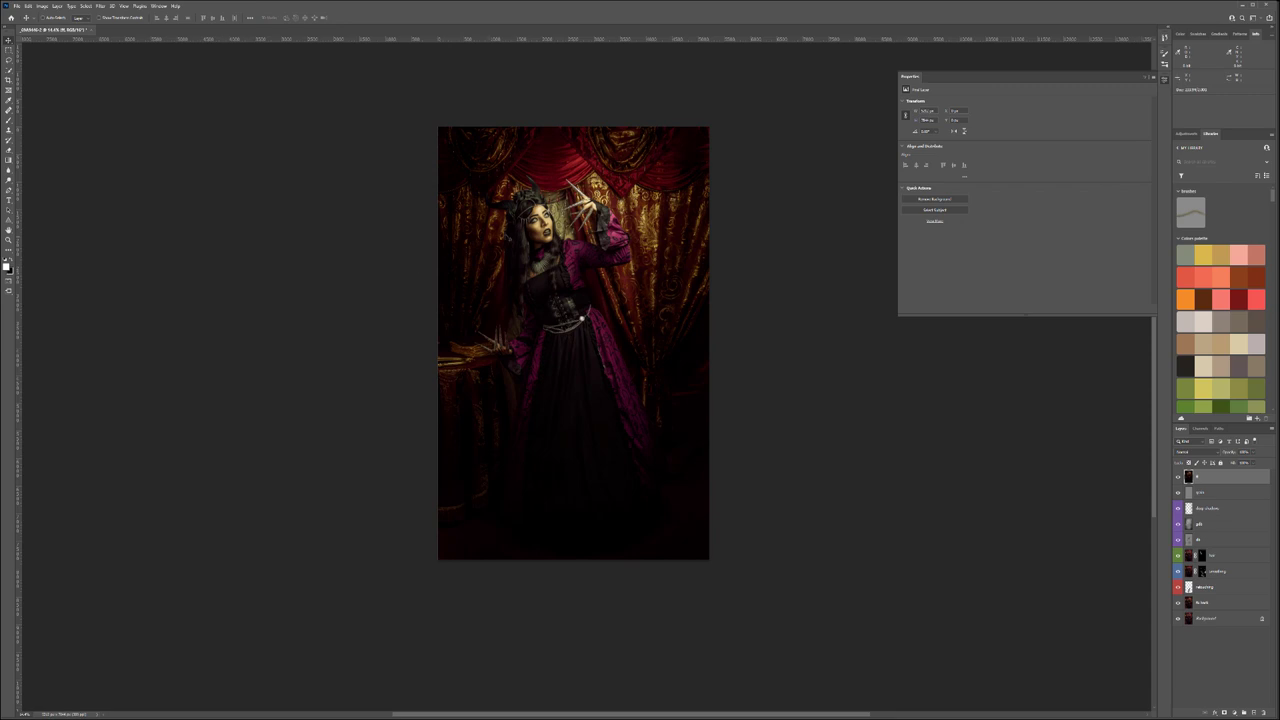
# Lower the opacity of the ff layer to soften the Filter Forge color effect.
pyautogui.click(1257, 453)
pyautogui.click(1229, 462)
pyautogui.moveTo(1229, 463); pyautogui.dragTo(1240, 462)
pyautogui.click(1236, 484)
# Add a Selective Color adjustment layer above ff and slightly shift the black, yellow and cyan amounts of the Blacks.
pyautogui.click(1235, 712)
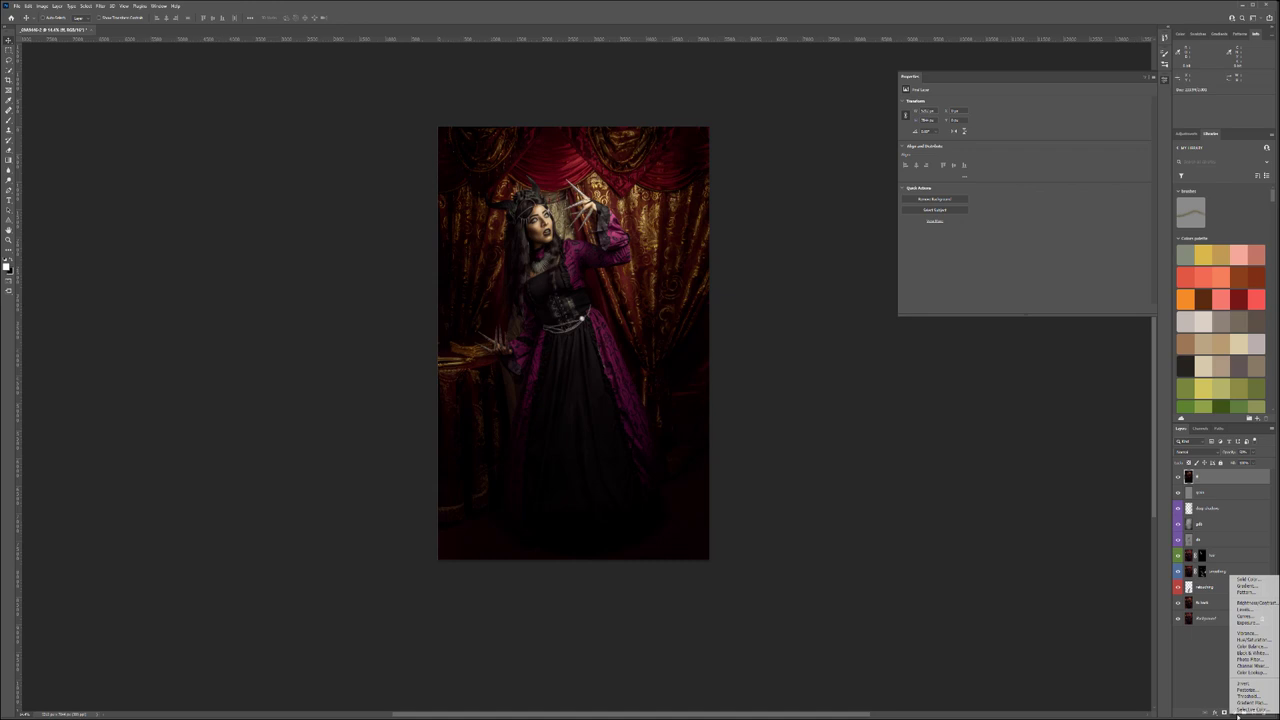
pyautogui.click(1245, 709)
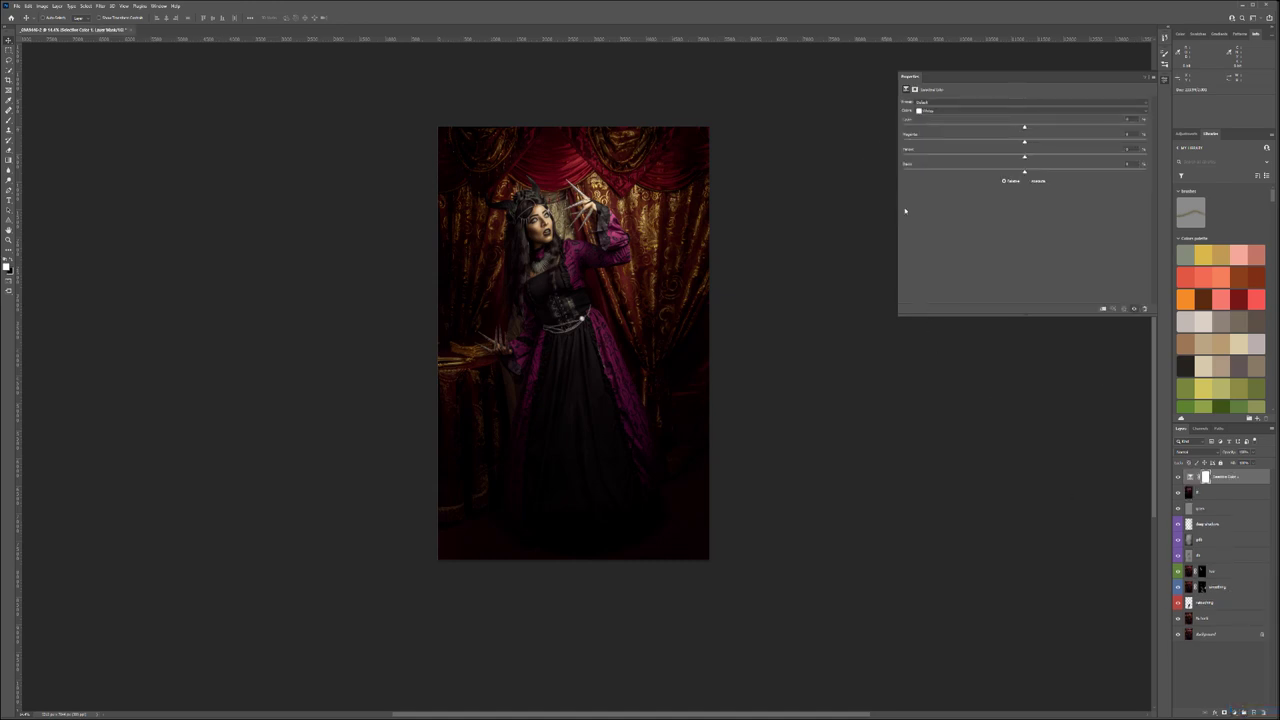
pyautogui.click(936, 111)
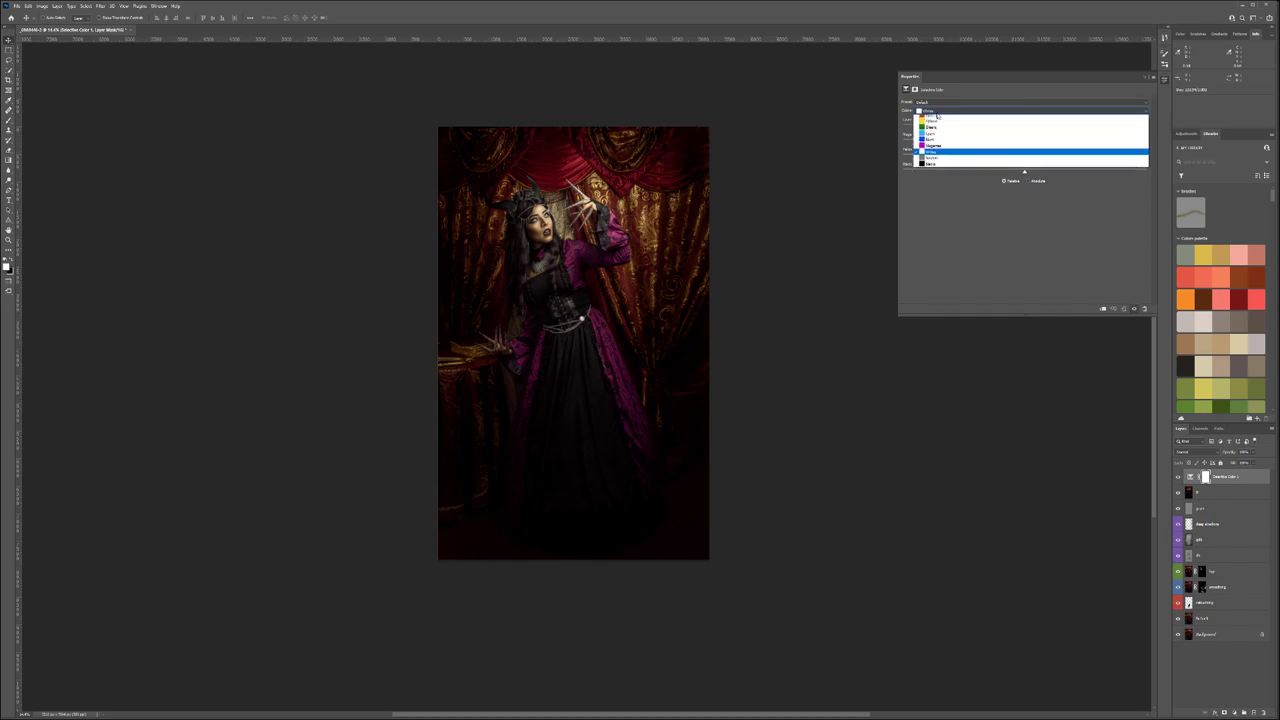
pyautogui.click(938, 169)
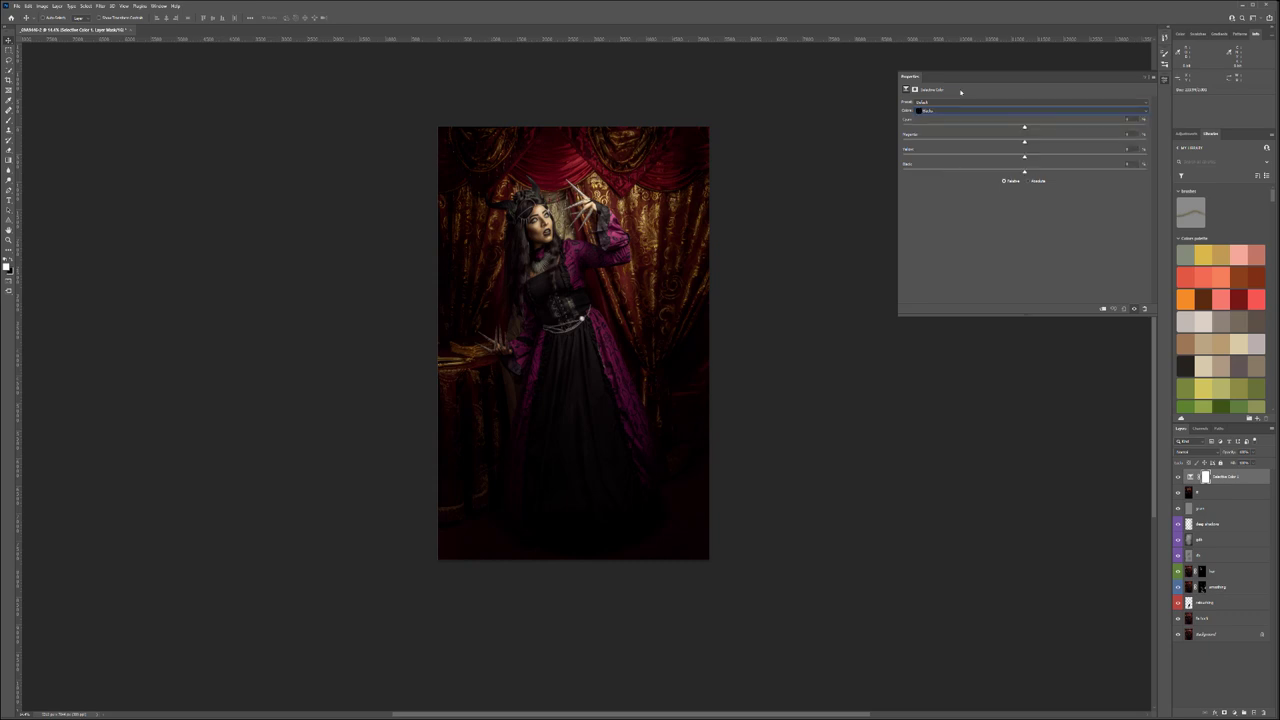
pyautogui.moveTo(1024, 173)
pyautogui.mouseDown()
pyautogui.moveTo(915, 173)
pyautogui.moveTo(1130, 173)
pyautogui.moveTo(1023, 174)
pyautogui.mouseUp()
pyautogui.moveTo(1020, 158)
pyautogui.mouseDown()
pyautogui.moveTo(1060, 158)
pyautogui.moveTo(1021, 158)
pyautogui.mouseUp()
pyautogui.moveTo(1025, 125); pyautogui.dragTo(1026, 128)
# Refine the Selective Color balance of the Neutrals, Blacks and Whites.
pyautogui.click(955, 110)
pyautogui.click(994, 161)
pyautogui.moveTo(1024, 143)
pyautogui.mouseDown()
pyautogui.moveTo(1023, 128)
pyautogui.moveTo(1009, 132)
pyautogui.moveTo(1040, 129)
pyautogui.moveTo(1021, 130)
pyautogui.mouseUp()
pyautogui.click(972, 111)
pyautogui.click(1020, 166)
pyautogui.click(990, 110)
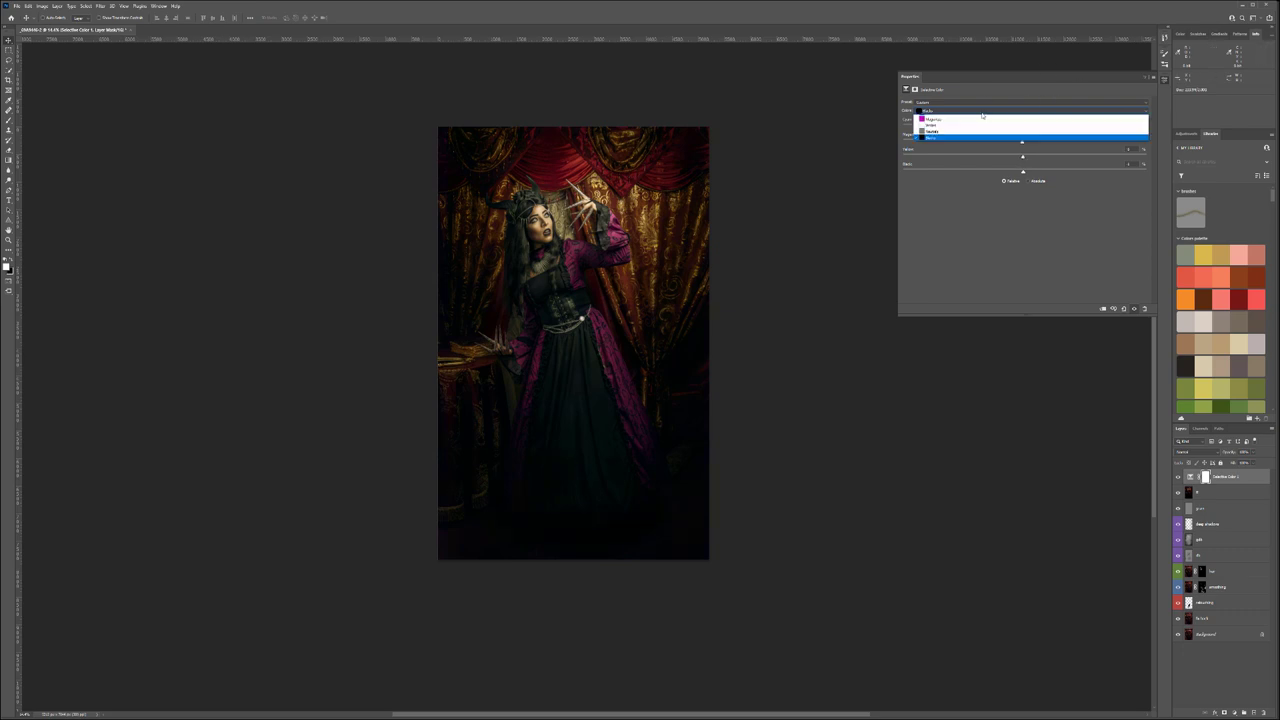
pyautogui.click(938, 157)
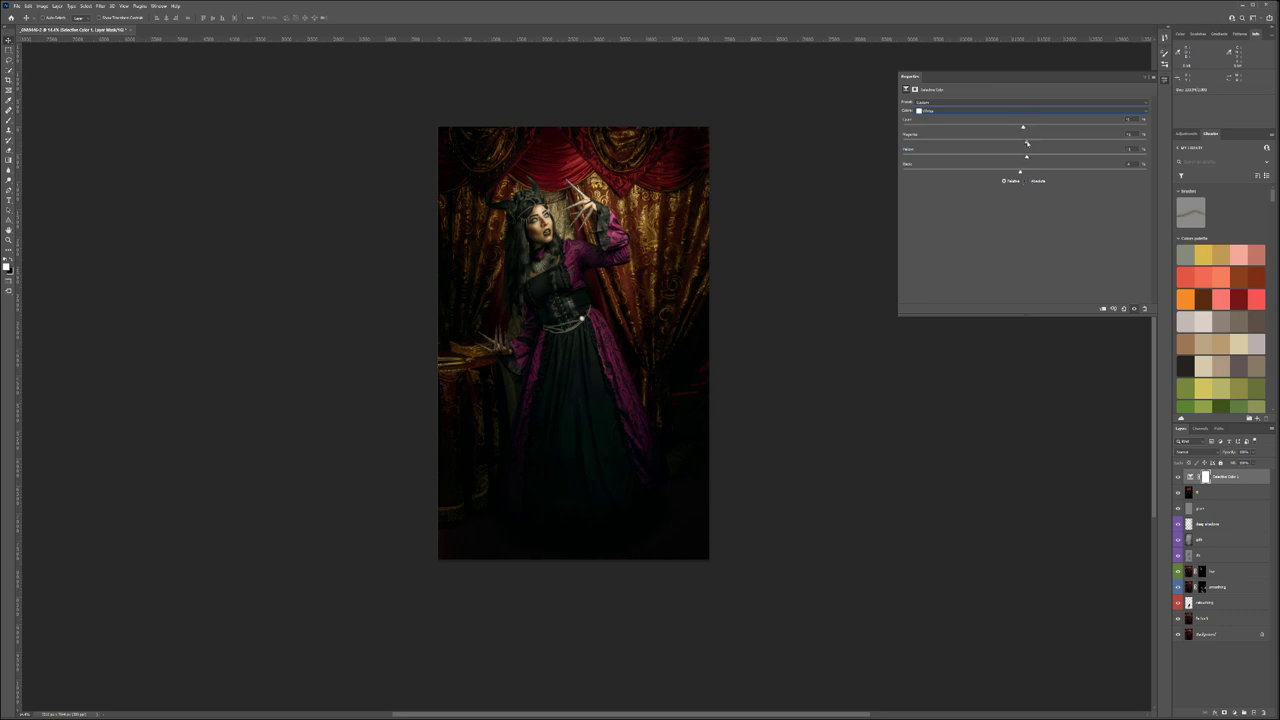
# Adjust the black, cyan and yellow amounts of the Reds in the Selective Color layer.
pyautogui.click(935, 109)
pyautogui.click(937, 121)
pyautogui.moveTo(1024, 173)
pyautogui.mouseDown()
pyautogui.moveTo(928, 172)
pyautogui.moveTo(1102, 182)
pyautogui.moveTo(1039, 177)
pyautogui.mouseUp()
pyautogui.moveTo(1022, 127); pyautogui.dragTo(1130, 128)
pyautogui.moveTo(1023, 161); pyautogui.dragTo(1030, 161)
# Adjust the color balance and black amount of the Magentas in the Selective Color layer.
pyautogui.click(978, 110)
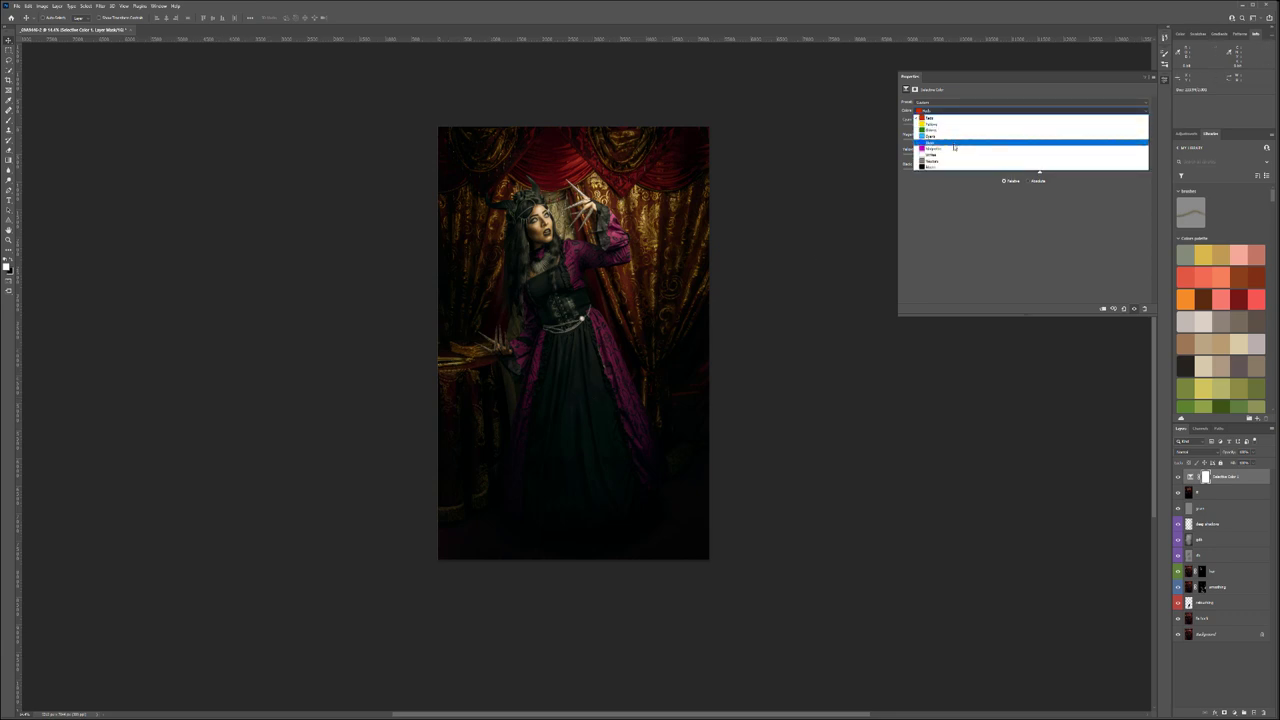
pyautogui.click(956, 148)
pyautogui.moveTo(1024, 171); pyautogui.dragTo(1101, 172)
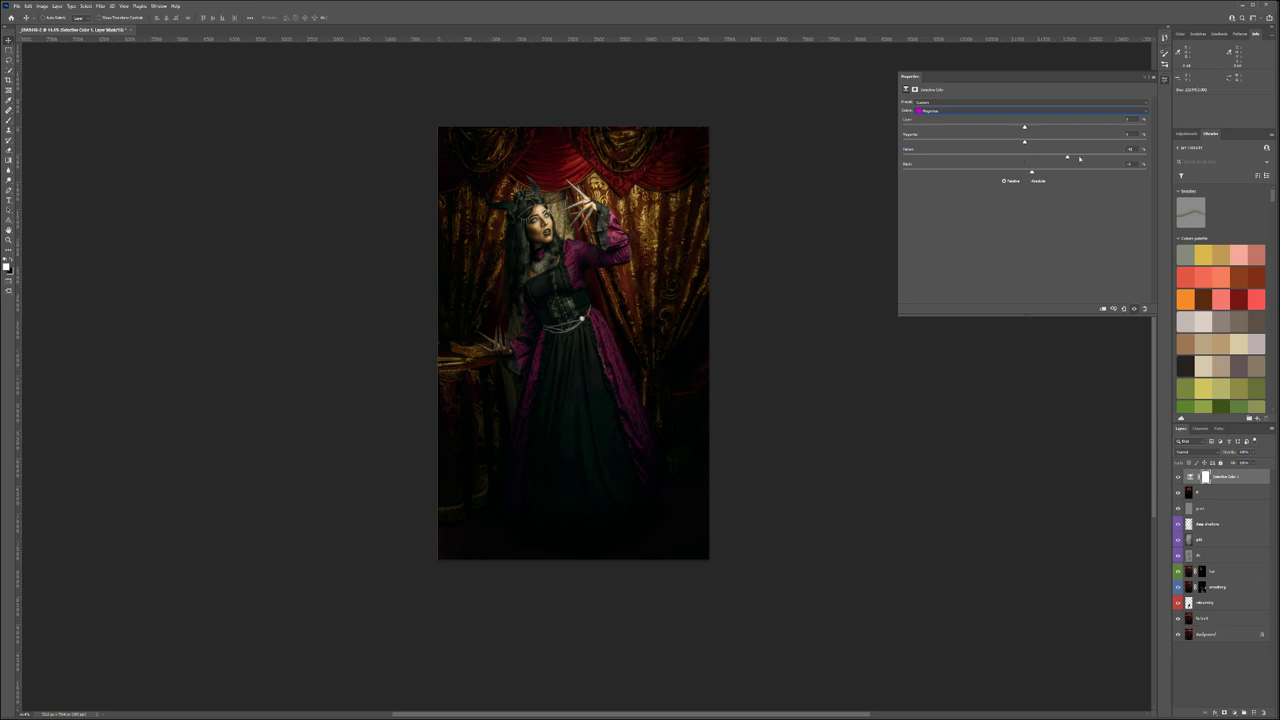
pyautogui.moveTo(1027, 159); pyautogui.dragTo(999, 143)
# Lower the opacity of the Selective Color layer and readjust the opacity of the ff layer.
pyautogui.click(1254, 452)
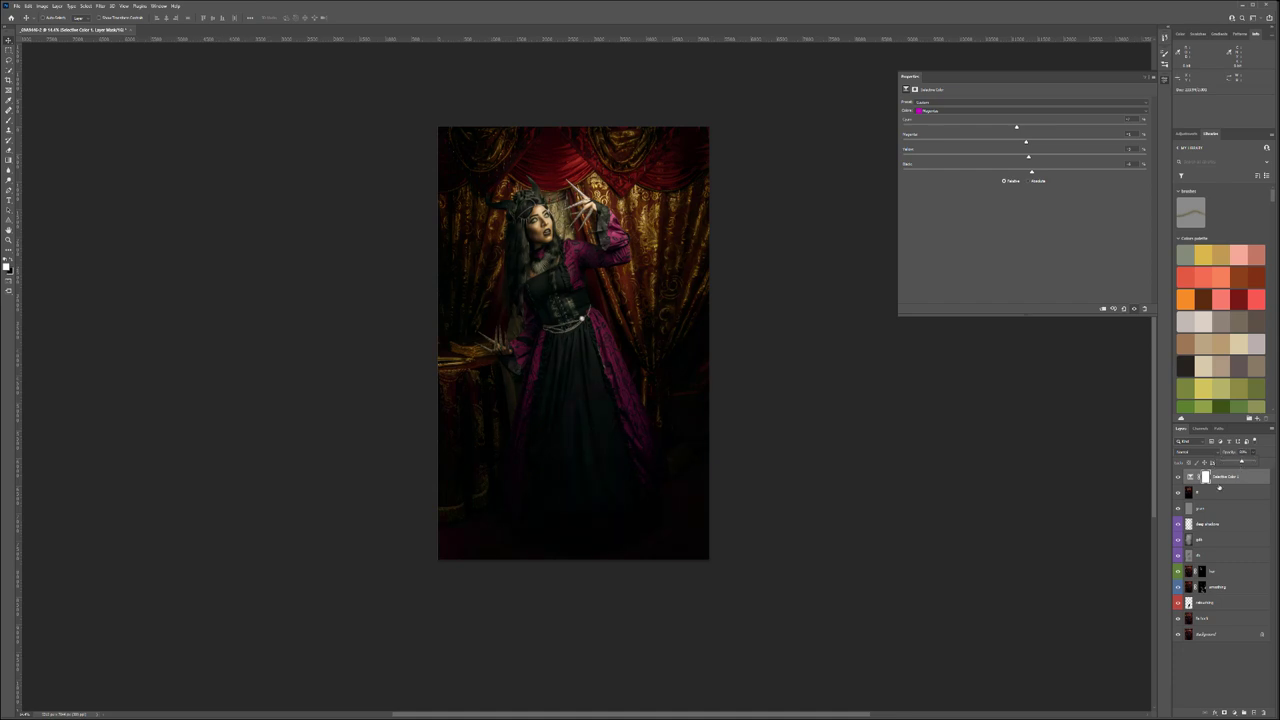
pyautogui.click(1178, 494)
pyautogui.click(1248, 494)
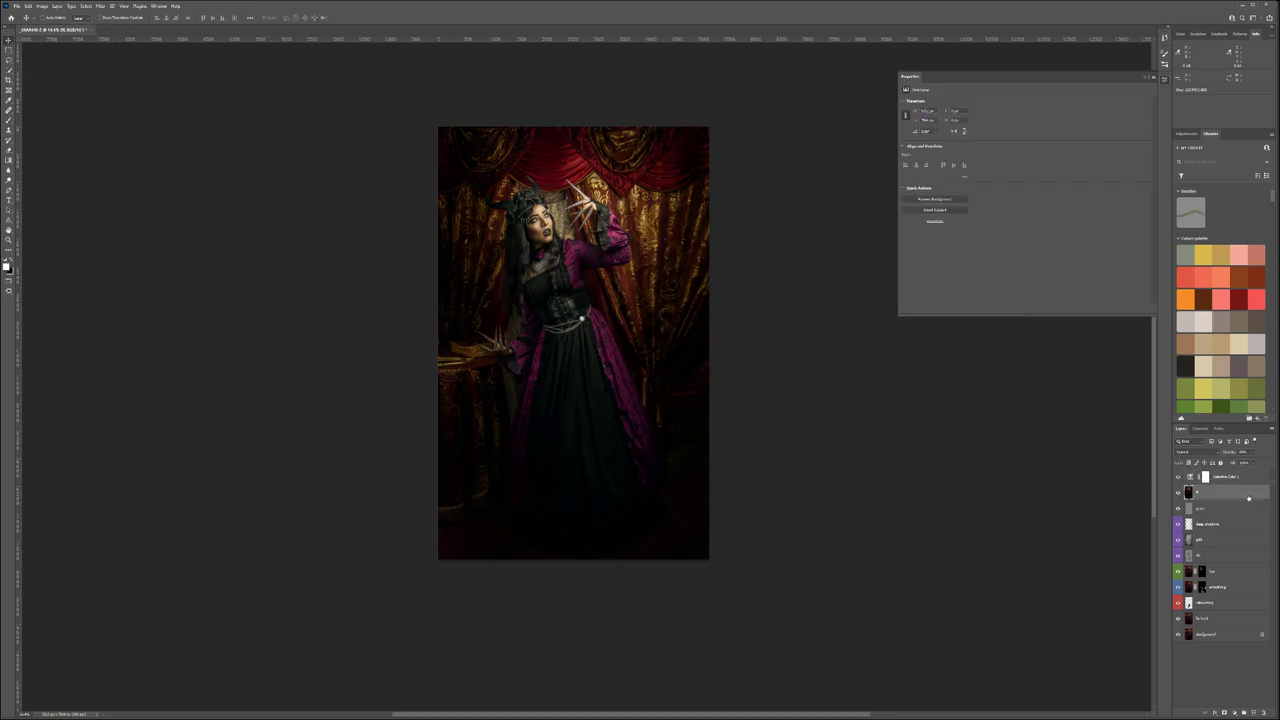
pyautogui.click(1254, 455)
pyautogui.click(1260, 491)
# Mark both the Selective Color and ff layers with the orange color label.
pyautogui.click(1250, 479)
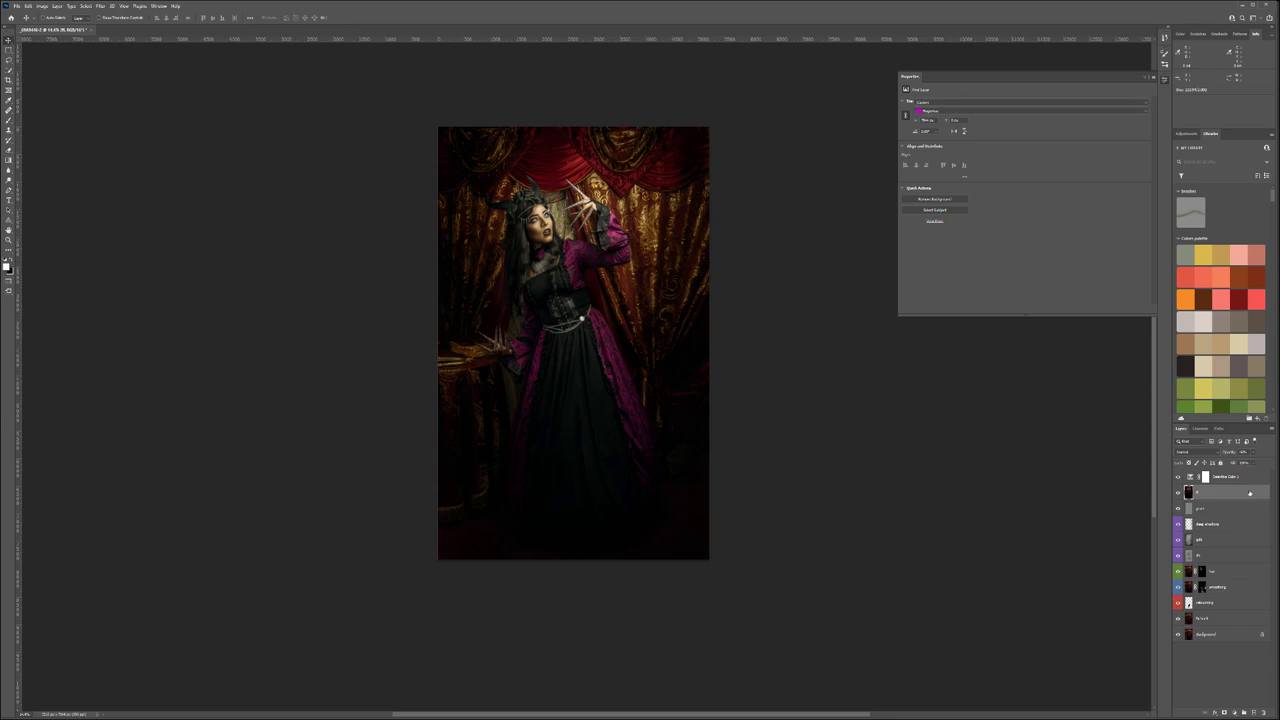
pyautogui.keyDown('shift'); pyautogui.click(1247, 494); pyautogui.keyUp('shift')
pyautogui.rightClick(1247, 494)
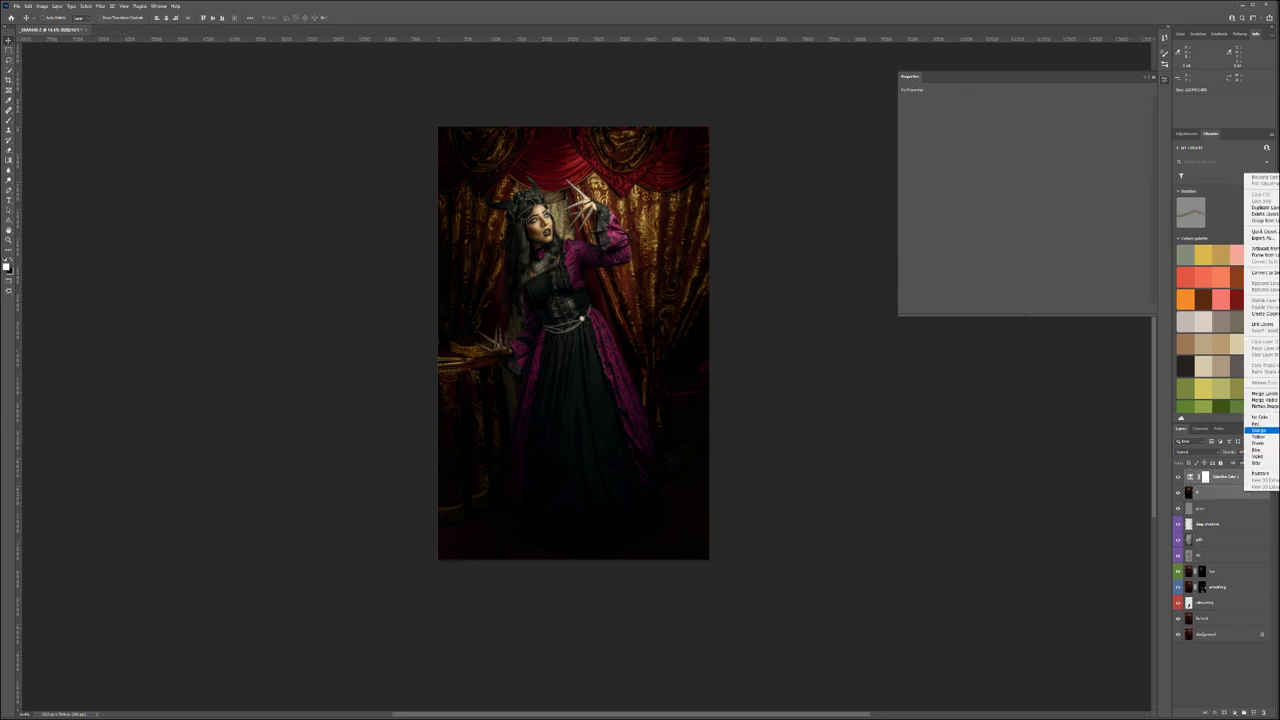
pyautogui.click(1258, 430)
# Add a text layer above ff near the image's lower edge with the photographer's name followed by "Fine Art Photography".
pyautogui.click(1238, 497)
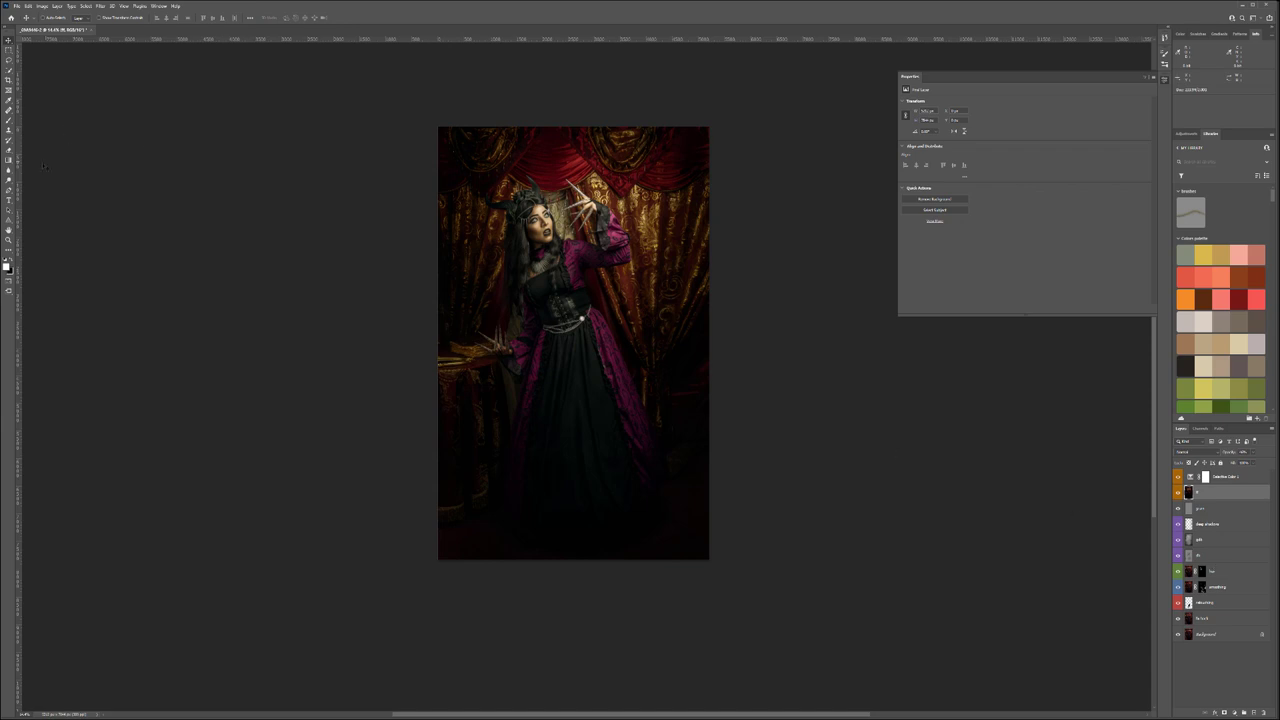
pyautogui.click(8, 199)
pyautogui.press('t')
pyautogui.click(515, 498)
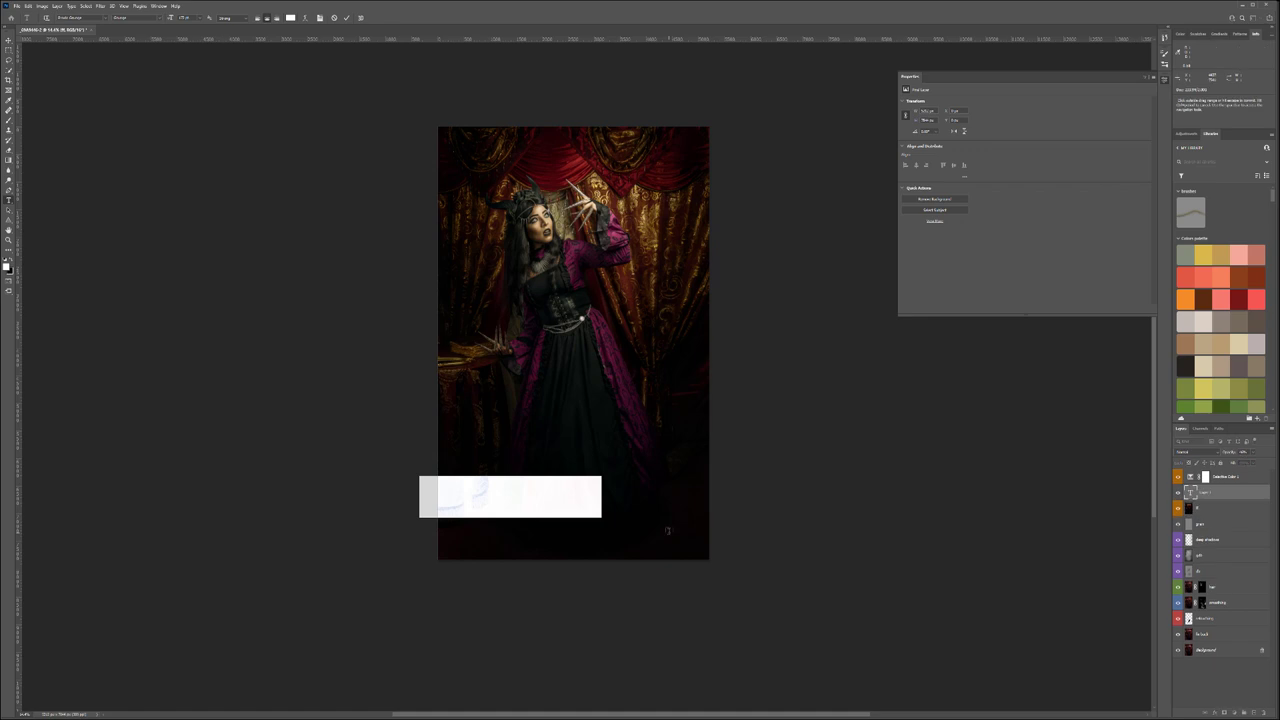
pyautogui.write('Vla')
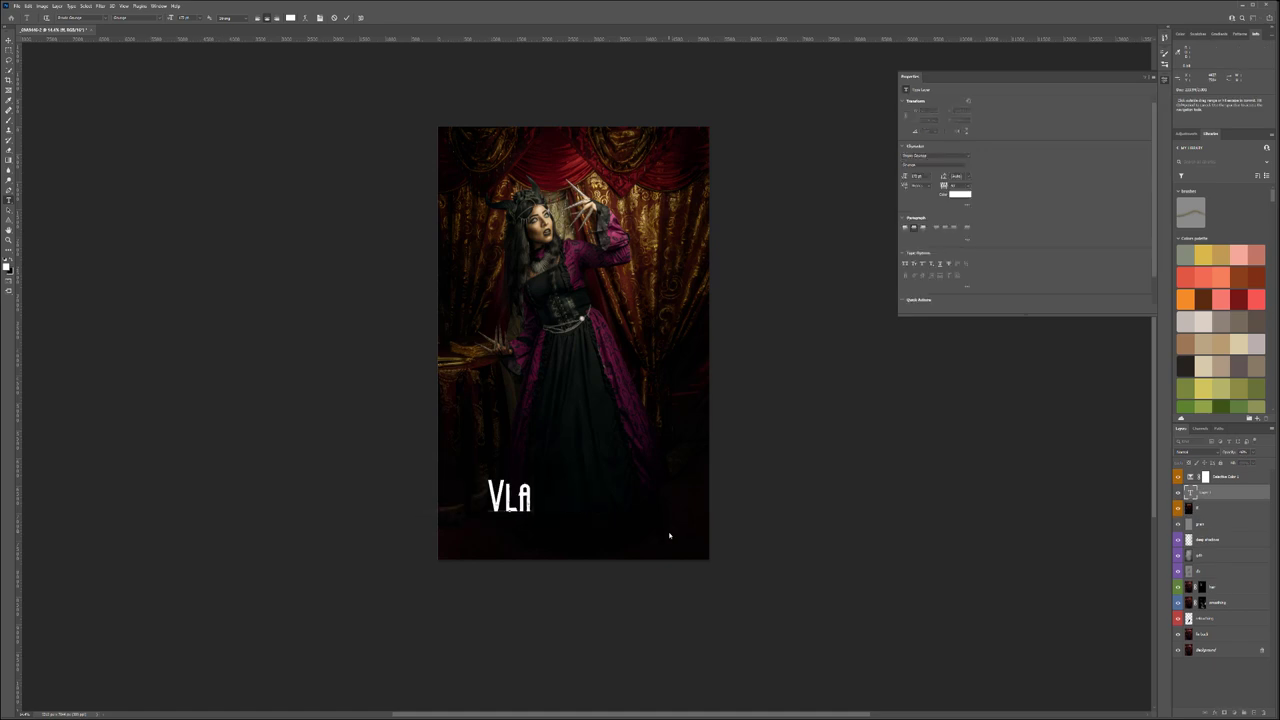
pyautogui.write('dimir Chopin')
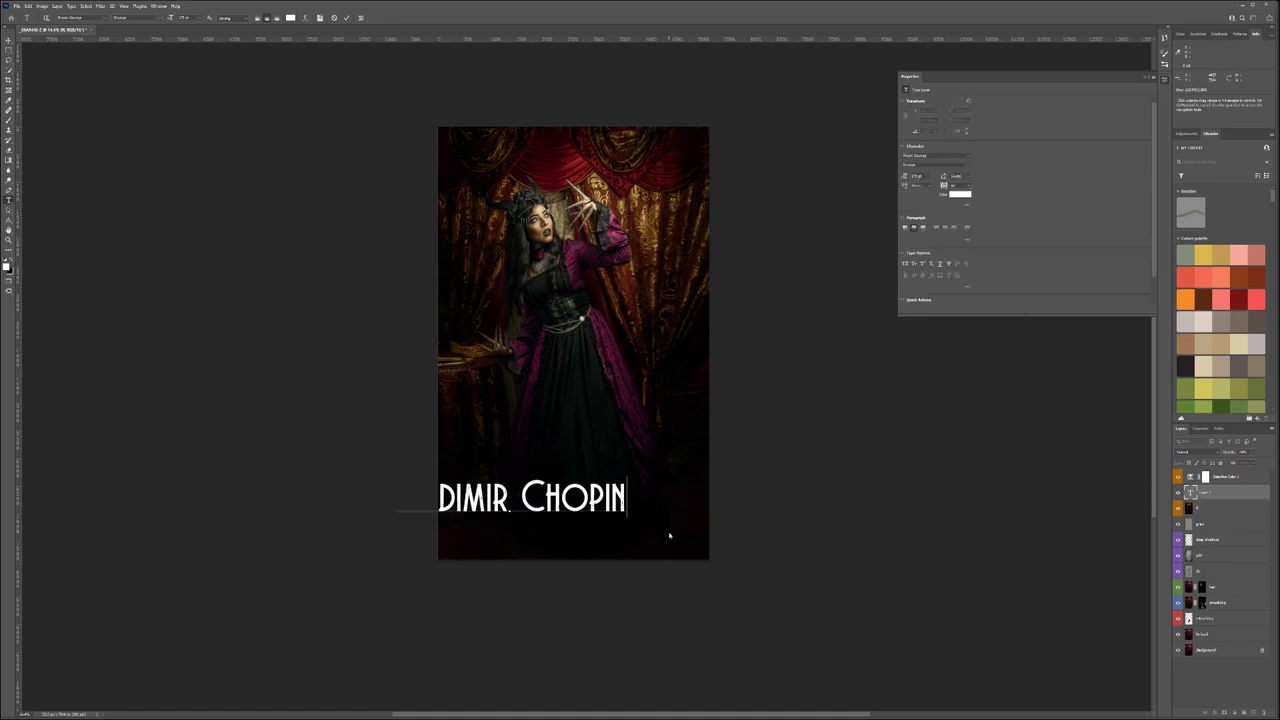
pyautogui.write('e Fine')
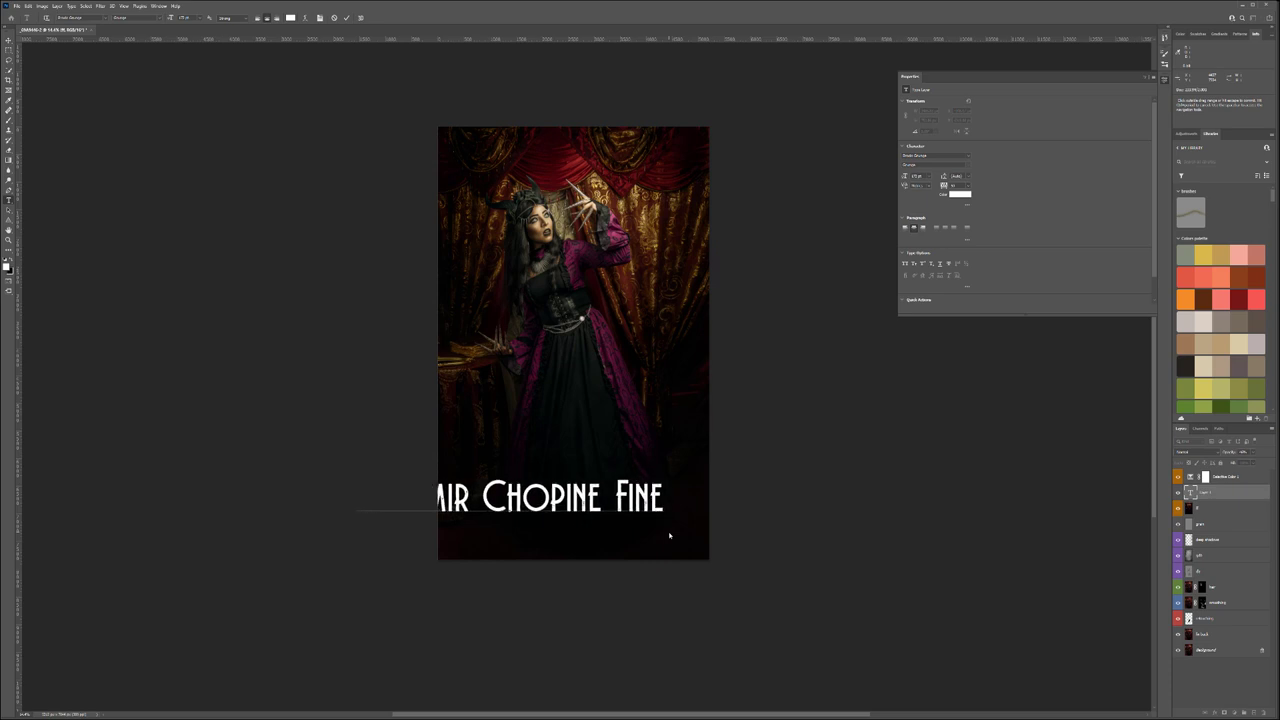
pyautogui.write(' Art Photoc')
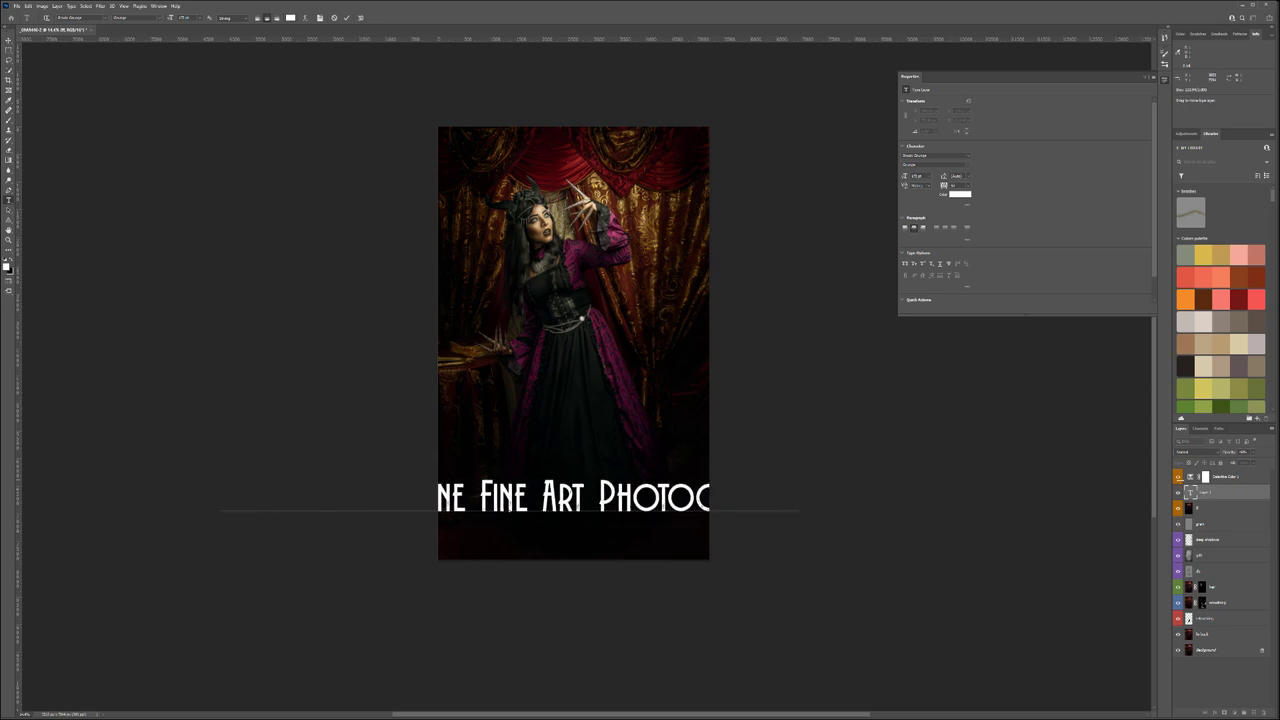
# Commit the signature text, reselect all of it and change its font to a whimsical decorative typeface.
pyautogui.click(1192, 495)
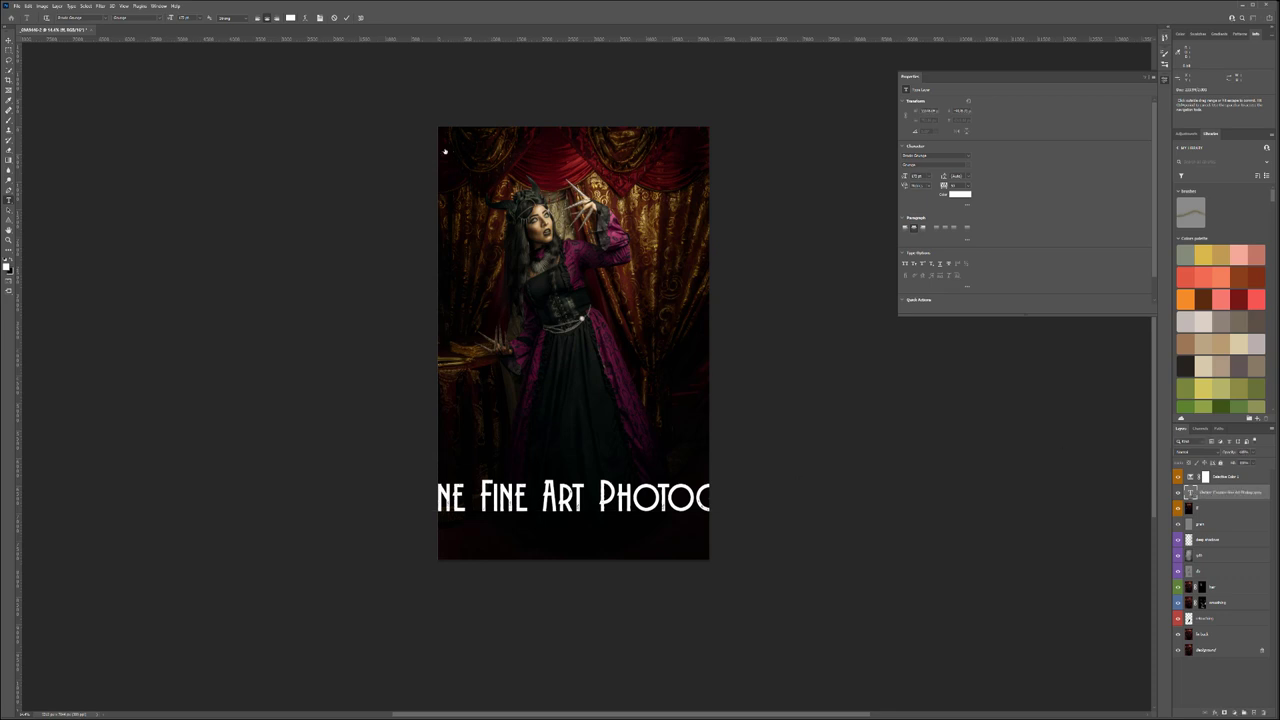
pyautogui.doubleClick(1190, 493)
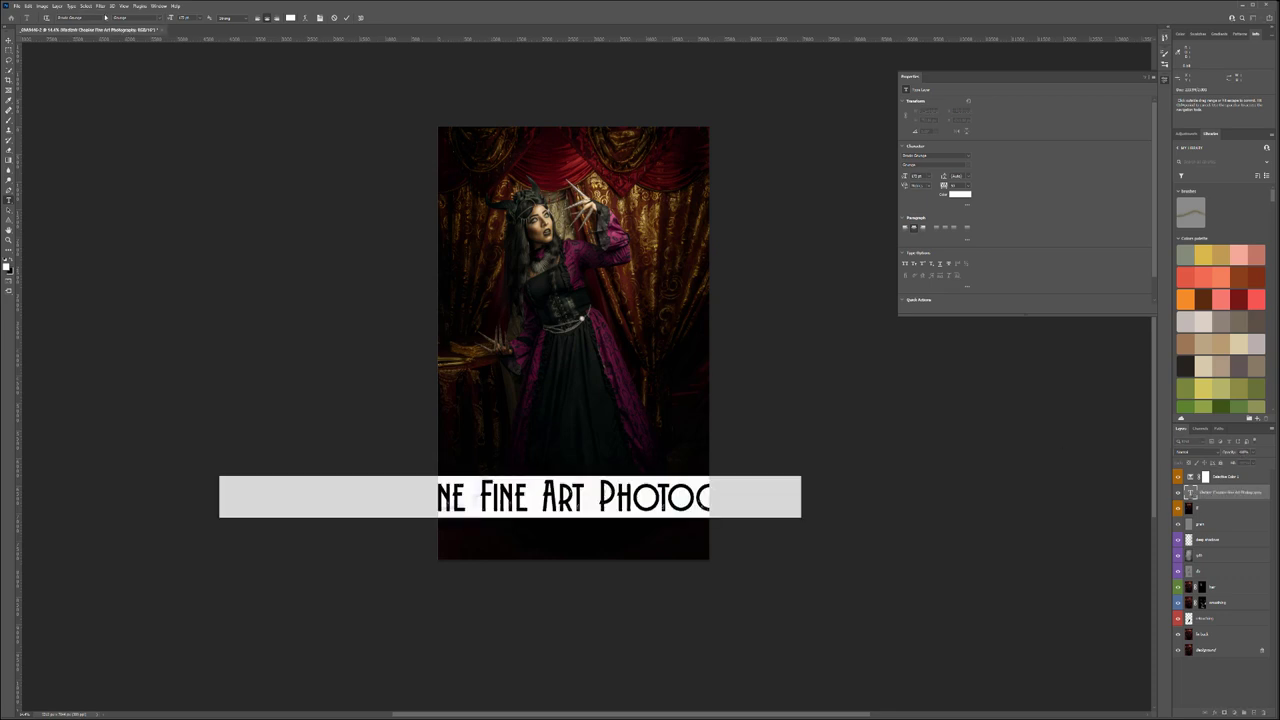
pyautogui.click(106, 17)
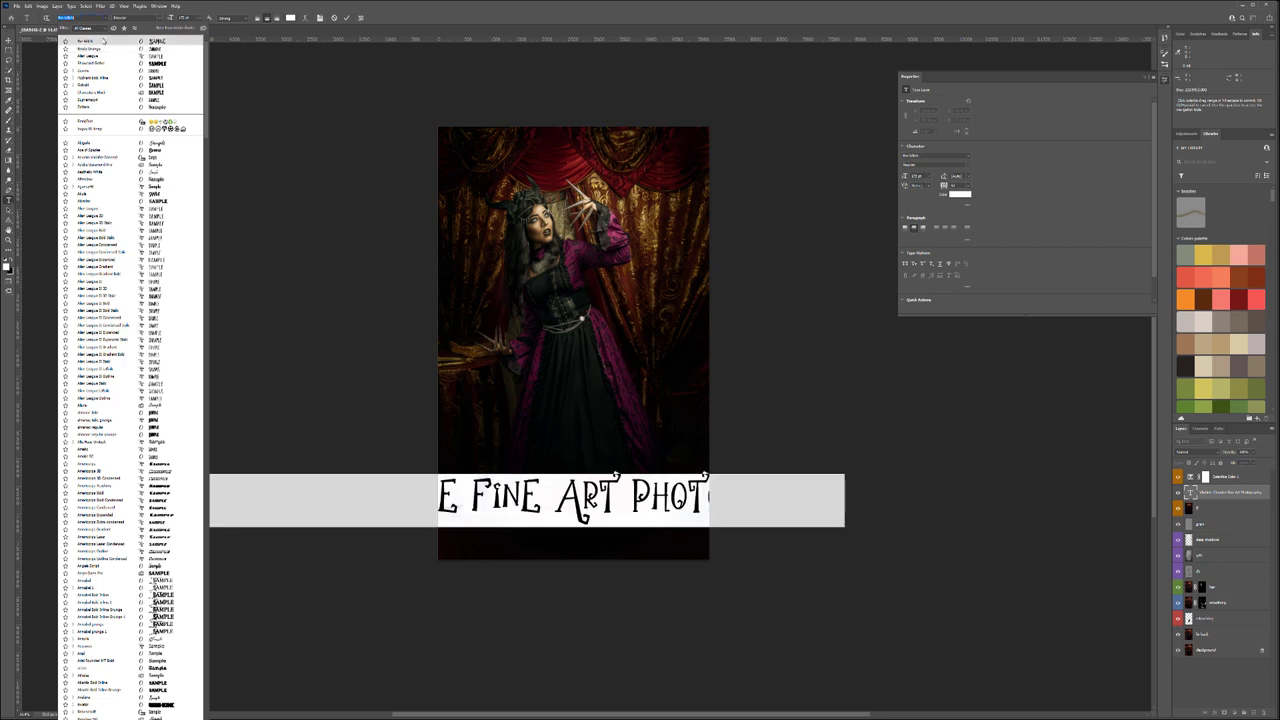
pyautogui.click(103, 40)
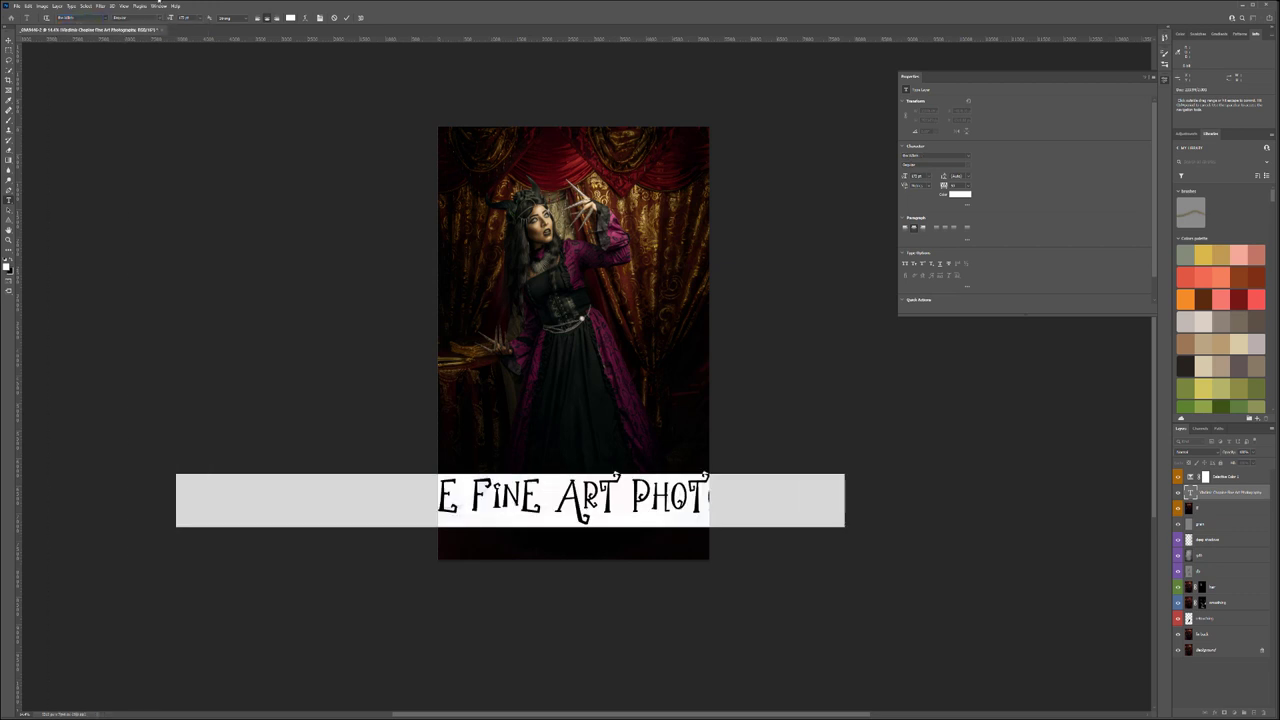
# Shrink the signature text to fit within the image and move it to the center of the image's bottom edge.
pyautogui.moveTo(170, 18); pyautogui.dragTo(117, 11)
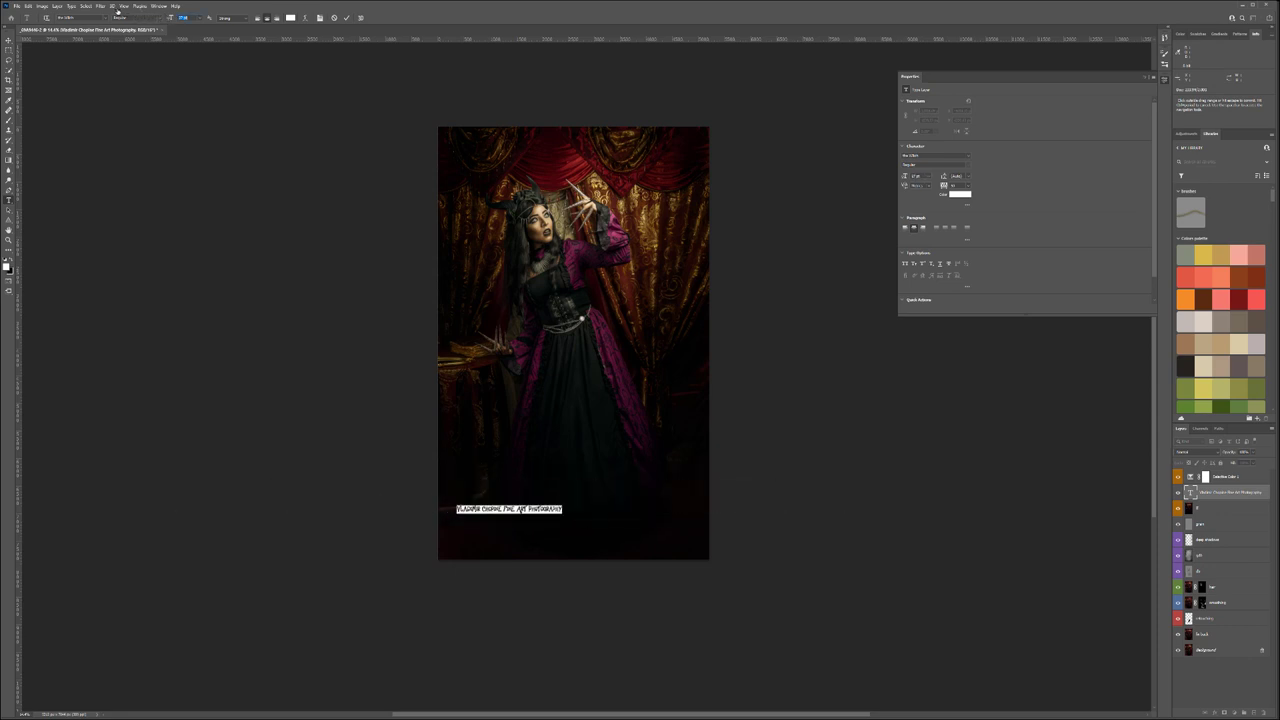
pyautogui.click(9, 40)
pyautogui.moveTo(526, 517); pyautogui.dragTo(591, 556)
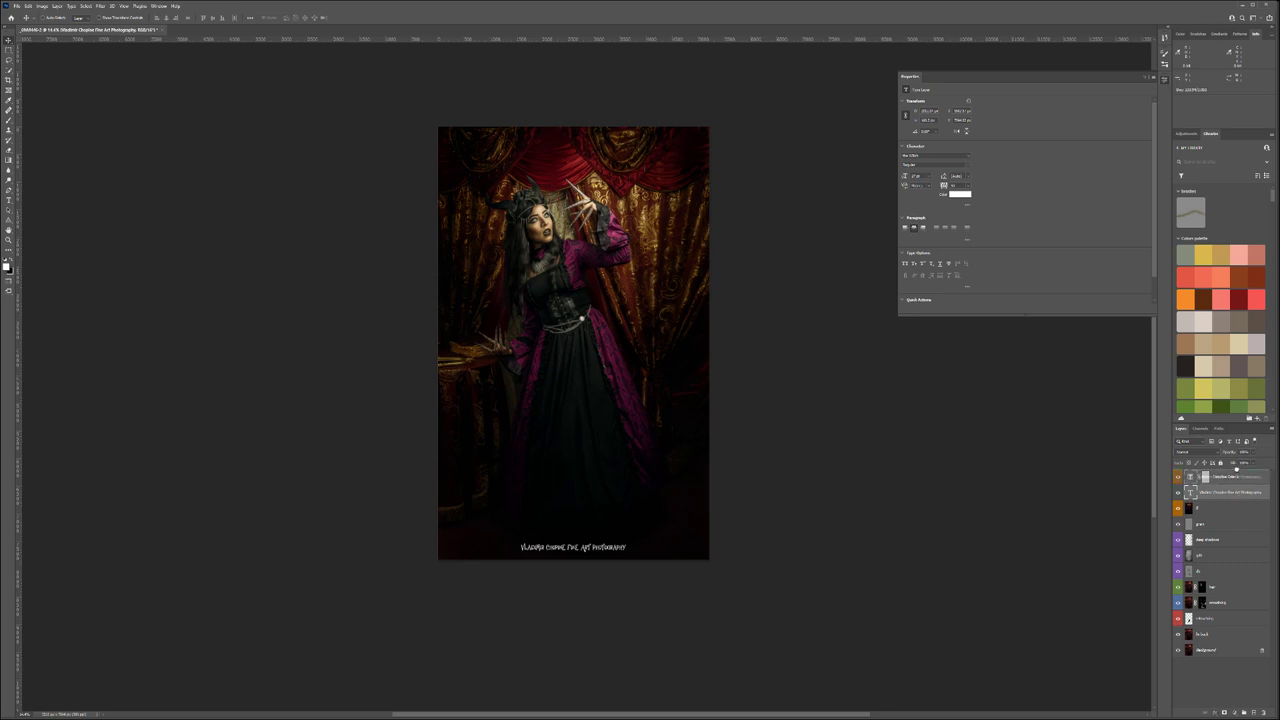
# Move the signature text layer above the Selective Color layer and lower its opacity until the text is barely noticeable.
pyautogui.hotkey('ctrl', ']')
pyautogui.click(1256, 453)
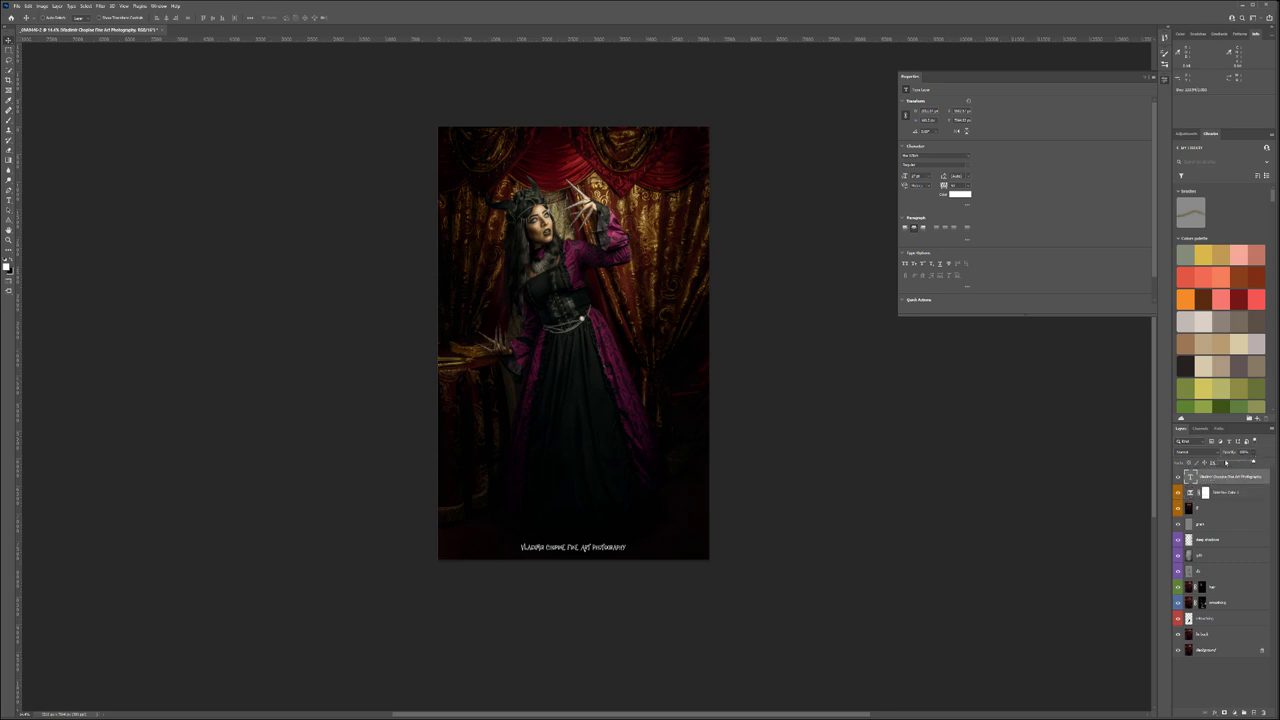
pyautogui.moveTo(1222, 462); pyautogui.dragTo(1221, 462)
# Reduce the signature's font size slightly and move the text into the image's bottom-right corner.
pyautogui.press('t')
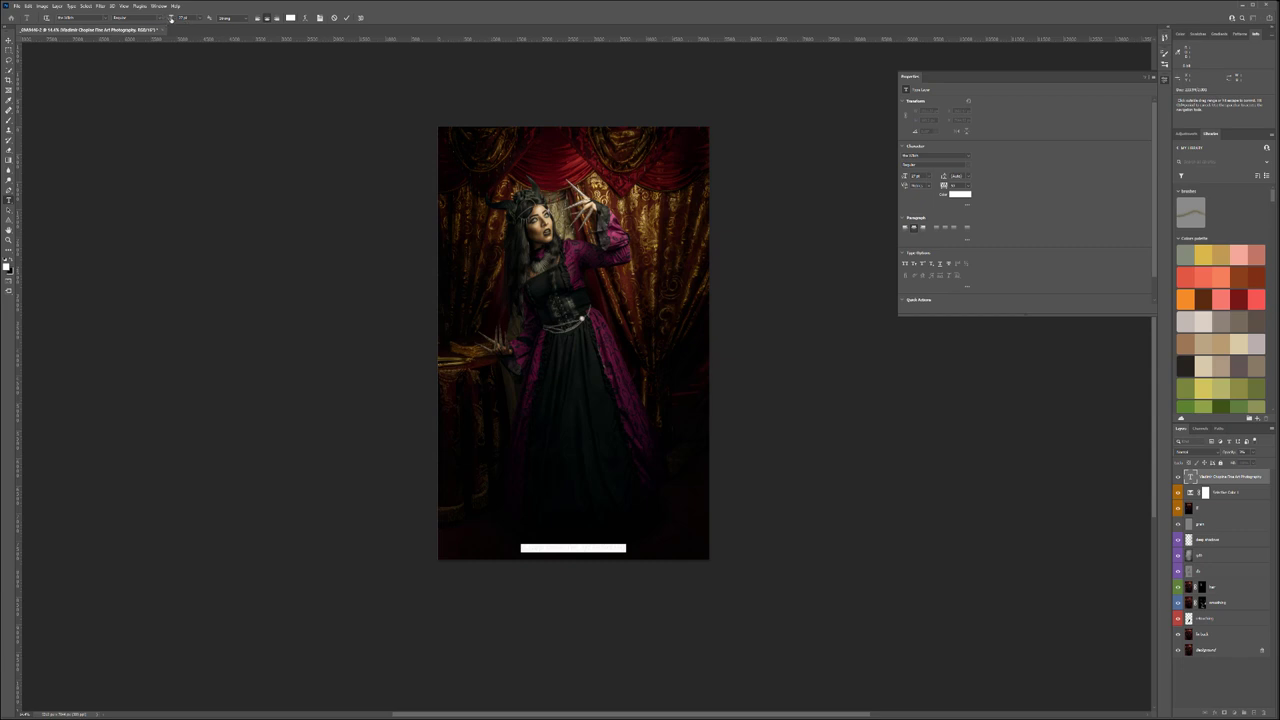
pyautogui.moveTo(170, 17); pyautogui.dragTo(169, 17)
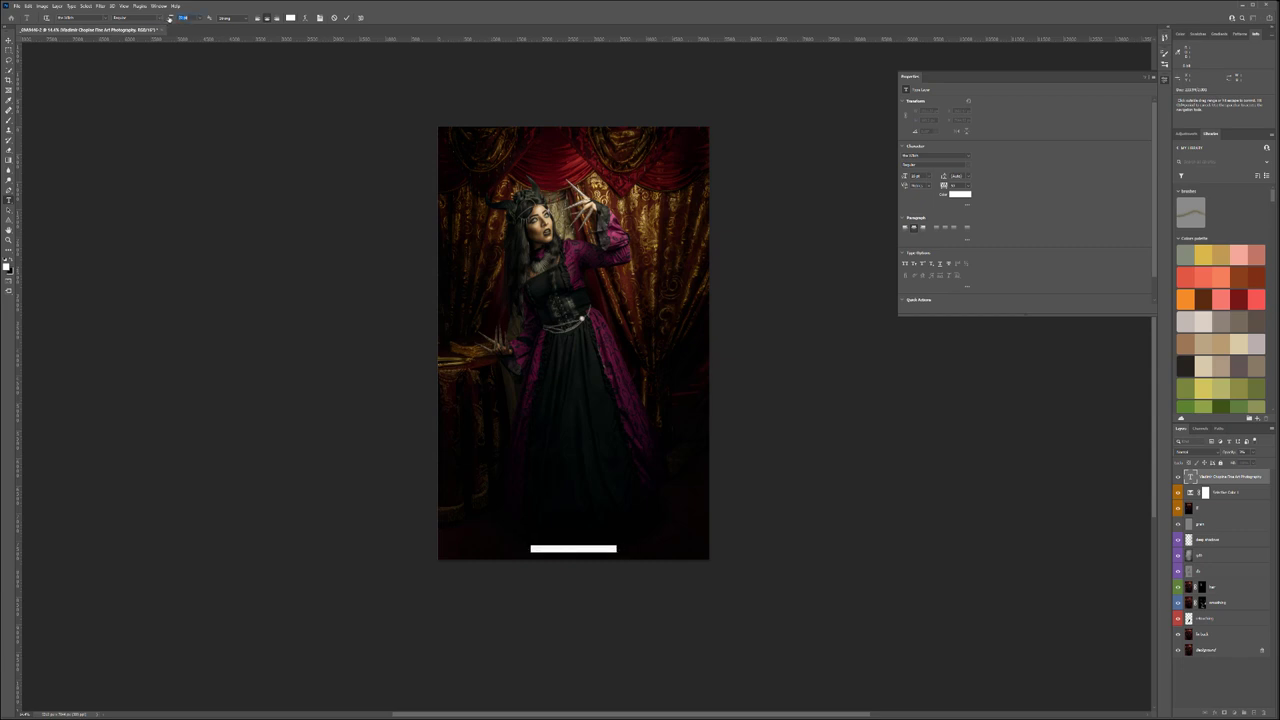
pyautogui.click(9, 41)
pyautogui.moveTo(604, 558); pyautogui.dragTo(670, 552)
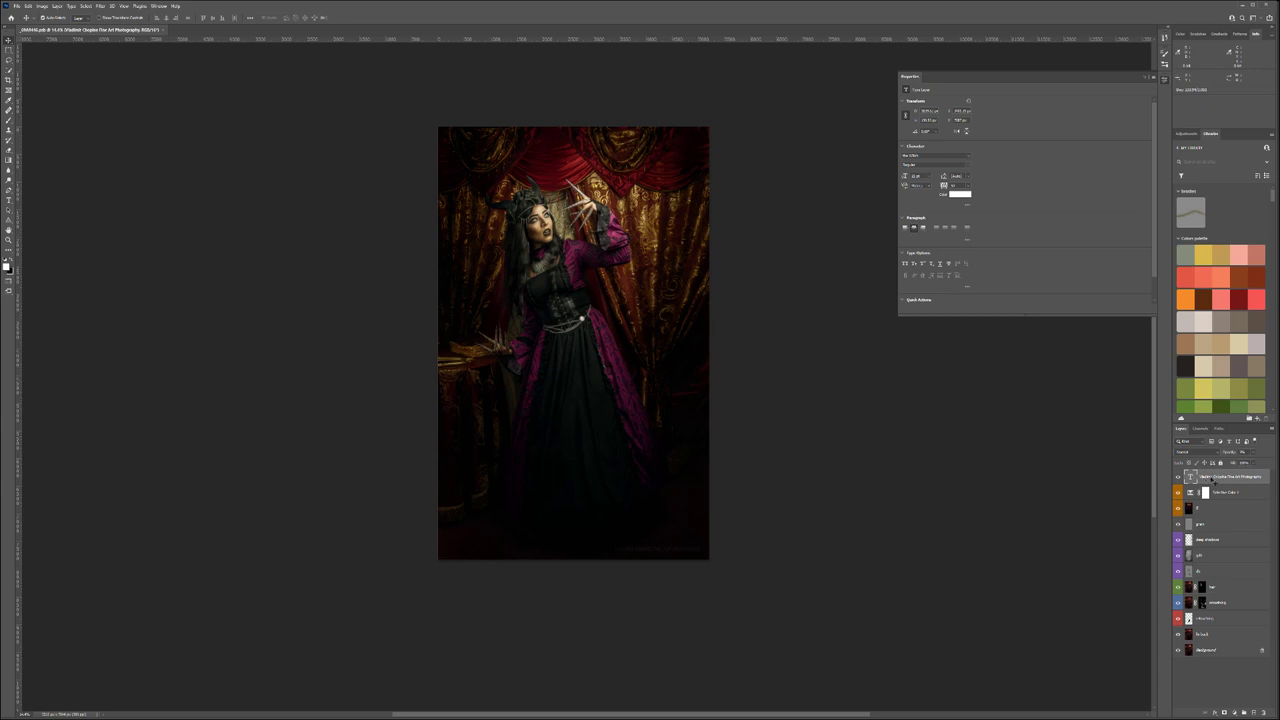
# Stamp all visible layers into a new top layer and paste a copy of it into a new document of the same size.
pyautogui.hotkey('ctrl', 'alt', 'shift', 'e')
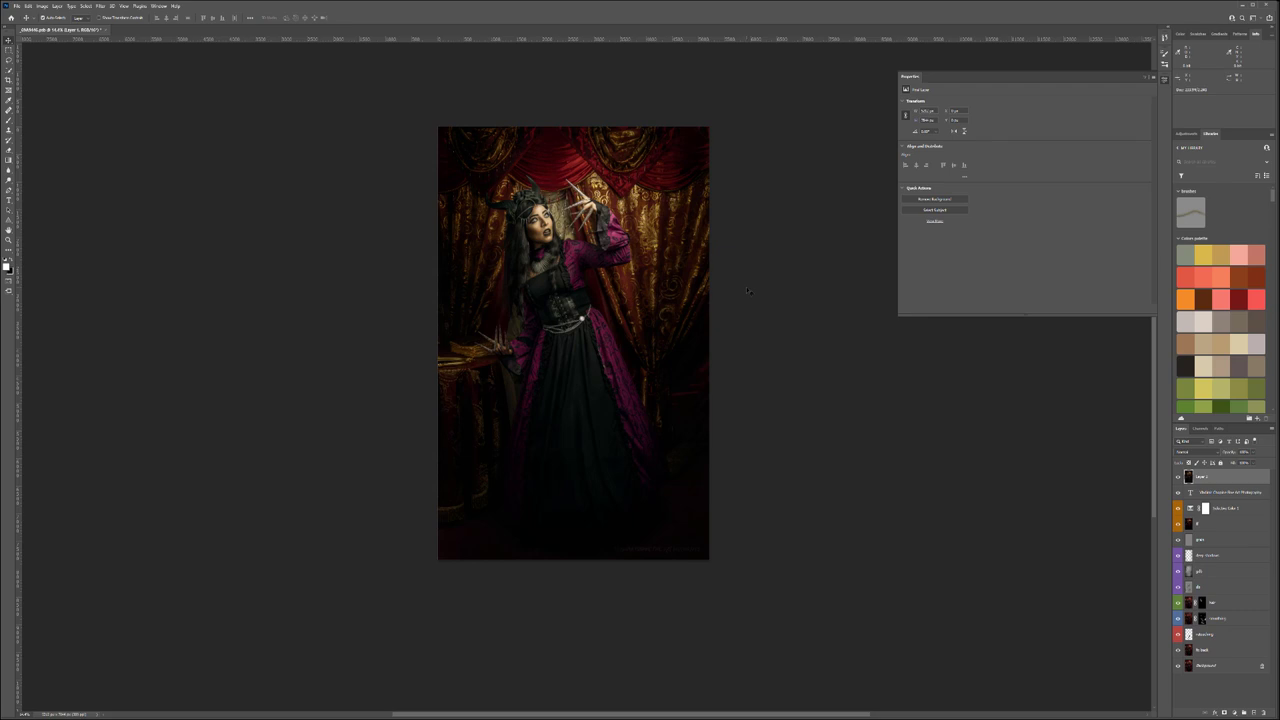
pyautogui.hotkey('ctrl', 'a')
pyautogui.hotkey('ctrl', 'n')
pyautogui.press('Return')
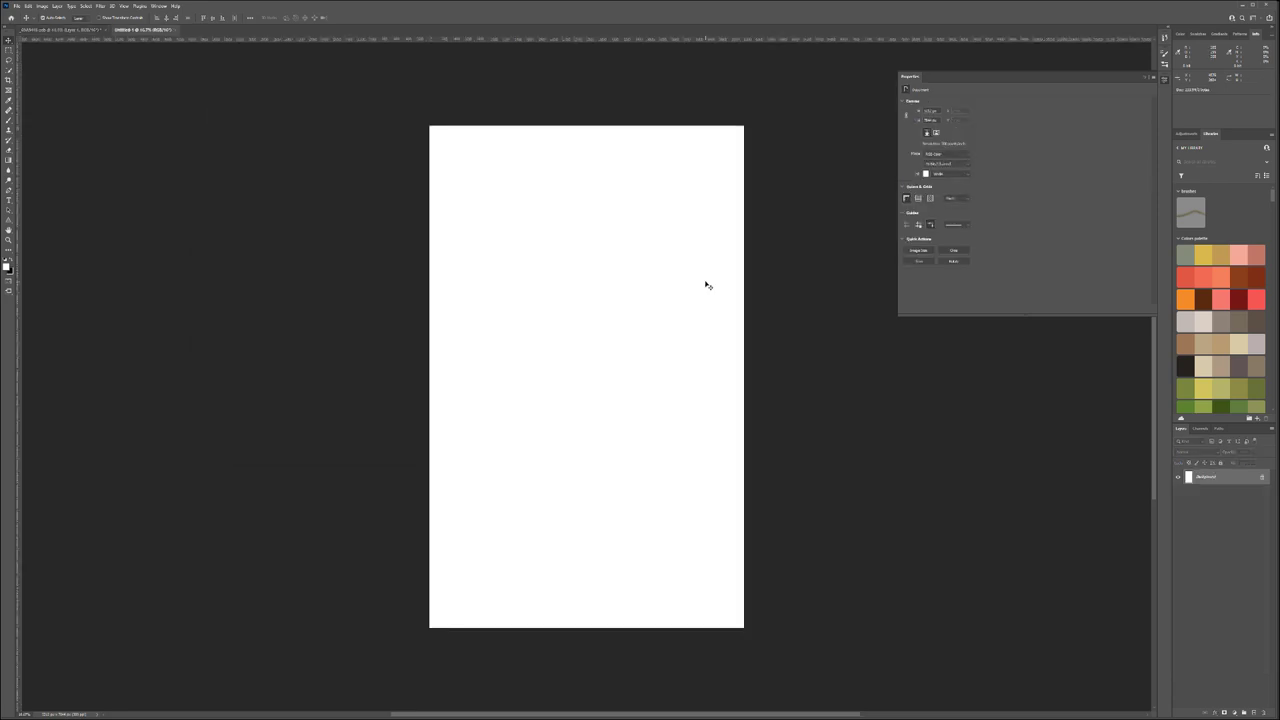
pyautogui.hotkey('ctrl', 'v')
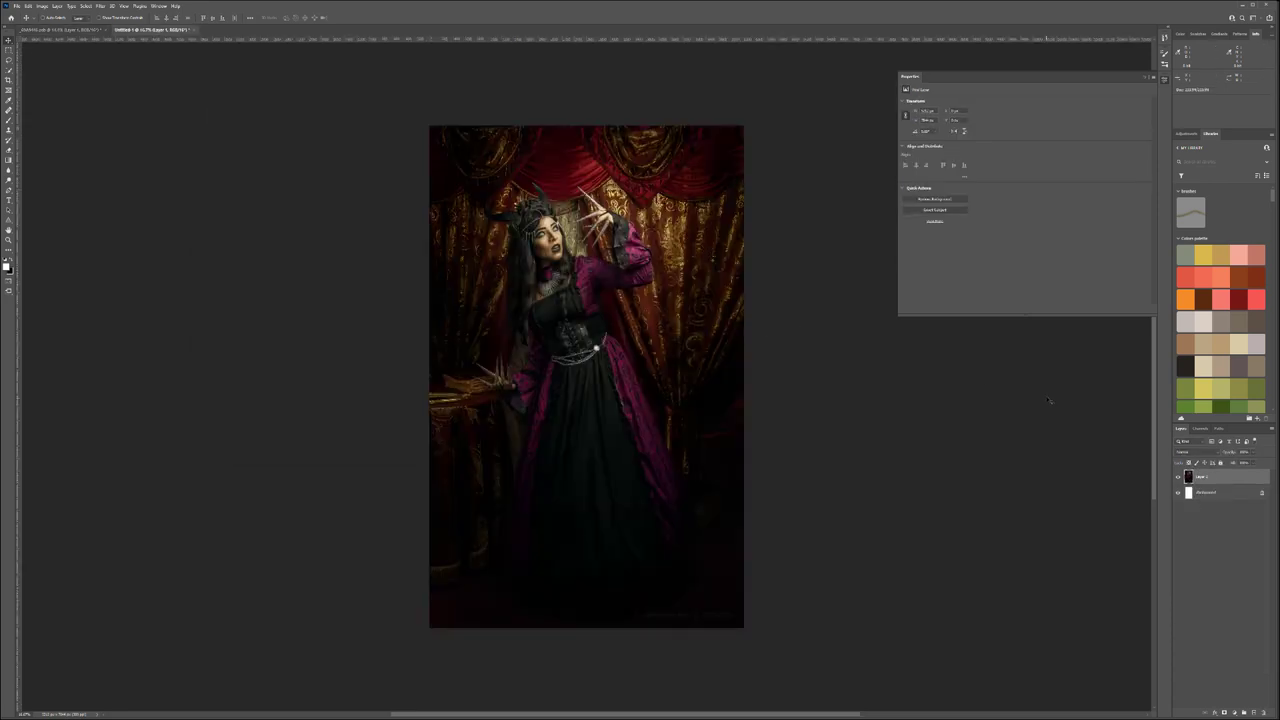
# Resize the new document to a height of 3000 pixels, keeping its proportions.
pyautogui.click(42, 6)
pyautogui.click(60, 64)
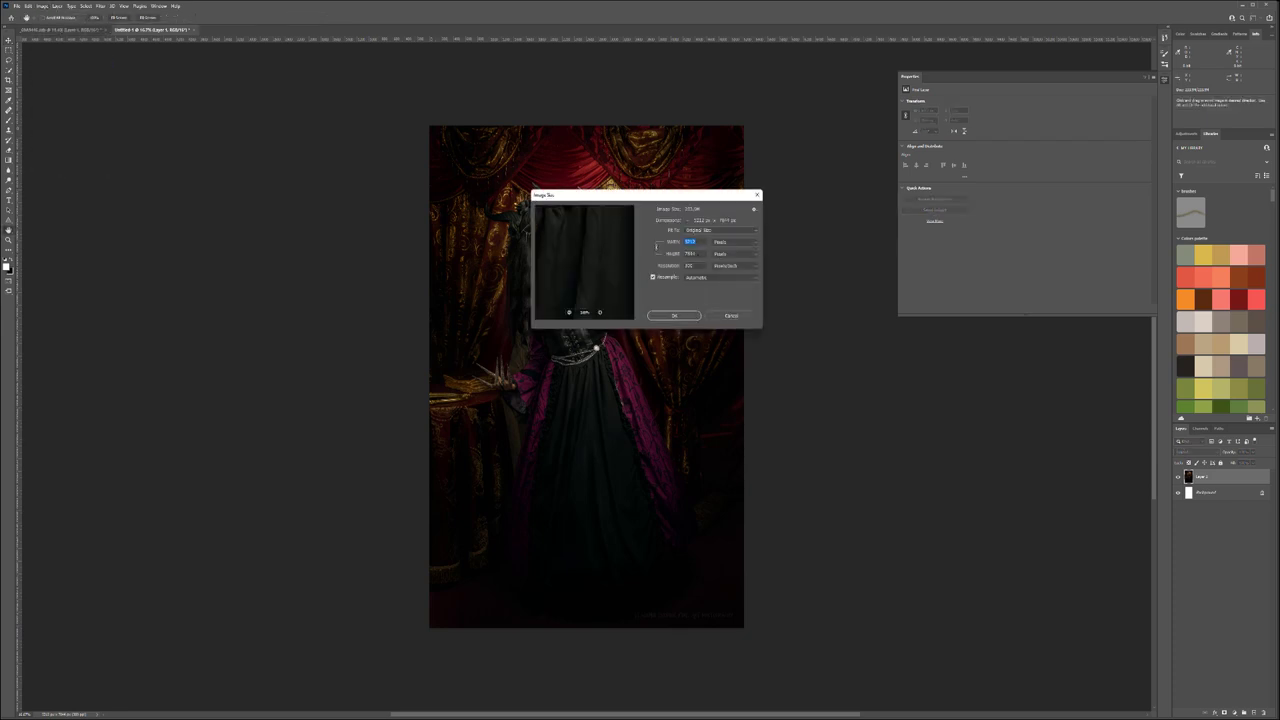
pyautogui.press('Escape')
pyautogui.click(709, 257)
pyautogui.doubleClick(695, 254)
pyautogui.write('3000')
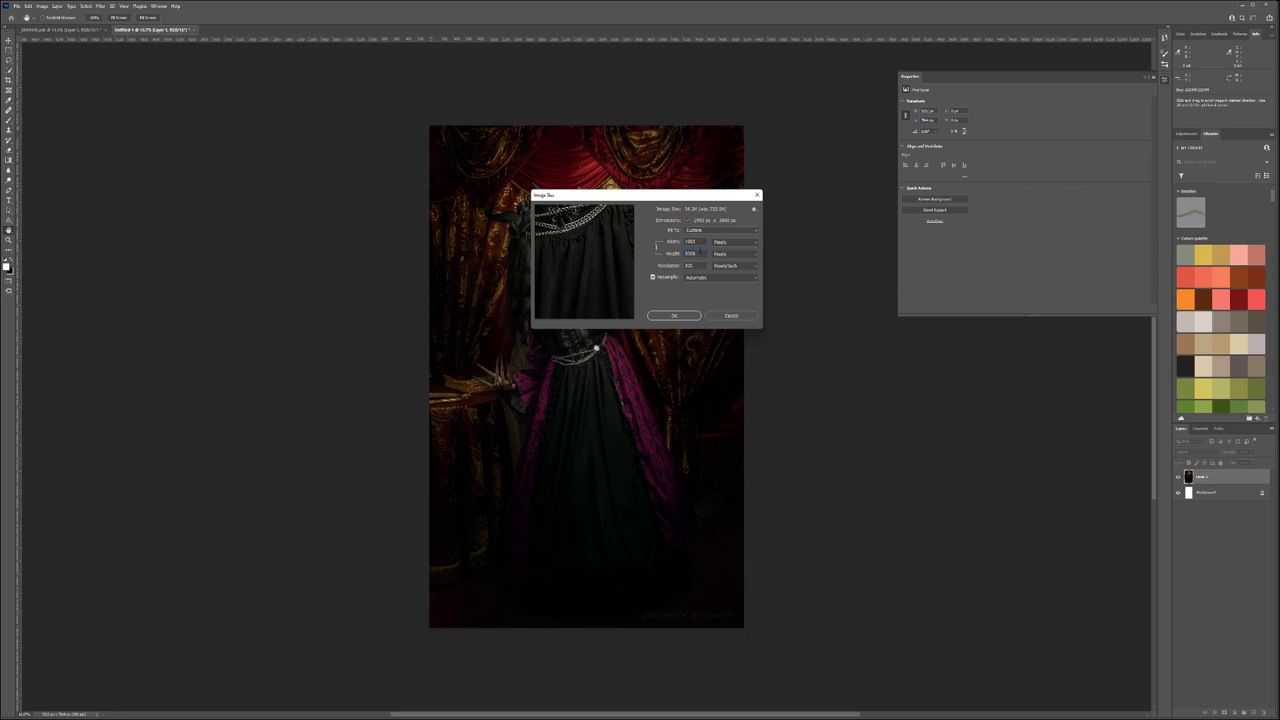
pyautogui.click(680, 315)
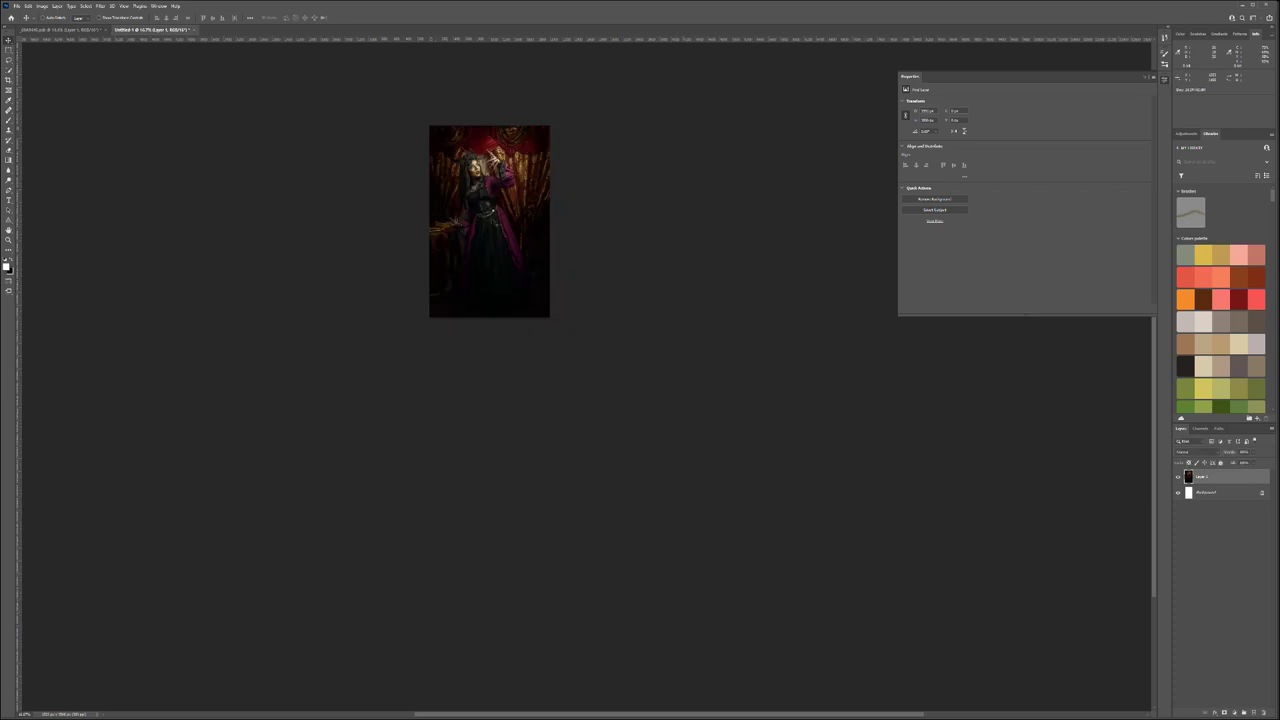
# Sharpen the pasted portrait layer at 100% view with a low-amount Unsharp Mask at a 1.0 pixel radius.
pyautogui.moveTo(506, 207); pyautogui.dragTo(597, 327)
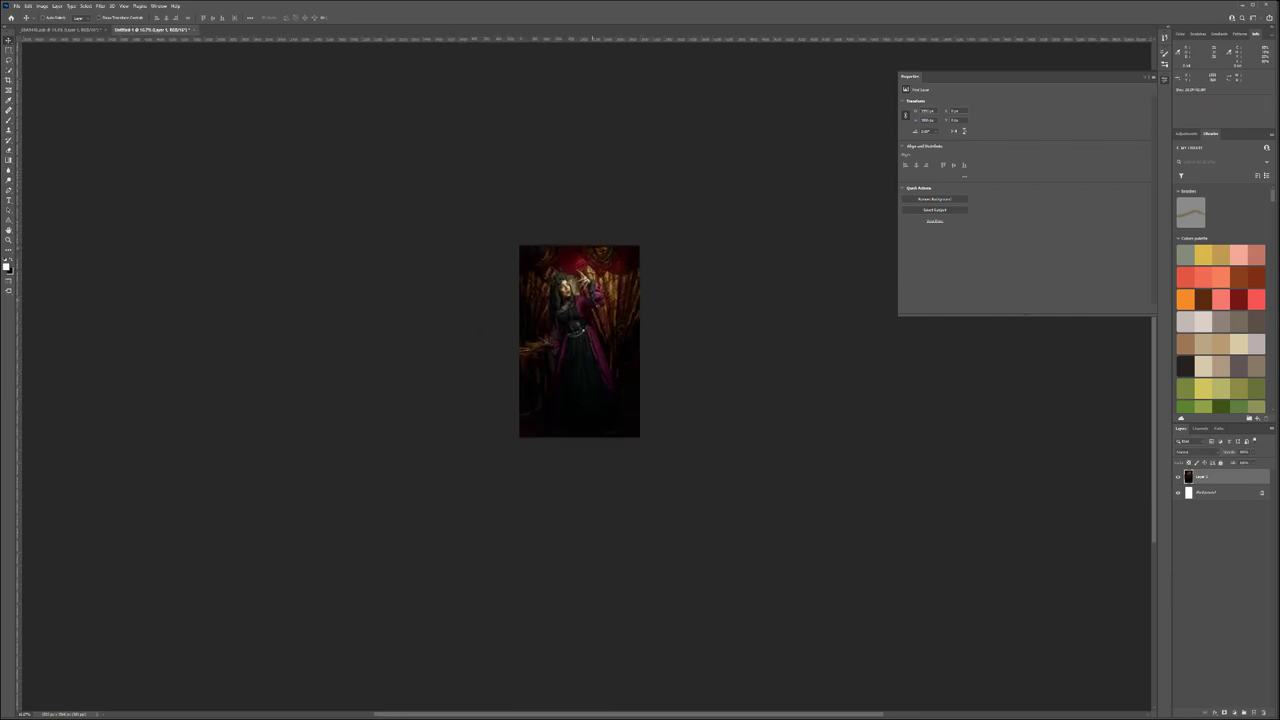
pyautogui.scroll(3, 594, 301)
pyautogui.scroll(4, 582, 268)
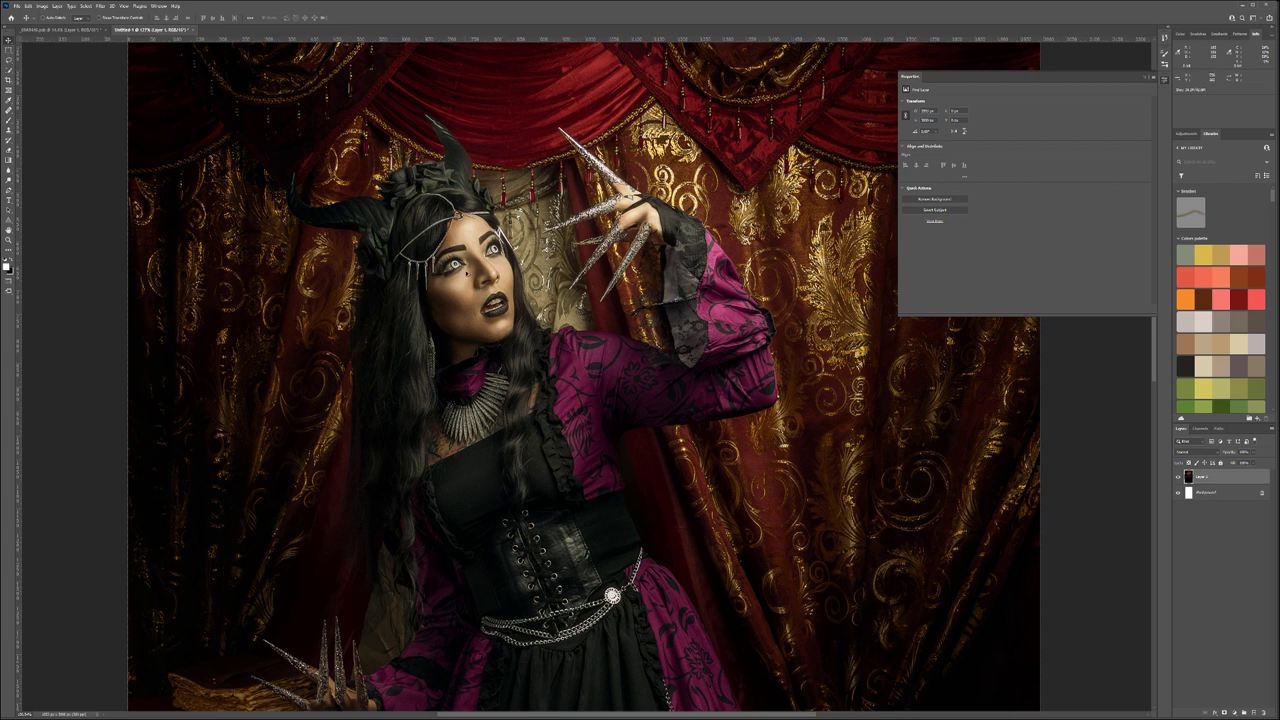
pyautogui.scroll(1, 484, 282)
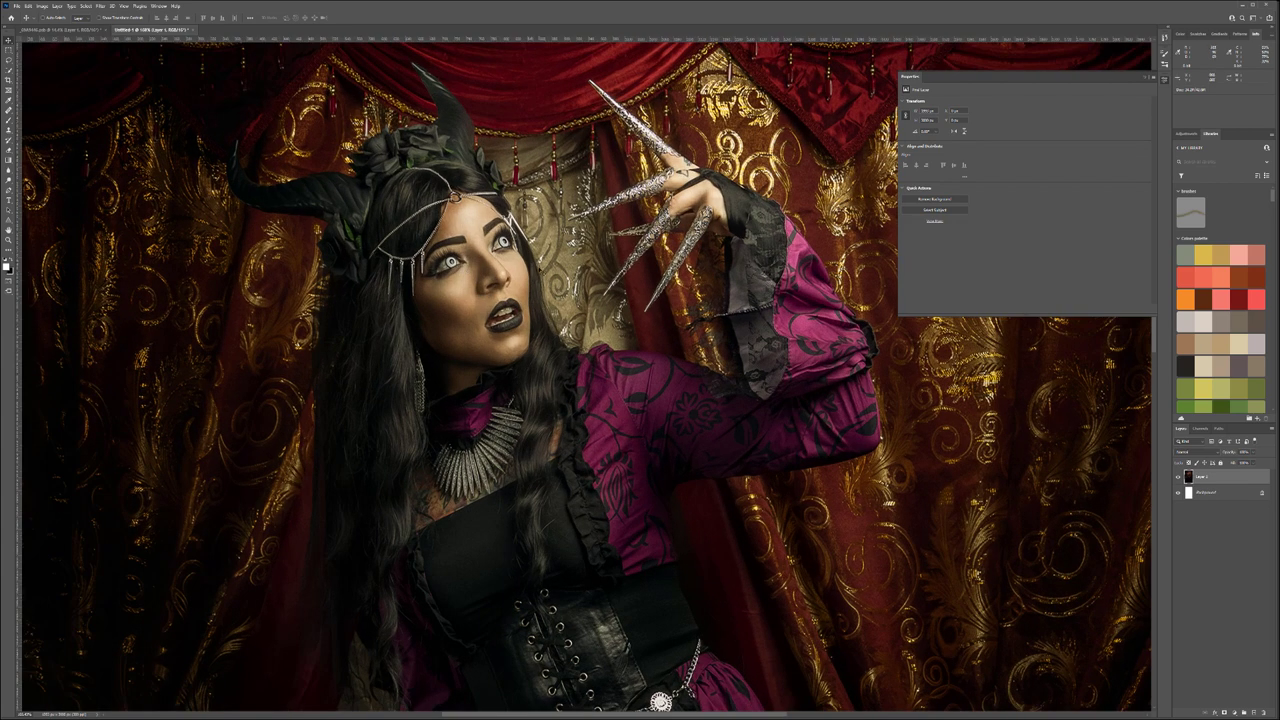
pyautogui.doubleClick(8, 240)
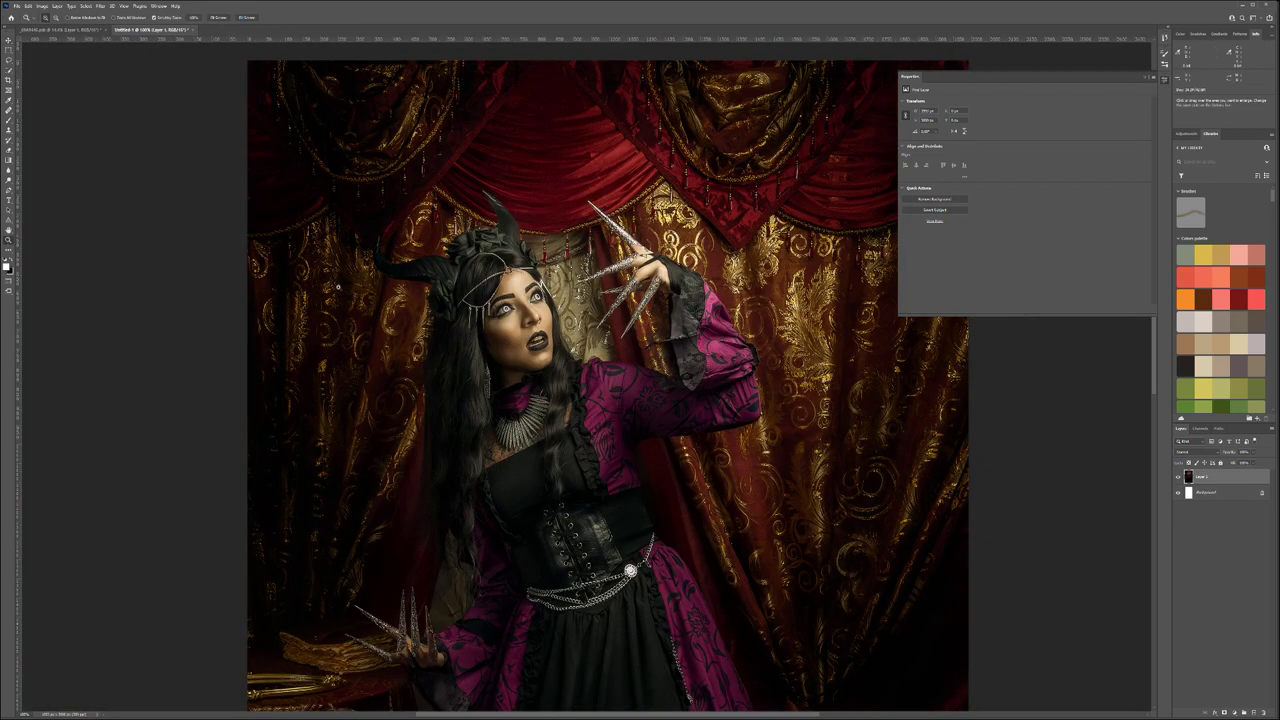
pyautogui.click(100, 6)
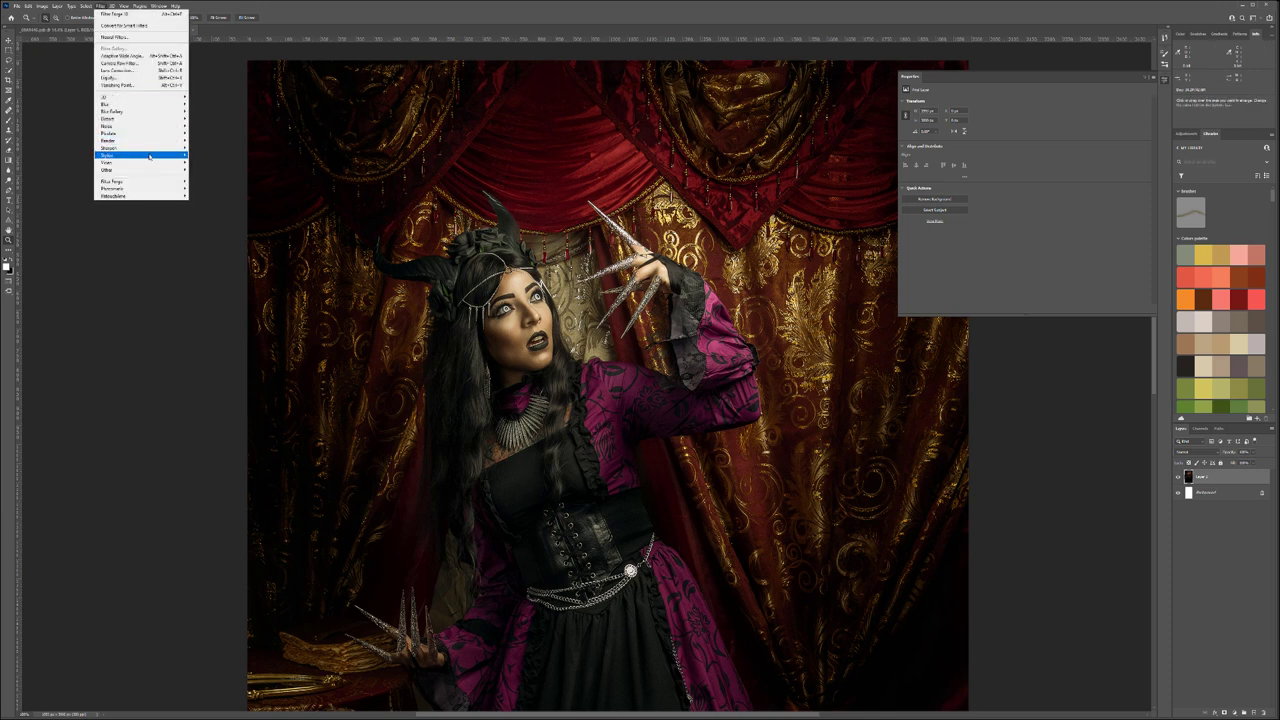
pyautogui.moveTo(170, 148)
pyautogui.click(211, 184)
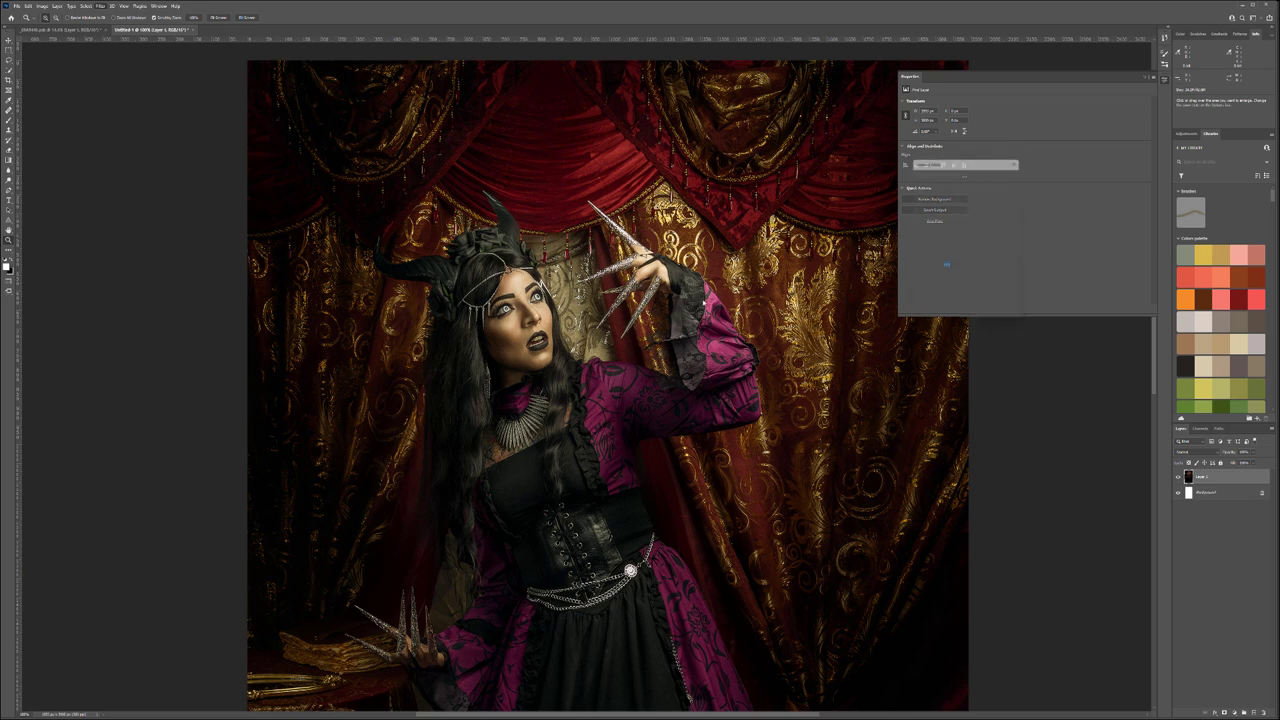
pyautogui.moveTo(920, 279); pyautogui.dragTo(924, 278)
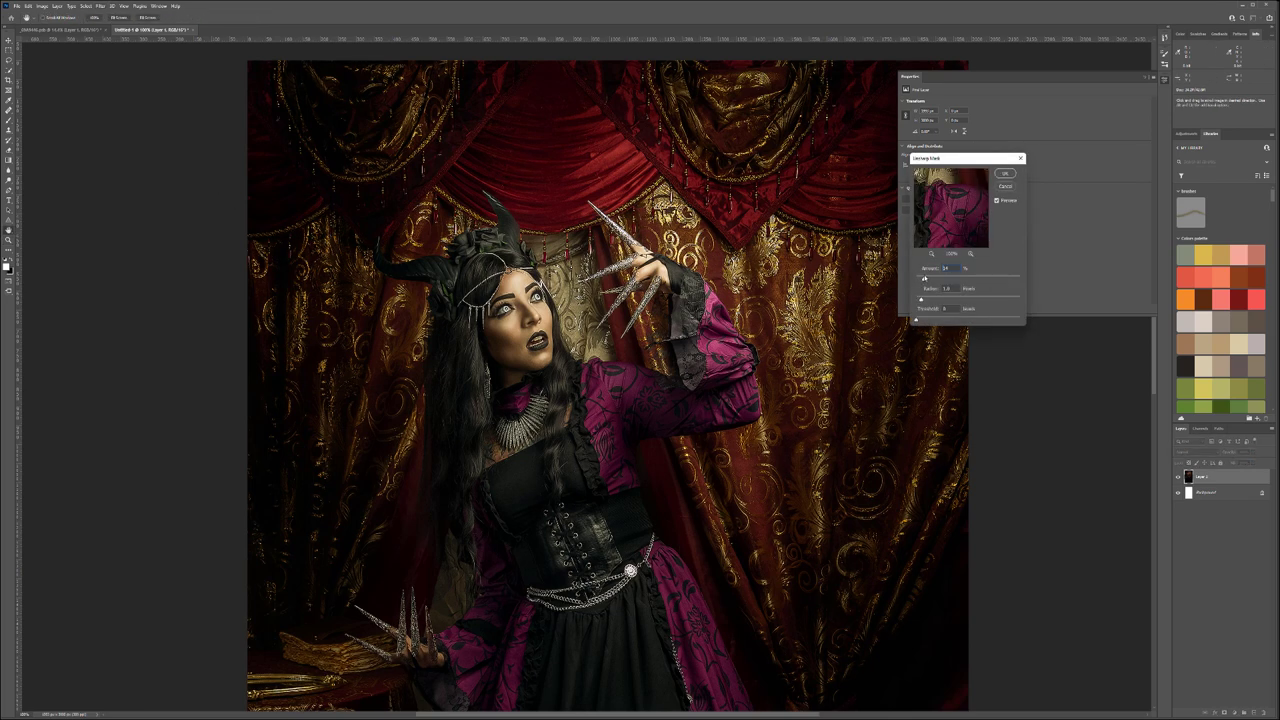
pyautogui.click(928, 278)
pyautogui.click(1005, 173)
# Open the Save for Web export of the resized copy and examine the original beside the PNG-24 preview.
pyautogui.moveTo(618, 300); pyautogui.dragTo(545, 300)
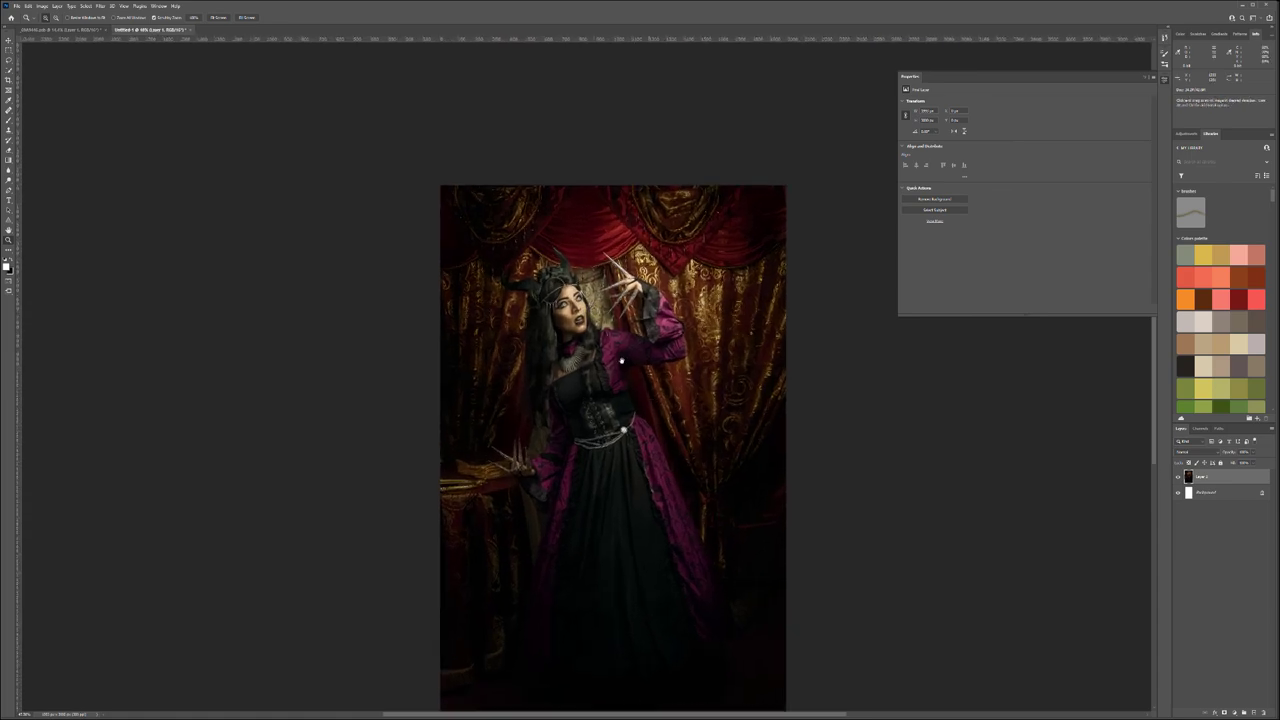
pyautogui.moveTo(621, 360); pyautogui.dragTo(600, 320)
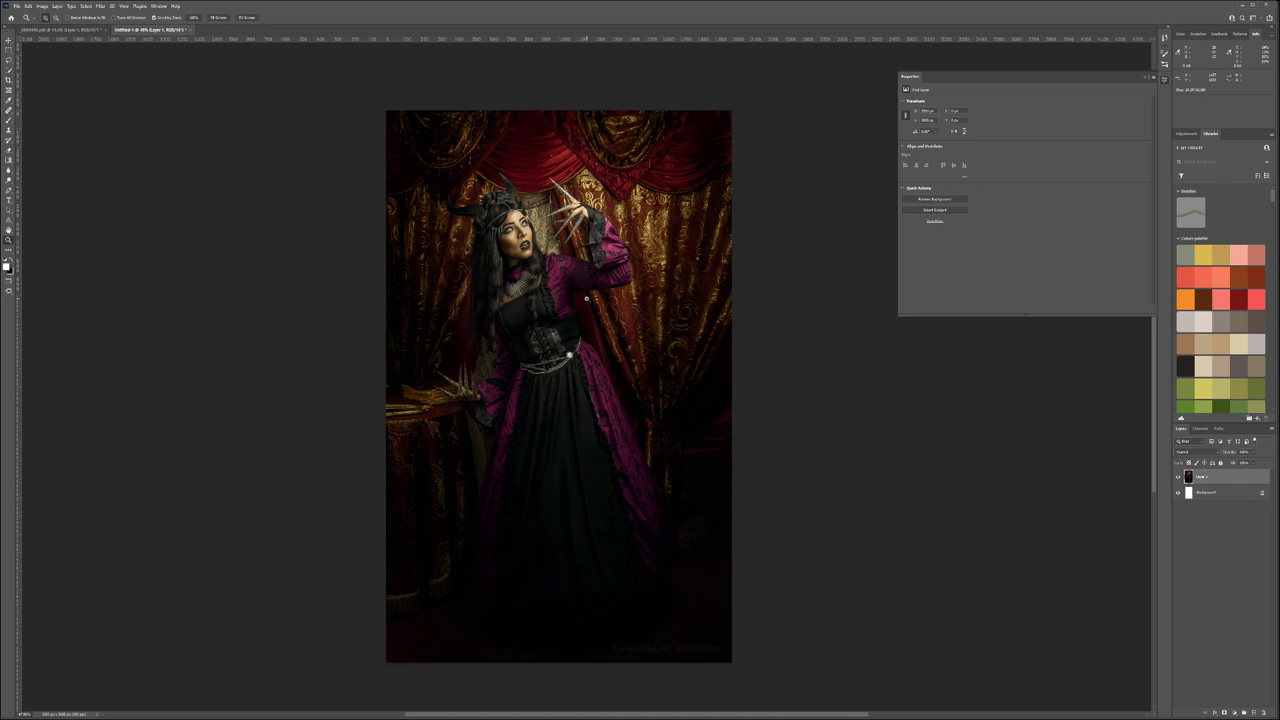
pyautogui.hotkey('ctrl', 'alt', 'shift', 'w')
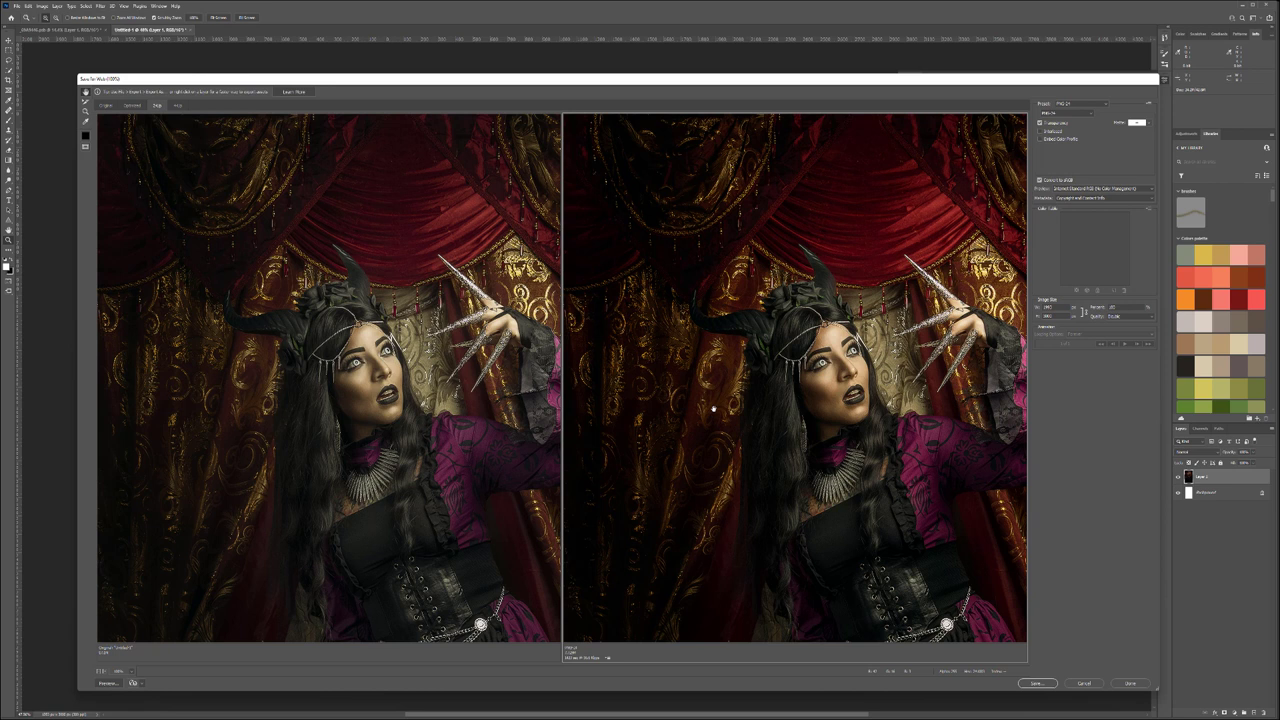
pyautogui.moveTo(633, 524); pyautogui.dragTo(645, 205)
pyautogui.moveTo(780, 440); pyautogui.dragTo(737, 369)
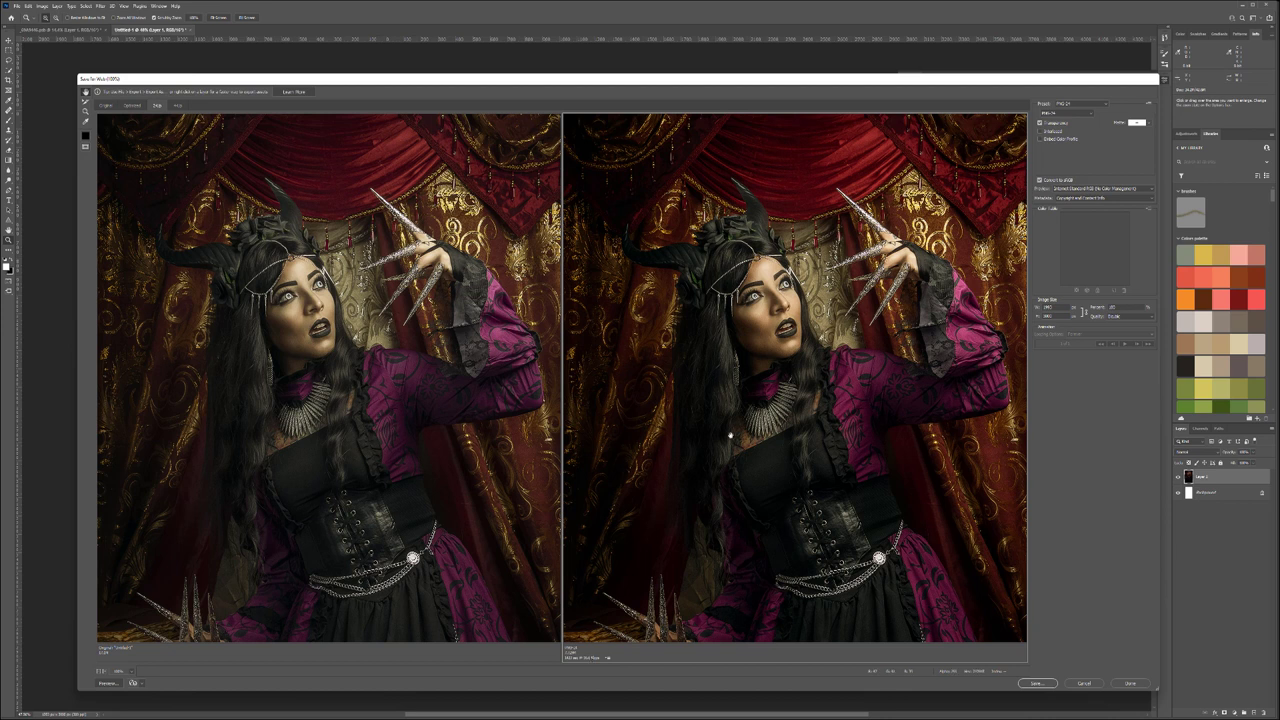
pyautogui.moveTo(853, 562); pyautogui.dragTo(791, 294)
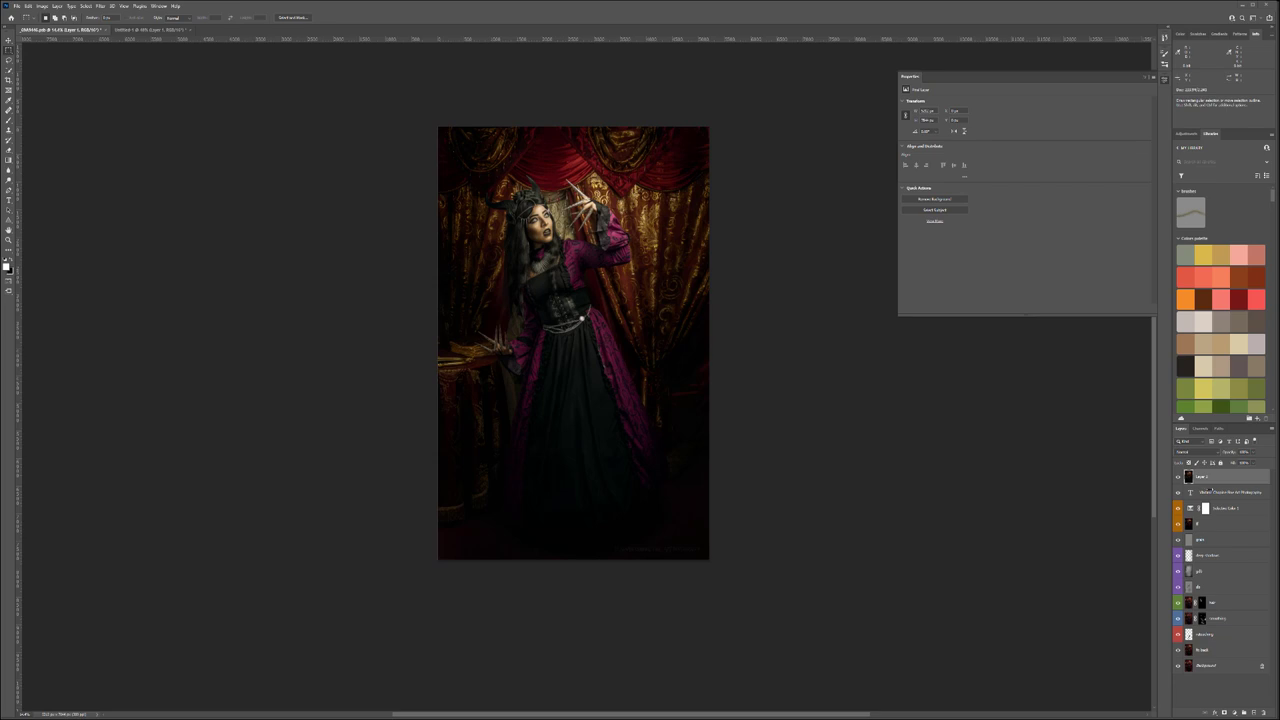
# Group all layers above the Background in the original layered document and name the group "retouching".
pyautogui.keyDown('shift'); pyautogui.click(1220, 661); pyautogui.keyUp('shift')
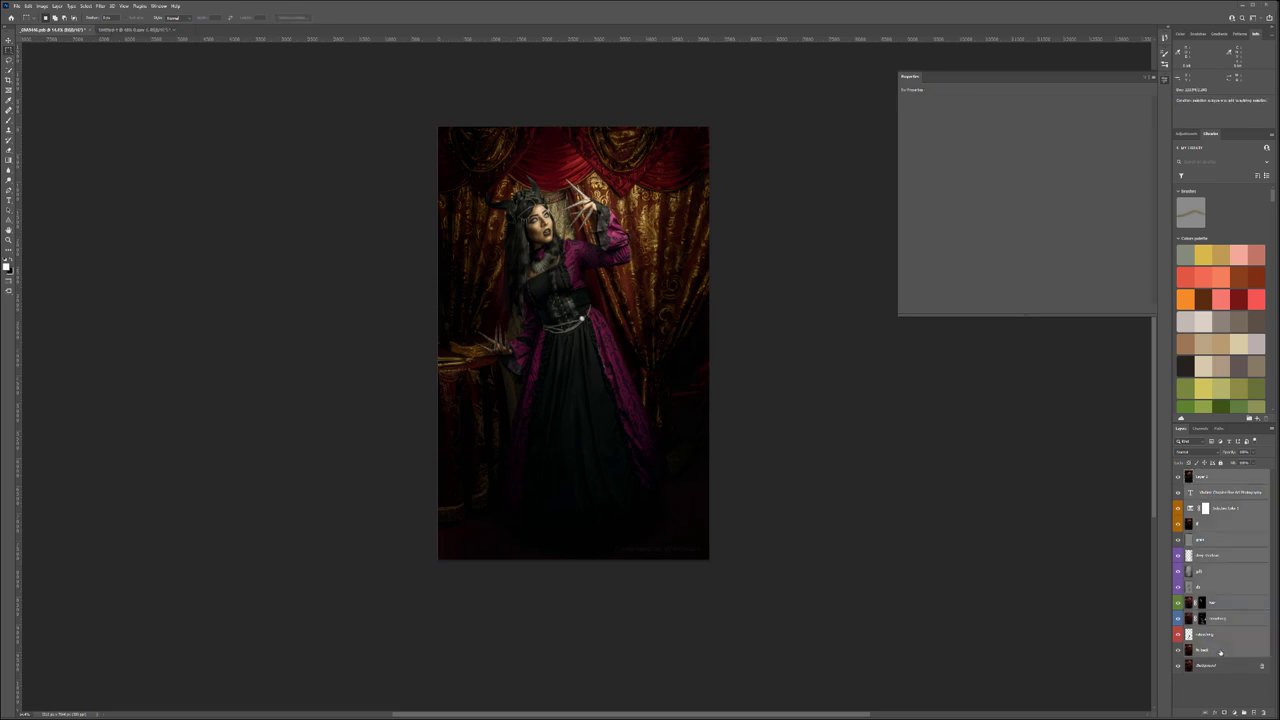
pyautogui.hotkey('ctrl', 'g')
pyautogui.doubleClick(1206, 476)
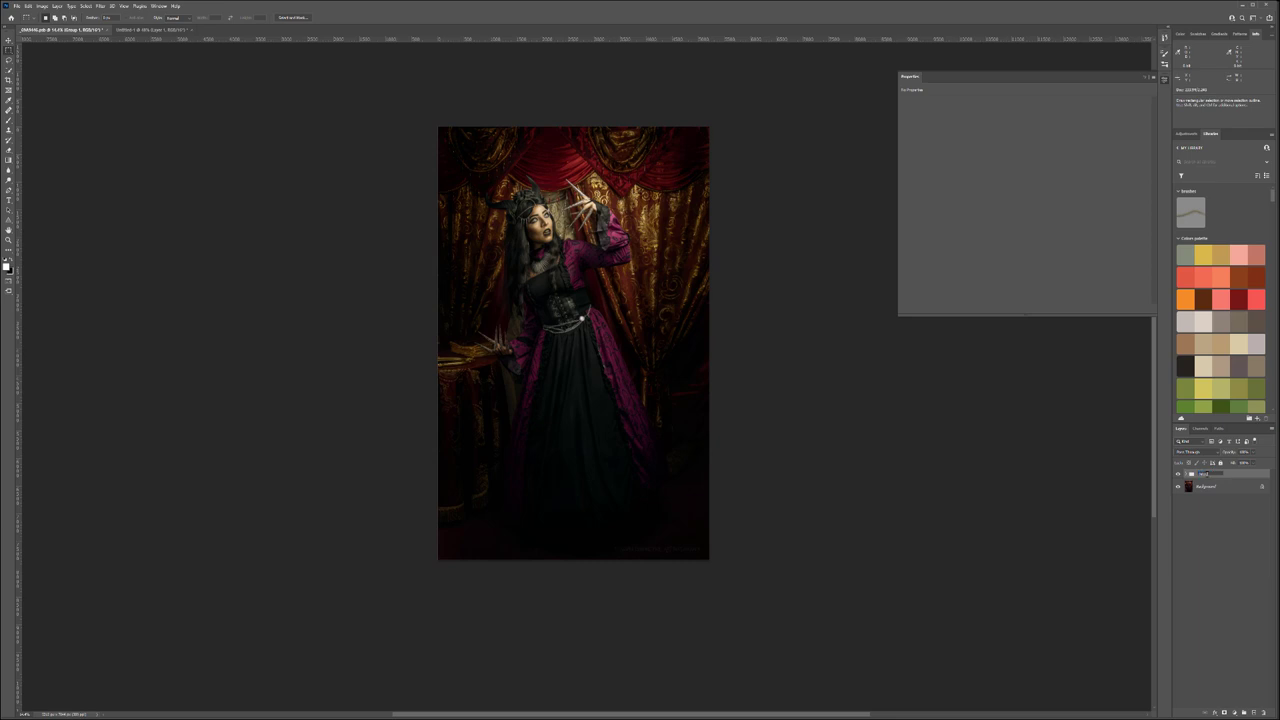
pyautogui.press('Return')
# Compare the portrait before and after editing by repeatedly hiding and showing the retouching group.
pyautogui.click(1179, 474)
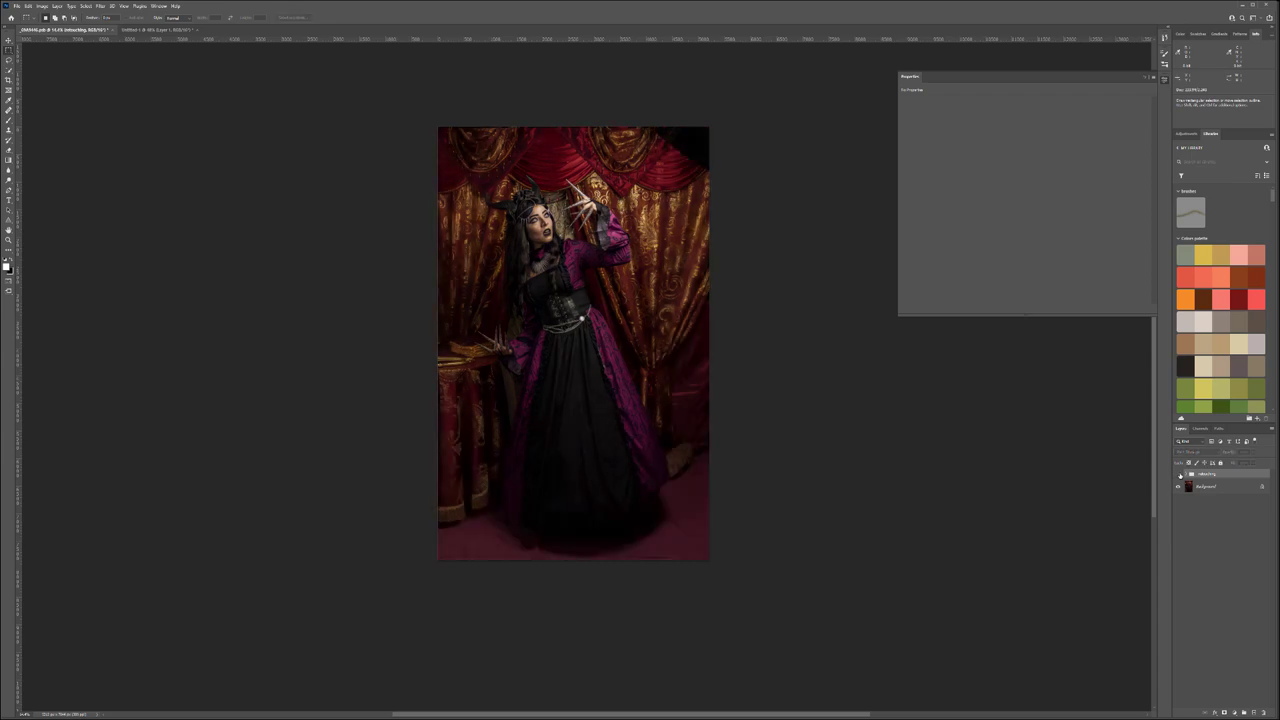
pyautogui.click(1179, 474)
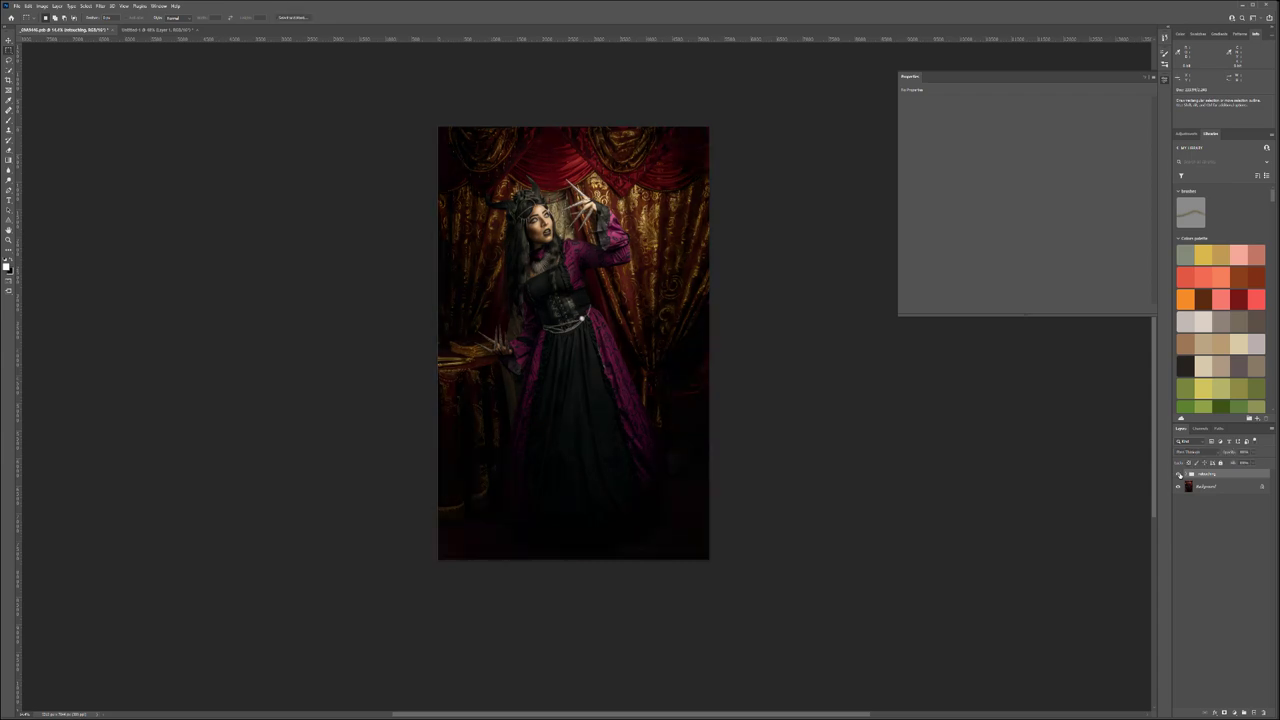
pyautogui.click(1179, 474)
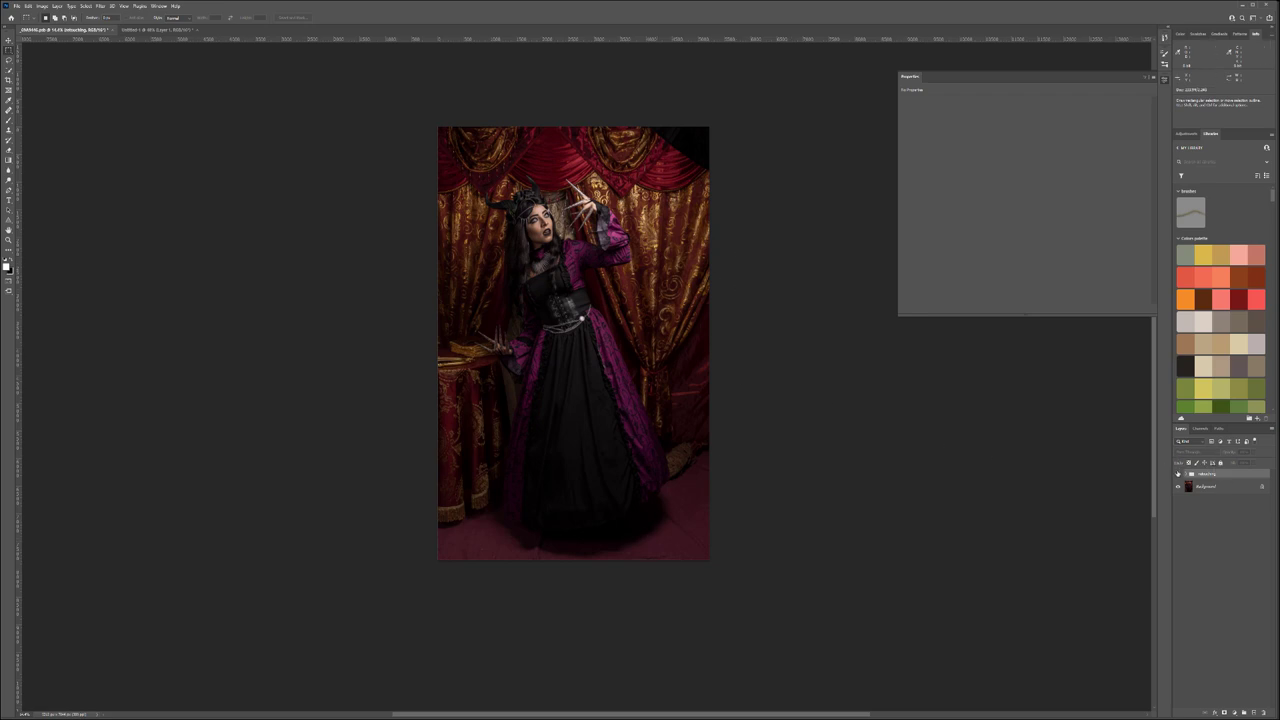
pyautogui.click(1179, 474)
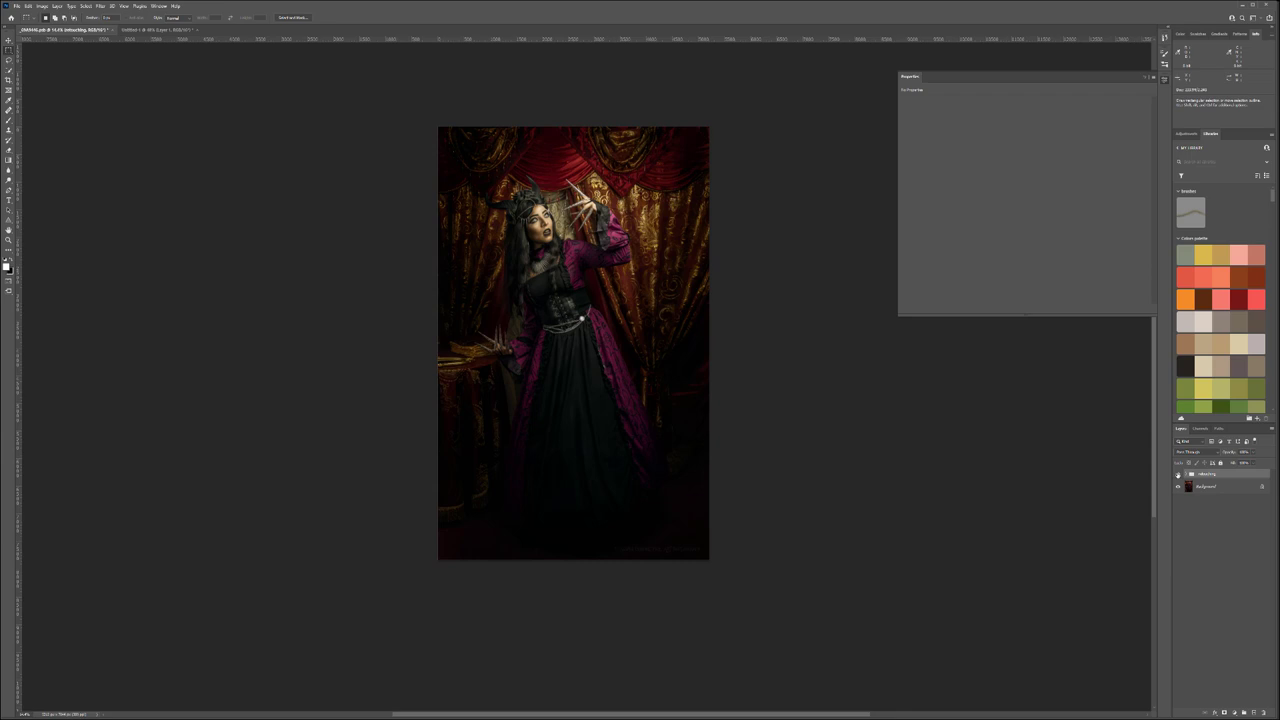
pyautogui.click(1178, 474)
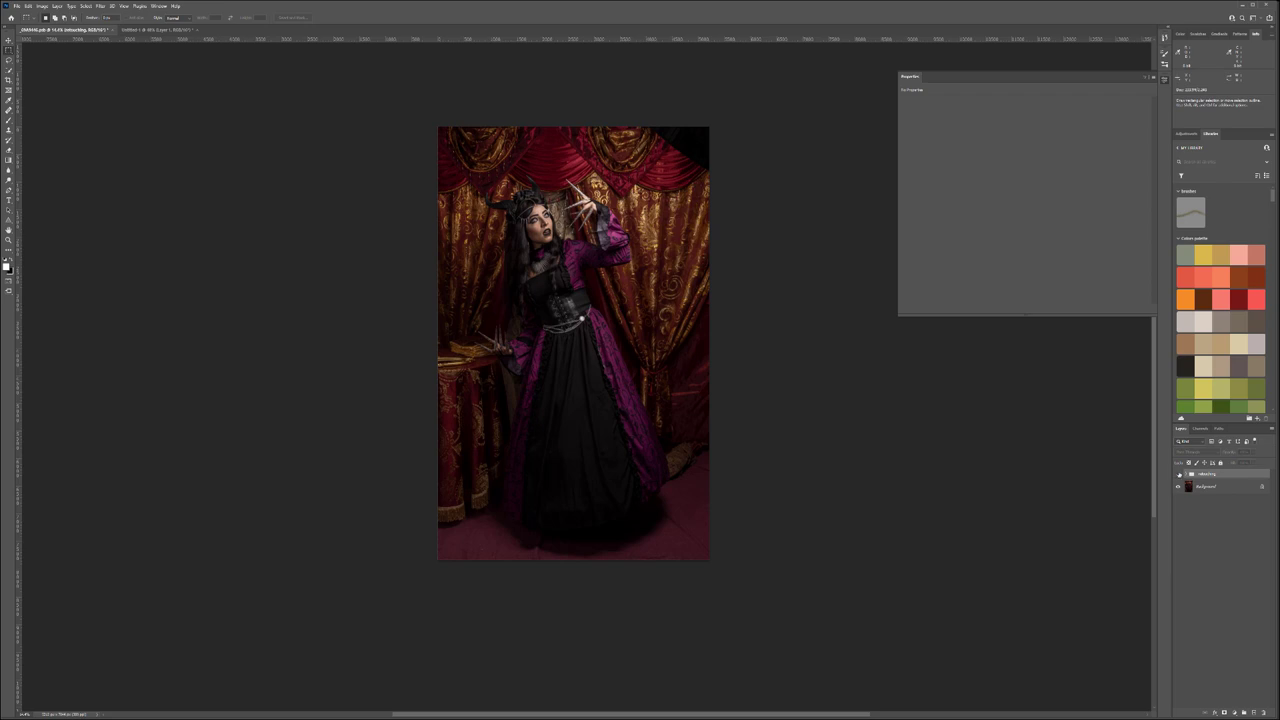
pyautogui.click(1178, 474)
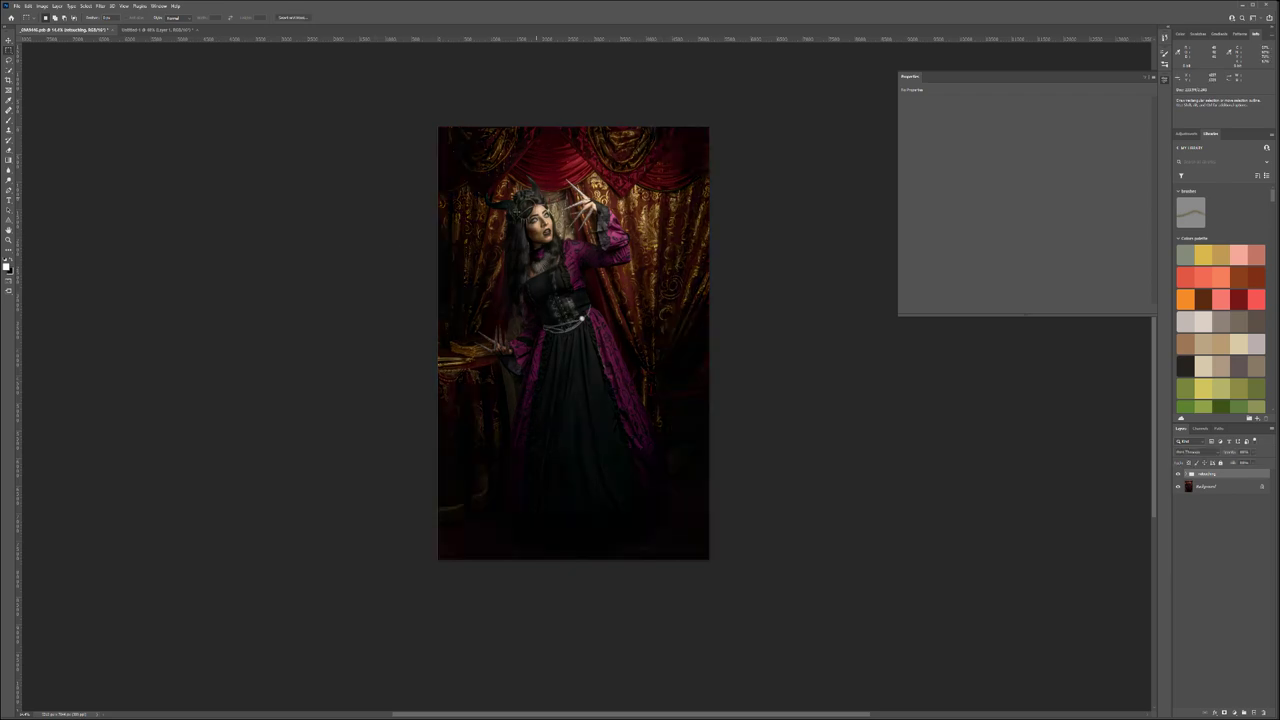